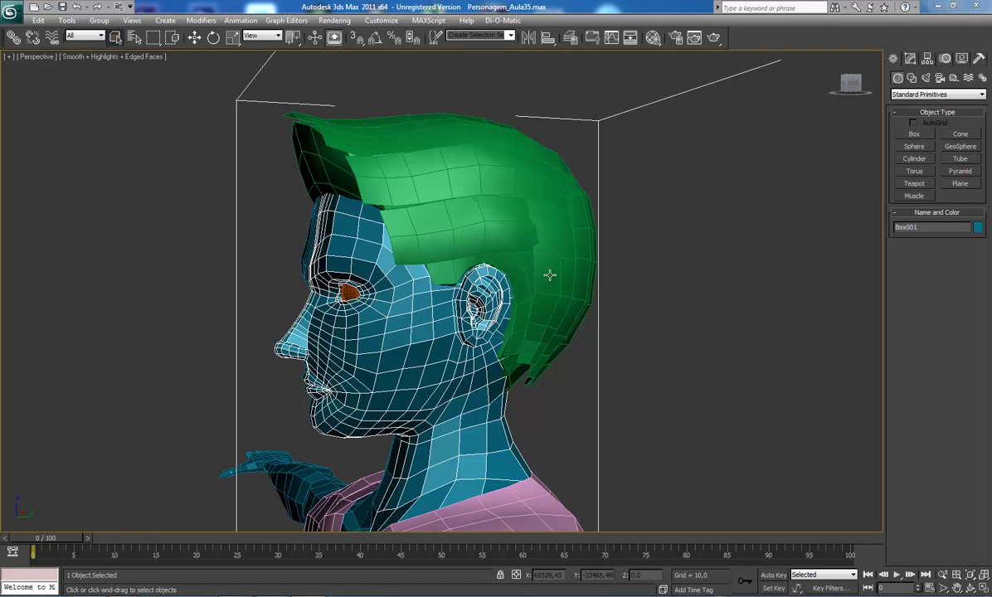
# - Select the front green hair strip Object011 beside the forehead
pyautogui.click(513, 238)
pyautogui.click(512, 238)
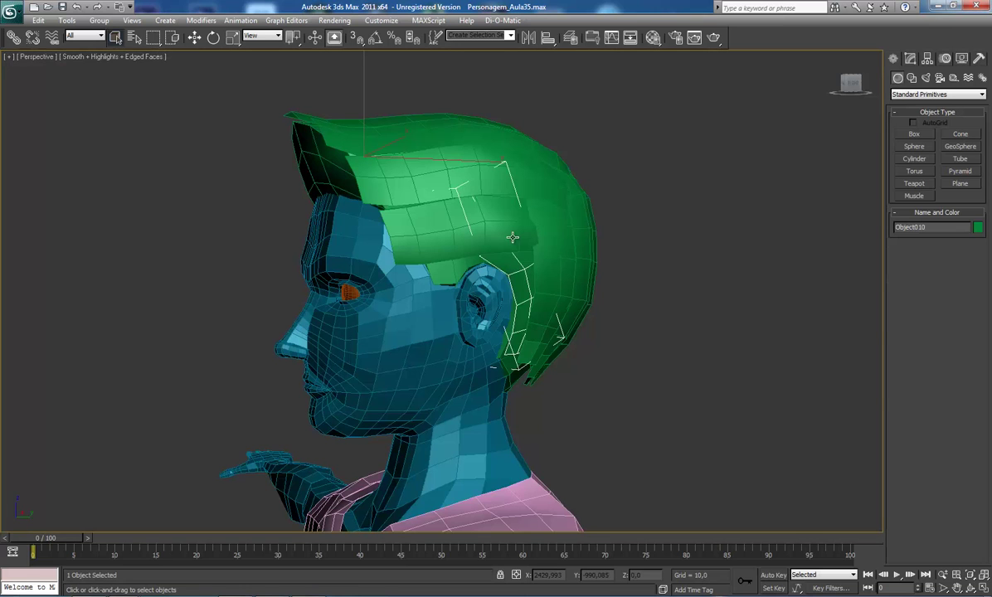
pyautogui.click(514, 251)
pyautogui.moveTo(514, 250)
pyautogui.keyDown('alt'); pyautogui.mouseDown(button='middle')
pyautogui.moveTo(487, 363)
pyautogui.moveTo(414, 337)
pyautogui.moveTo(442, 339)
pyautogui.mouseUp(button='middle'); pyautogui.keyUp('alt')
# - Orbit, pan and zoom the Perspective view to a close side view of the strip
pyautogui.scroll(3, 467, 288)
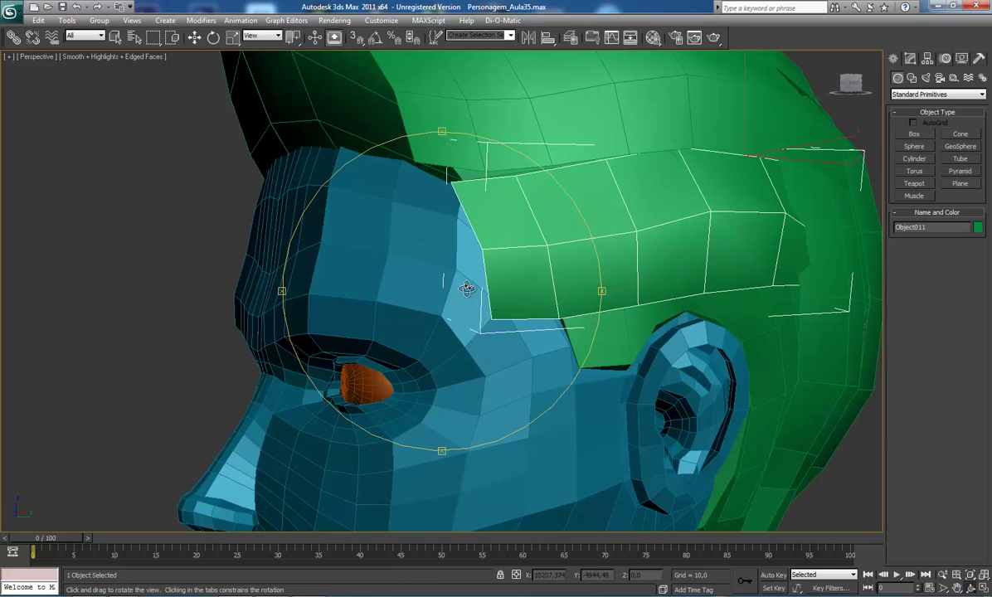
pyautogui.scroll(-1, 446, 290)
pyautogui.scroll(-3, 446, 289)
pyautogui.keyDown('alt'); pyautogui.moveTo(419, 257); pyautogui.dragTo(394, 262, button='middle'); pyautogui.keyUp('alt')
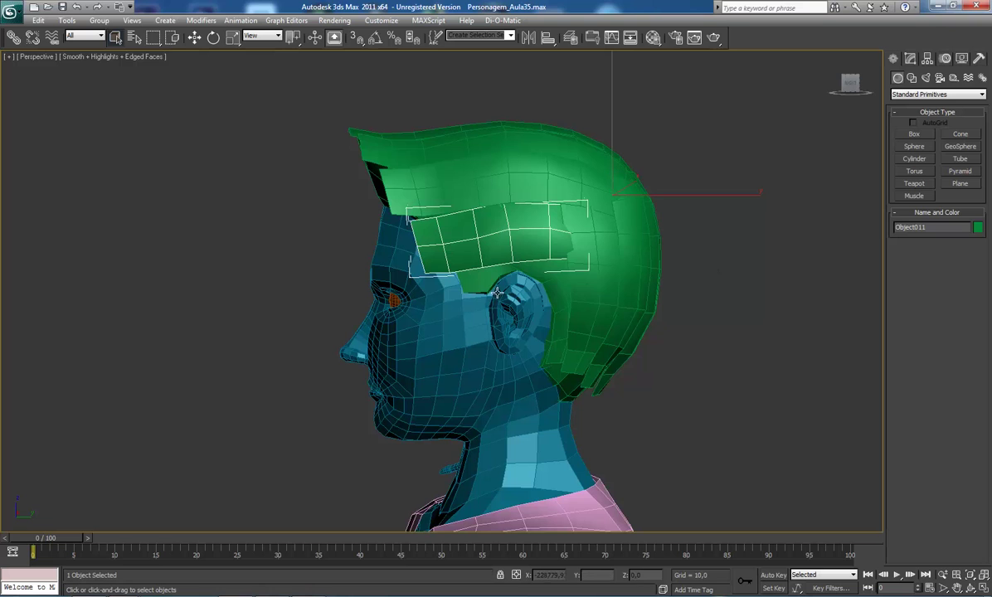
pyautogui.moveTo(547, 287); pyautogui.dragTo(550, 332, button='middle')
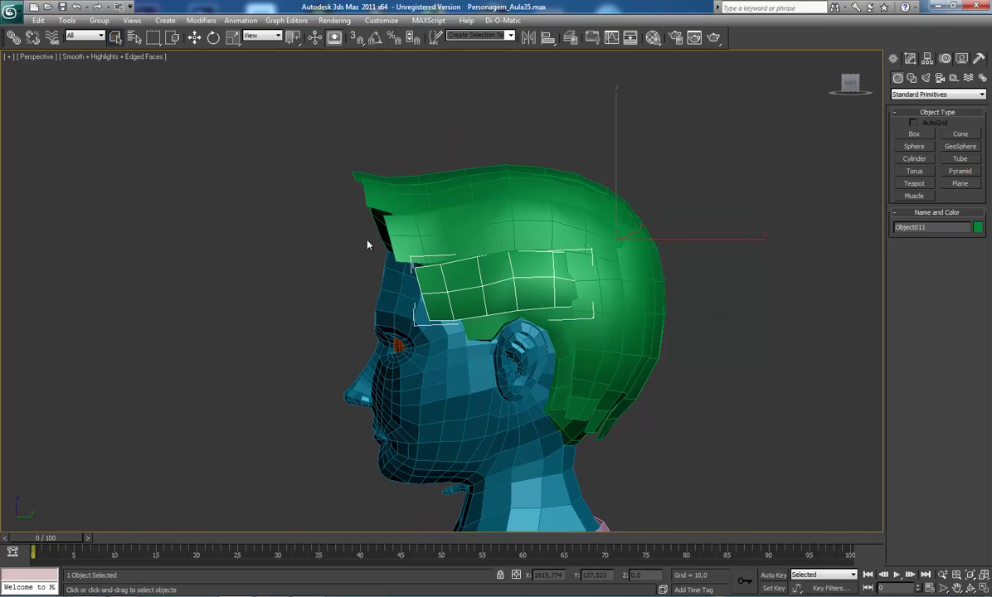
pyautogui.moveTo(434, 312); pyautogui.dragTo(422, 278, button='middle')
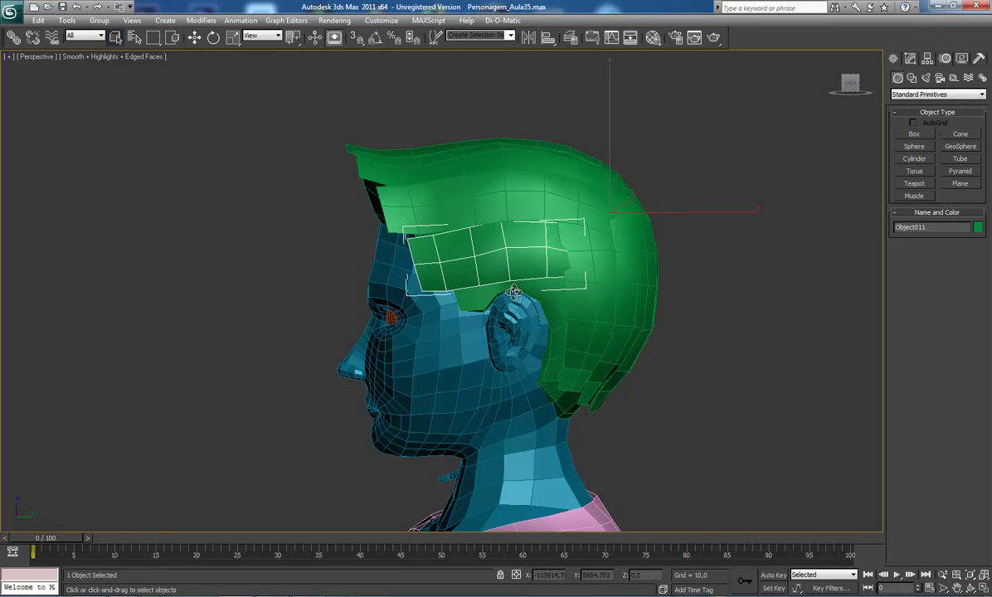
pyautogui.keyDown('alt'); pyautogui.moveTo(515, 290); pyautogui.dragTo(478, 316, button='middle'); pyautogui.keyUp('alt')
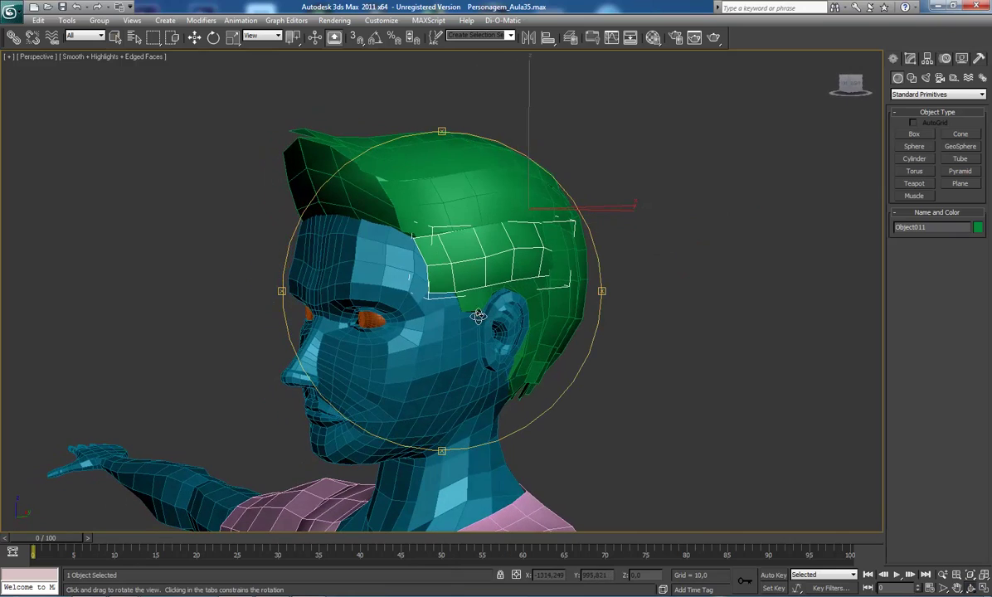
pyautogui.scroll(2, 464, 332)
pyautogui.moveTo(477, 340)
pyautogui.keyDown('alt'); pyautogui.mouseDown(button='middle')
pyautogui.moveTo(403, 278)
pyautogui.moveTo(396, 324)
pyautogui.mouseUp(button='middle'); pyautogui.keyUp('alt')
pyautogui.scroll(2, 415, 317)
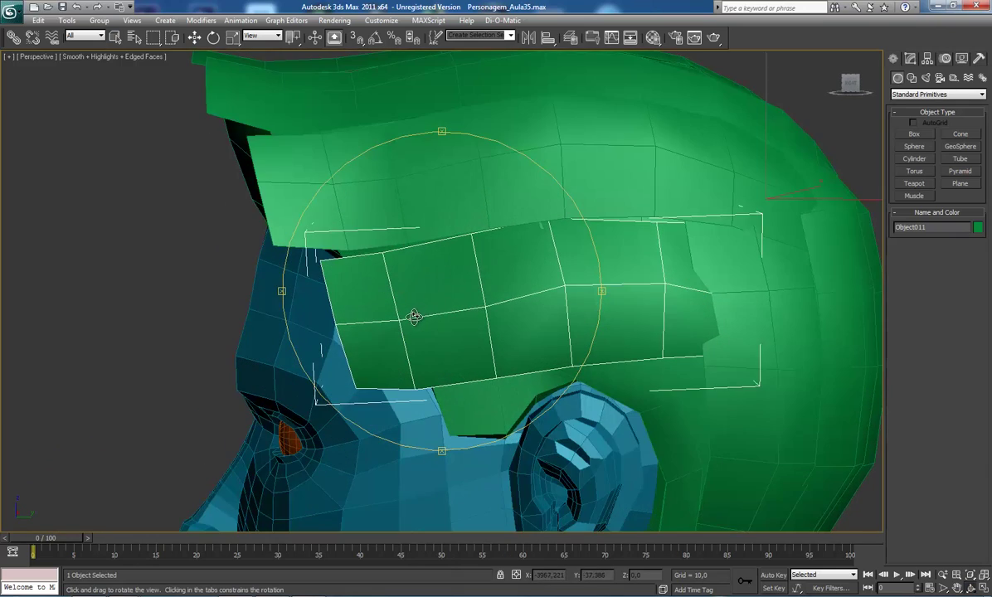
# - Box-select the strip's front vertices and enable Soft Selection with falloff 9,003
pyautogui.press('1')
pyautogui.moveTo(289, 249); pyautogui.dragTo(366, 453)
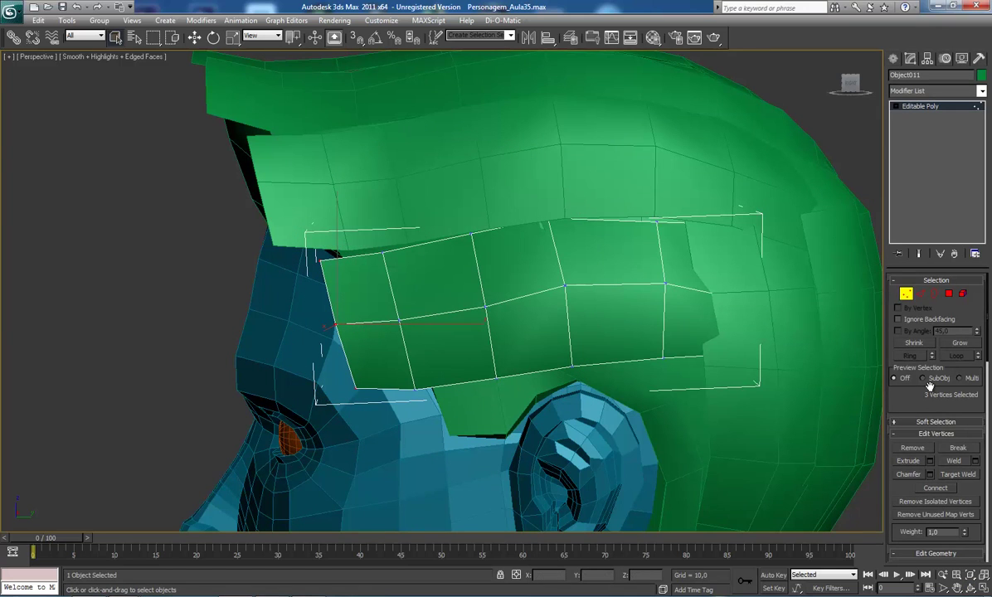
pyautogui.click(936, 422)
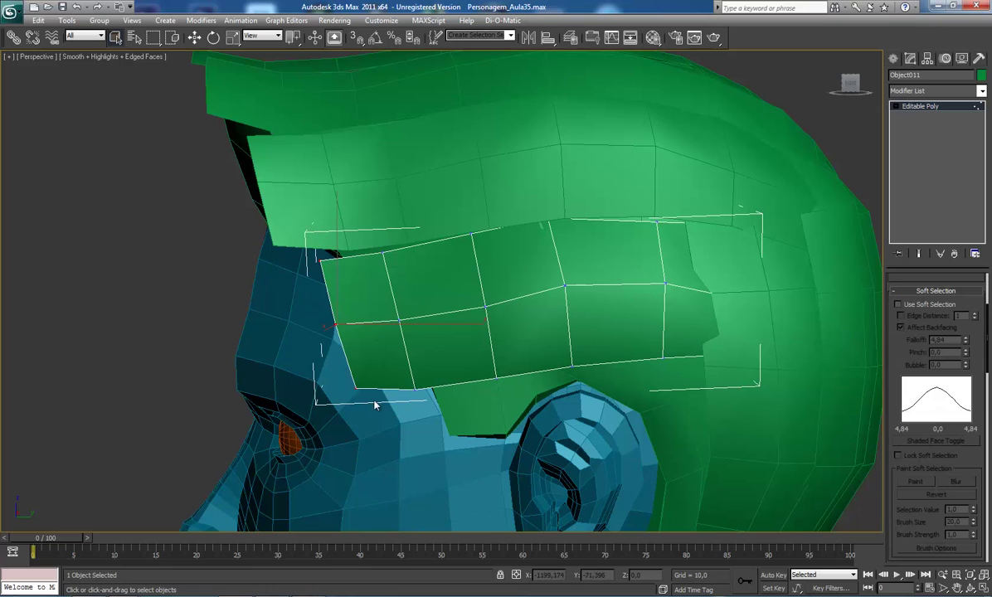
pyautogui.click(939, 307)
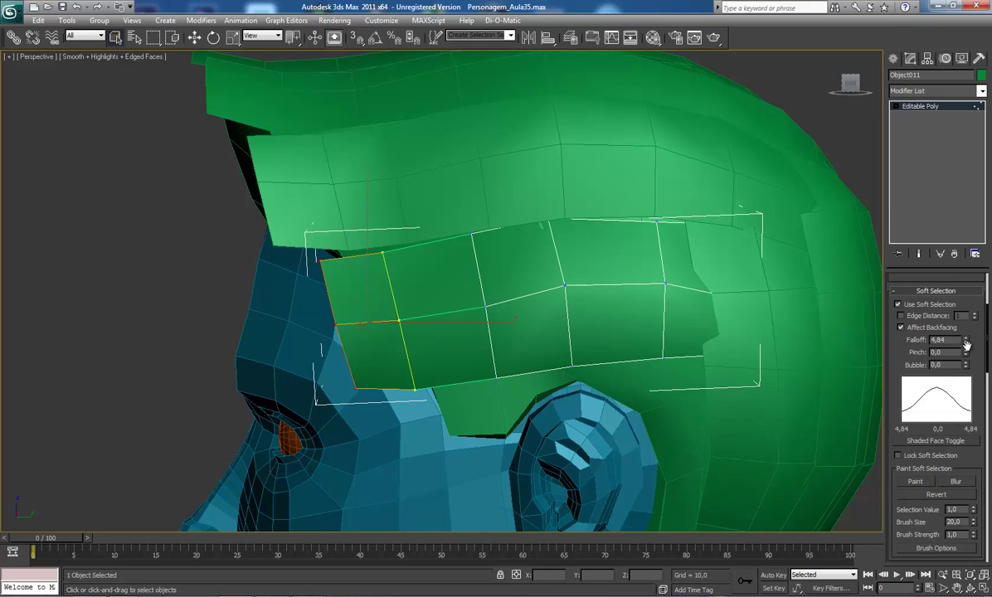
pyautogui.moveTo(965, 342); pyautogui.dragTo(977, 290)
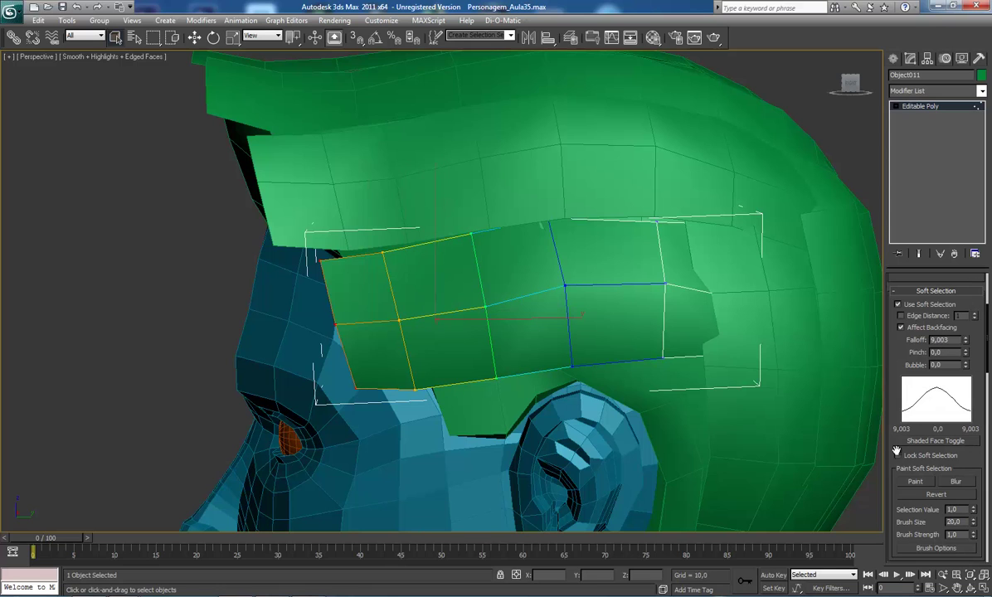
# - Rotate the front vertices in Local coordinates and lift them slightly on Z
pyautogui.click(213, 37)
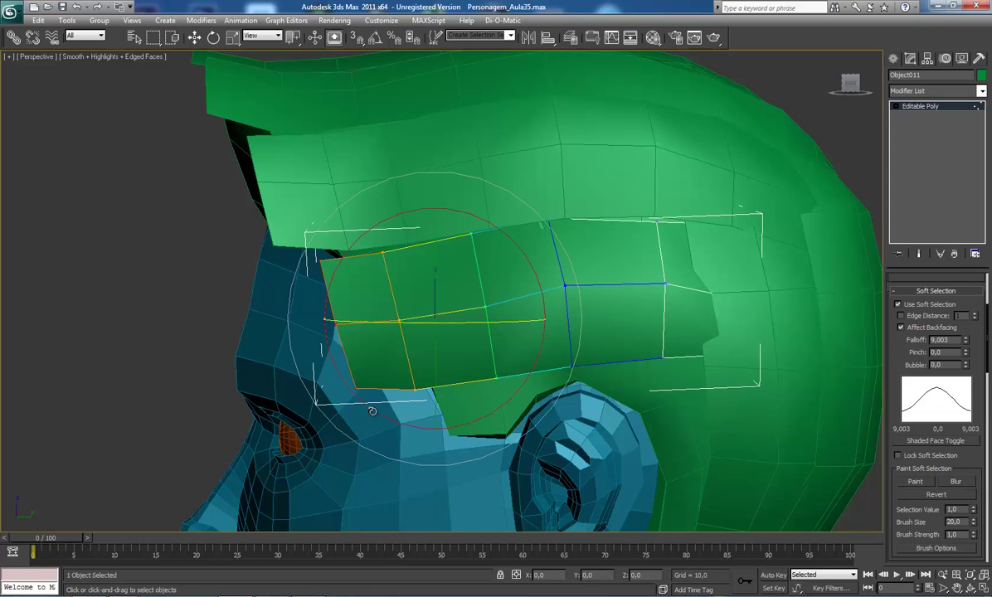
pyautogui.click(253, 37)
pyautogui.click(249, 81)
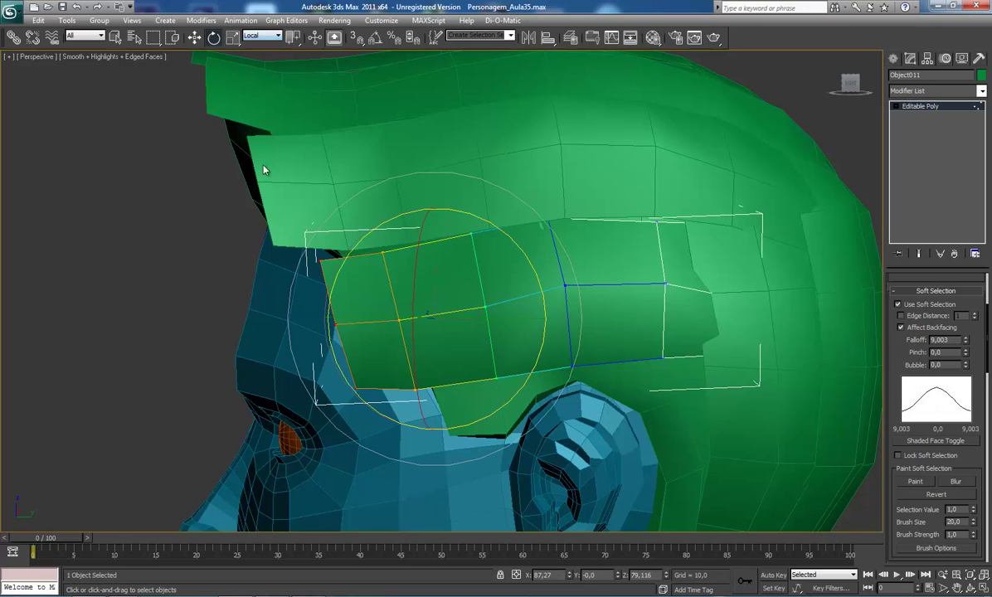
pyautogui.moveTo(511, 246); pyautogui.dragTo(521, 262)
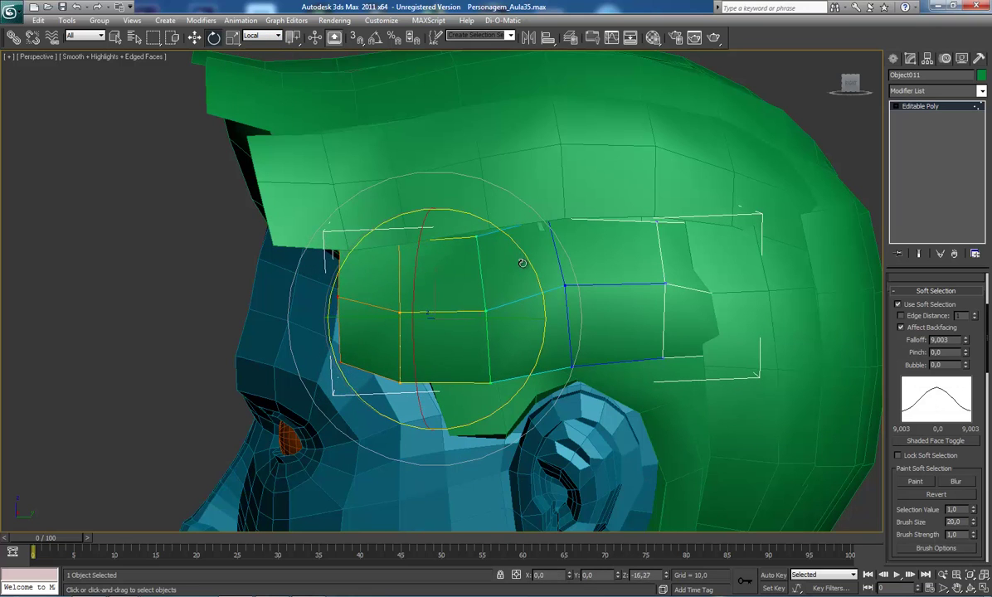
pyautogui.press('w')
pyautogui.moveTo(434, 211); pyautogui.dragTo(434, 204)
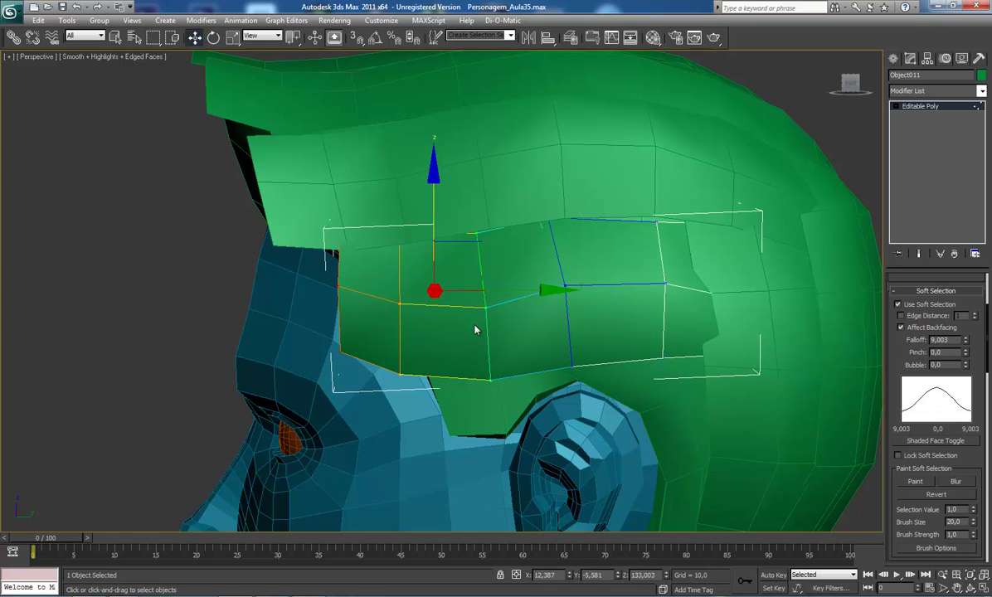
pyautogui.hotkey('ctrl', 'r')
pyautogui.moveTo(465, 291)
pyautogui.mouseDown()
pyautogui.moveTo(487, 292)
pyautogui.moveTo(438, 307)
pyautogui.moveTo(439, 295)
pyautogui.mouseUp()
# - Pull the strip's tip slightly along -X toward the forehead and check it from the front
pyautogui.rightClick(439, 295)
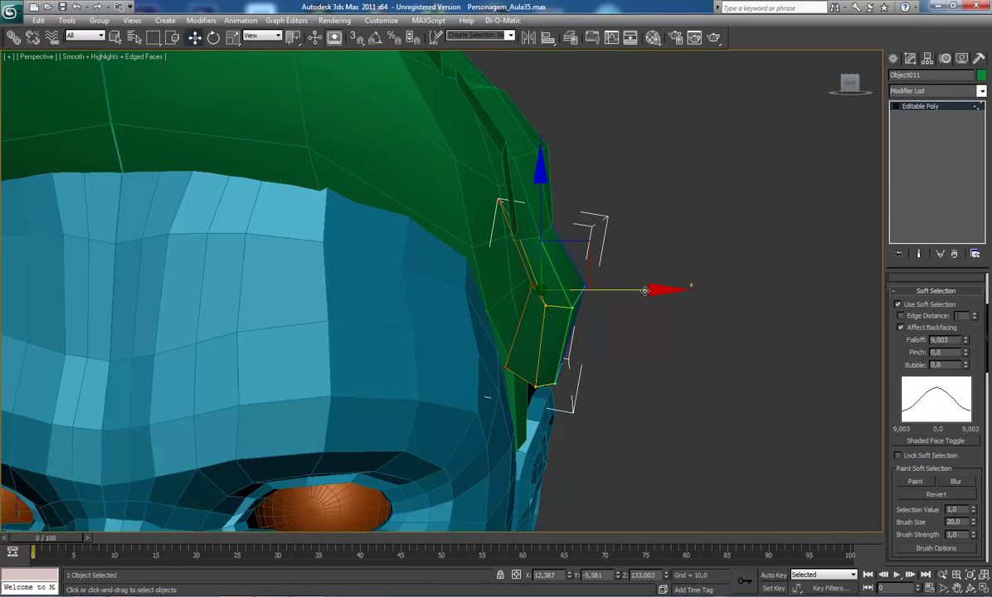
pyautogui.moveTo(644, 291)
pyautogui.mouseDown()
pyautogui.moveTo(624, 295)
pyautogui.moveTo(639, 290)
pyautogui.moveTo(630, 290)
pyautogui.mouseUp()
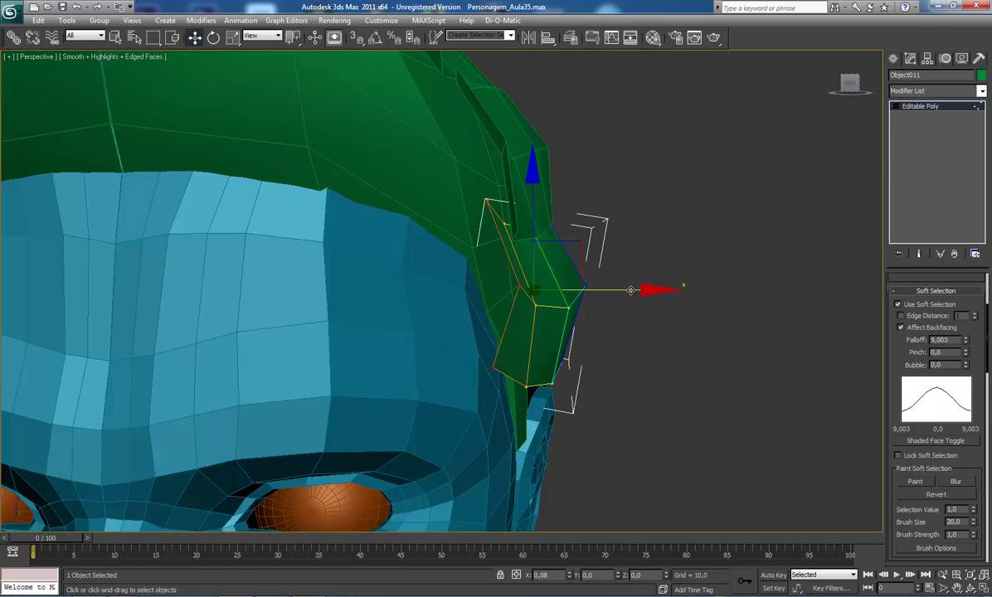
pyautogui.scroll(-5, 544, 336)
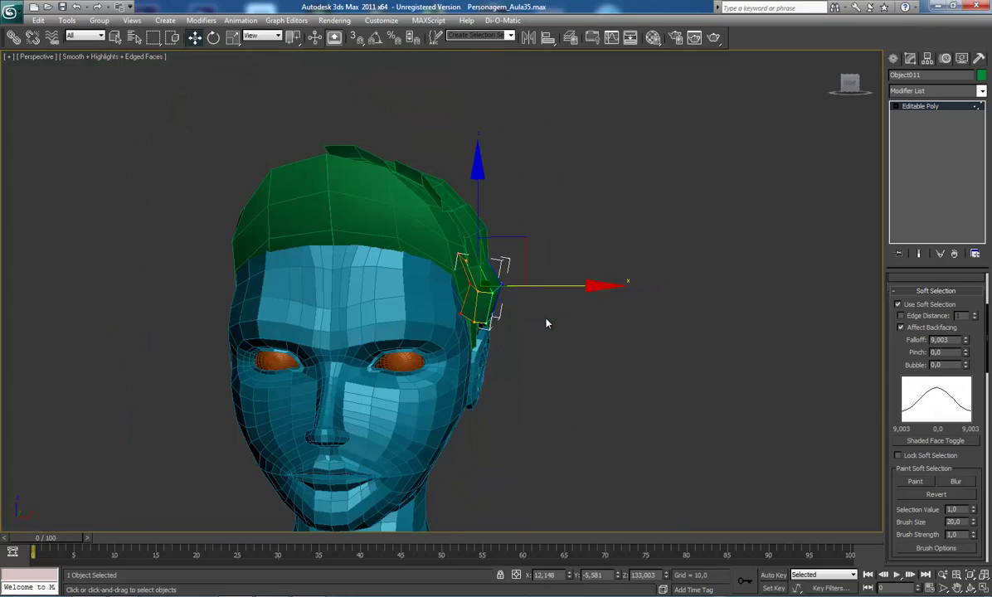
pyautogui.keyDown('alt'); pyautogui.moveTo(547, 323); pyautogui.dragTo(365, 288, button='middle'); pyautogui.keyUp('alt')
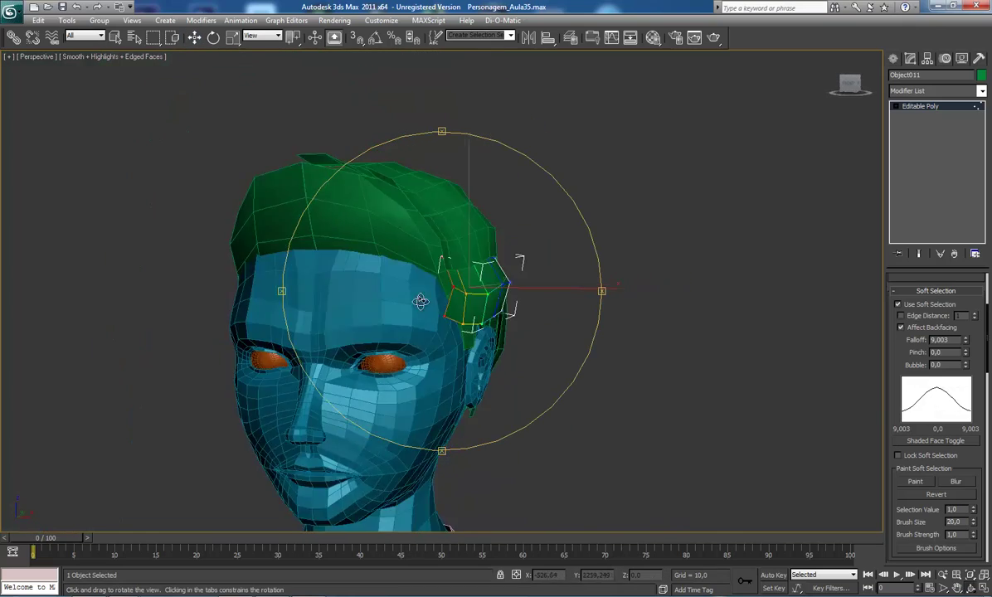
pyautogui.scroll(4, 401, 318)
pyautogui.moveTo(400, 318)
pyautogui.keyDown('alt'); pyautogui.mouseDown(button='middle')
pyautogui.moveTo(529, 334)
pyautogui.moveTo(483, 332)
pyautogui.moveTo(509, 341)
pyautogui.moveTo(512, 223)
pyautogui.mouseUp(button='middle'); pyautogui.keyUp('alt')
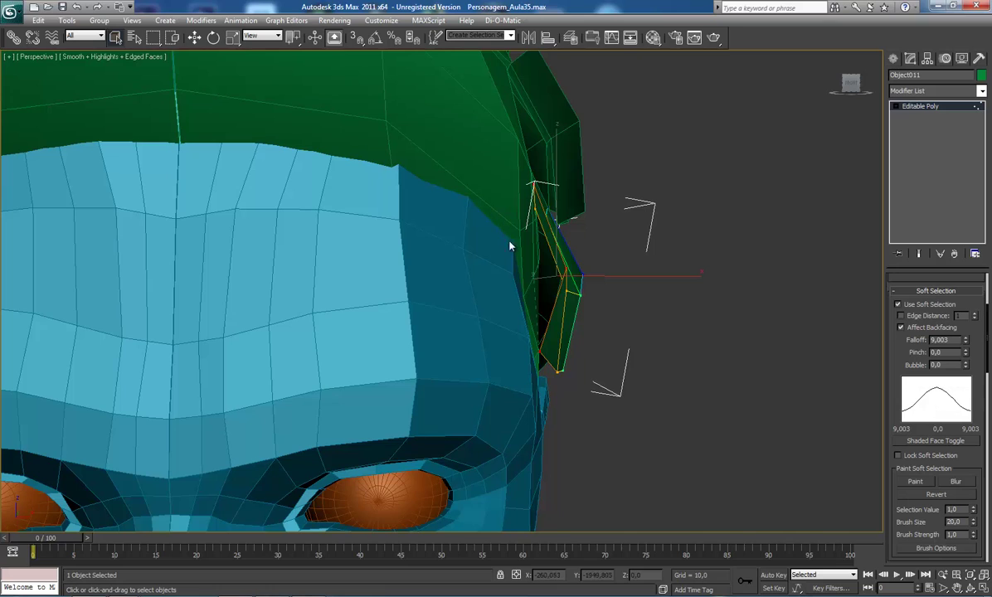
# - Turn off Use Soft Selection and return to Select Object mode
pyautogui.scroll(-5, 505, 305)
pyautogui.moveTo(521, 289)
pyautogui.keyDown('alt'); pyautogui.mouseDown(button='middle')
pyautogui.moveTo(426, 291)
pyautogui.moveTo(432, 298)
pyautogui.moveTo(414, 285)
pyautogui.moveTo(417, 277)
pyautogui.moveTo(419, 297)
pyautogui.moveTo(421, 288)
pyautogui.moveTo(881, 242)
pyautogui.mouseUp(button='middle'); pyautogui.keyUp('alt')
pyautogui.click(926, 306)
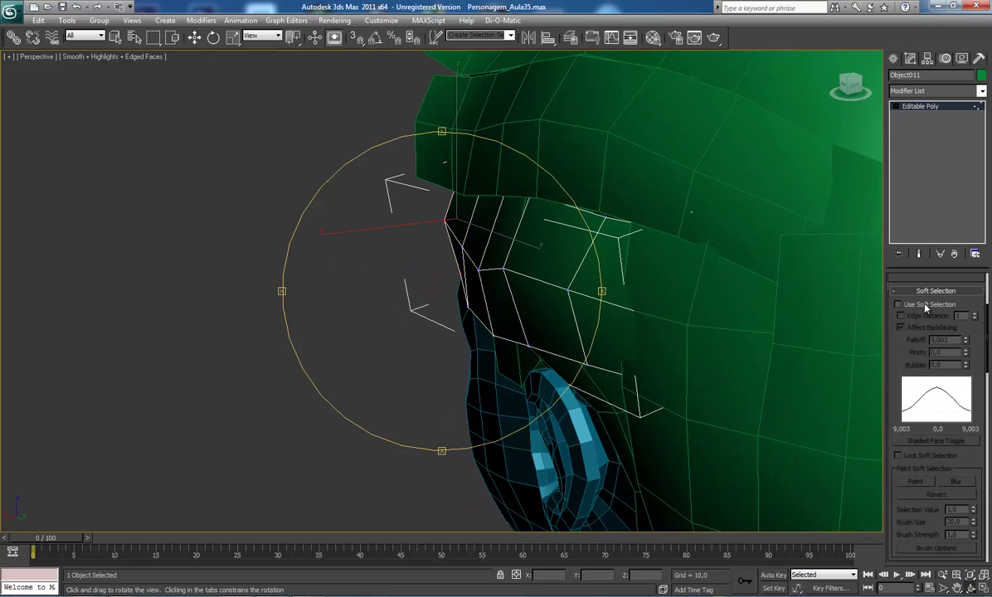
pyautogui.rightClick(453, 235)
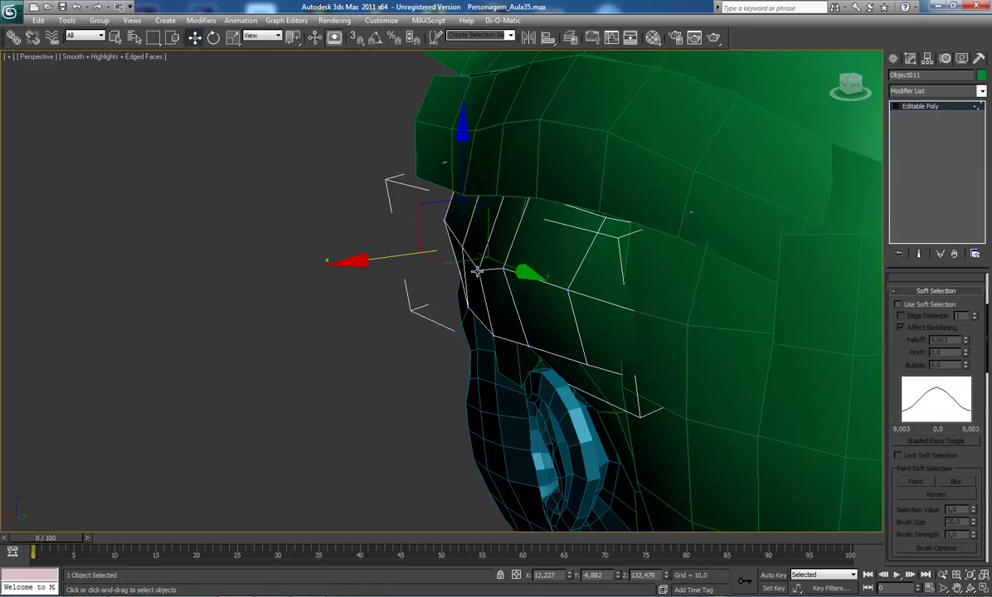
pyautogui.moveTo(443, 254)
pyautogui.keyDown('alt'); pyautogui.mouseDown(button='middle')
pyautogui.moveTo(414, 257)
pyautogui.moveTo(505, 250)
pyautogui.mouseUp(button='middle'); pyautogui.keyUp('alt')
pyautogui.press('q')
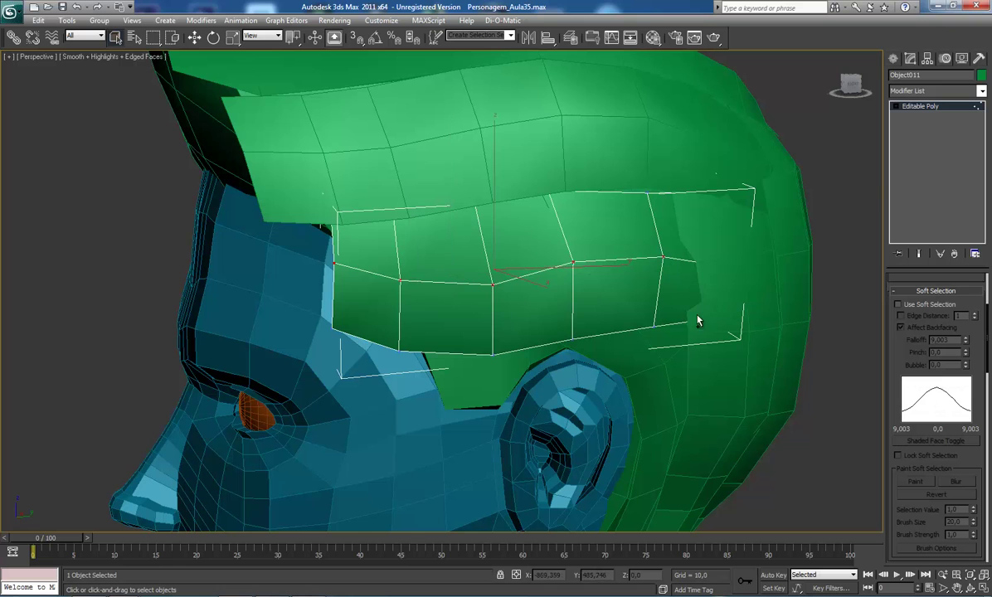
# - Move a top vertex of the strip left toward the forehead and up along the hairline
pyautogui.keyDown('alt'); pyautogui.moveTo(472, 265); pyautogui.dragTo(524, 263, button='middle'); pyautogui.keyUp('alt')
pyautogui.press('w')
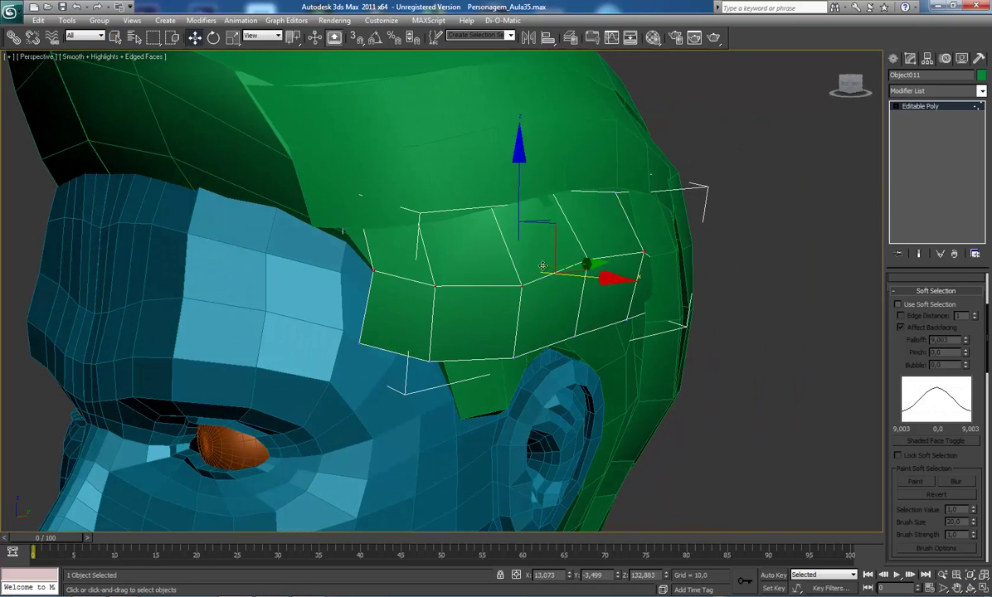
pyautogui.moveTo(607, 281); pyautogui.dragTo(602, 284)
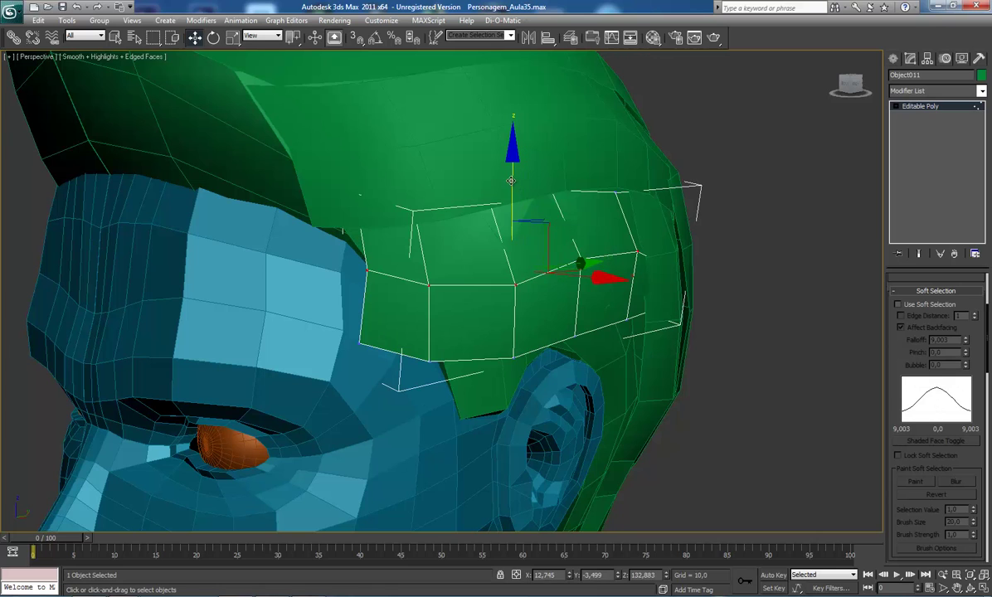
pyautogui.moveTo(510, 183); pyautogui.dragTo(509, 174)
pyautogui.hotkey('ctrl', 'z')
pyautogui.hotkey('ctrl', 'z')
pyautogui.click(653, 250)
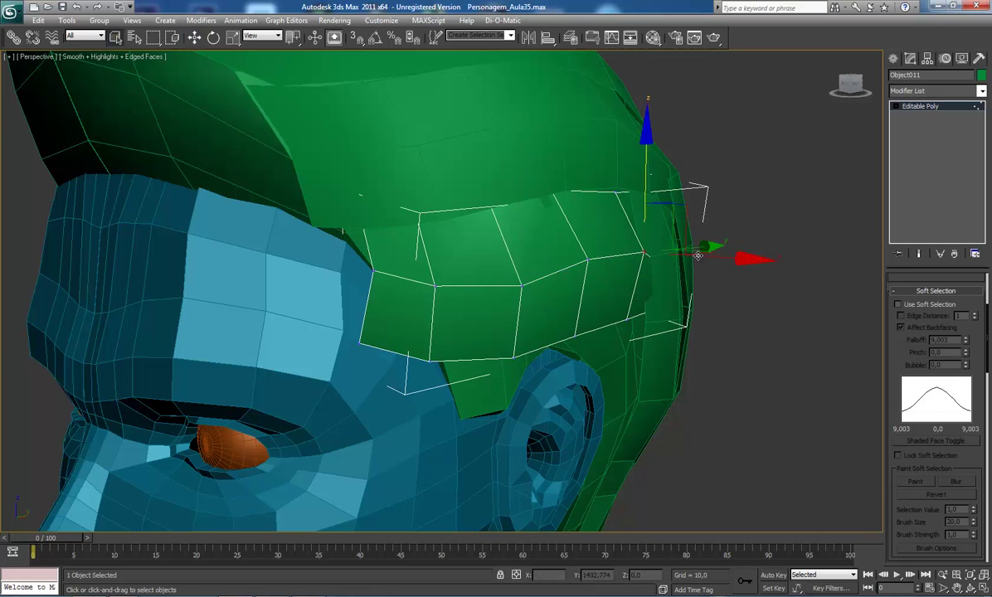
pyautogui.moveTo(723, 258); pyautogui.dragTo(704, 258)
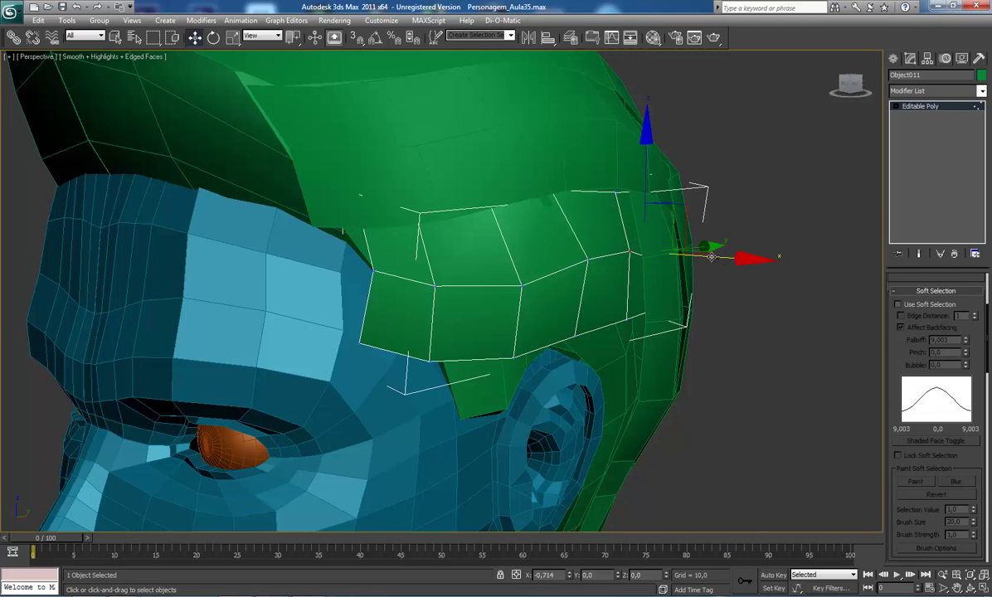
pyautogui.moveTo(477, 283)
pyautogui.keyDown('alt'); pyautogui.mouseDown(button='middle')
pyautogui.moveTo(454, 277)
pyautogui.moveTo(502, 277)
pyautogui.moveTo(493, 280)
pyautogui.mouseUp(button='middle'); pyautogui.keyUp('alt')
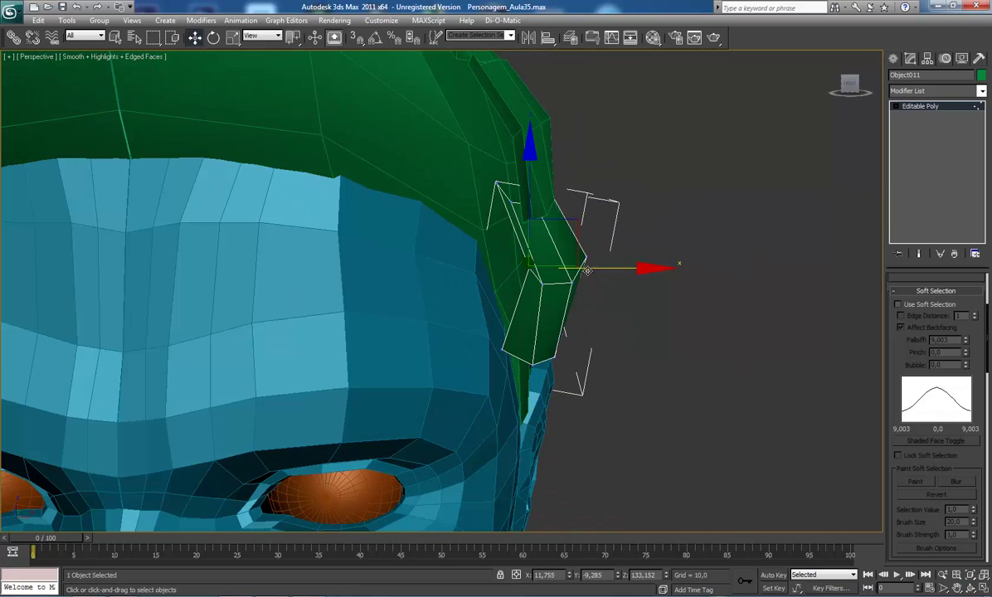
pyautogui.moveTo(616, 267); pyautogui.dragTo(536, 235)
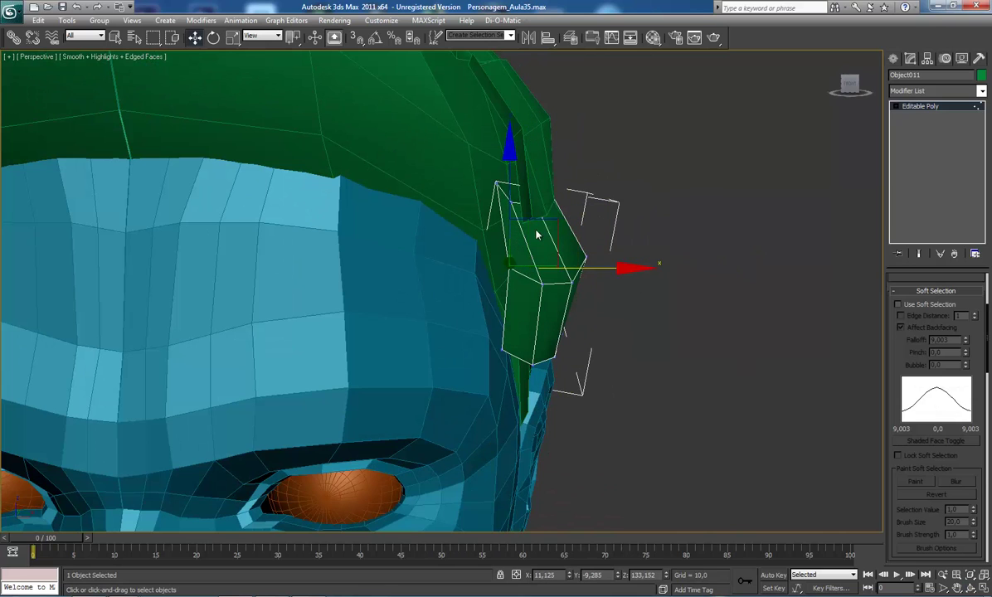
pyautogui.moveTo(494, 183); pyautogui.dragTo(502, 166)
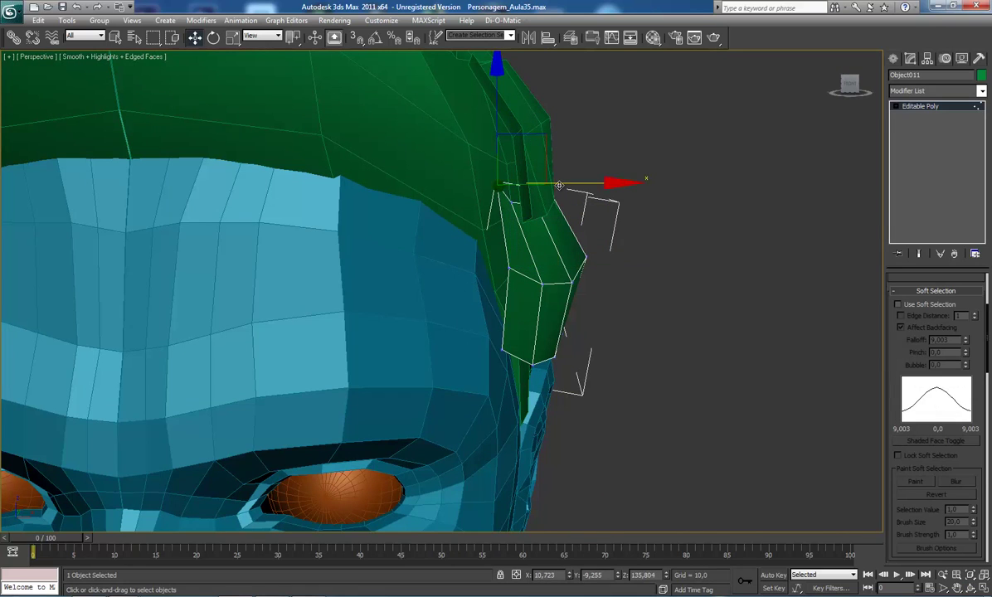
# - Shift the strand's lower vertices up and left so it hugs the hair above the ear
pyautogui.click(584, 258)
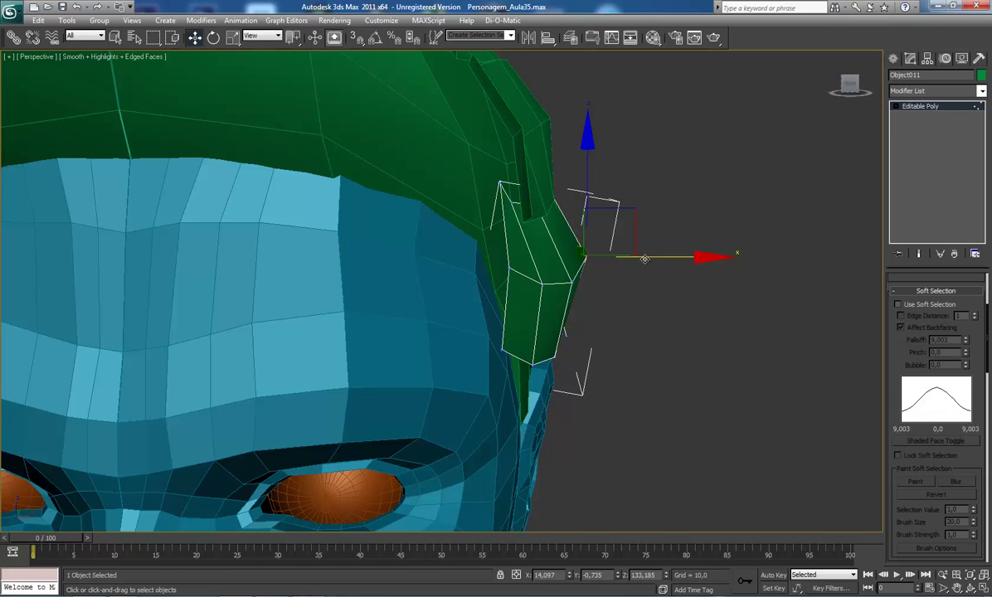
pyautogui.moveTo(637, 260); pyautogui.dragTo(644, 260)
pyautogui.press('e')
pyautogui.moveTo(509, 251)
pyautogui.keyDown('alt'); pyautogui.mouseDown(button='middle')
pyautogui.moveTo(480, 262)
pyautogui.moveTo(467, 294)
pyautogui.moveTo(466, 282)
pyautogui.mouseUp(button='middle'); pyautogui.keyUp('alt')
pyautogui.scroll(-5, 465, 278)
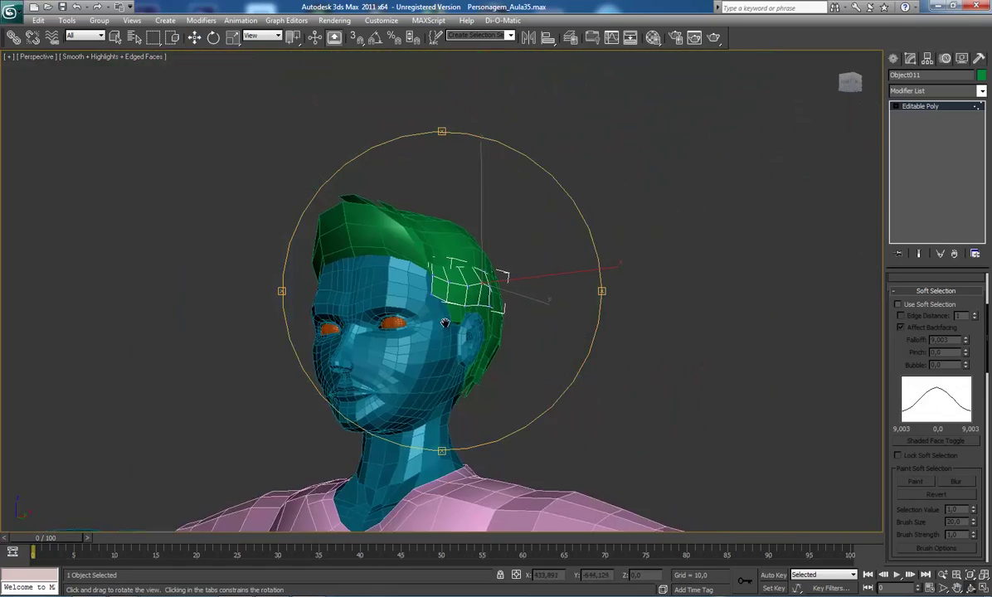
pyautogui.scroll(2, 466, 274)
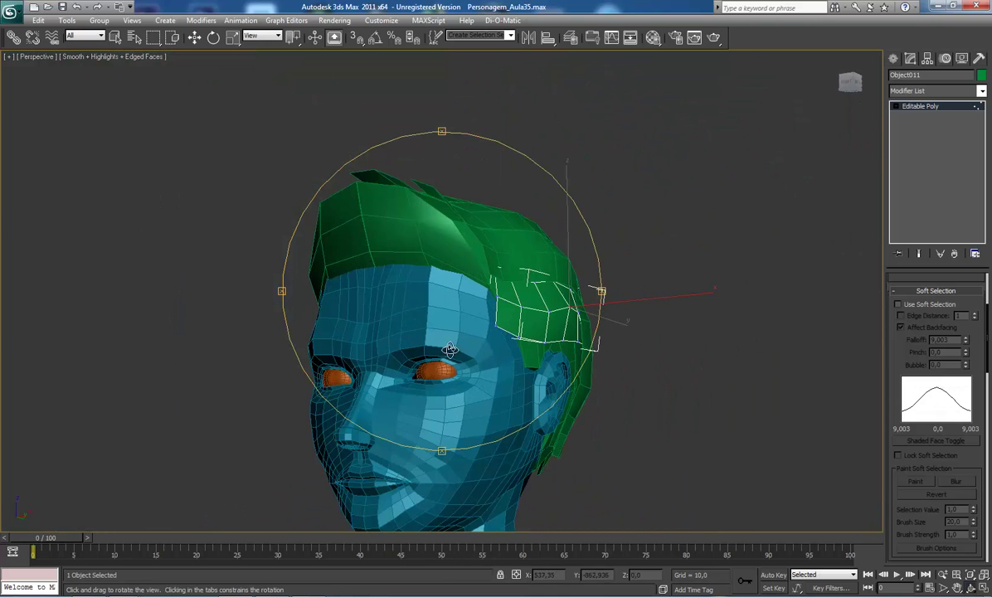
pyautogui.moveTo(449, 349)
pyautogui.keyDown('alt'); pyautogui.mouseDown(button='middle')
pyautogui.moveTo(448, 359)
pyautogui.moveTo(410, 324)
pyautogui.moveTo(457, 330)
pyautogui.moveTo(498, 271)
pyautogui.mouseUp(button='middle'); pyautogui.keyUp('alt')
pyautogui.press('w')
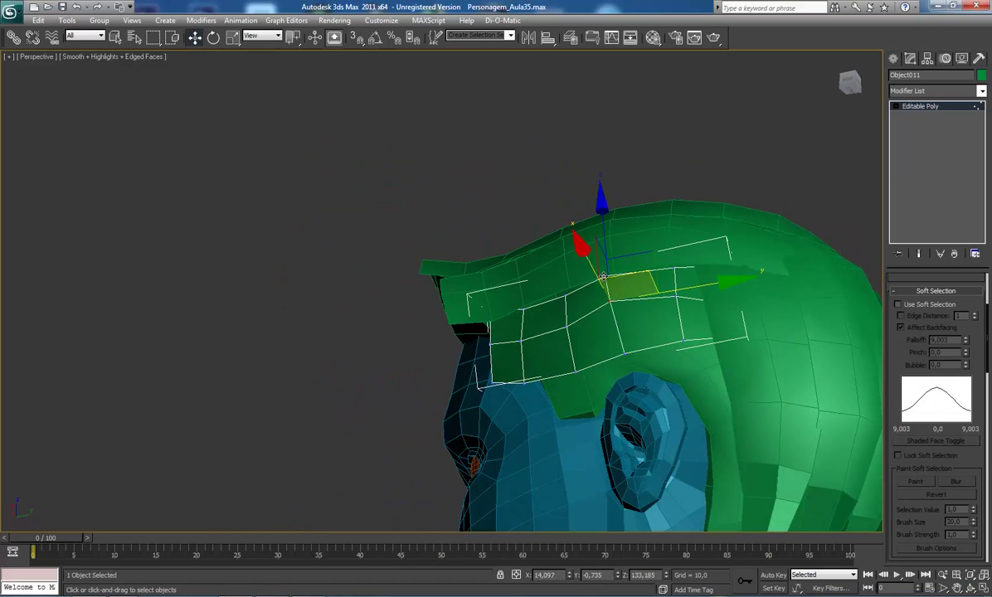
pyautogui.moveTo(604, 277); pyautogui.dragTo(579, 237)
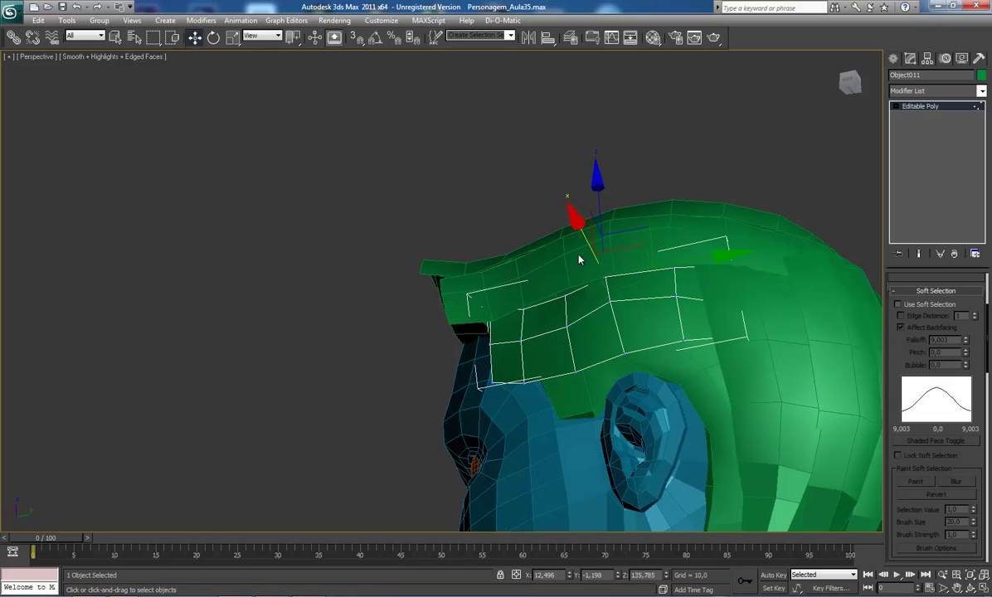
pyautogui.moveTo(523, 304)
pyautogui.keyDown('alt'); pyautogui.mouseDown(button='middle')
pyautogui.moveTo(528, 321)
pyautogui.moveTo(663, 259)
pyautogui.mouseUp(button='middle'); pyautogui.keyUp('alt')
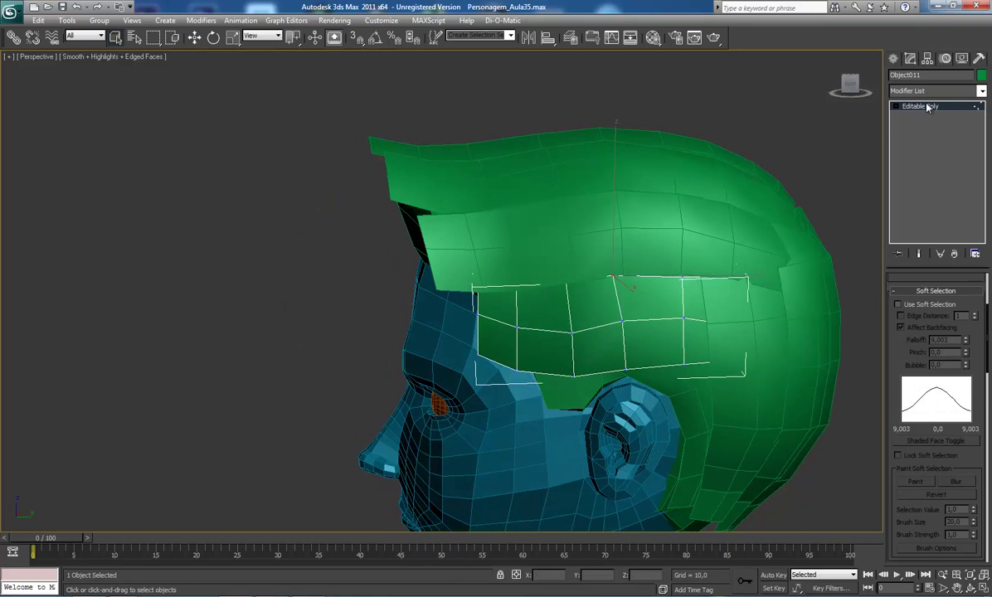
# - On Object005, lower the band's vertices one by one onto the head surface
pyautogui.click(696, 253)
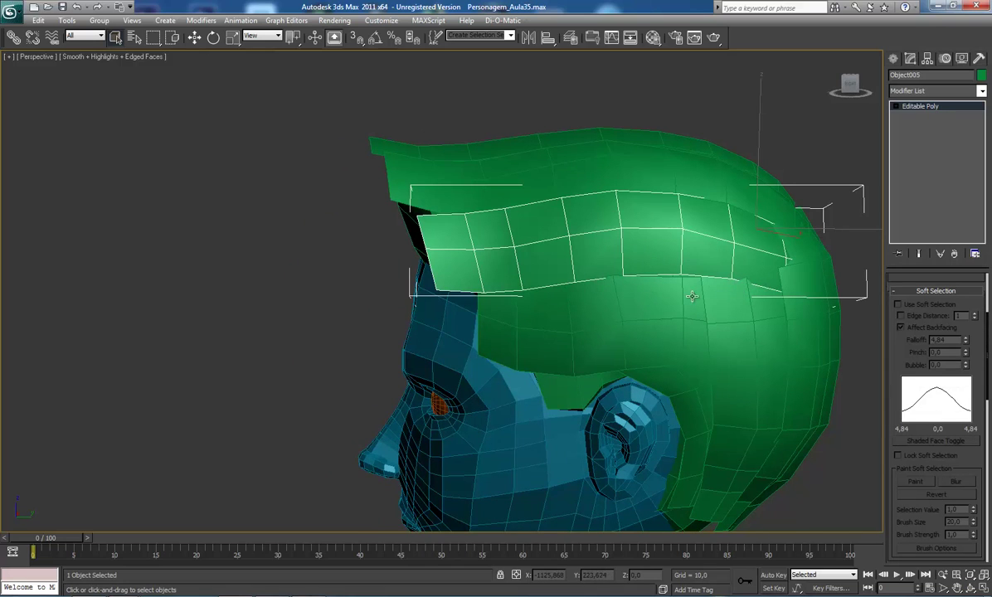
pyautogui.press('1')
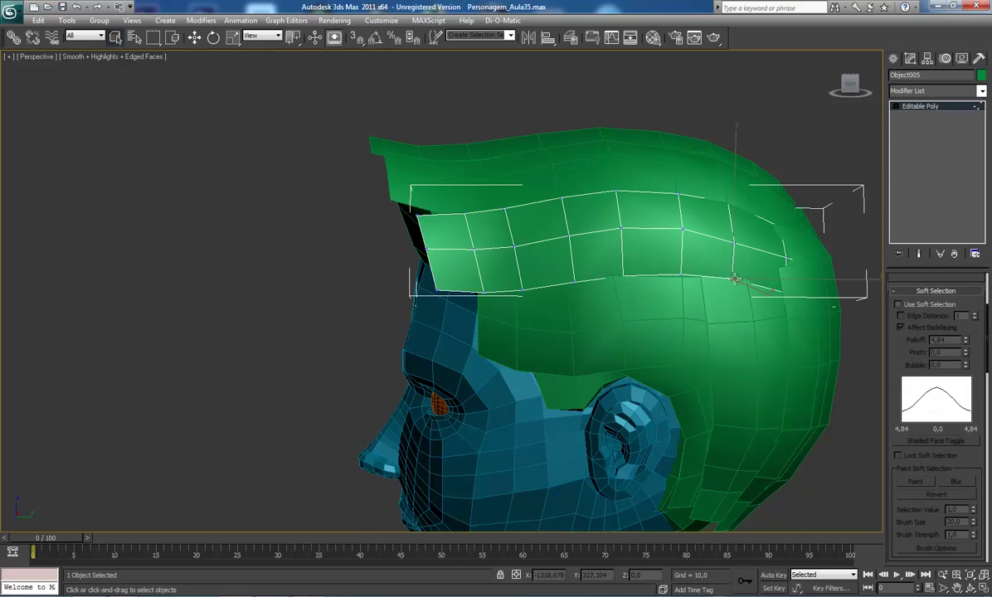
pyautogui.click(732, 277)
pyautogui.press('w')
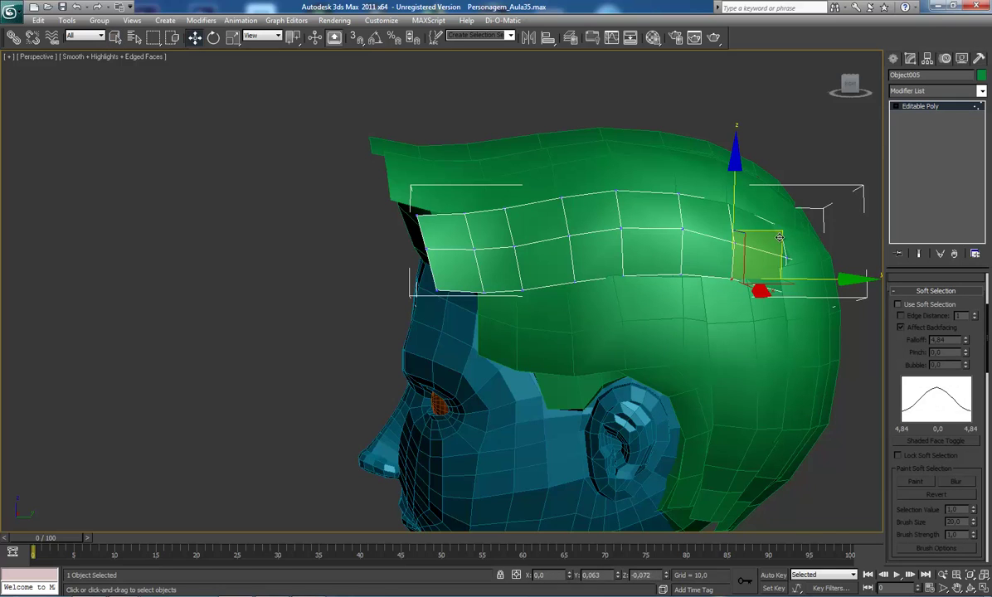
pyautogui.moveTo(782, 241); pyautogui.dragTo(793, 245)
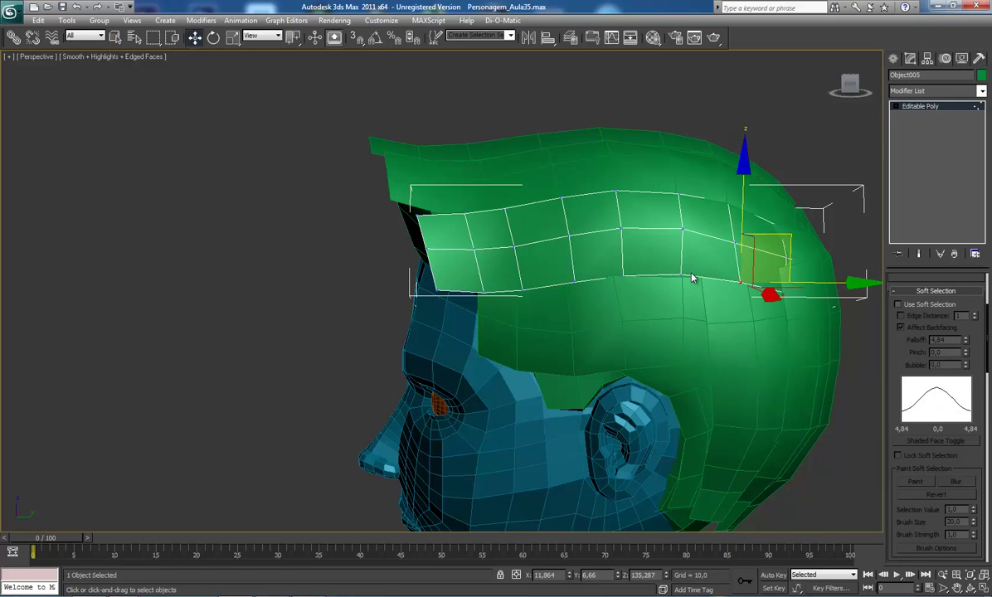
pyautogui.click(678, 275)
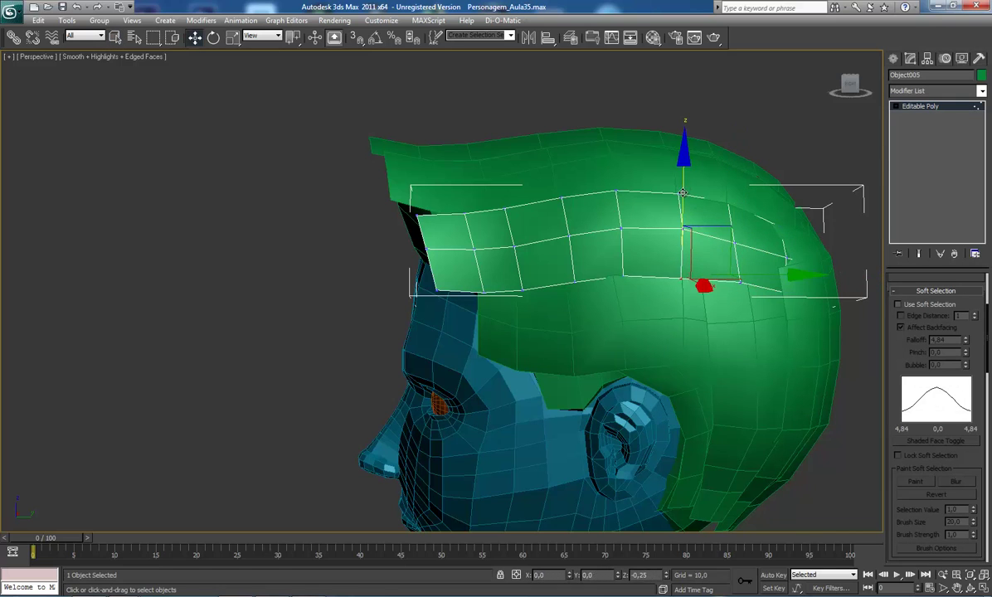
pyautogui.click(626, 274)
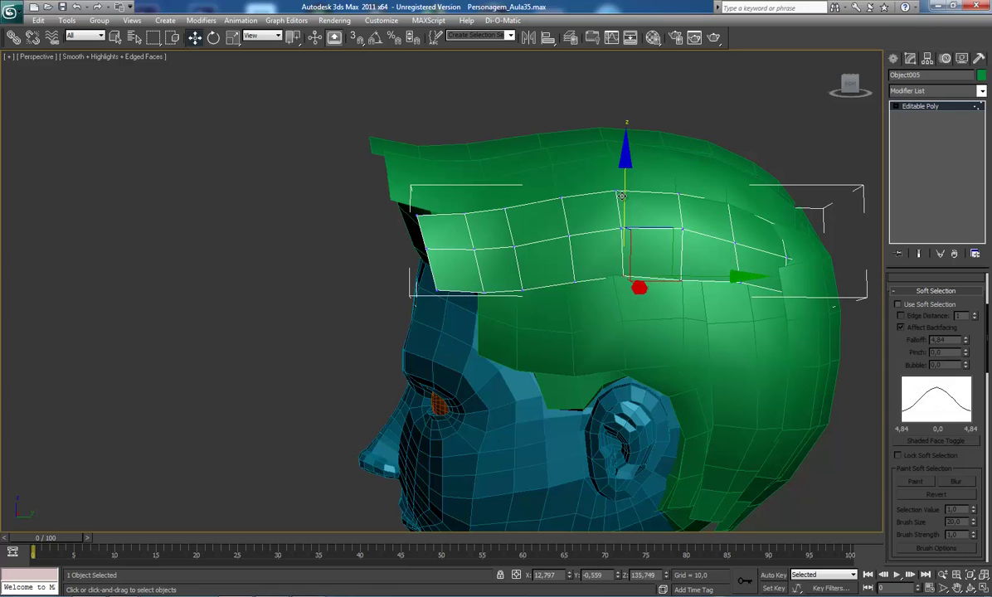
pyautogui.moveTo(620, 196); pyautogui.dragTo(620, 213)
pyautogui.moveTo(638, 292); pyautogui.dragTo(588, 297)
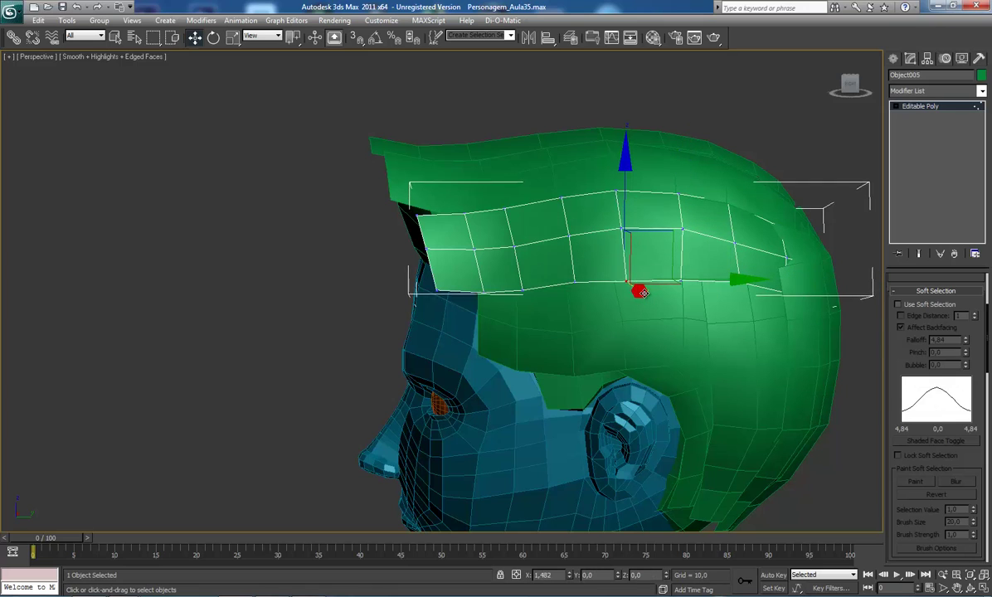
pyautogui.click(572, 281)
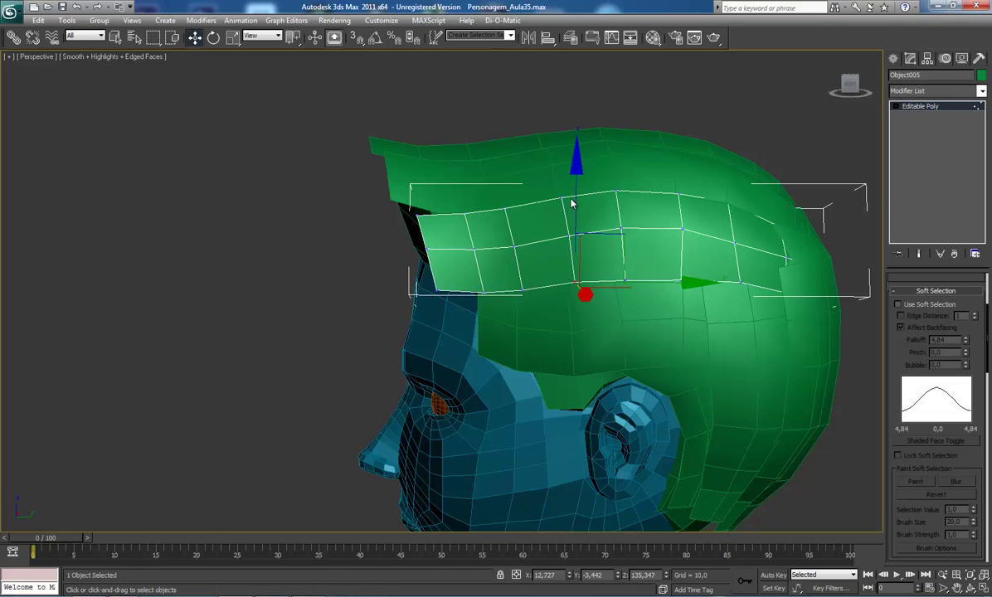
pyautogui.moveTo(581, 291); pyautogui.dragTo(585, 315)
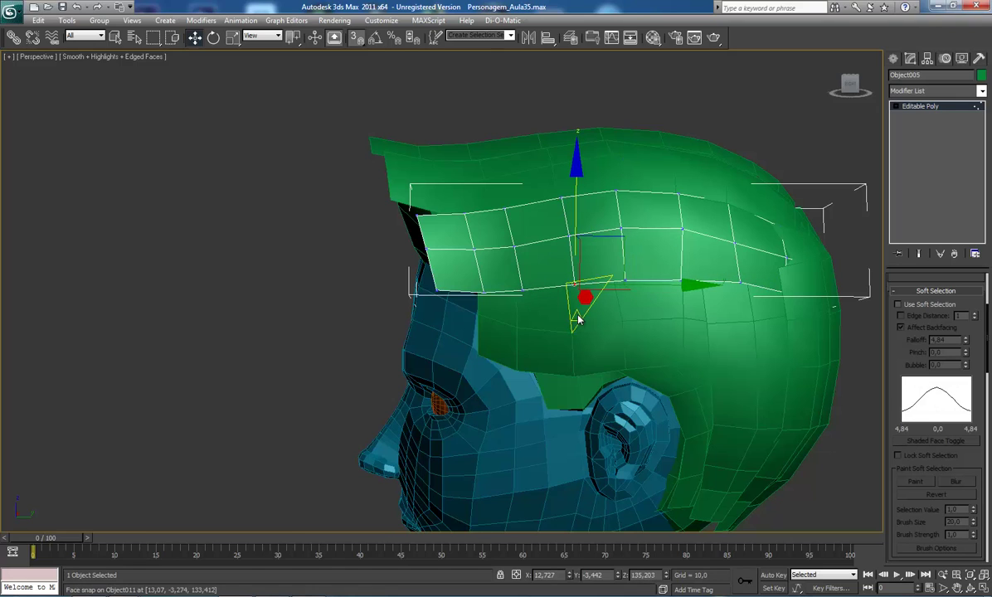
# - Push the band's front vertices outward along X and check the fit on the head's left side
pyautogui.moveTo(648, 316)
pyautogui.keyDown('alt'); pyautogui.mouseDown(button='middle')
pyautogui.moveTo(510, 307)
pyautogui.moveTo(553, 297)
pyautogui.moveTo(472, 291)
pyautogui.moveTo(467, 224)
pyautogui.moveTo(480, 279)
pyautogui.moveTo(520, 323)
pyautogui.mouseUp(button='middle'); pyautogui.keyUp('alt')
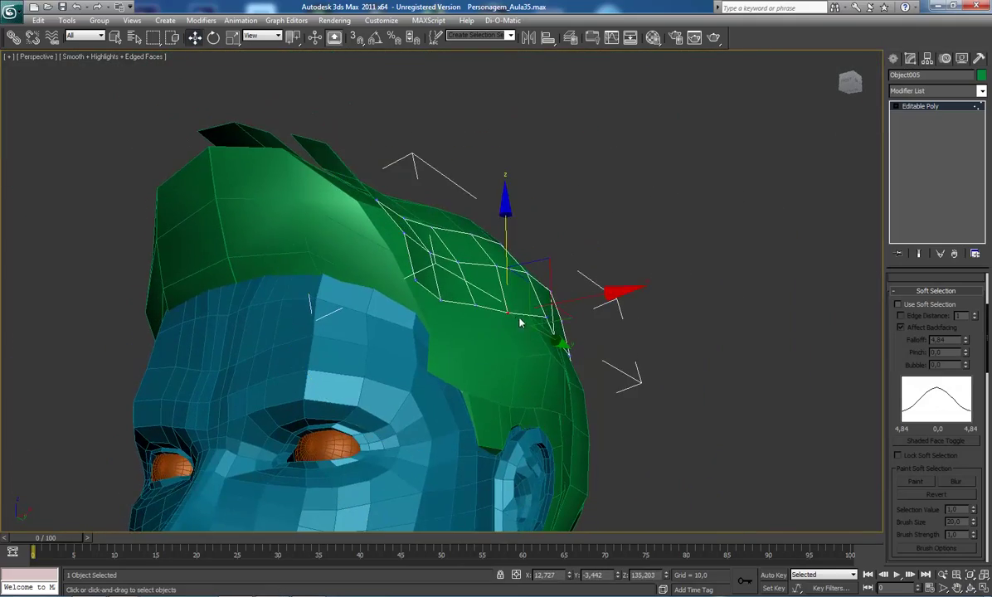
pyautogui.moveTo(543, 316)
pyautogui.mouseDown()
pyautogui.moveTo(624, 308)
pyautogui.moveTo(492, 240)
pyautogui.moveTo(532, 251)
pyautogui.mouseUp()
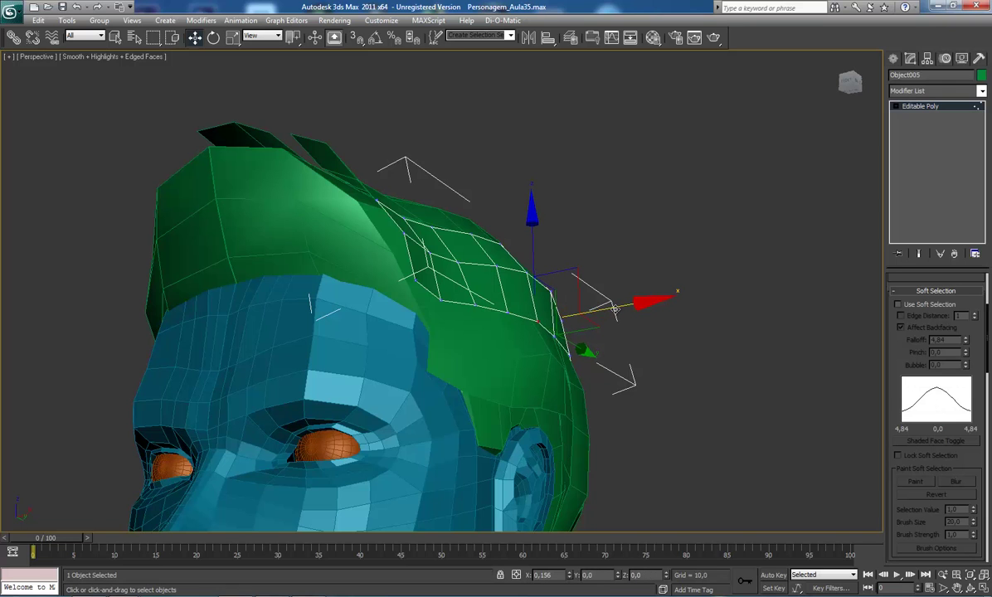
pyautogui.hotkey('ctrl', 'r')
pyautogui.moveTo(531, 295)
pyautogui.mouseDown()
pyautogui.moveTo(481, 344)
pyautogui.moveTo(441, 355)
pyautogui.moveTo(422, 328)
pyautogui.moveTo(443, 316)
pyautogui.moveTo(467, 336)
pyautogui.moveTo(502, 325)
pyautogui.moveTo(505, 290)
pyautogui.moveTo(420, 321)
pyautogui.moveTo(417, 344)
pyautogui.moveTo(436, 361)
pyautogui.moveTo(434, 378)
pyautogui.moveTo(468, 376)
pyautogui.moveTo(423, 380)
pyautogui.moveTo(469, 354)
pyautogui.moveTo(454, 332)
pyautogui.moveTo(496, 328)
pyautogui.moveTo(508, 343)
pyautogui.moveTo(454, 354)
pyautogui.moveTo(470, 349)
pyautogui.moveTo(466, 367)
pyautogui.mouseUp()
pyautogui.scroll(-5, 467, 342)
pyautogui.scroll(5, 417, 344)
pyautogui.press('w')
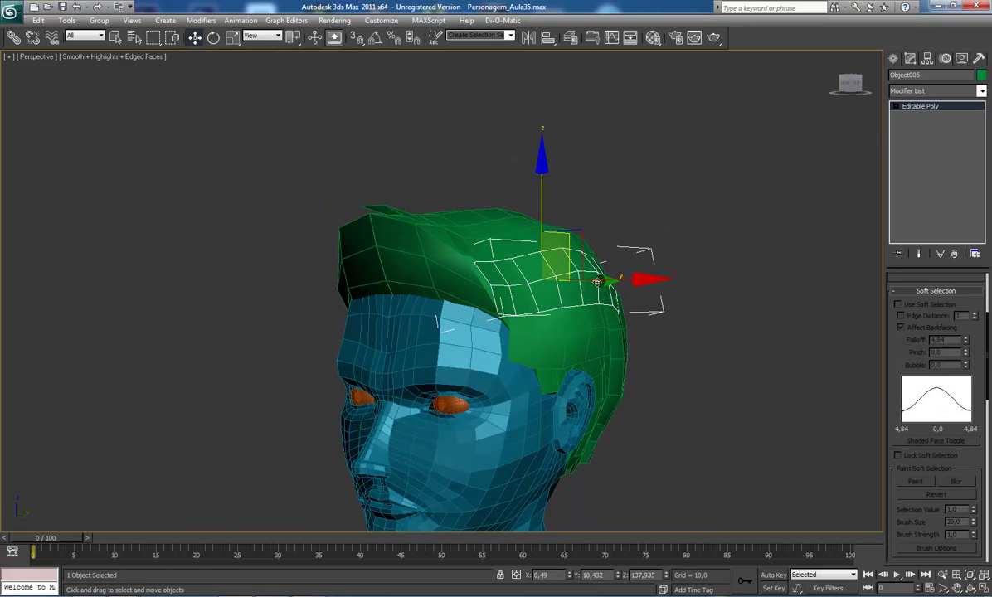
pyautogui.moveTo(455, 282)
pyautogui.mouseDown()
pyautogui.moveTo(447, 277)
pyautogui.moveTo(579, 202)
pyautogui.mouseUp()
pyautogui.scroll(3, 469, 241)
# - Select Box030 and pick its three-polygon front column at Polygon level
pyautogui.scroll(3, 477, 299)
pyautogui.rightClick(480, 316)
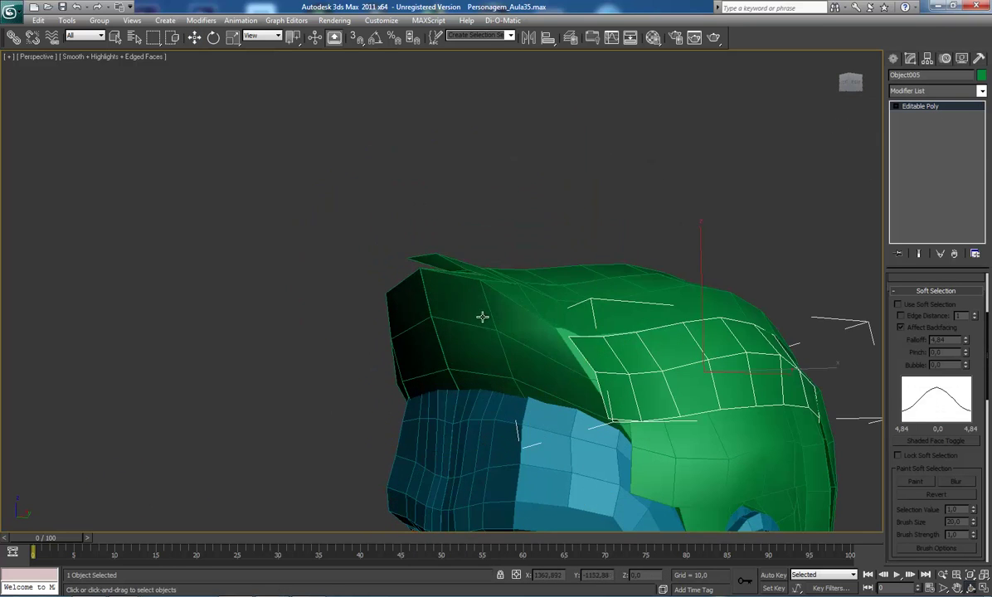
pyautogui.click(462, 306)
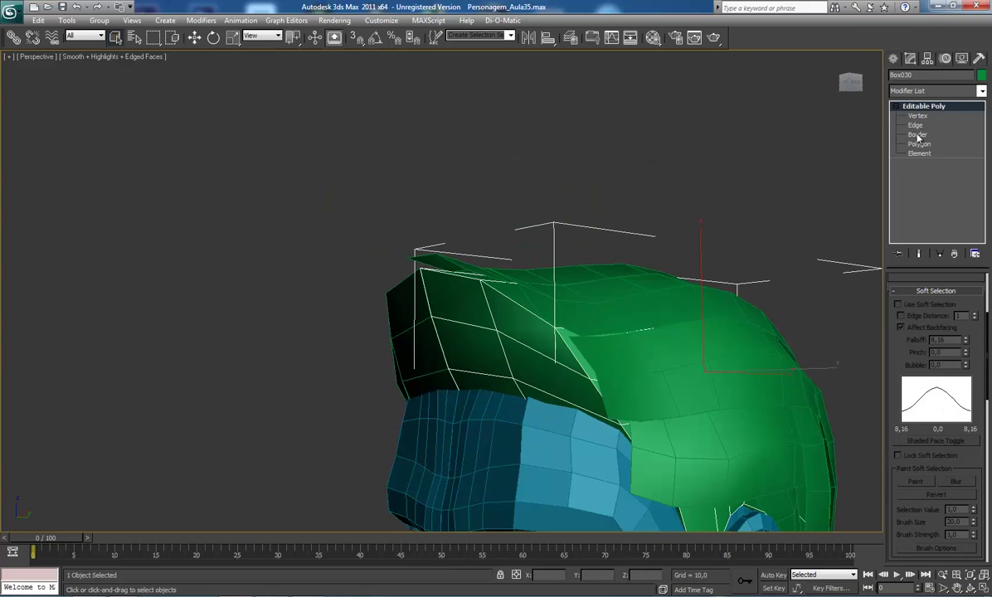
pyautogui.click(916, 125)
pyautogui.click(919, 143)
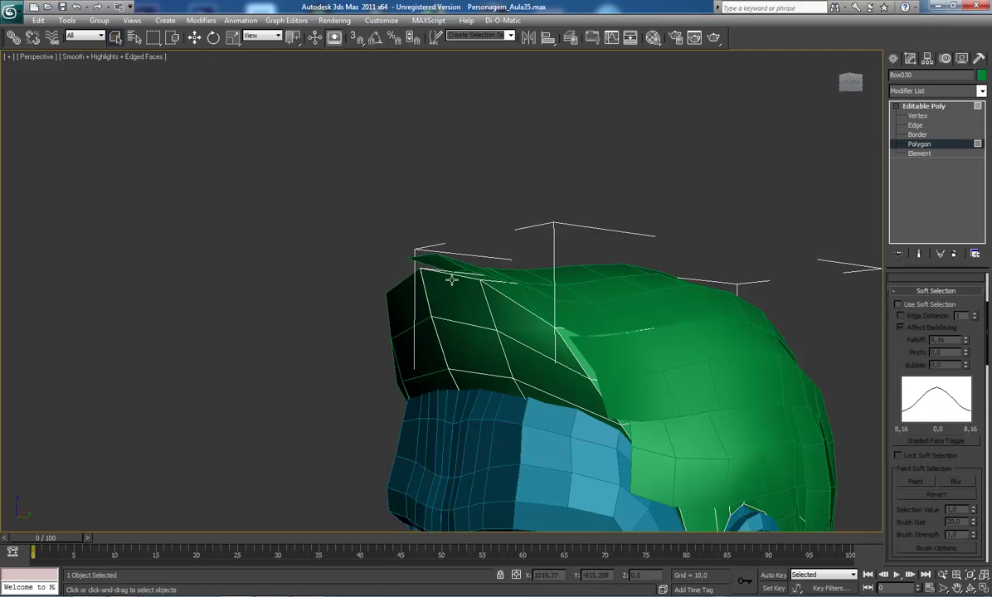
pyautogui.click(444, 295)
pyautogui.keyDown('ctrl'); pyautogui.click(438, 332); pyautogui.keyUp('ctrl')
pyautogui.keyDown('ctrl'); pyautogui.click(455, 360); pyautogui.keyUp('ctrl')
# - Shift-drag the column and clone it to a new object, Object012, then select it
pyautogui.hotkey('ctrl', 'r')
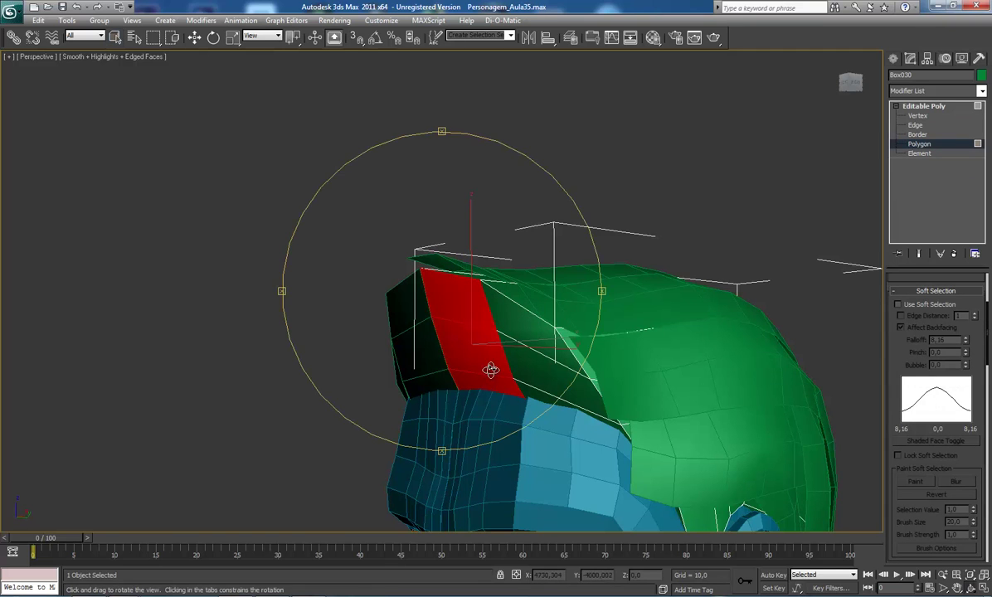
pyautogui.moveTo(491, 370)
pyautogui.mouseDown()
pyautogui.moveTo(472, 377)
pyautogui.moveTo(492, 317)
pyautogui.mouseUp()
pyautogui.press('w')
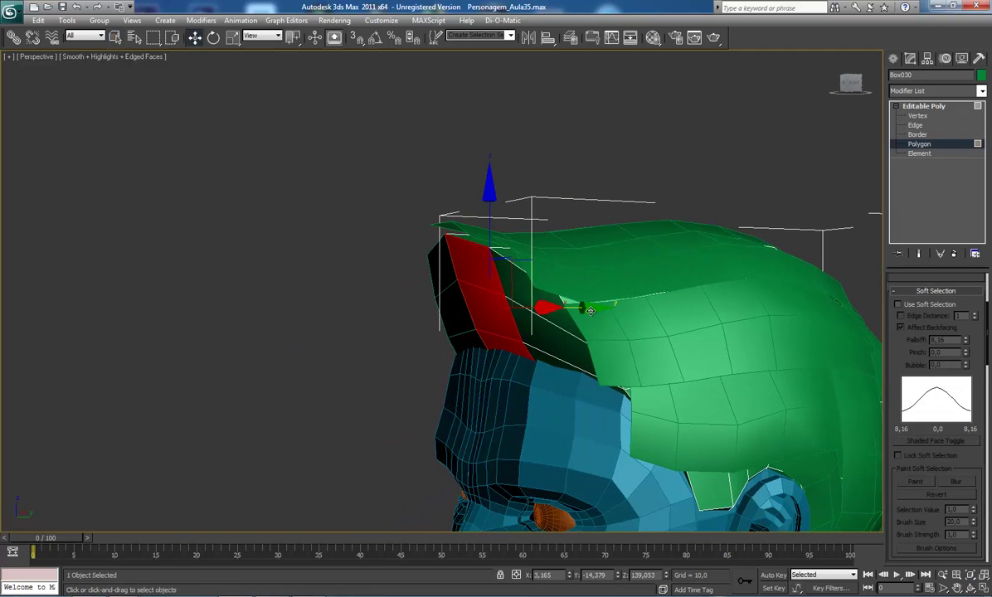
pyautogui.keyDown('shift'); pyautogui.moveTo(590, 310); pyautogui.dragTo(541, 337); pyautogui.keyUp('shift')
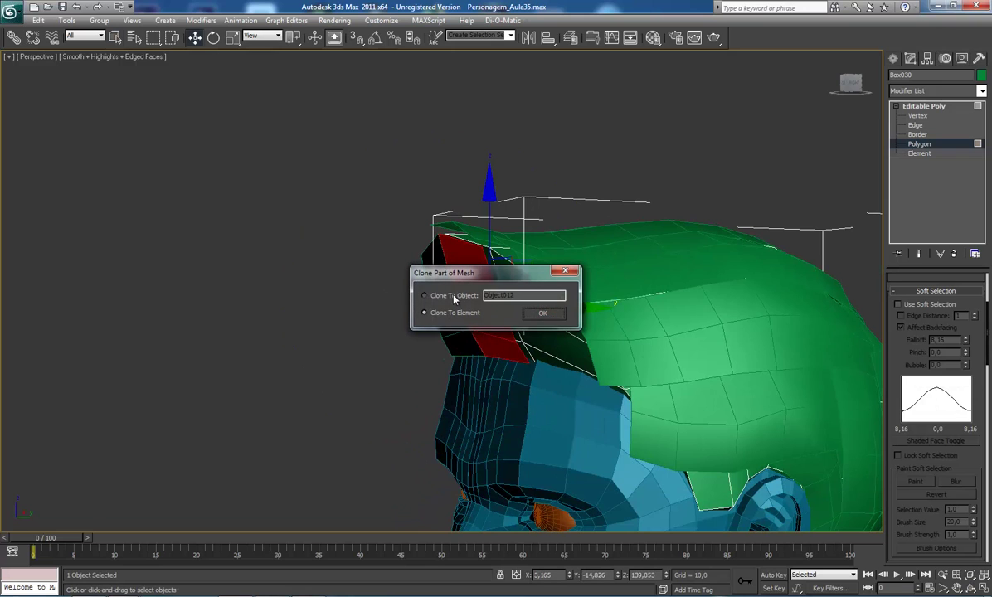
pyautogui.click(454, 297)
pyautogui.click(541, 312)
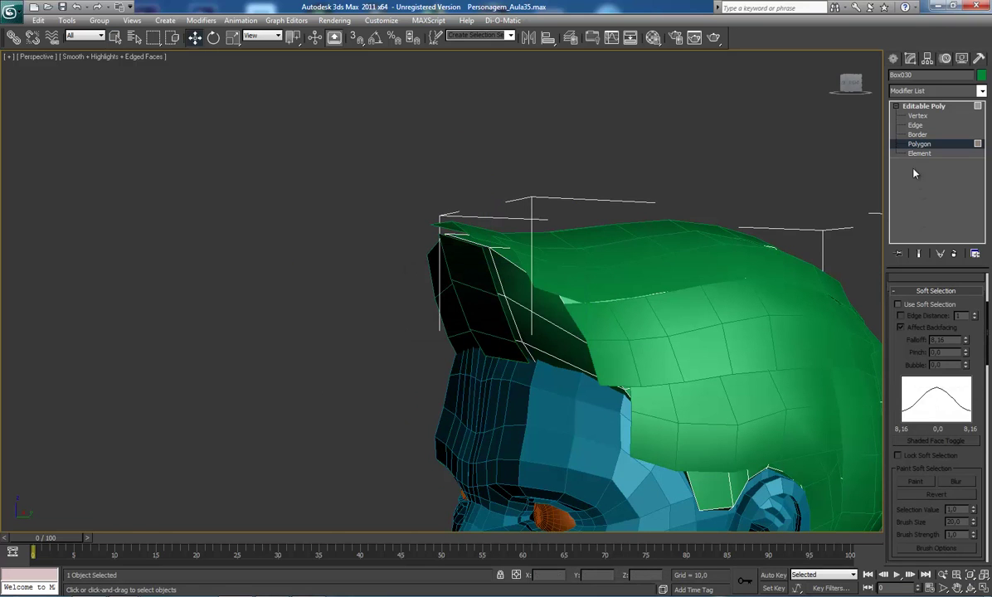
pyautogui.click(924, 107)
pyautogui.click(456, 269)
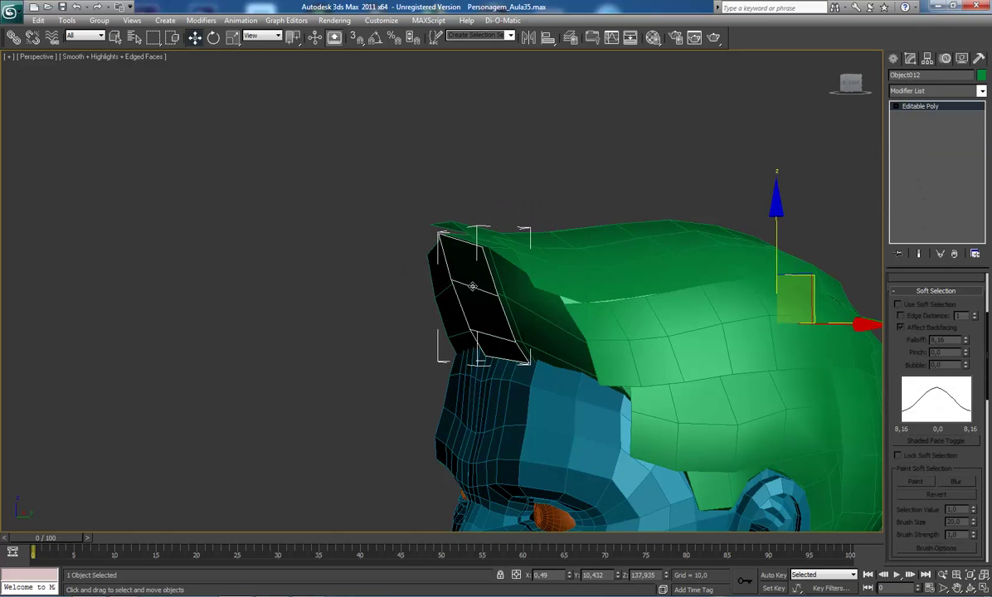
# - Select Object012's top edge and nudge it down on Z and the YZ plane toward the scalp
pyautogui.press('2')
pyautogui.click(463, 239)
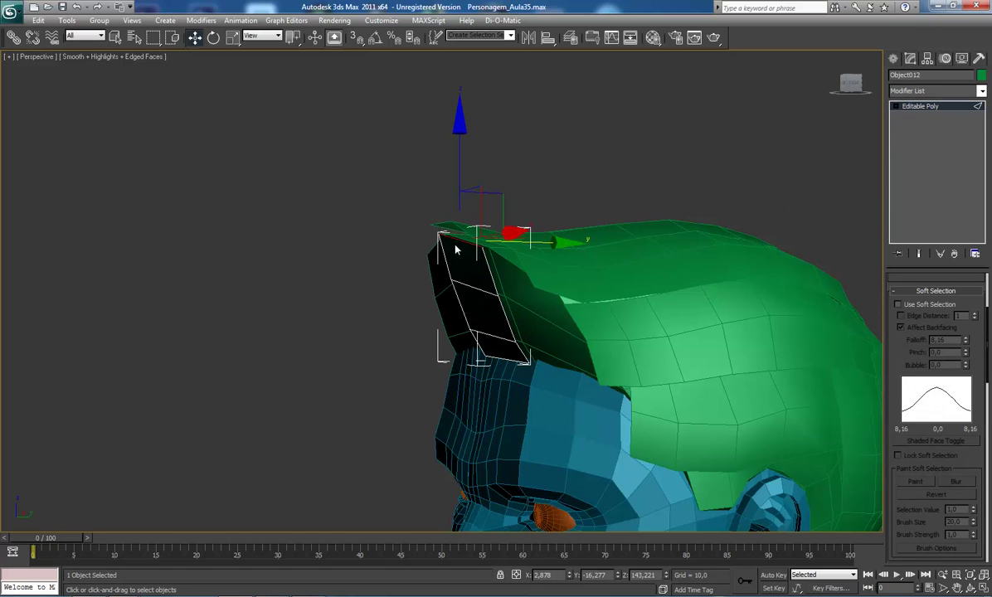
pyautogui.moveTo(459, 180); pyautogui.dragTo(473, 179)
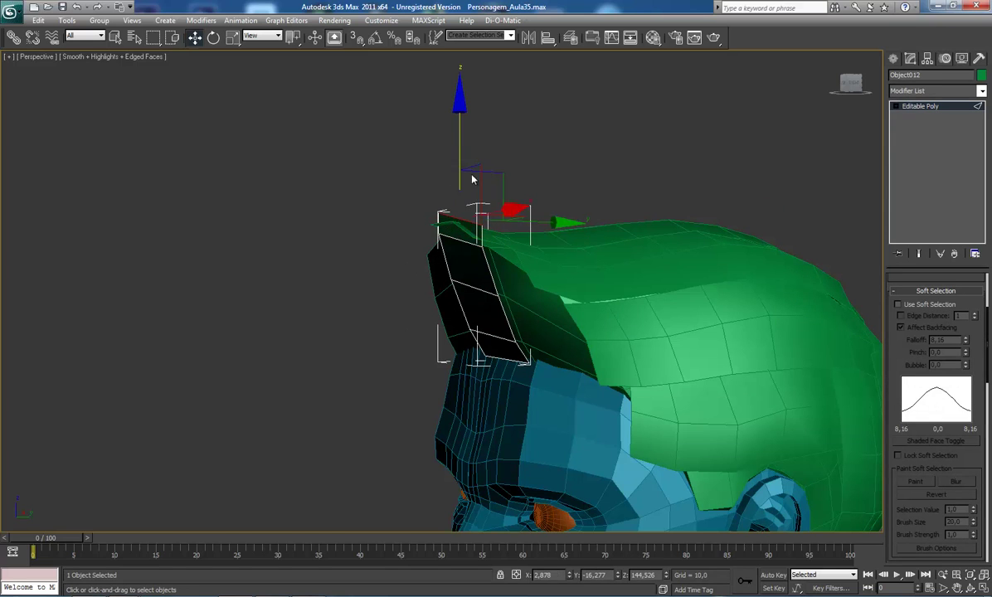
pyautogui.moveTo(542, 219); pyautogui.dragTo(496, 317)
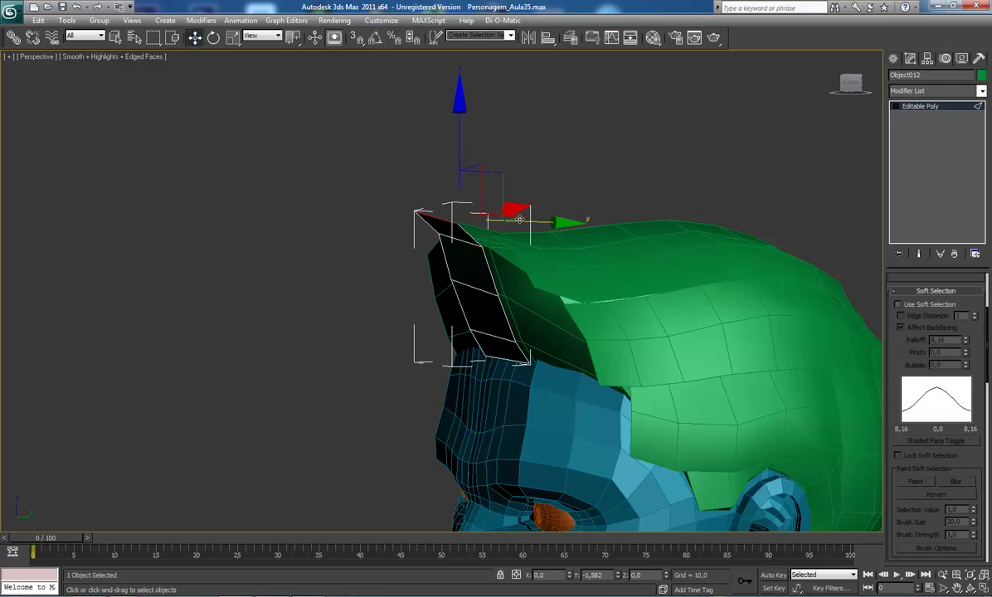
pyautogui.click(457, 240)
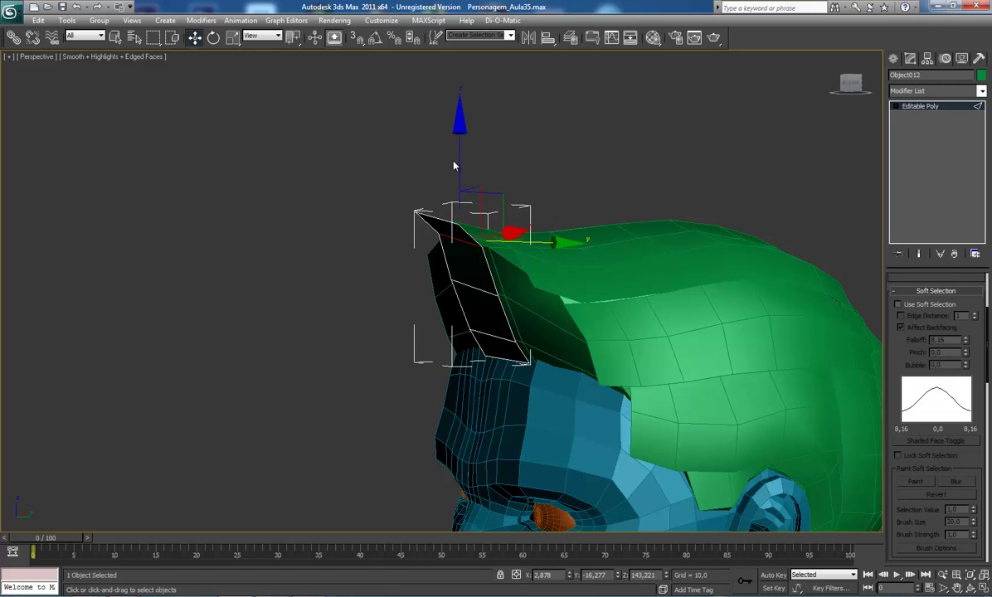
pyautogui.moveTo(454, 166); pyautogui.dragTo(468, 188)
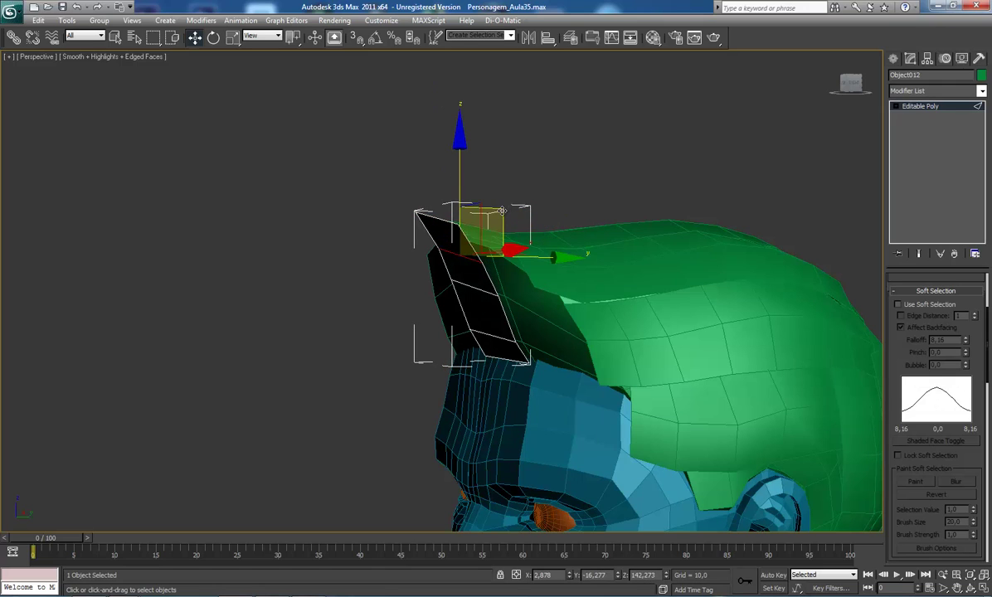
pyautogui.moveTo(506, 239); pyautogui.dragTo(521, 247)
pyautogui.keyDown('alt'); pyautogui.moveTo(488, 292); pyautogui.dragTo(462, 308, button='middle'); pyautogui.keyUp('alt')
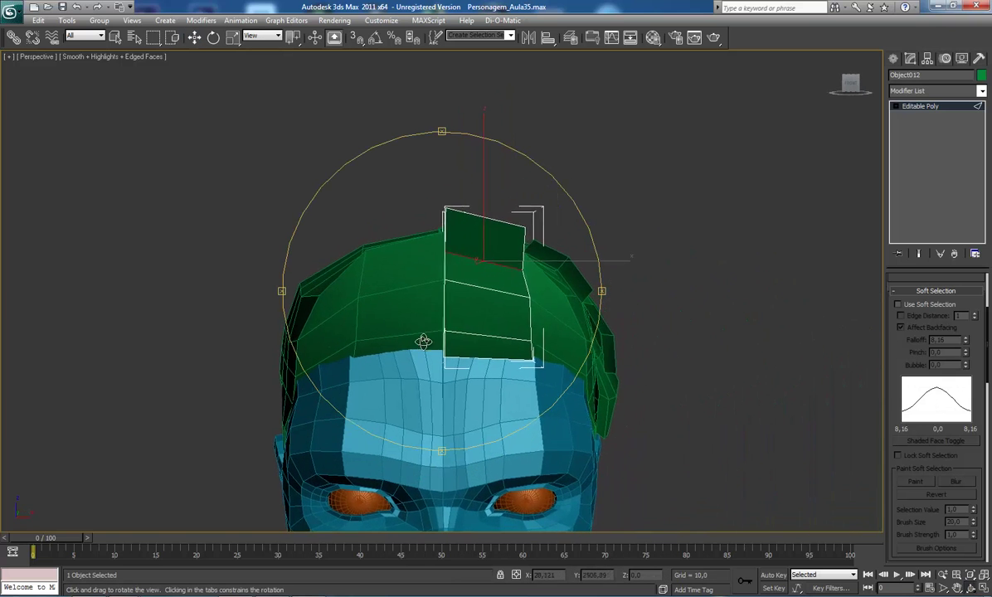
# - Pull the strand's side and top corner vertices inward to start tapering it
pyautogui.scroll(3, 465, 273)
pyautogui.press('1')
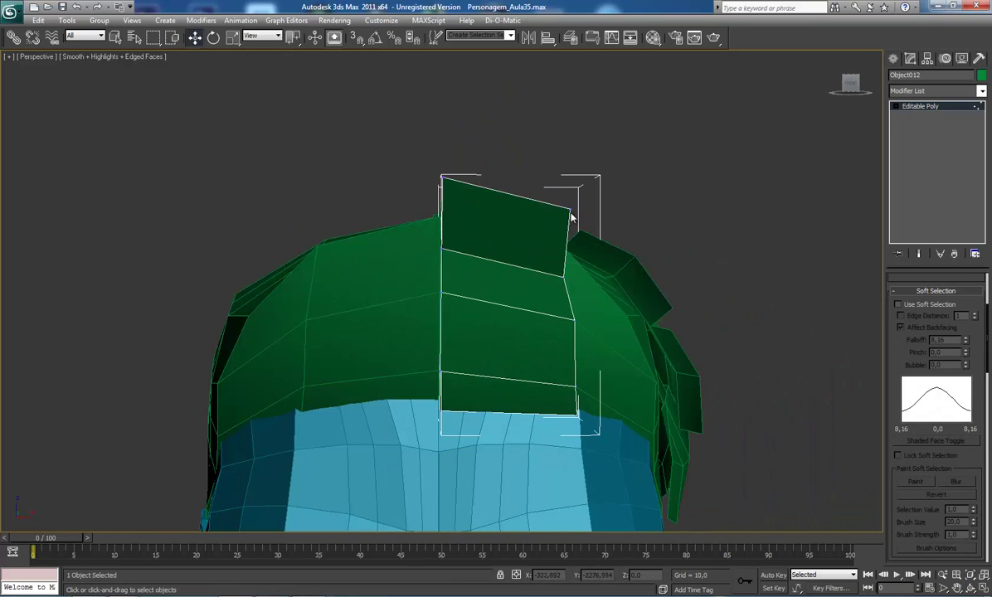
pyautogui.click(573, 317)
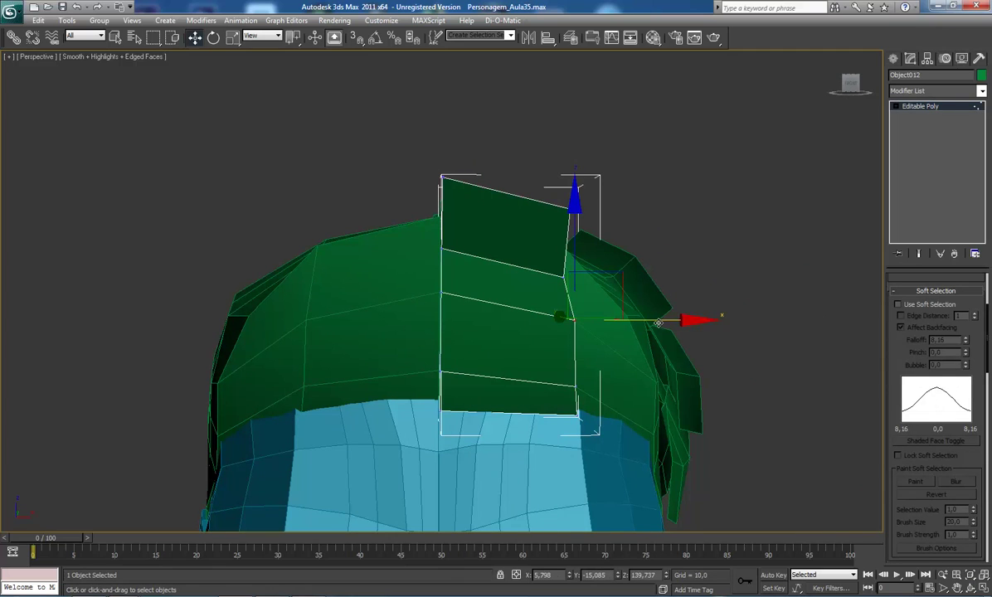
pyautogui.moveTo(623, 321)
pyautogui.mouseDown()
pyautogui.moveTo(639, 320)
pyautogui.moveTo(618, 320)
pyautogui.mouseUp()
pyautogui.click(569, 208)
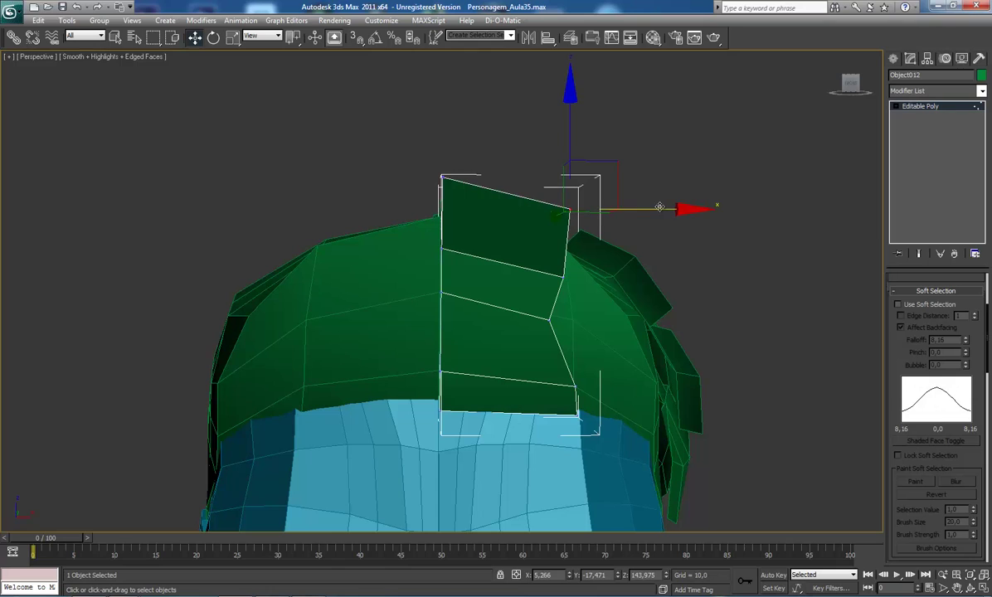
pyautogui.moveTo(662, 209); pyautogui.dragTo(638, 209)
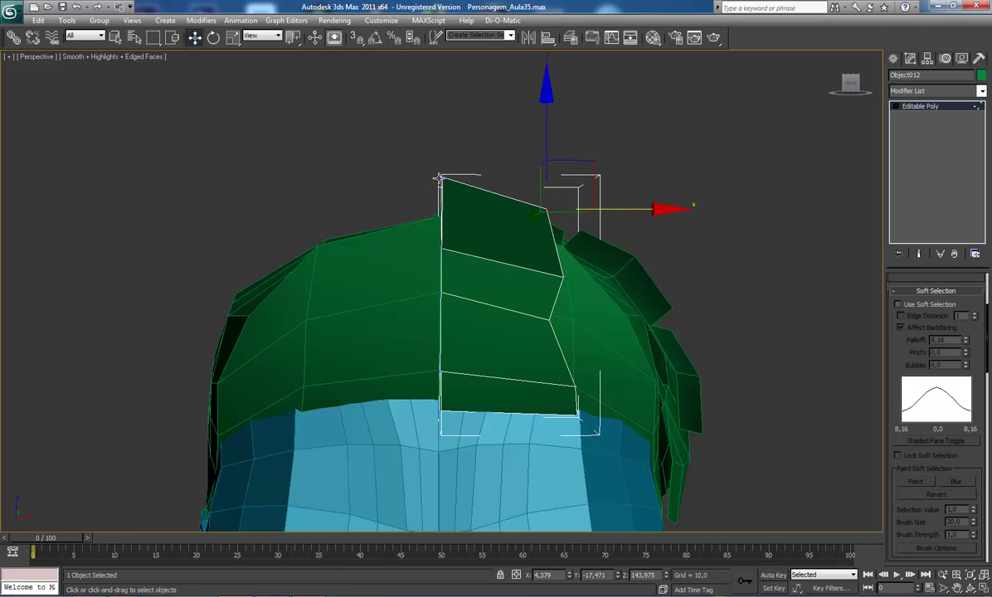
pyautogui.click(438, 178)
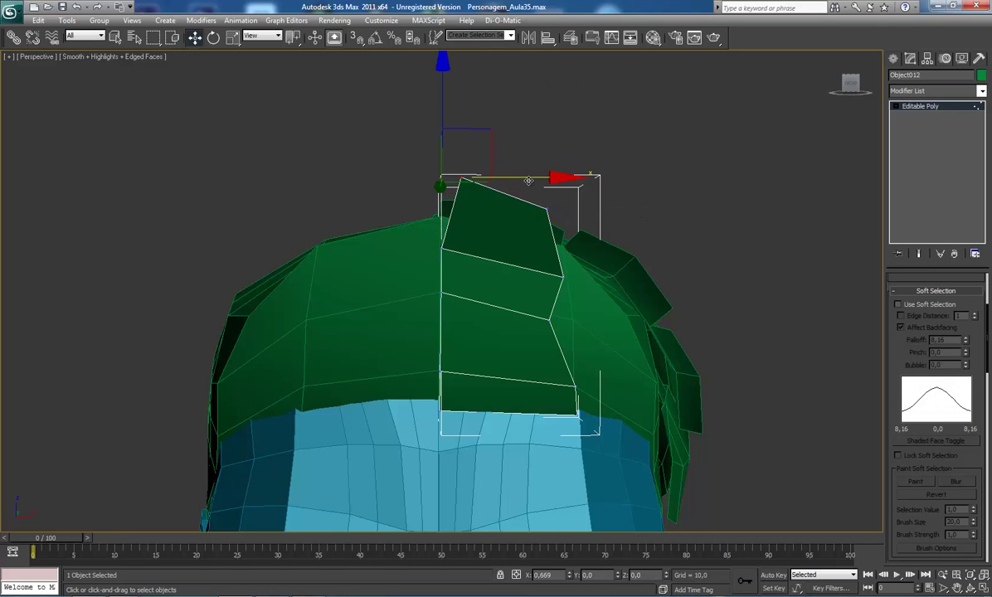
pyautogui.moveTo(516, 180); pyautogui.dragTo(534, 179)
pyautogui.click(514, 142)
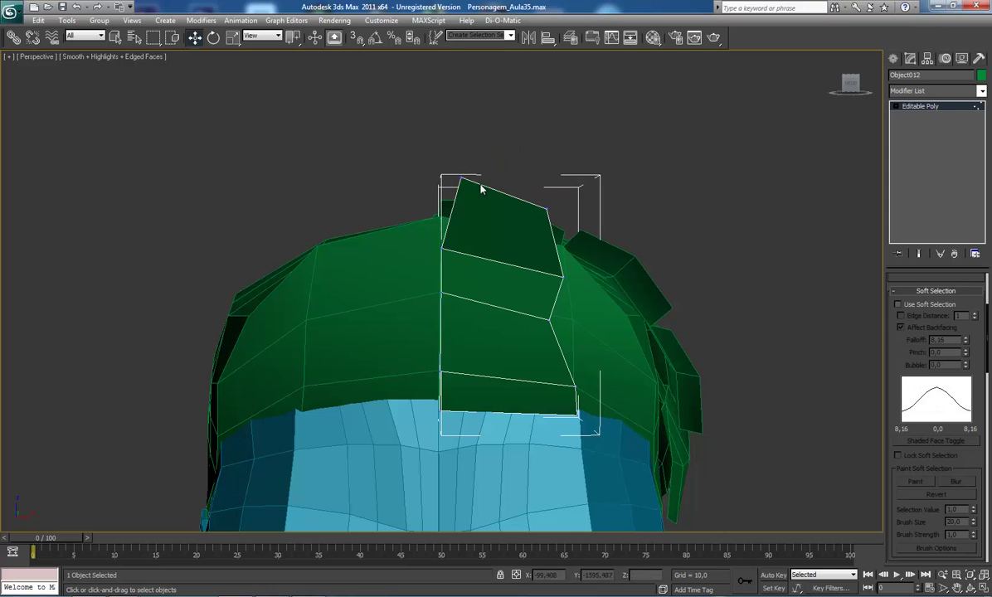
# - Nudge a top vertex and move the lower-right vertex to reshape the strand
pyautogui.click(442, 250)
pyautogui.moveTo(458, 265); pyautogui.dragTo(468, 261, button='middle')
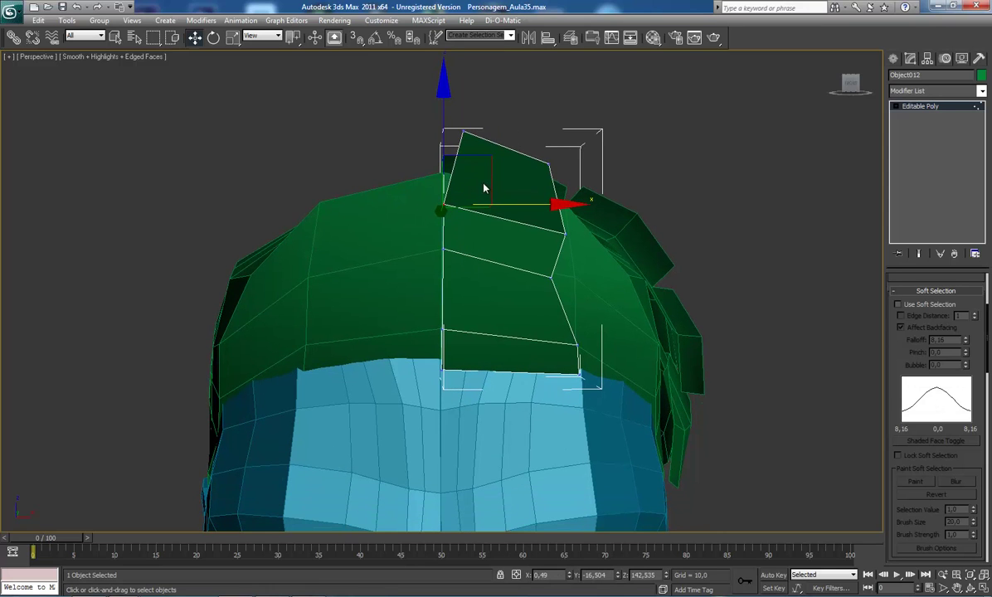
pyautogui.moveTo(484, 188); pyautogui.dragTo(488, 190)
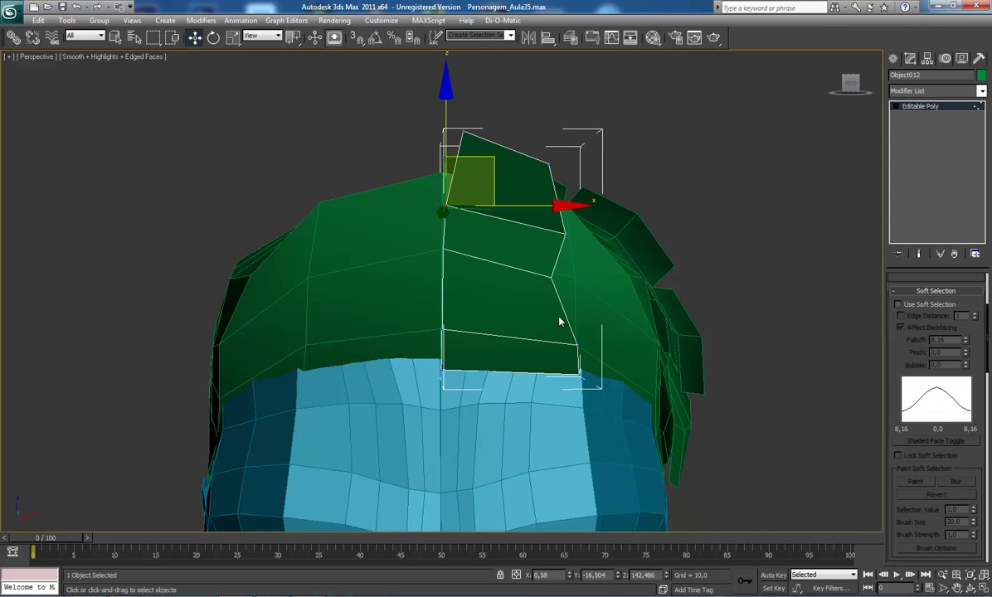
pyautogui.click(570, 353)
pyautogui.click(573, 346)
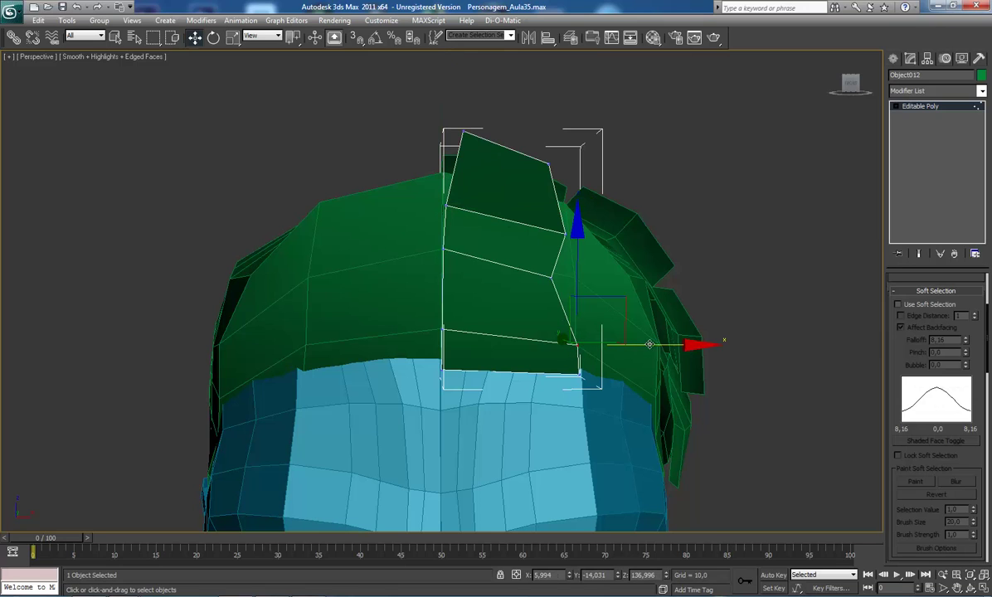
pyautogui.moveTo(622, 345)
pyautogui.mouseDown()
pyautogui.moveTo(636, 375)
pyautogui.moveTo(553, 378)
pyautogui.mouseUp()
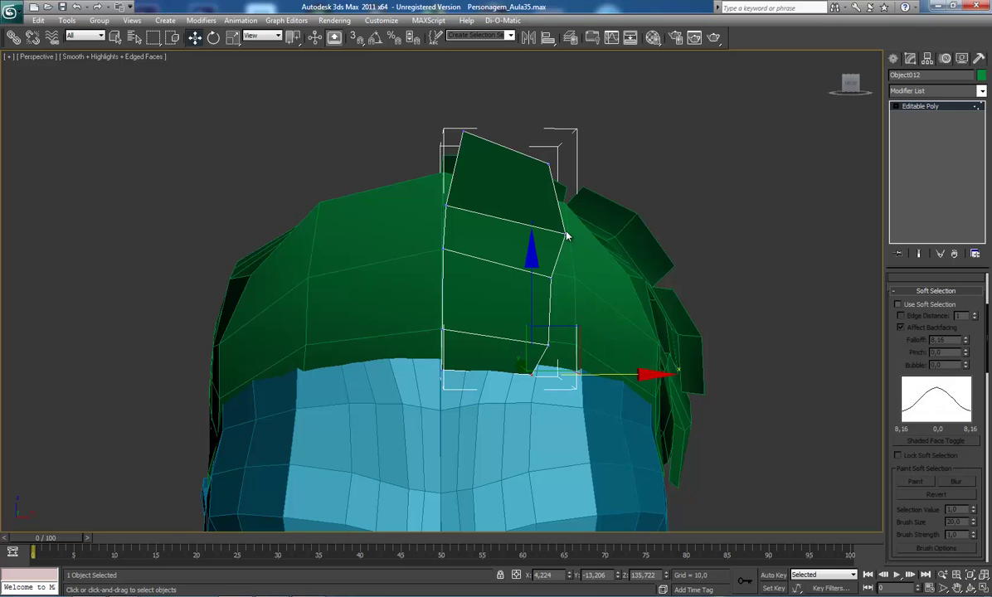
pyautogui.click(565, 235)
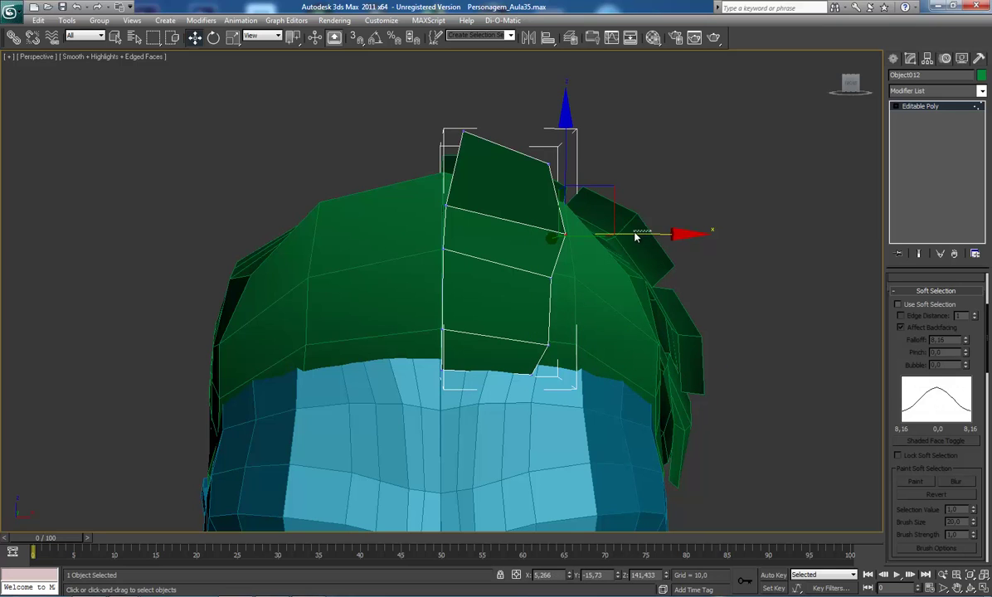
pyautogui.click(583, 268)
# - Pull the right-edge vertices left so the strand follows the hair curve
pyautogui.click(549, 342)
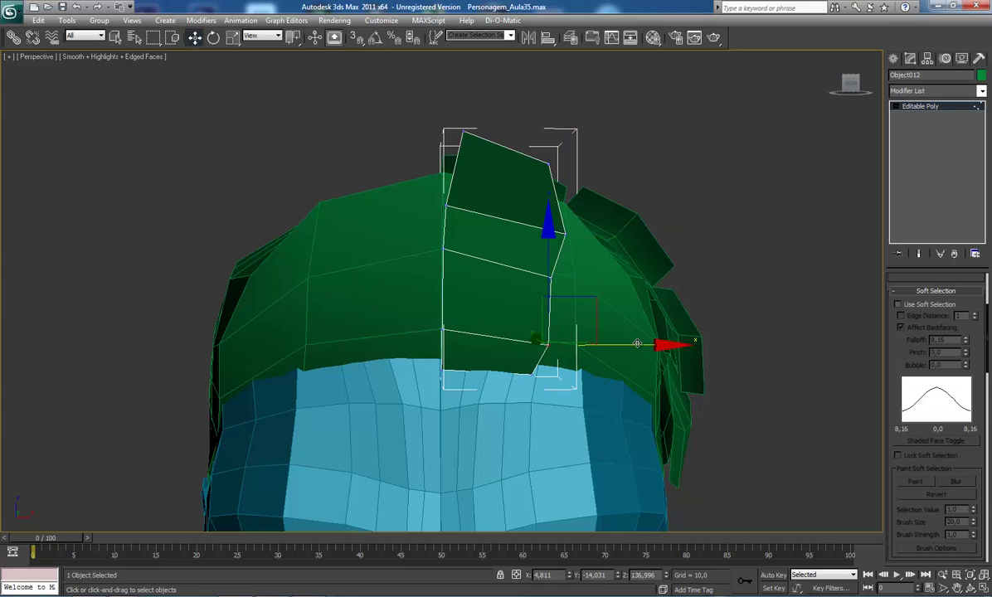
pyautogui.moveTo(635, 345); pyautogui.dragTo(616, 346)
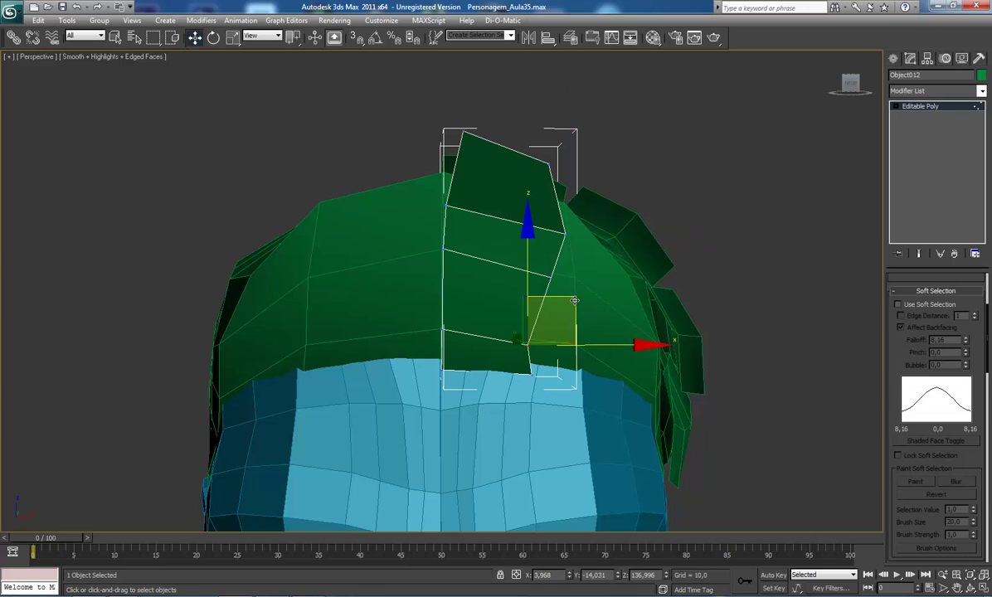
pyautogui.click(550, 276)
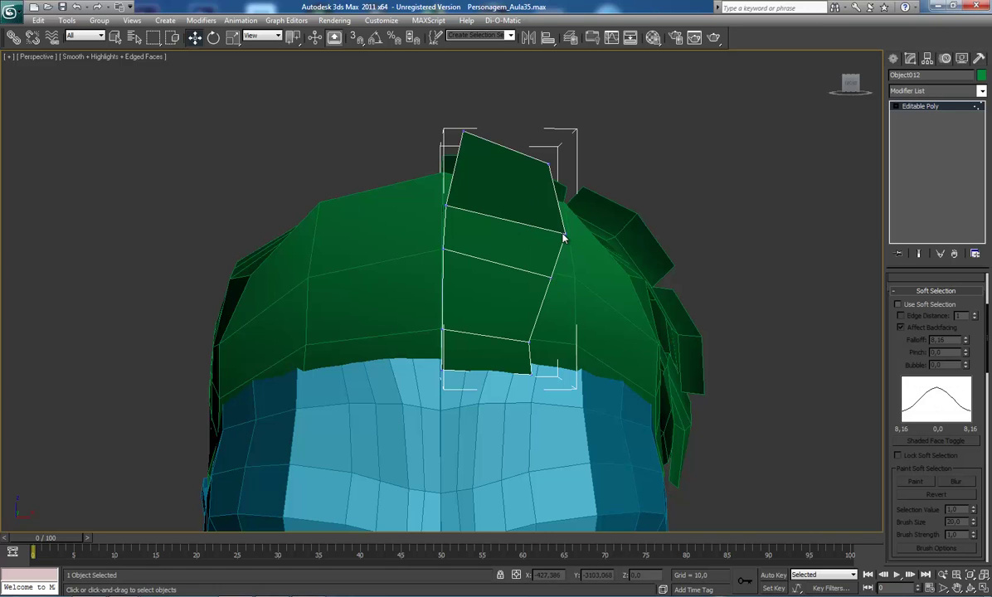
pyautogui.click(562, 238)
pyautogui.moveTo(647, 235); pyautogui.dragTo(582, 275)
pyautogui.click(552, 276)
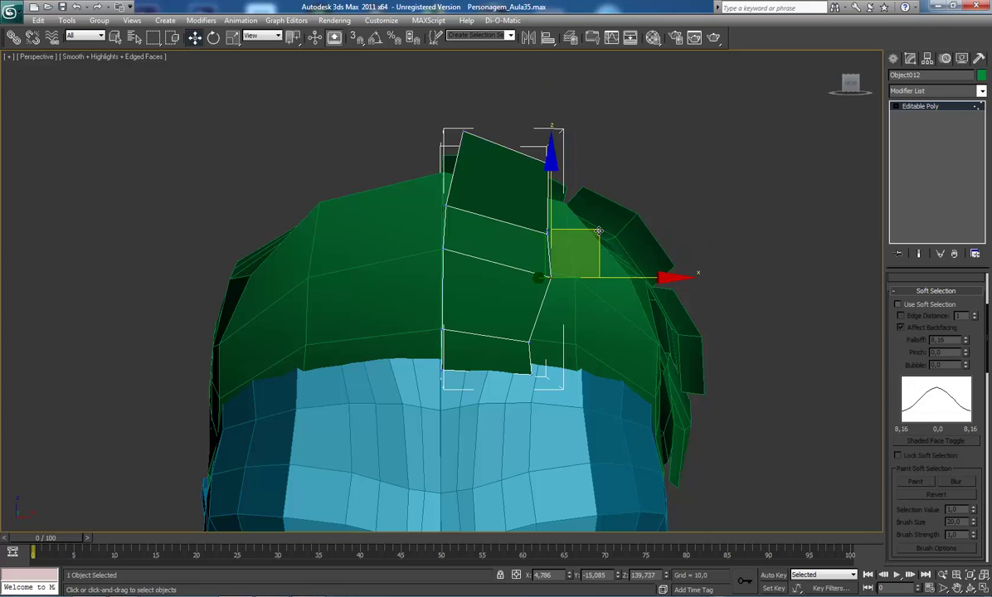
pyautogui.moveTo(582, 232); pyautogui.dragTo(587, 227)
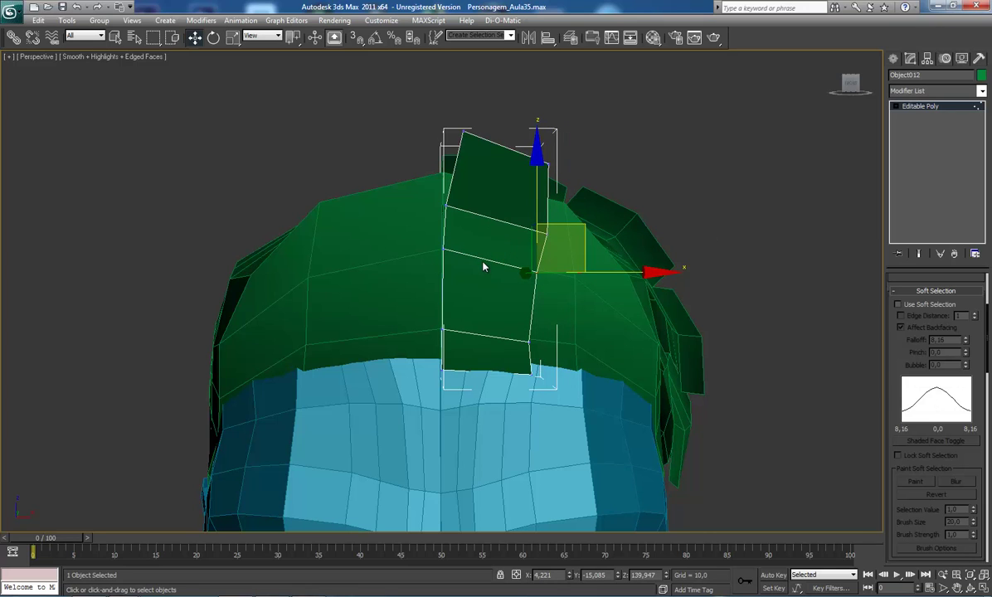
# - Slide the bottom and lower-left vertices along X to finish the taper
pyautogui.click(532, 374)
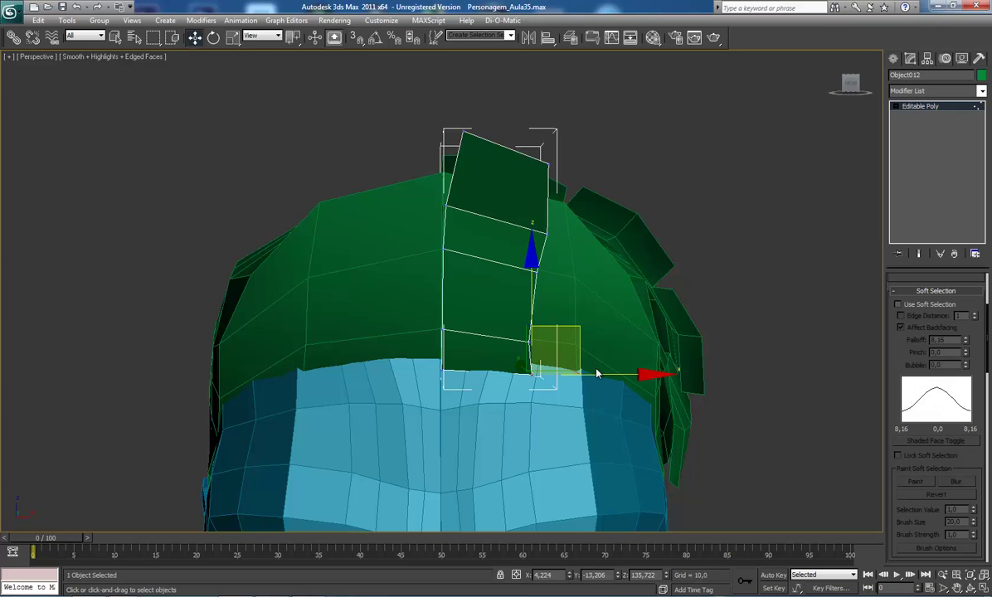
pyautogui.click(593, 373)
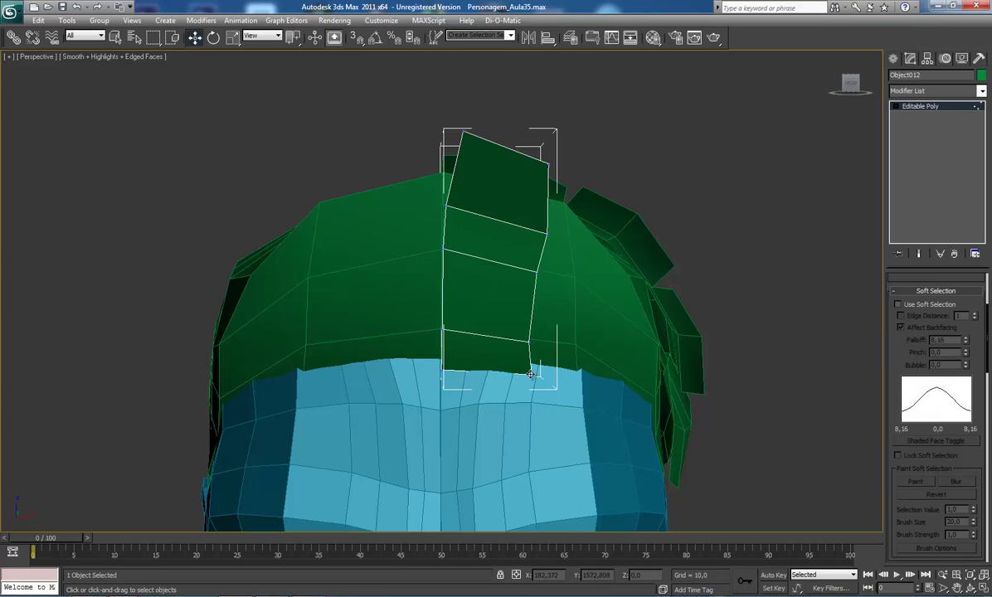
pyautogui.moveTo(532, 374)
pyautogui.mouseDown()
pyautogui.moveTo(607, 378)
pyautogui.moveTo(448, 383)
pyautogui.mouseUp()
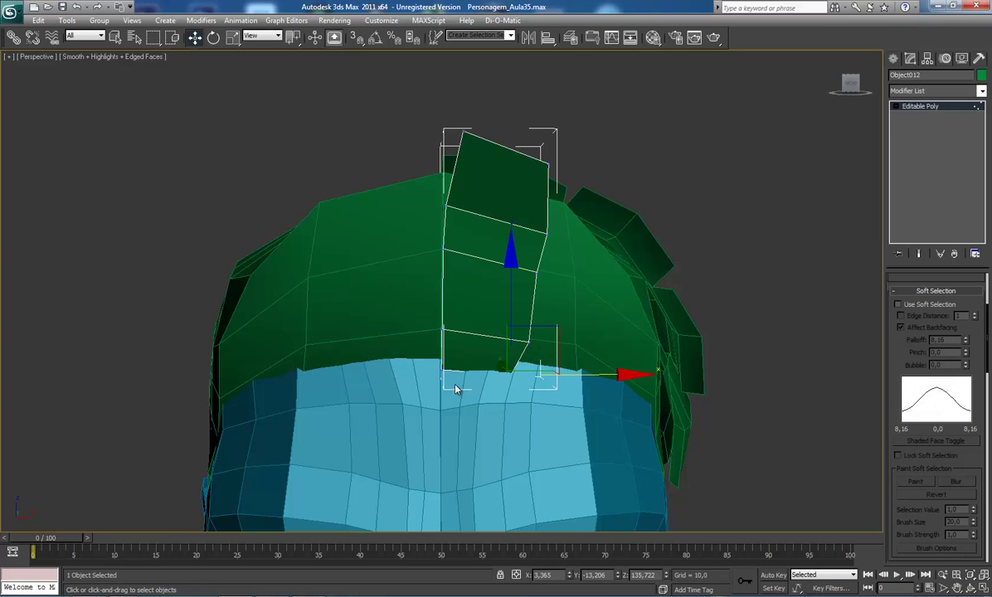
pyautogui.click(440, 368)
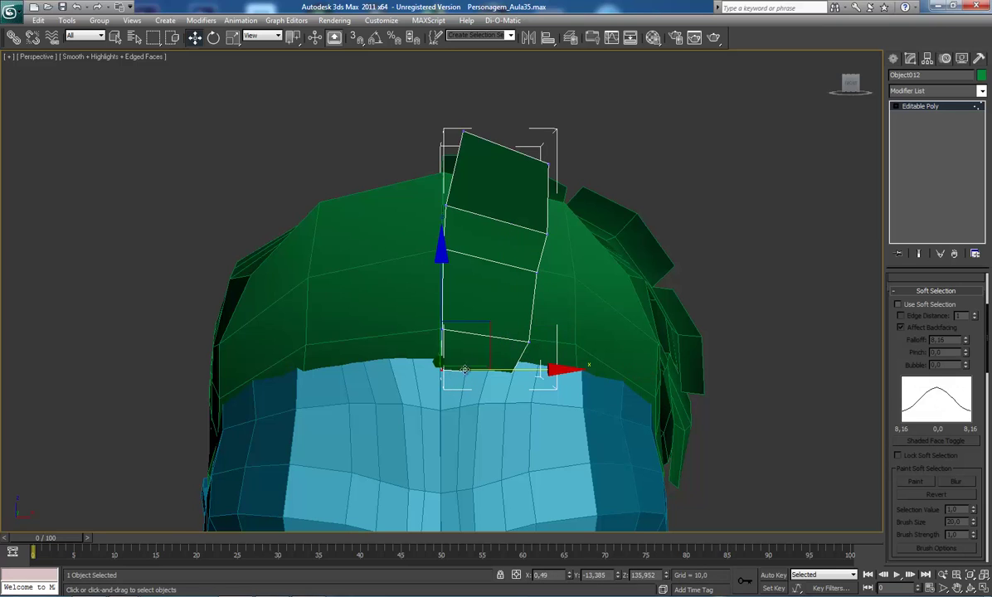
pyautogui.click(516, 371)
pyautogui.click(441, 370)
pyautogui.moveTo(522, 373); pyautogui.dragTo(534, 372)
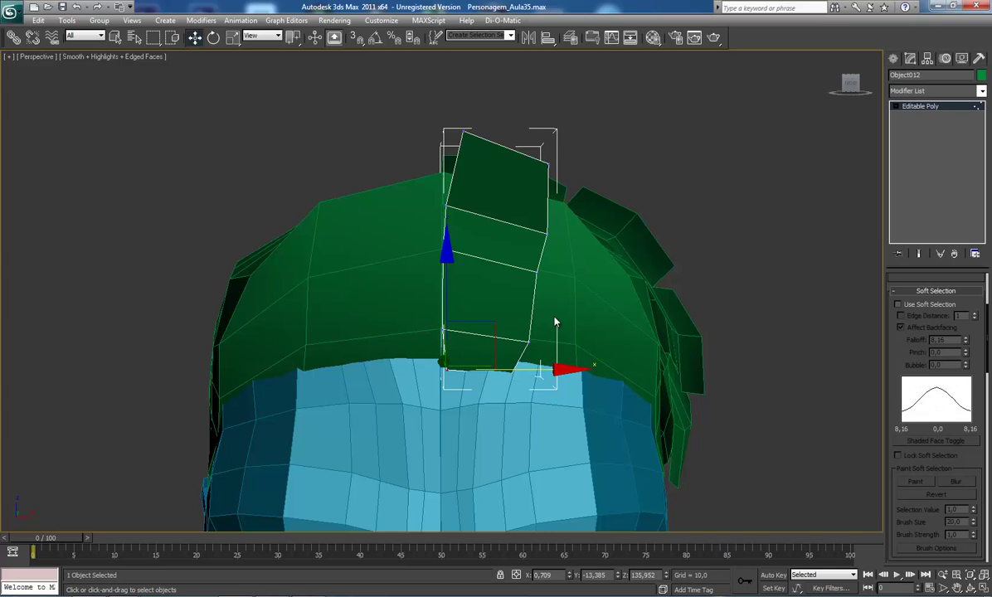
pyautogui.moveTo(554, 317)
pyautogui.keyDown('alt'); pyautogui.mouseDown(button='middle')
pyautogui.moveTo(513, 278)
pyautogui.moveTo(446, 270)
pyautogui.moveTo(425, 312)
pyautogui.moveTo(425, 277)
pyautogui.moveTo(436, 286)
pyautogui.moveTo(542, 277)
pyautogui.moveTo(573, 290)
pyautogui.moveTo(546, 312)
pyautogui.moveTo(377, 334)
pyautogui.moveTo(394, 304)
pyautogui.moveTo(489, 309)
pyautogui.mouseUp(button='middle'); pyautogui.keyUp('alt')
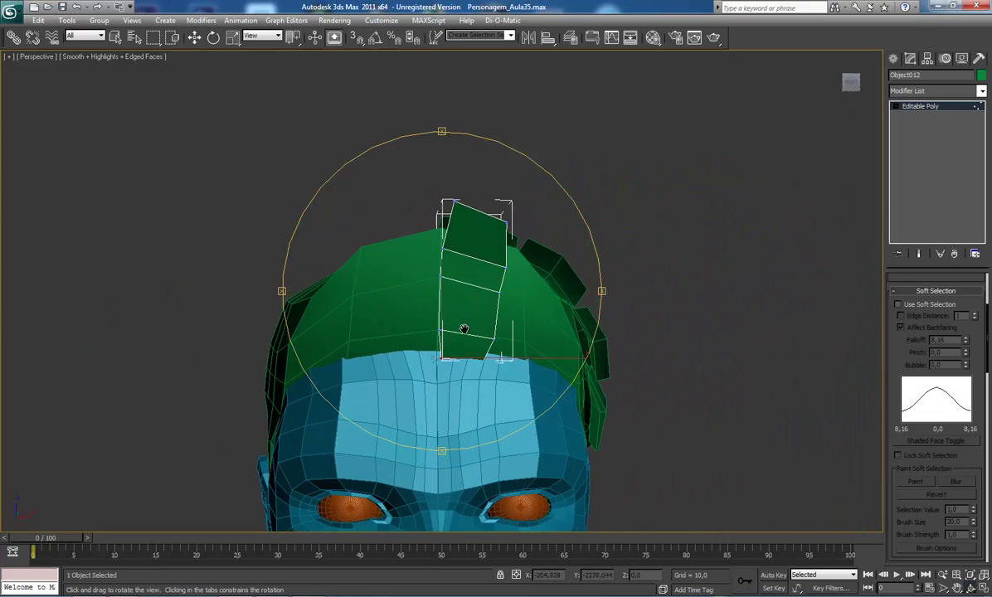
# - Shift the selected vertices of the front hair strand slightly left
pyautogui.press('w')
pyautogui.click(466, 319)
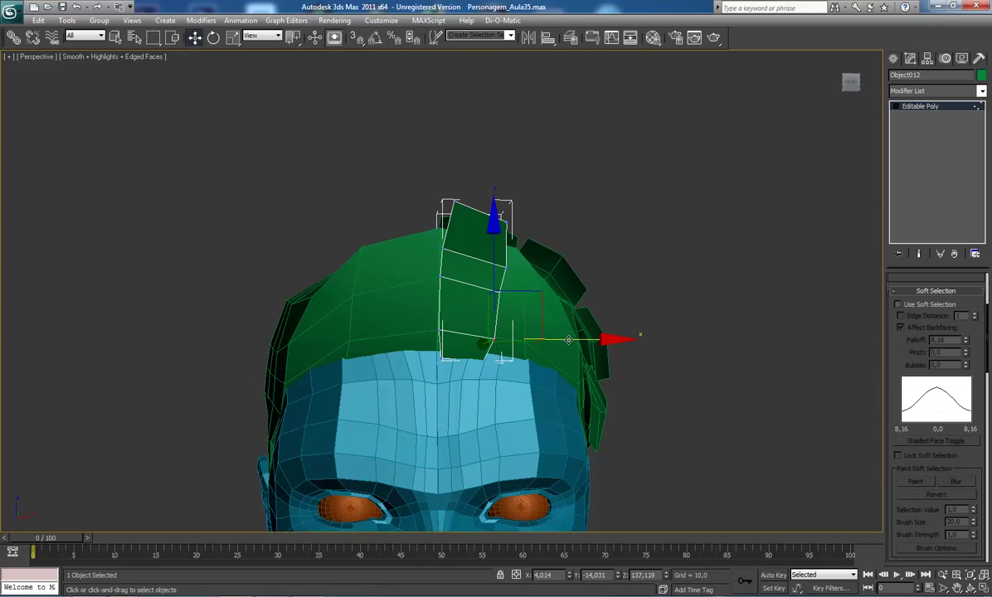
pyautogui.moveTo(579, 338); pyautogui.dragTo(573, 339)
pyautogui.moveTo(451, 304); pyautogui.dragTo(452, 317, button='middle')
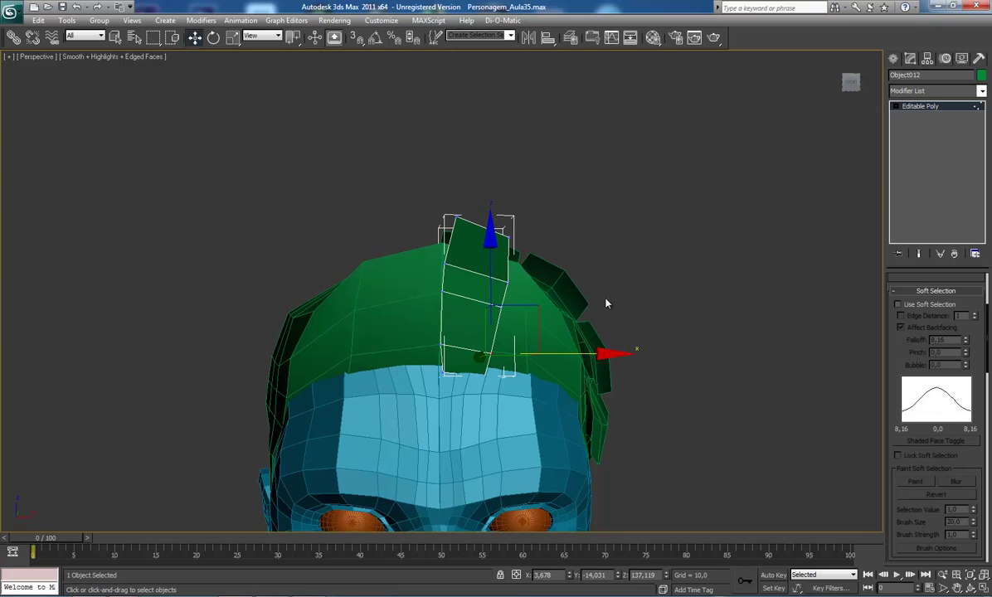
pyautogui.click(473, 298)
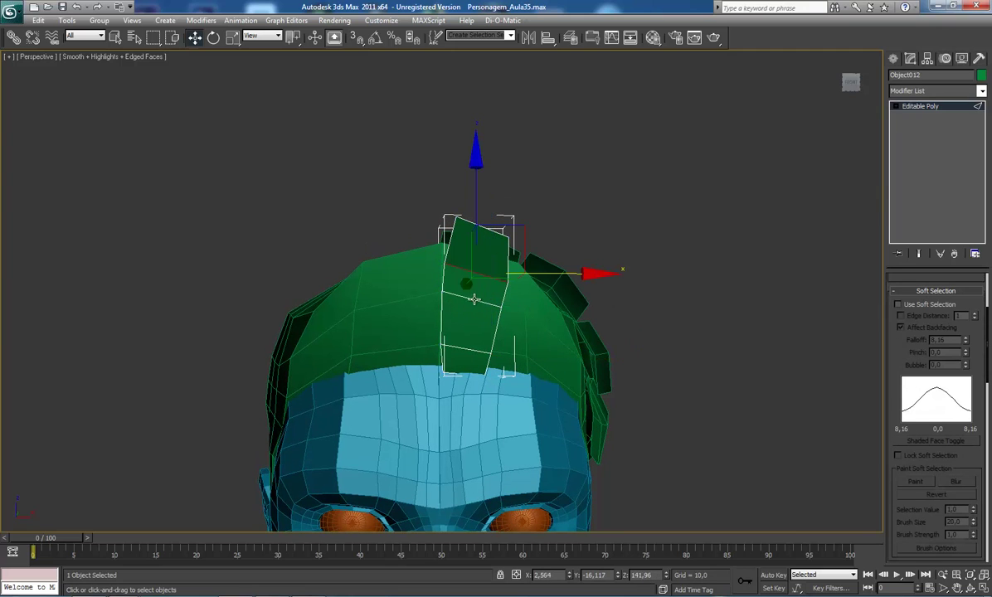
# - Select a ring of 5 edges across the front strand
pyautogui.moveTo(989, 412); pyautogui.dragTo(987, 352)
pyautogui.click(955, 305)
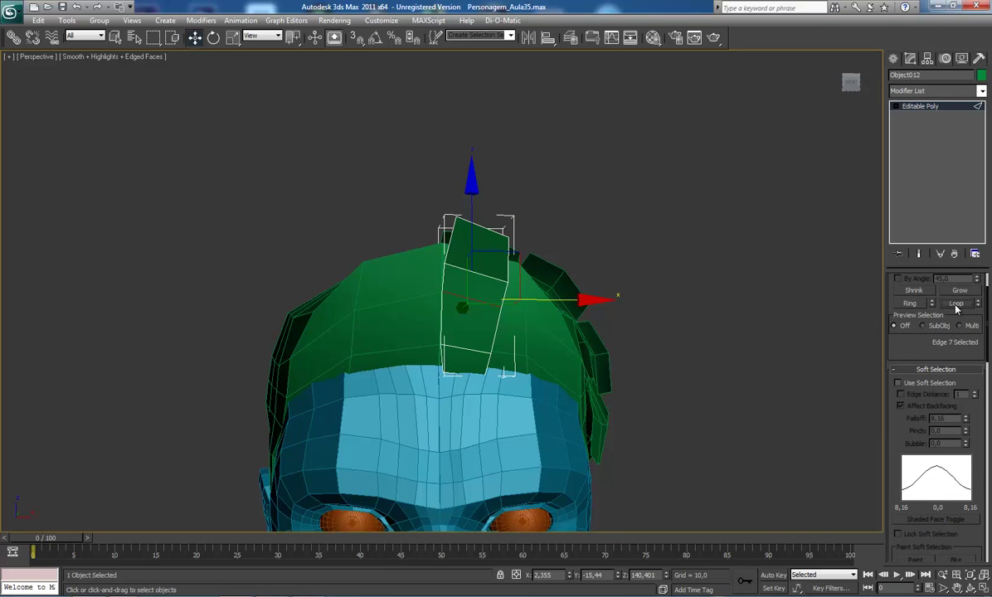
pyautogui.click(904, 304)
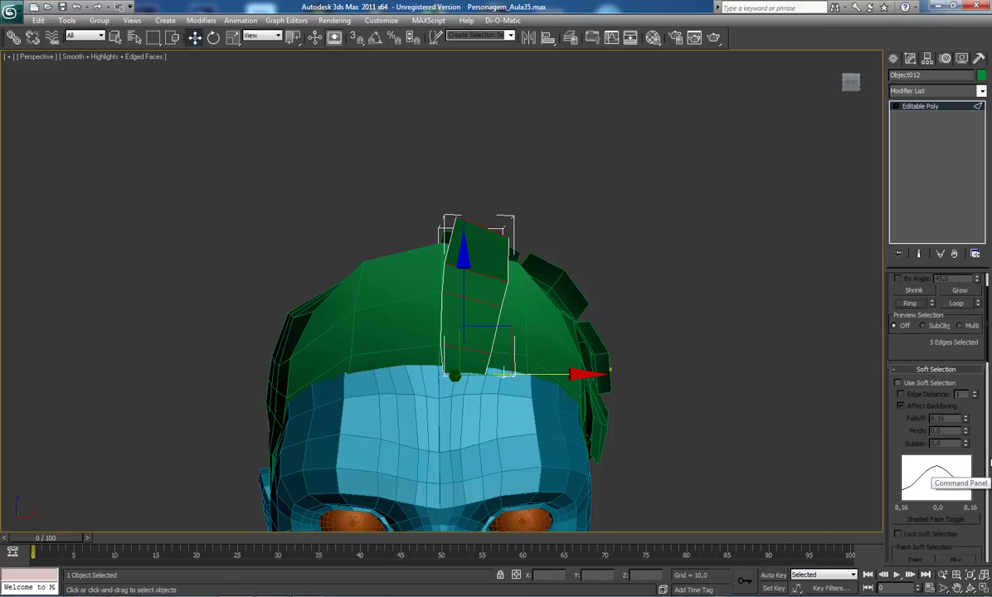
pyautogui.scroll(-8, 988, 465)
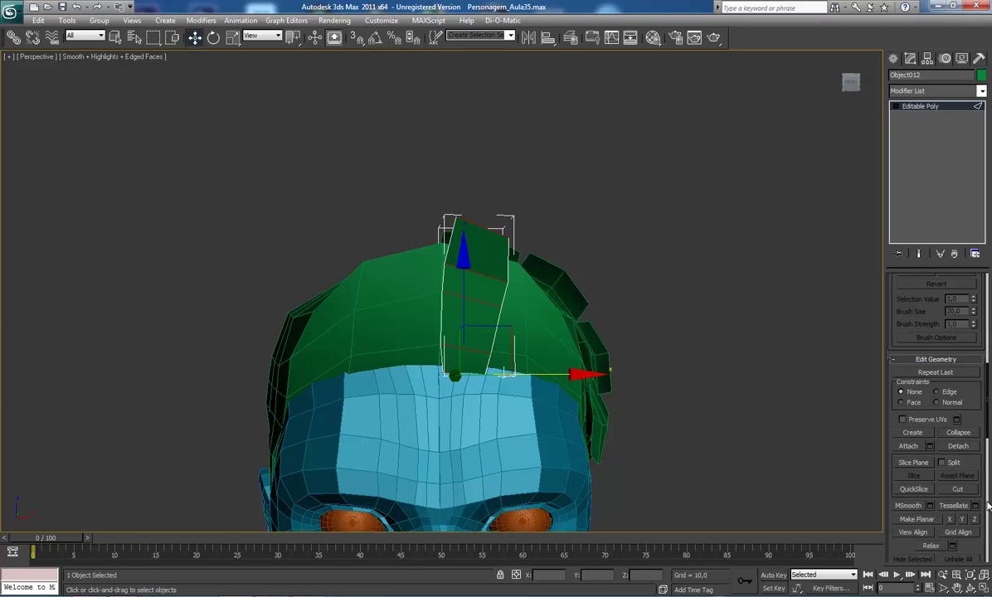
pyautogui.scroll(-5, 988, 506)
pyautogui.scroll(-5, 988, 508)
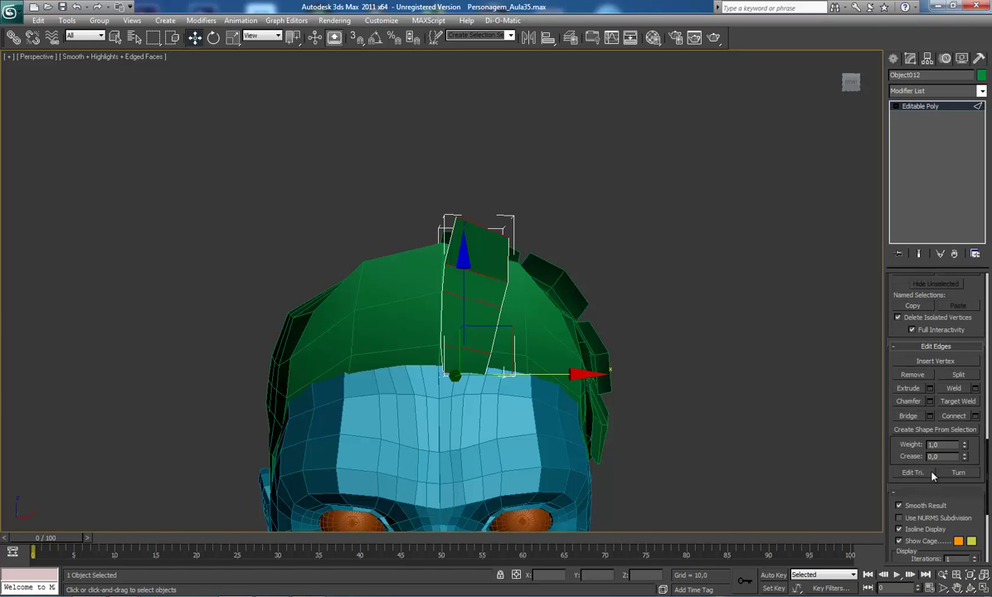
# - Connect the ring into a new vertical edge loop and select that loop's edges
pyautogui.click(953, 415)
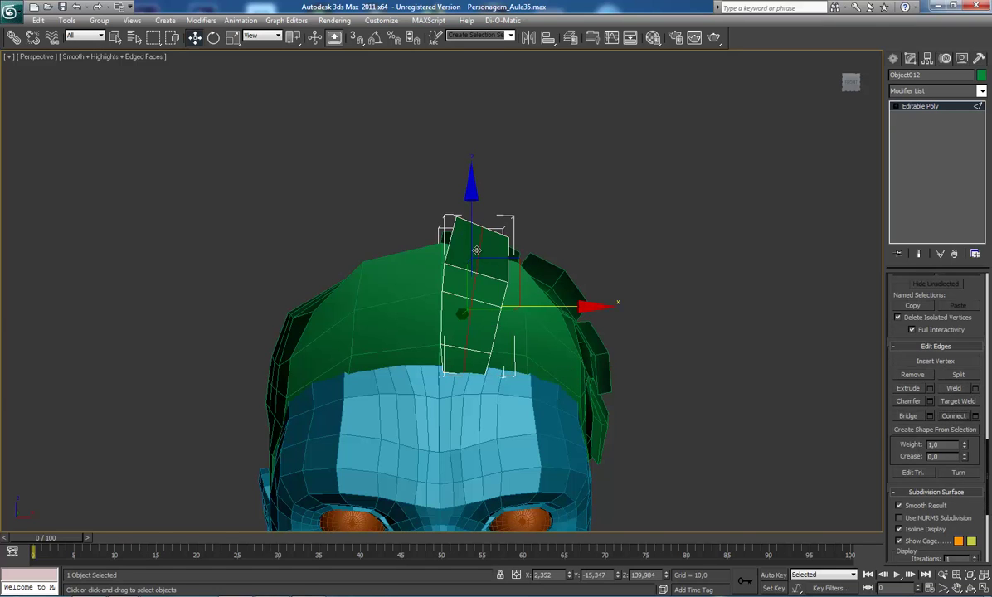
pyautogui.click(478, 249)
pyautogui.keyDown('ctrl'); pyautogui.click(475, 280); pyautogui.keyUp('ctrl')
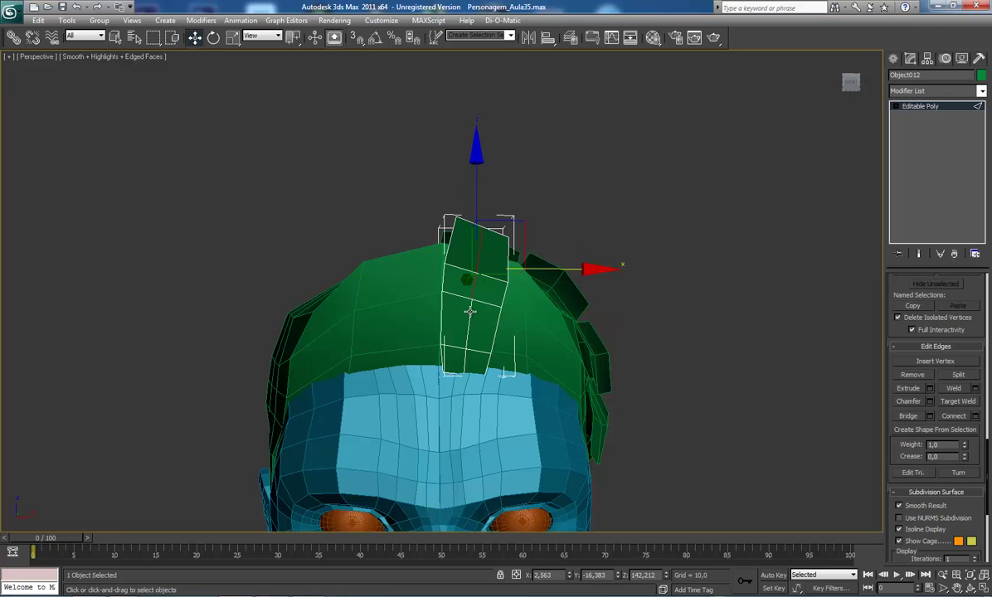
pyautogui.keyDown('ctrl'); pyautogui.click(466, 350); pyautogui.keyUp('ctrl')
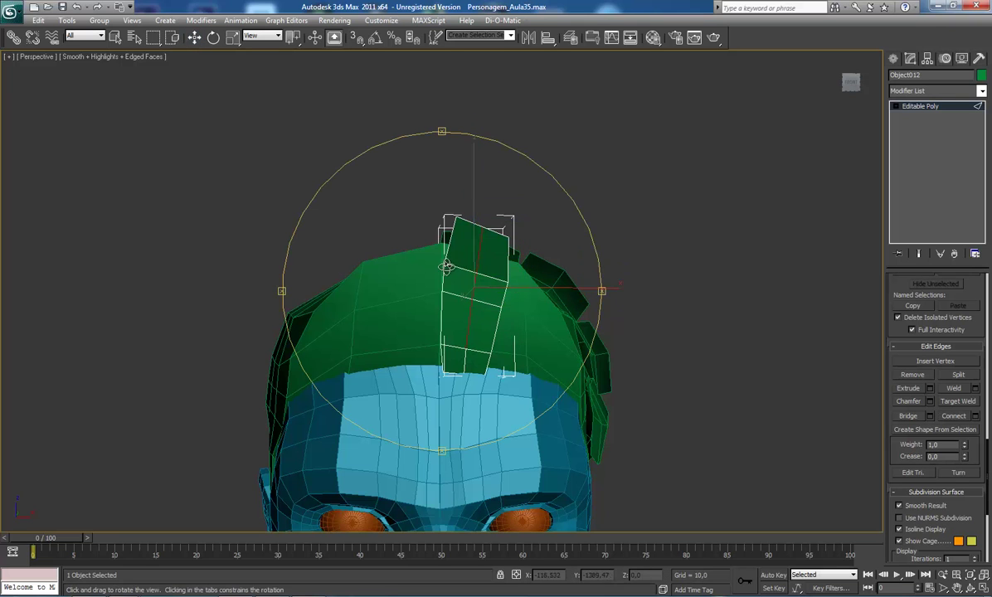
# - Shift the new middle loop edges slightly sideways and up
pyautogui.moveTo(511, 335)
pyautogui.keyDown('alt'); pyautogui.mouseDown(button='middle')
pyautogui.moveTo(386, 317)
pyautogui.moveTo(432, 282)
pyautogui.mouseUp(button='middle'); pyautogui.keyUp('alt')
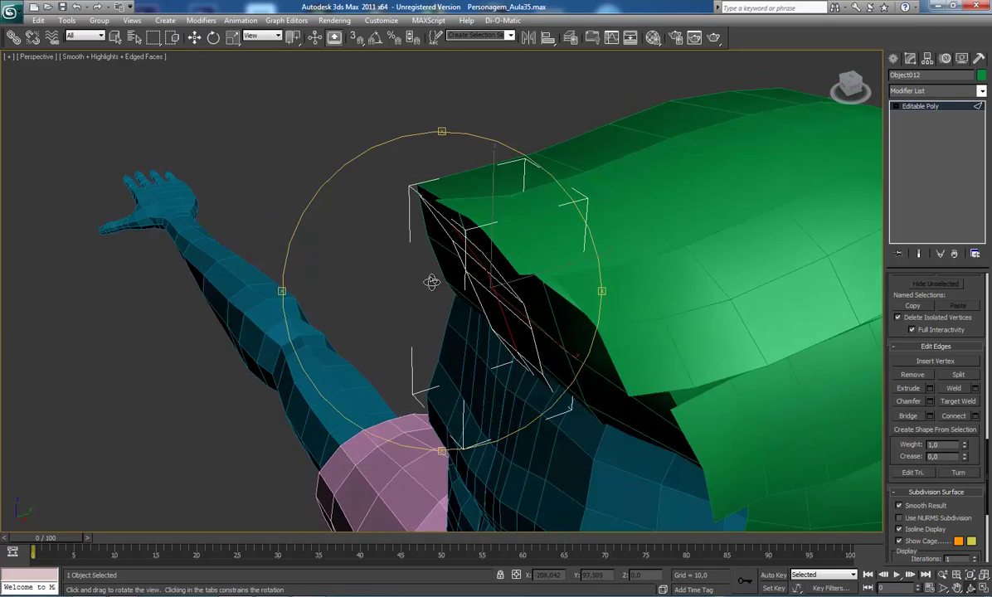
pyautogui.moveTo(560, 270); pyautogui.dragTo(556, 270)
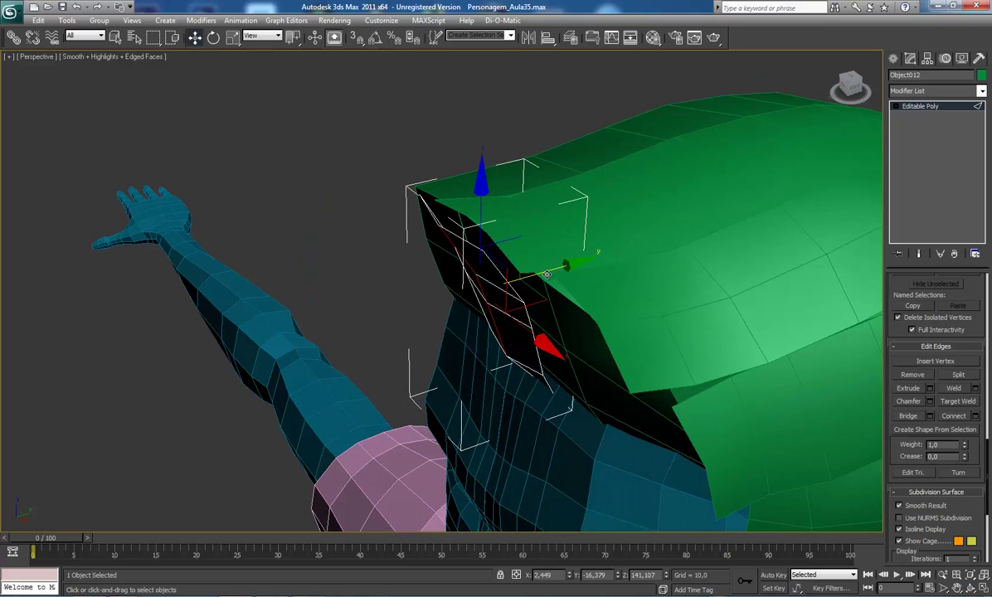
pyautogui.moveTo(454, 284)
pyautogui.keyDown('alt'); pyautogui.mouseDown(button='middle')
pyautogui.moveTo(453, 235)
pyautogui.moveTo(511, 227)
pyautogui.moveTo(498, 218)
pyautogui.moveTo(544, 272)
pyautogui.moveTo(449, 290)
pyautogui.moveTo(399, 272)
pyautogui.moveTo(439, 268)
pyautogui.moveTo(450, 277)
pyautogui.mouseUp(button='middle'); pyautogui.keyUp('alt')
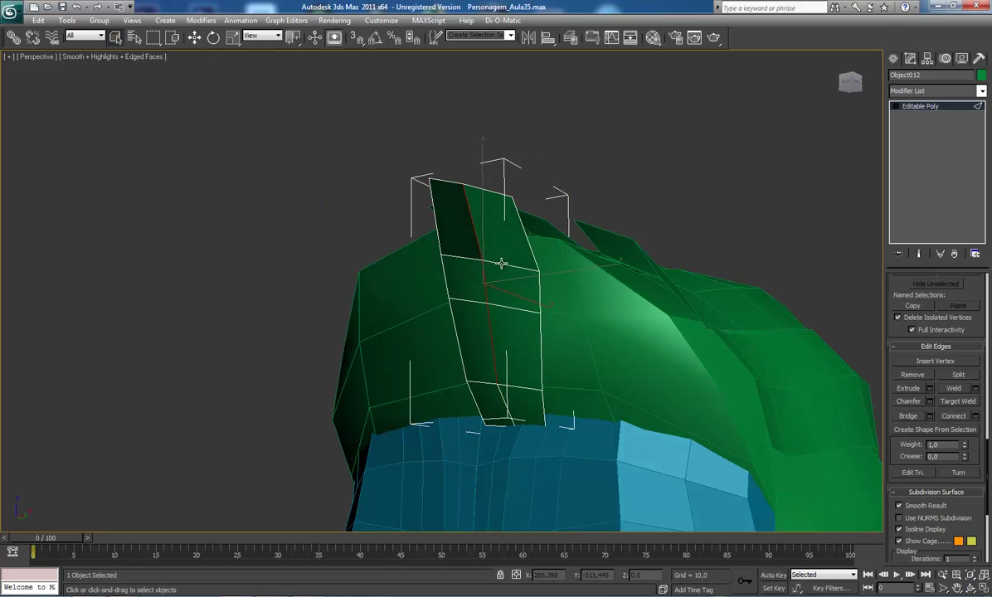
pyautogui.press('w')
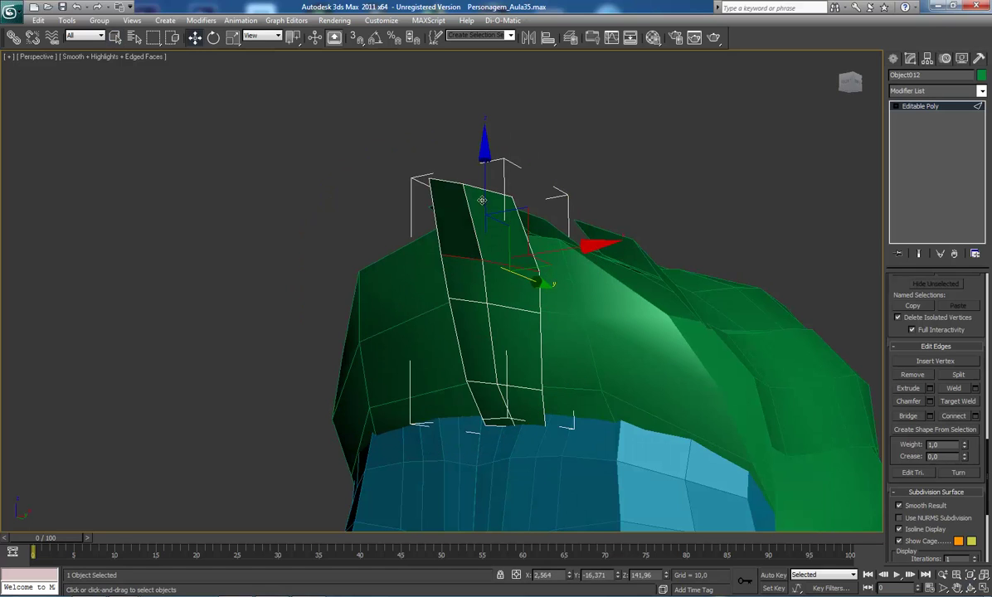
pyautogui.moveTo(485, 216); pyautogui.dragTo(481, 184)
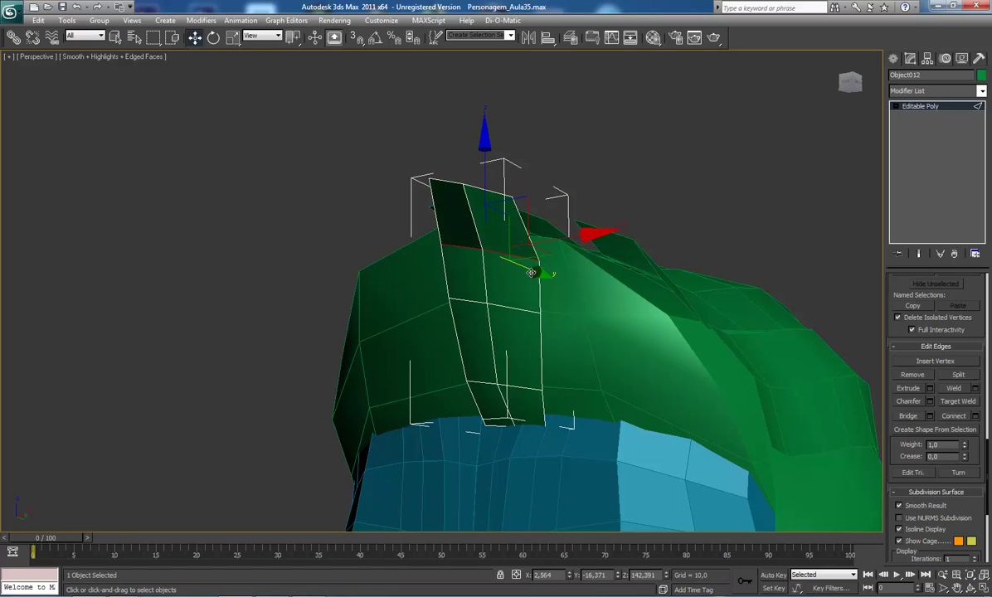
pyautogui.moveTo(543, 272); pyautogui.dragTo(531, 277)
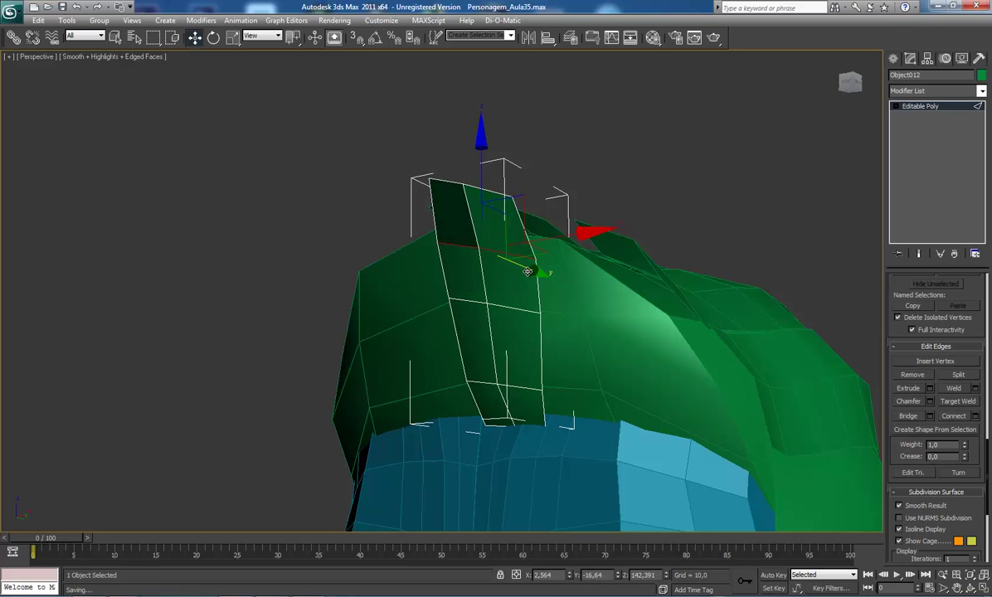
# - Lower the strand's top ridge edges slightly and shift them sideways
pyautogui.click(492, 190)
pyautogui.click(447, 180)
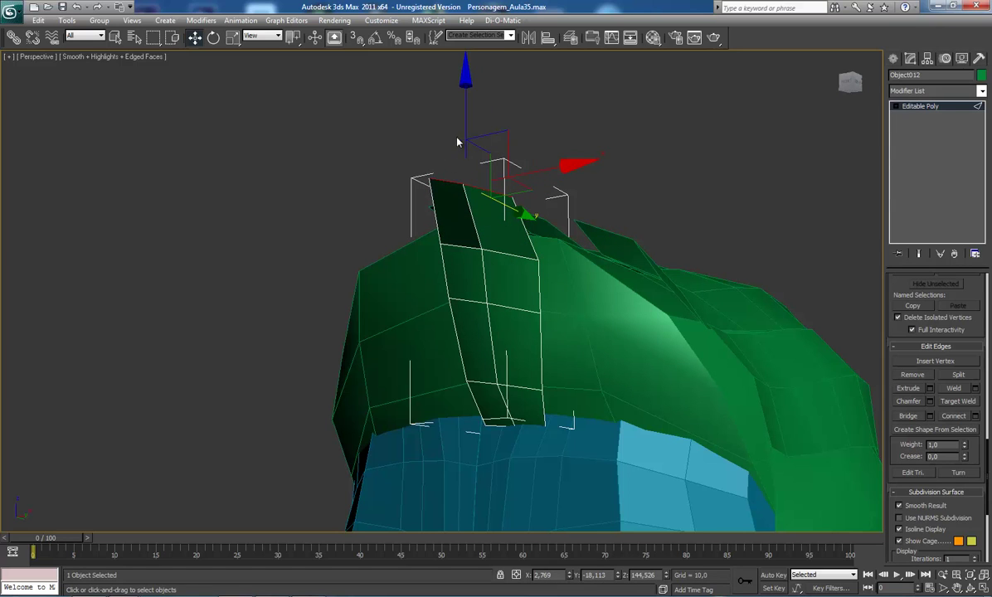
pyautogui.moveTo(456, 142); pyautogui.dragTo(458, 147)
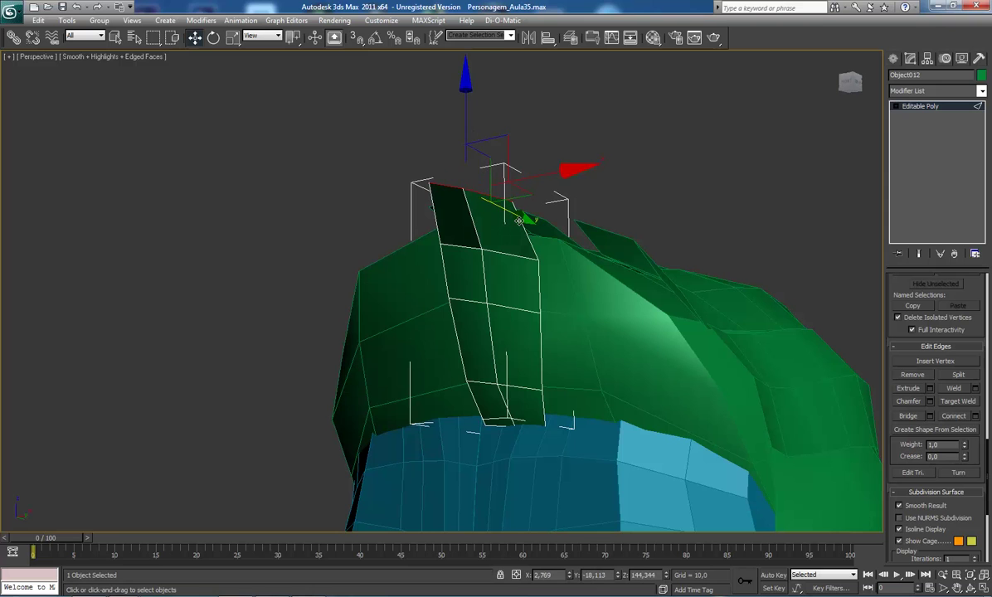
pyautogui.moveTo(518, 217); pyautogui.dragTo(523, 218)
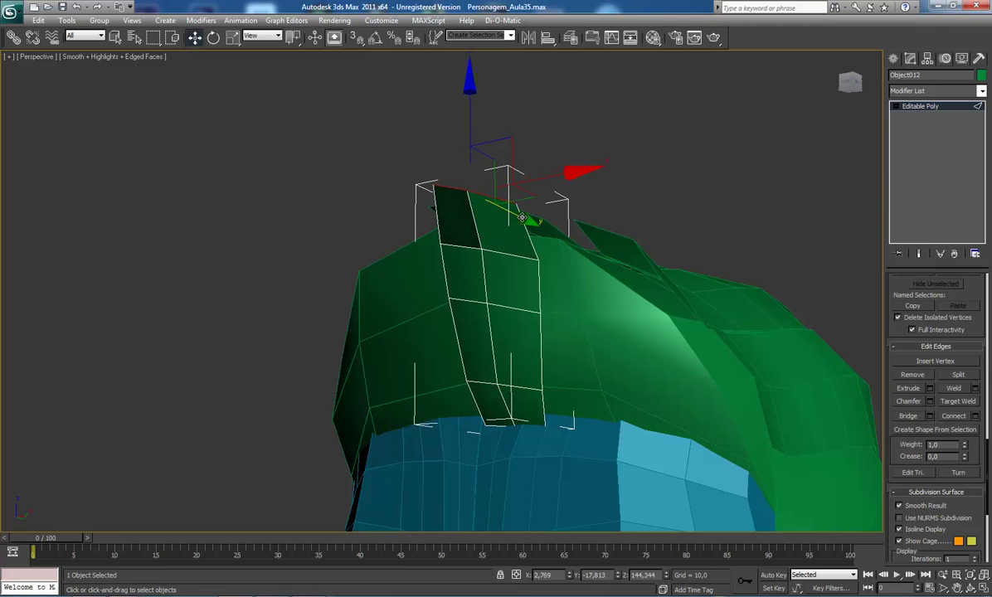
pyautogui.keyDown('alt'); pyautogui.moveTo(489, 321); pyautogui.dragTo(484, 335, button='middle'); pyautogui.keyUp('alt')
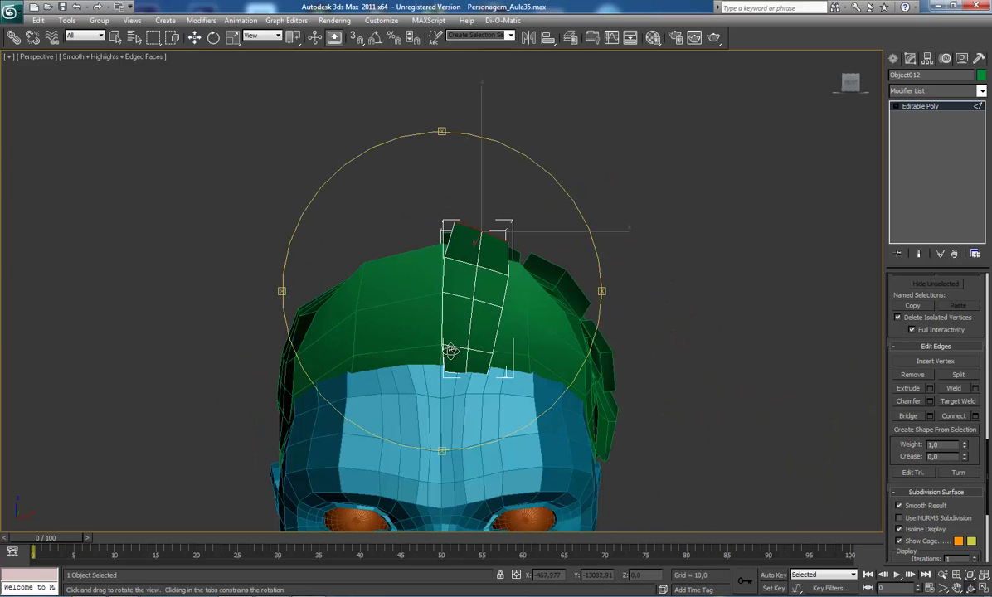
pyautogui.moveTo(423, 325)
pyautogui.keyDown('alt'); pyautogui.mouseDown(button='middle')
pyautogui.moveTo(396, 300)
pyautogui.moveTo(363, 295)
pyautogui.moveTo(377, 290)
pyautogui.moveTo(445, 343)
pyautogui.moveTo(469, 271)
pyautogui.moveTo(456, 237)
pyautogui.mouseUp(button='middle'); pyautogui.keyUp('alt')
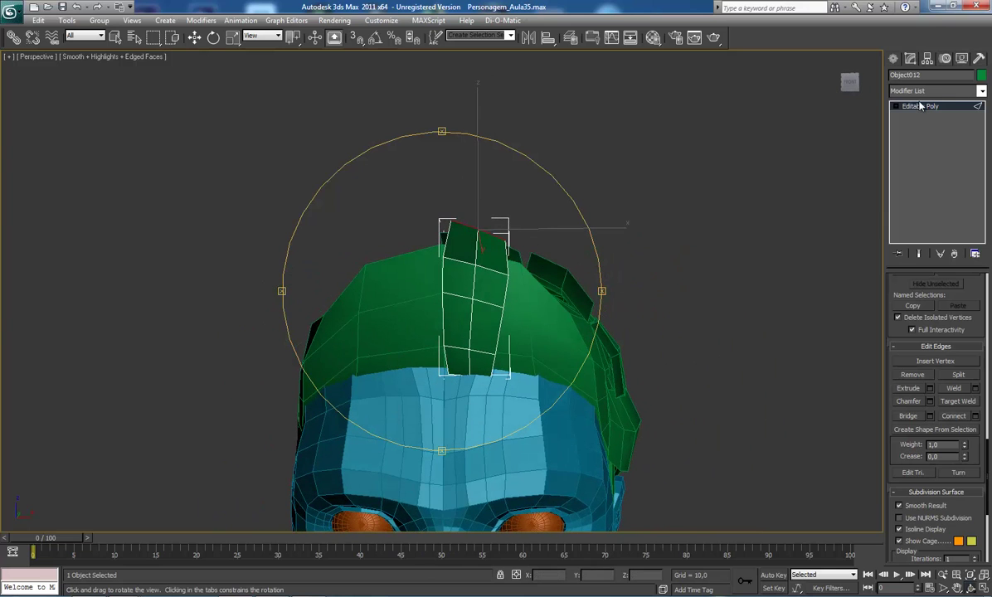
pyautogui.press('w')
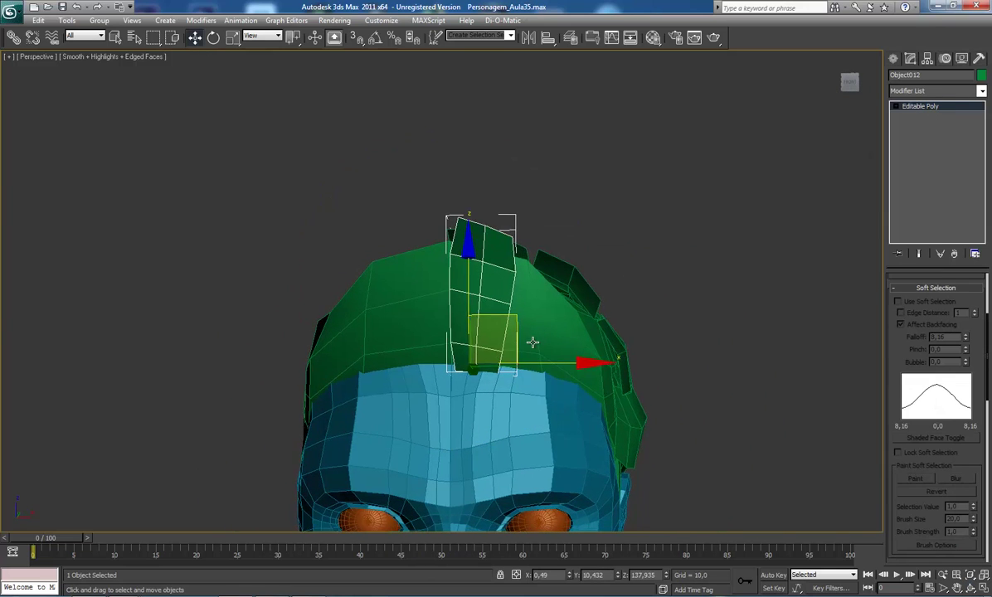
pyautogui.scroll(3, 531, 342)
# - Clone the front strand as a copy to the right and tilt it clockwise
pyautogui.keyDown('shift'); pyautogui.moveTo(574, 390); pyautogui.dragTo(624, 390); pyautogui.keyUp('shift')
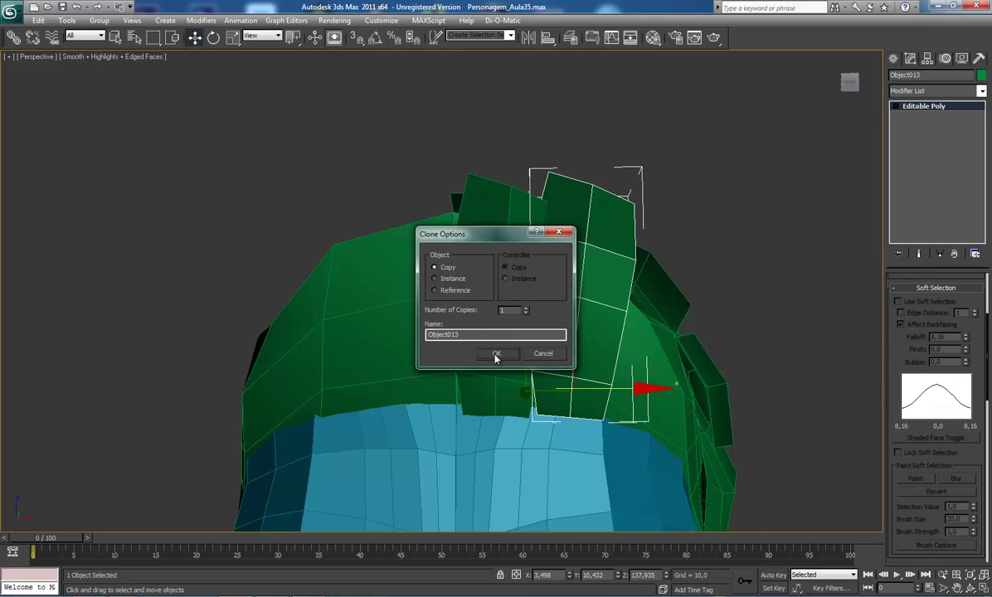
pyautogui.click(496, 355)
pyautogui.press('e')
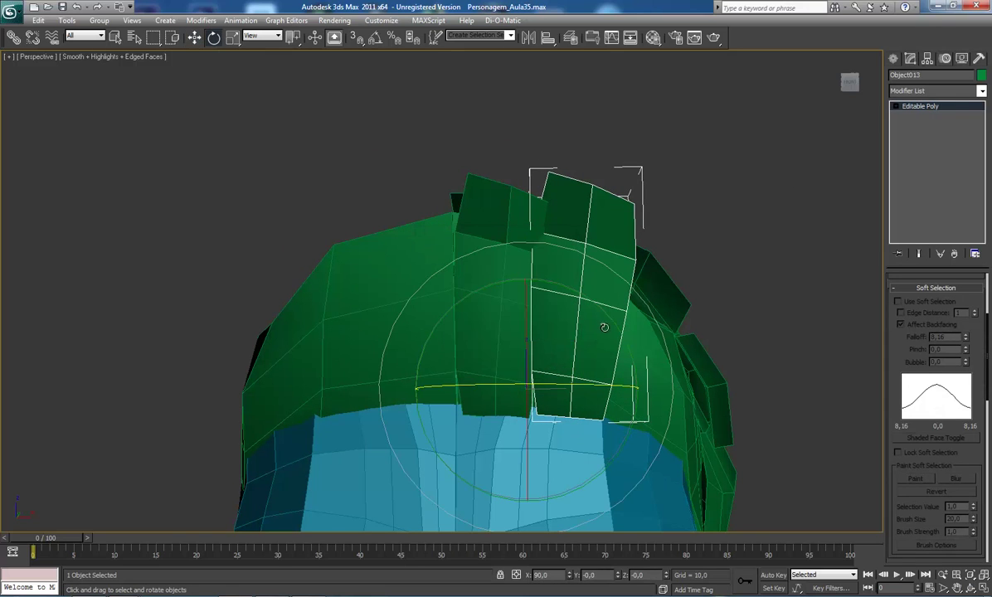
pyautogui.moveTo(604, 327); pyautogui.dragTo(617, 341)
pyautogui.press('w')
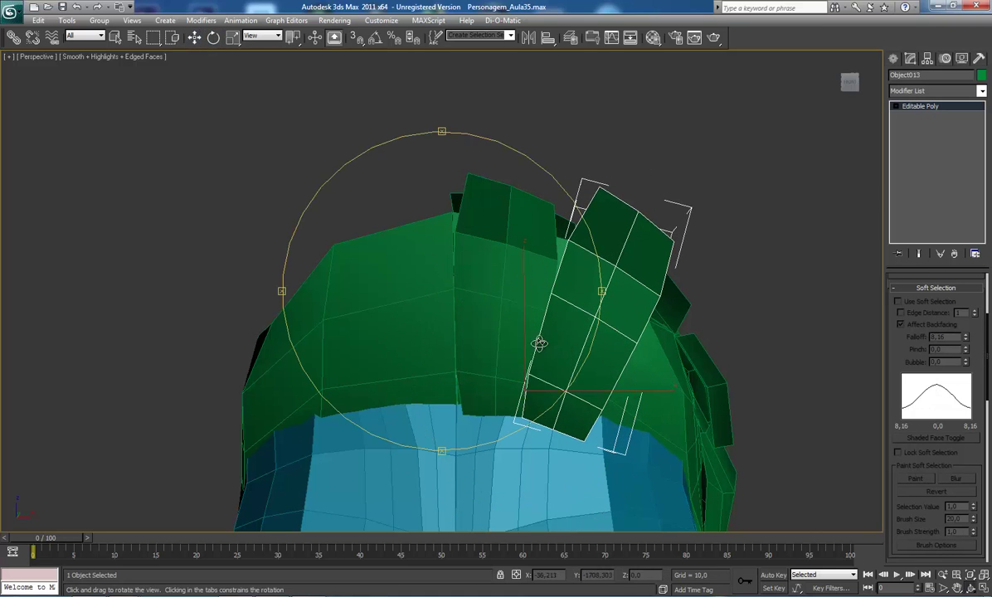
# - Refine the copy's tilt, then frame it to check both front strands
pyautogui.keyDown('alt'); pyautogui.moveTo(538, 344); pyautogui.dragTo(413, 283, button='middle'); pyautogui.keyUp('alt')
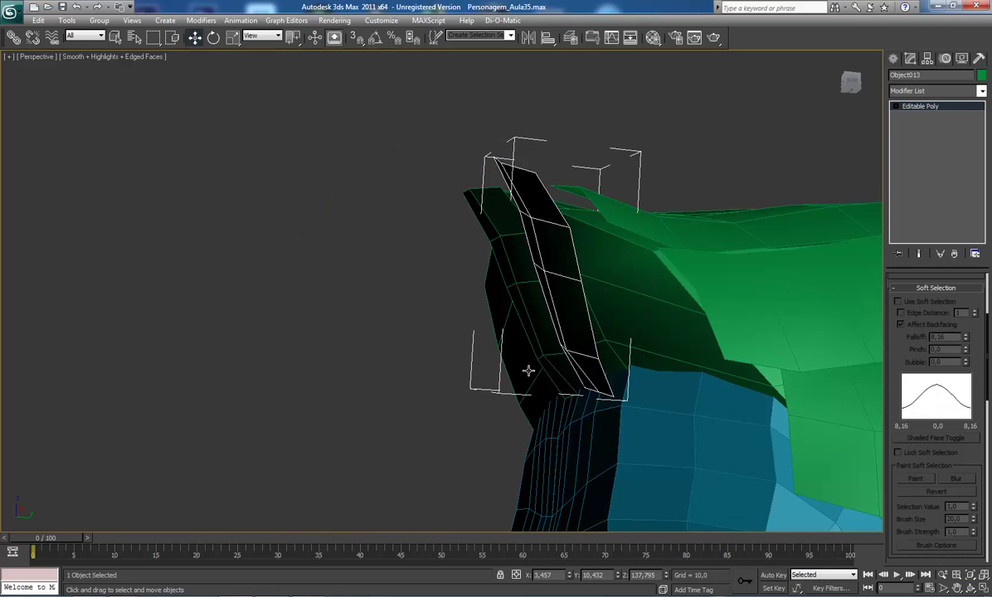
pyautogui.scroll(-4, 571, 352)
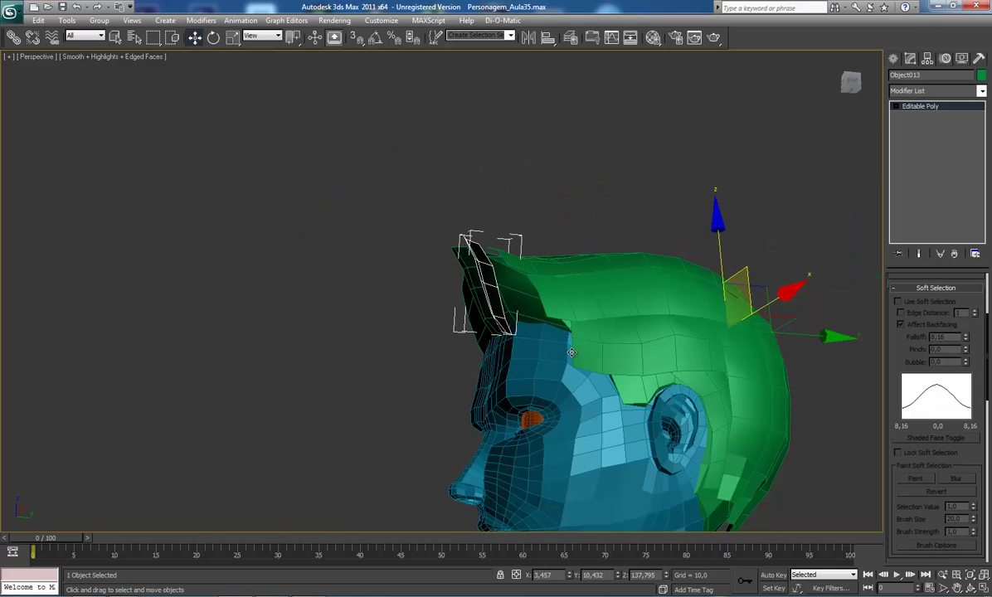
pyautogui.scroll(2, 566, 355)
pyautogui.keyDown('alt'); pyautogui.moveTo(788, 360); pyautogui.dragTo(817, 370, button='middle'); pyautogui.keyUp('alt')
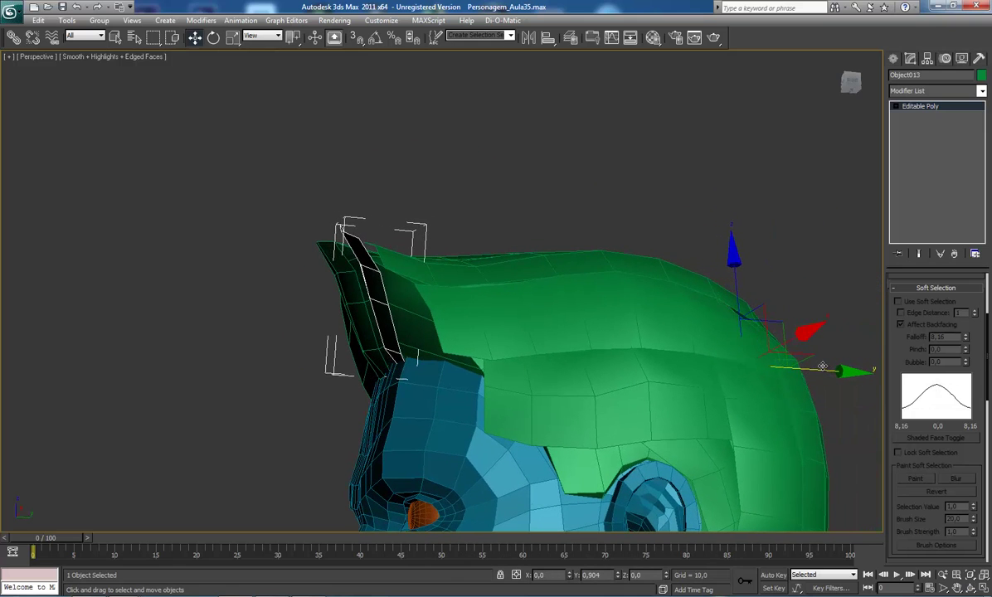
pyautogui.press('e')
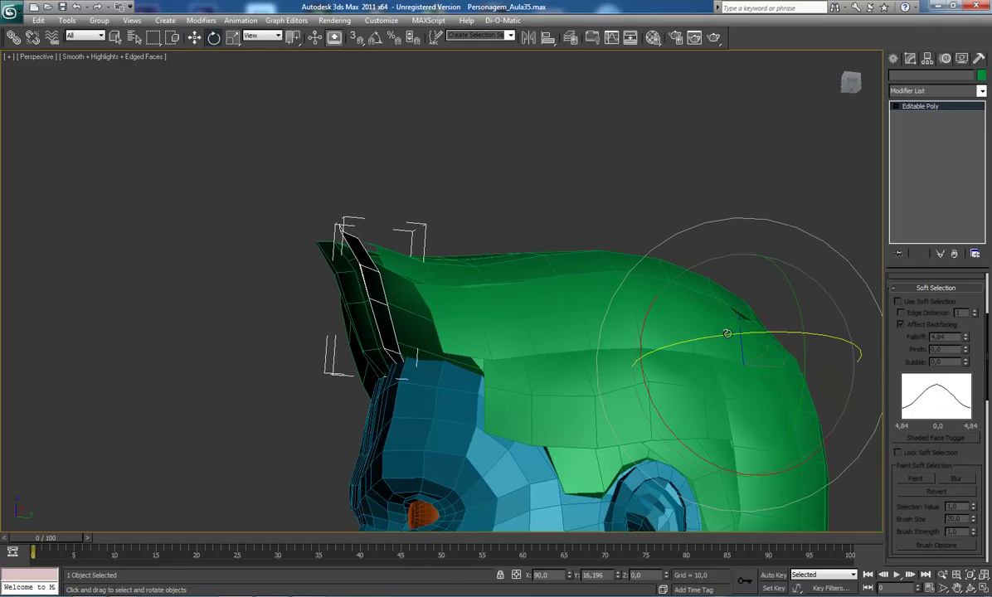
pyautogui.moveTo(720, 337); pyautogui.dragTo(737, 332)
pyautogui.press('z')
pyautogui.moveTo(427, 348)
pyautogui.keyDown('alt'); pyautogui.mouseDown(button='middle')
pyautogui.moveTo(457, 361)
pyautogui.moveTo(465, 339)
pyautogui.mouseUp(button='middle'); pyautogui.keyUp('alt')
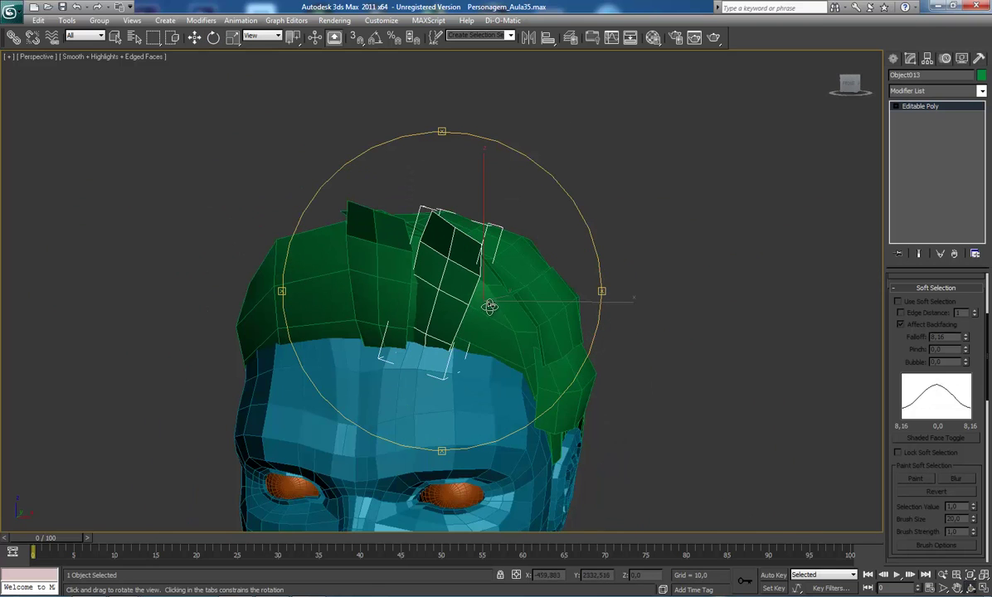
pyautogui.moveTo(490, 305)
pyautogui.keyDown('alt'); pyautogui.mouseDown(button='middle')
pyautogui.moveTo(506, 331)
pyautogui.moveTo(472, 336)
pyautogui.moveTo(522, 346)
pyautogui.moveTo(477, 339)
pyautogui.mouseUp(button='middle'); pyautogui.keyUp('alt')
# - With Affect Pivot Only, centre Object013's pivot, then raise it and shift it left
pyautogui.rightClick(479, 348)
pyautogui.click(500, 341)
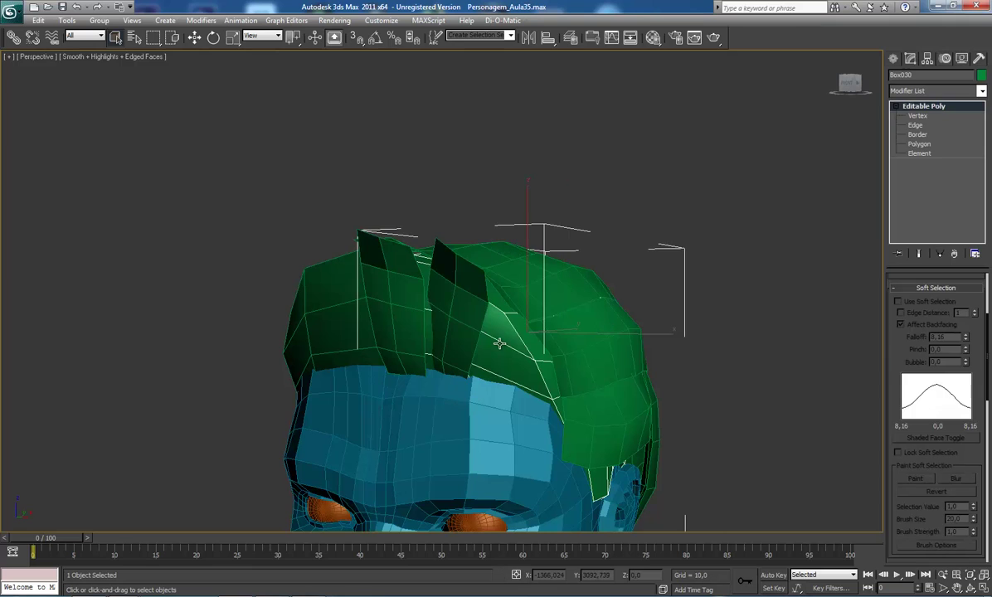
pyautogui.click(459, 333)
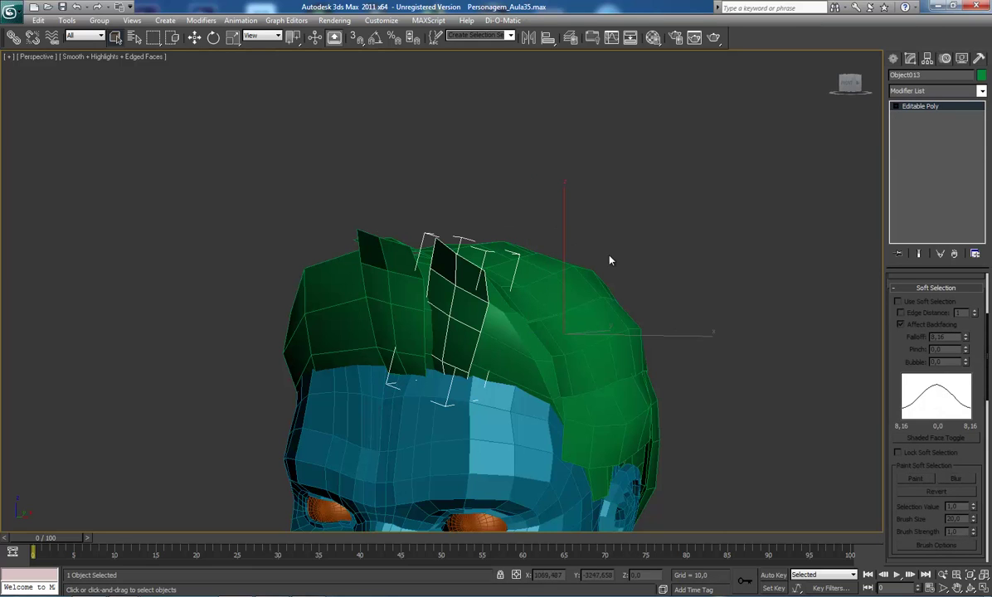
pyautogui.press('w')
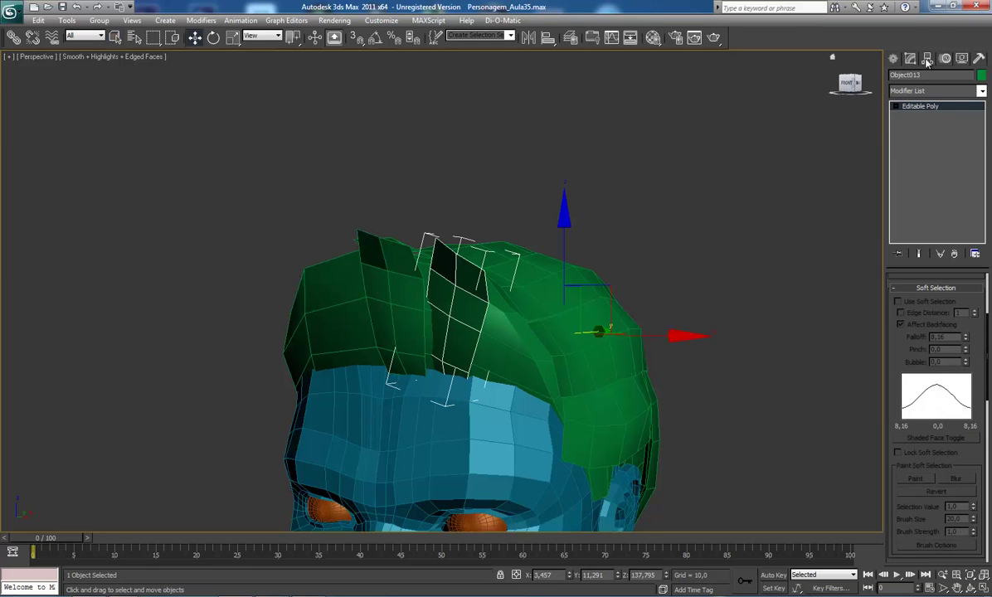
pyautogui.click(927, 59)
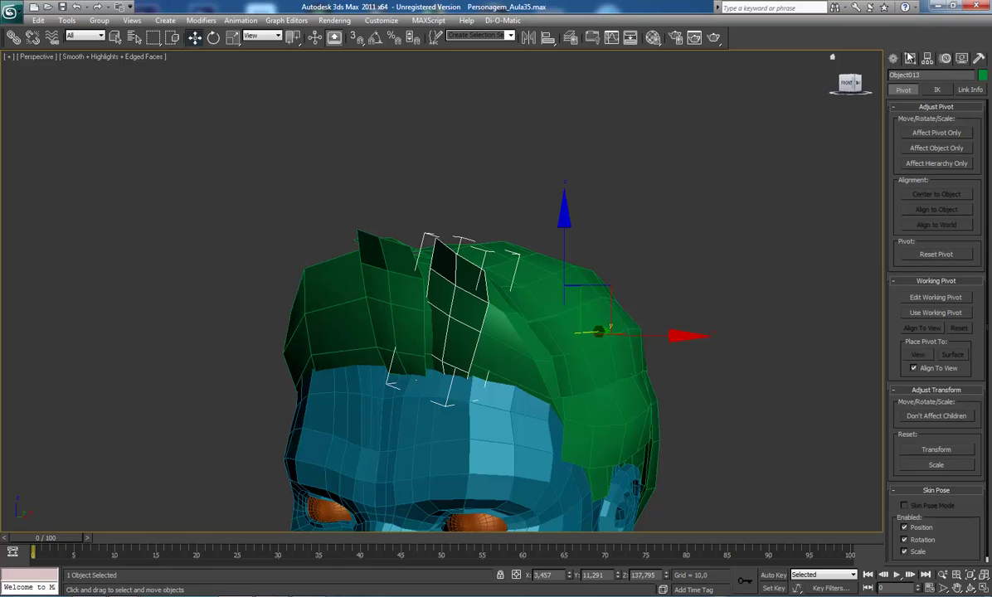
pyautogui.click(941, 134)
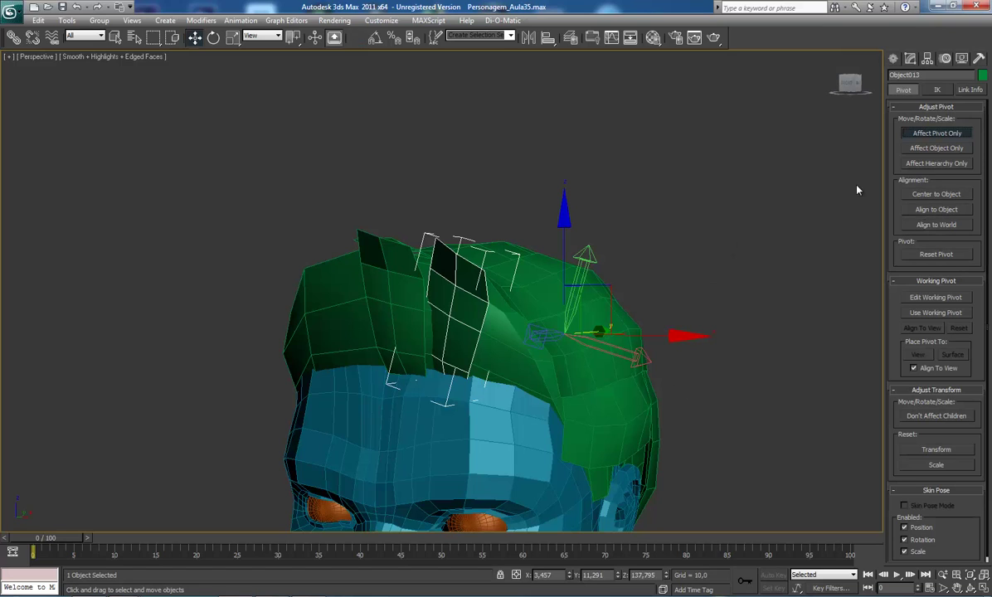
pyautogui.click(929, 196)
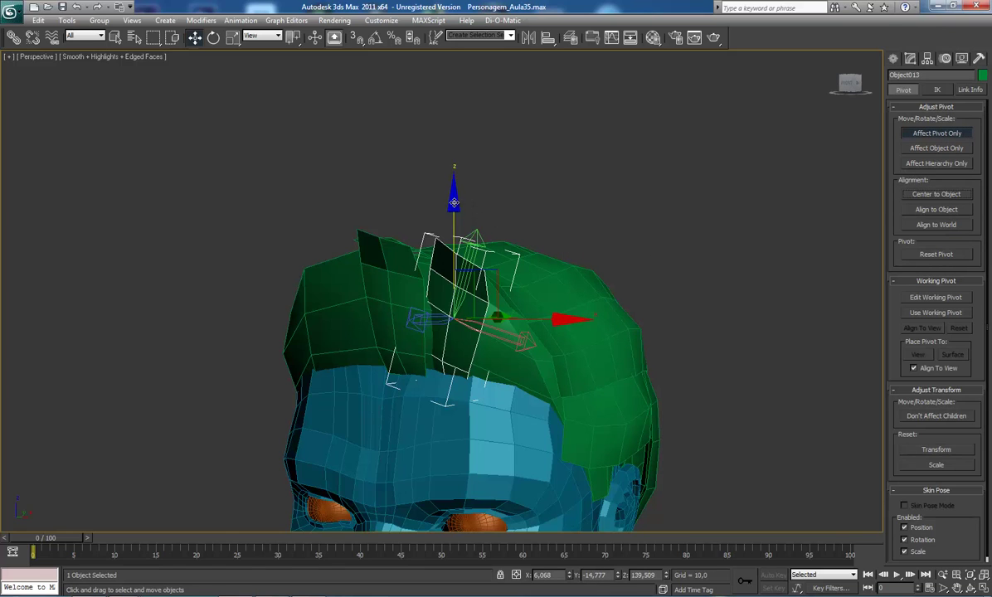
pyautogui.moveTo(455, 199); pyautogui.dragTo(459, 167)
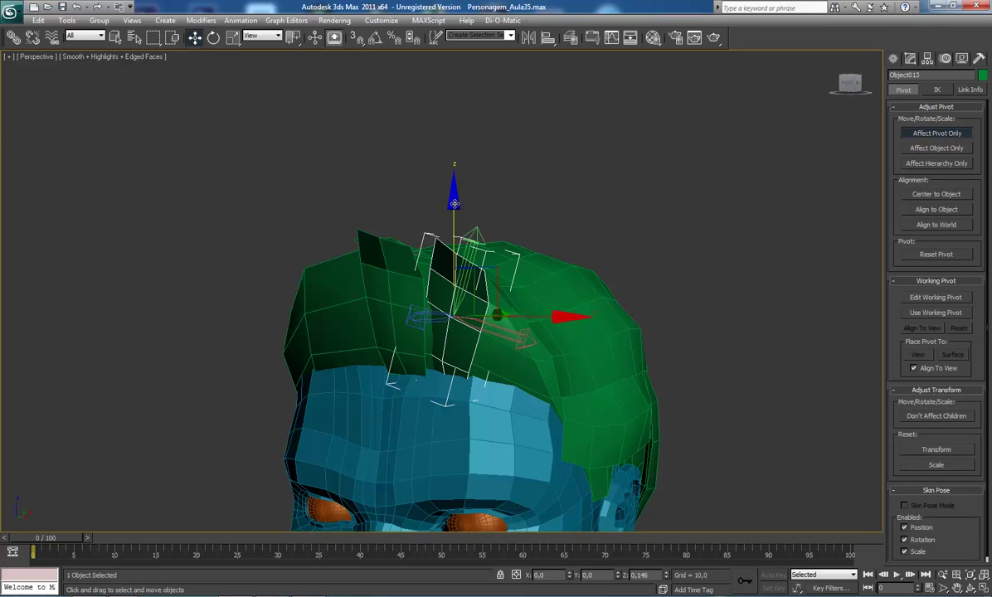
pyautogui.moveTo(459, 168); pyautogui.dragTo(464, 184)
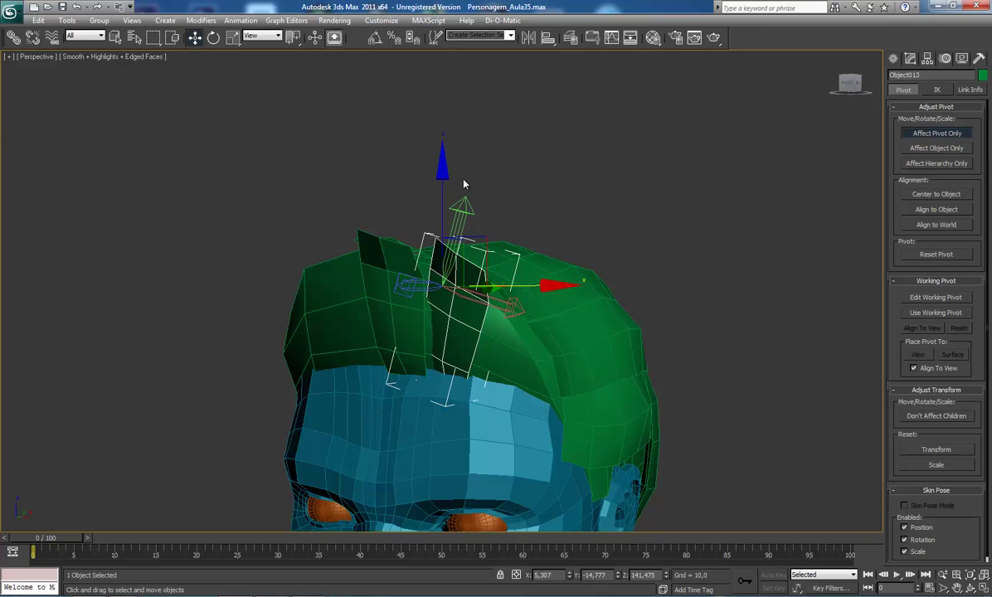
# - Reselect Object013 and recentre its pivot with Center to Object
pyautogui.click(449, 214)
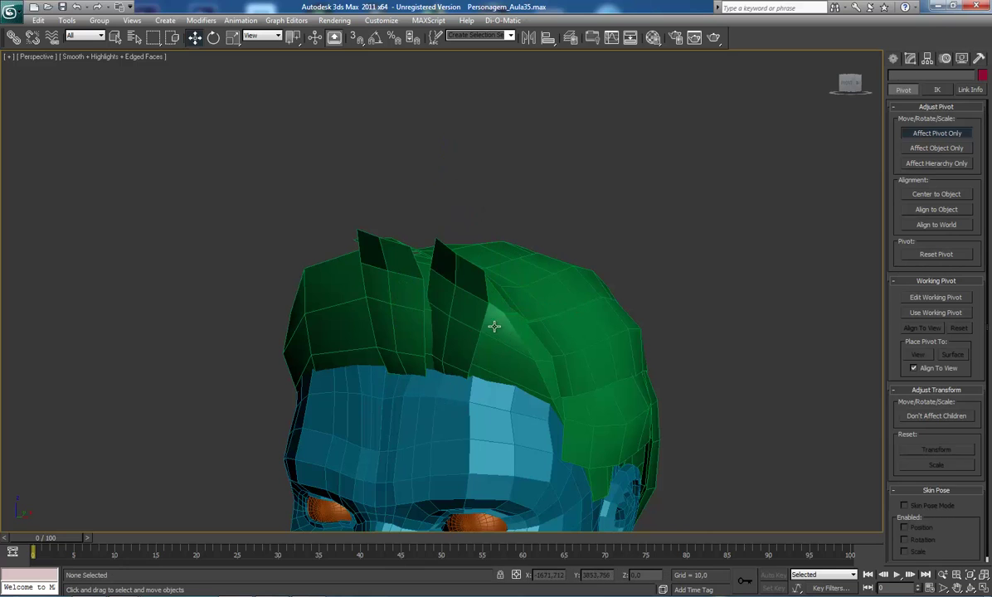
pyautogui.click(453, 278)
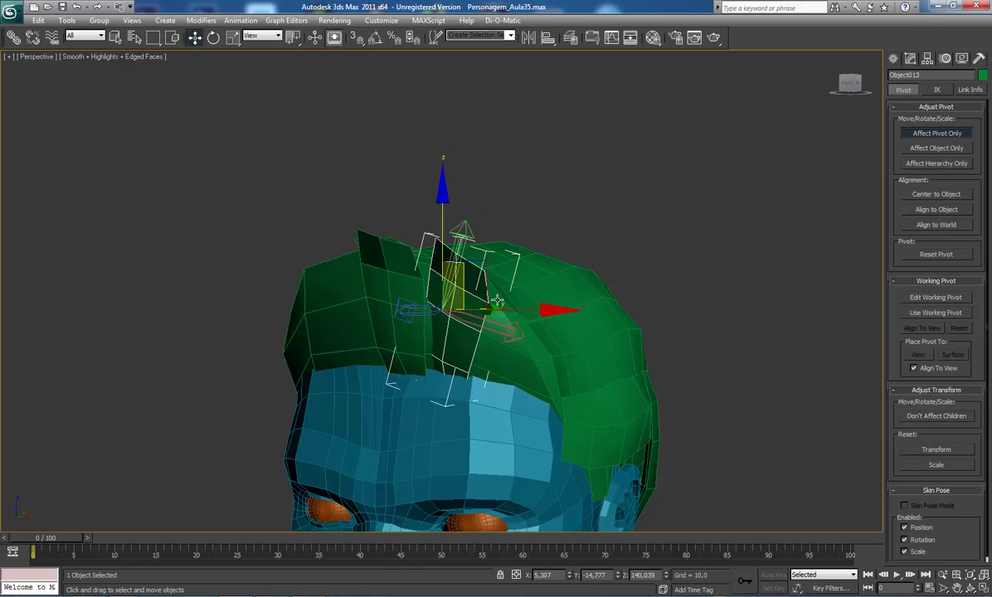
pyautogui.click(935, 194)
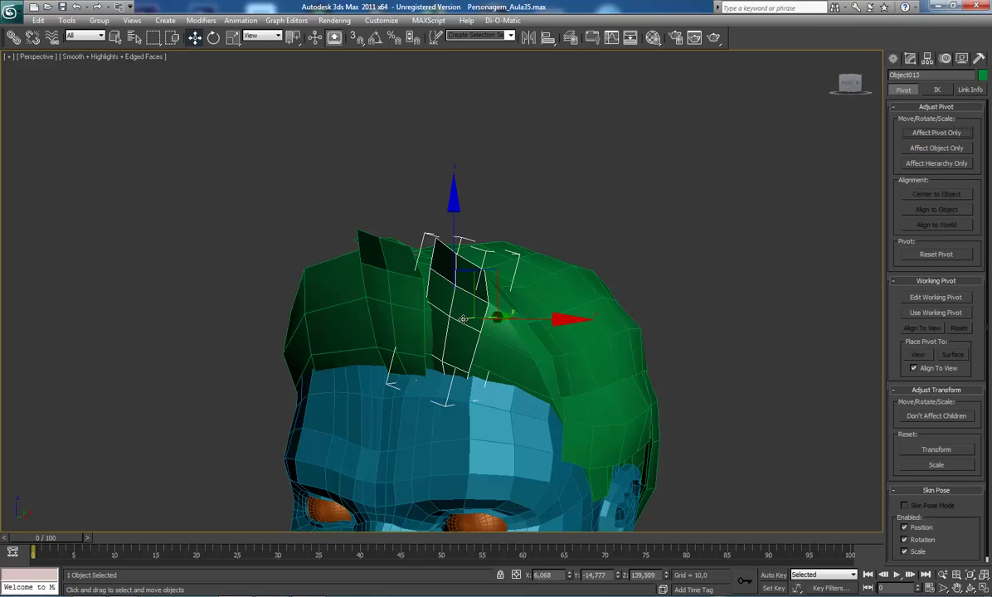
pyautogui.moveTo(628, 222); pyautogui.dragTo(638, 200, button='middle')
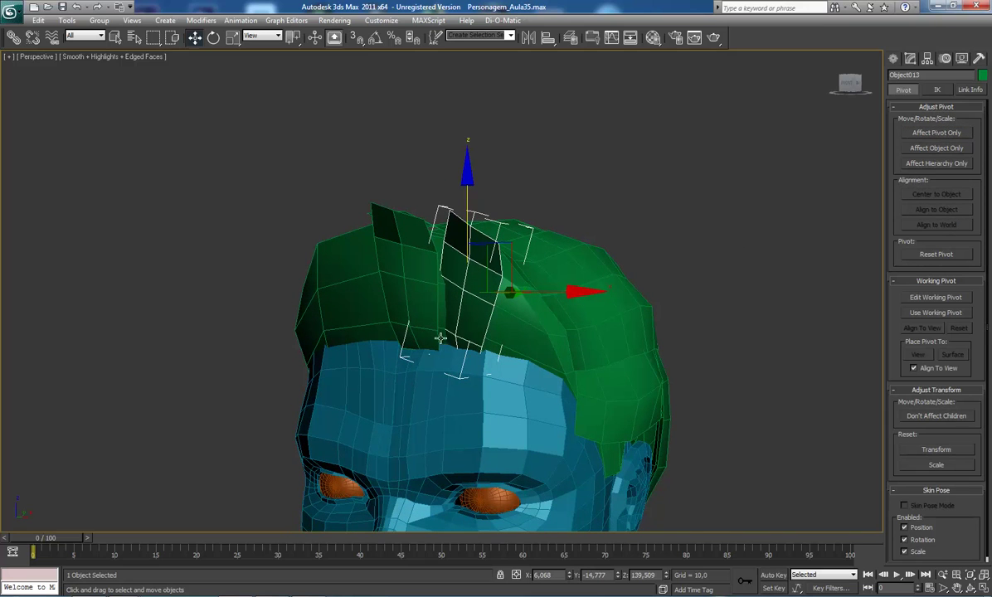
# - Rotate Object013 in Local coordinates to follow the head's curve
pyautogui.press('e')
pyautogui.click(287, 20)
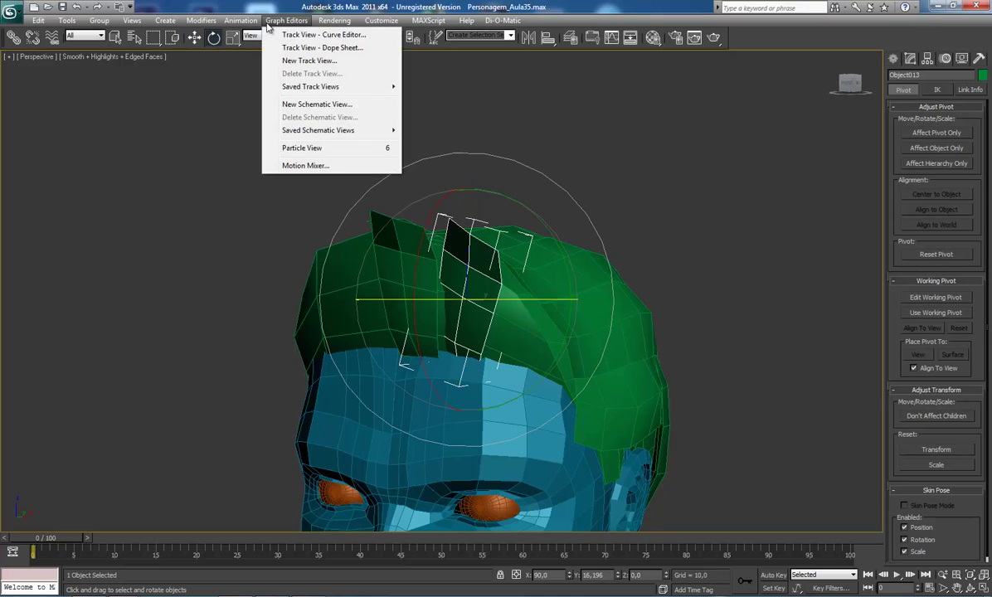
pyautogui.click(262, 36)
pyautogui.click(252, 77)
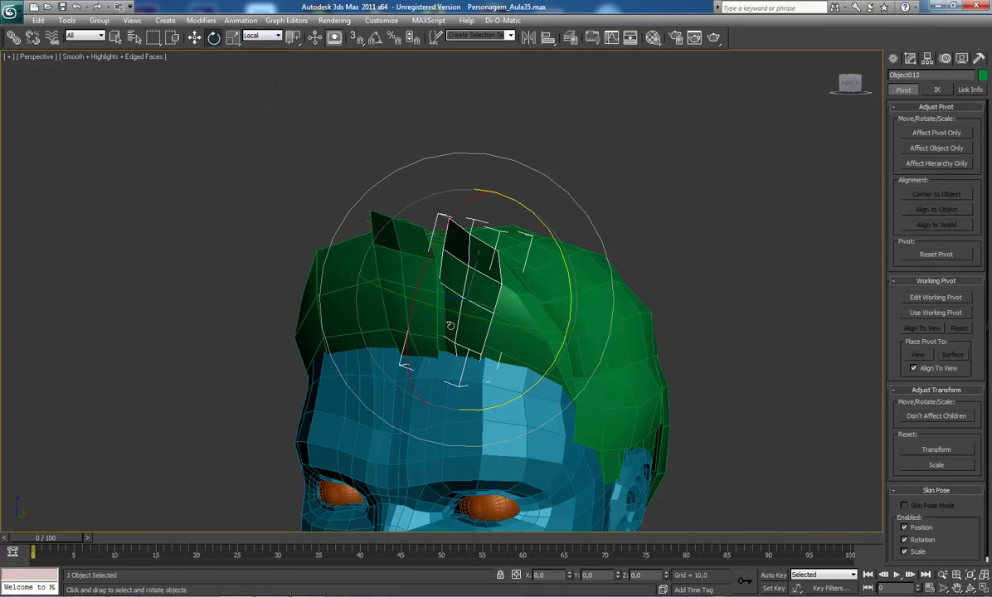
pyautogui.moveTo(531, 320); pyautogui.dragTo(545, 278)
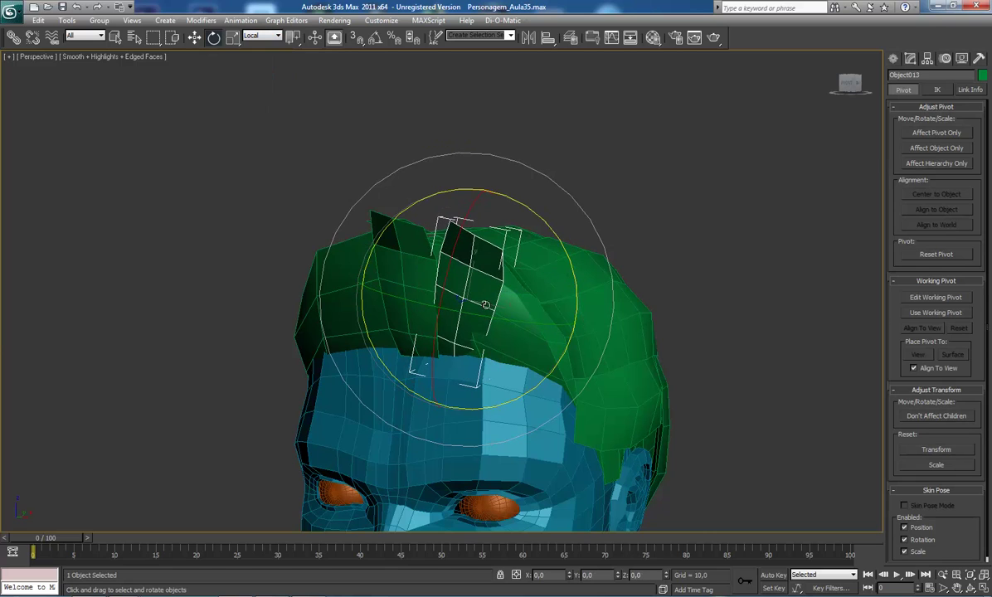
# - Centre Object012's pivot on its strand, then reselect Object013
pyautogui.click(383, 279)
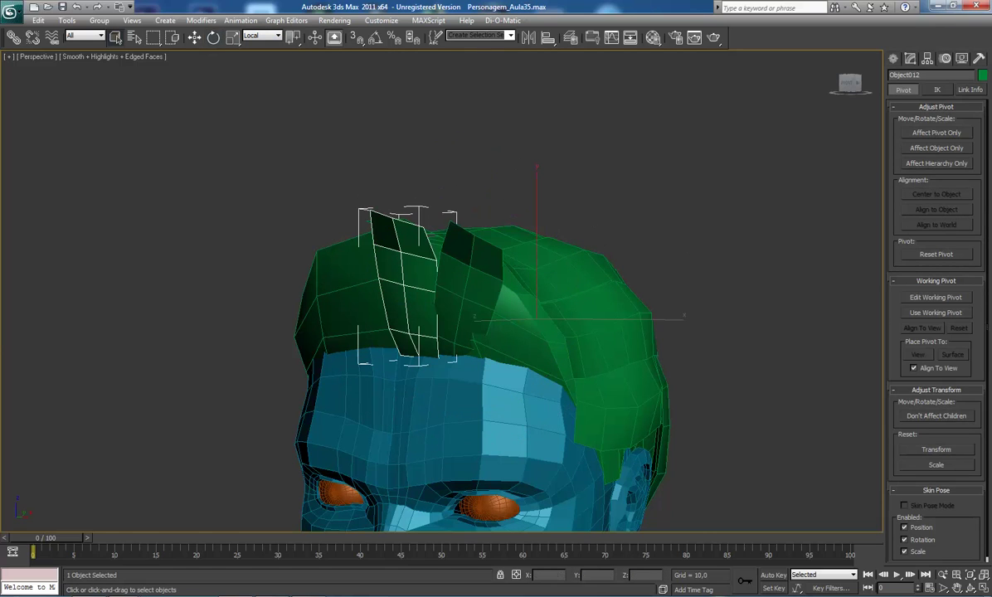
pyautogui.click(949, 134)
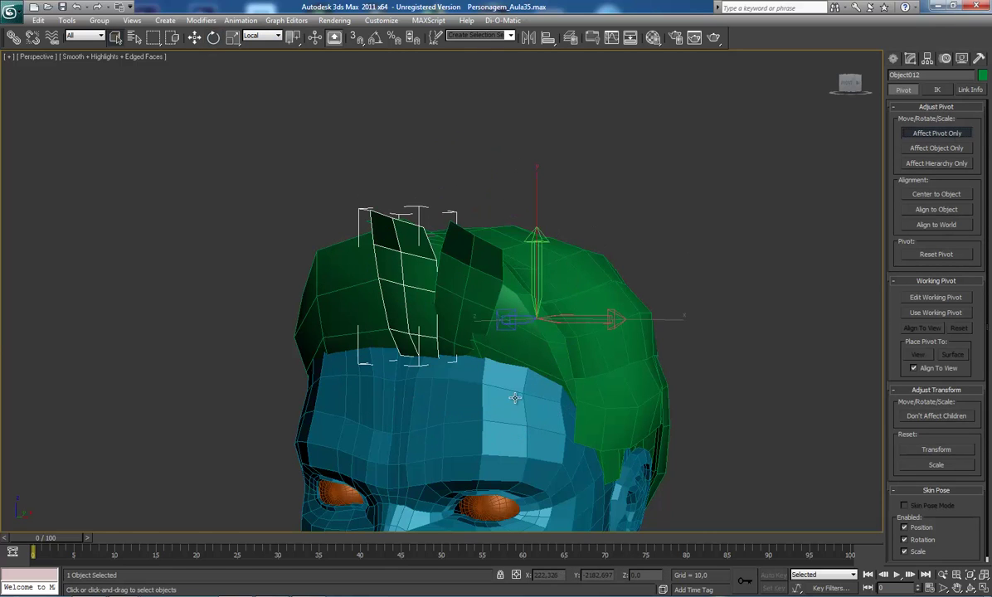
pyautogui.click(936, 195)
pyautogui.click(932, 133)
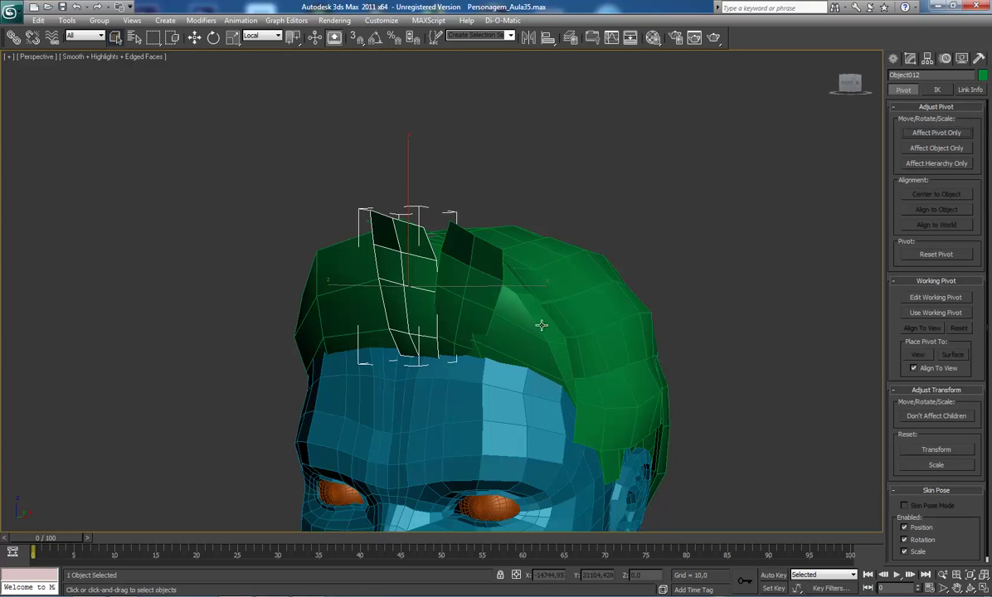
pyautogui.click(472, 294)
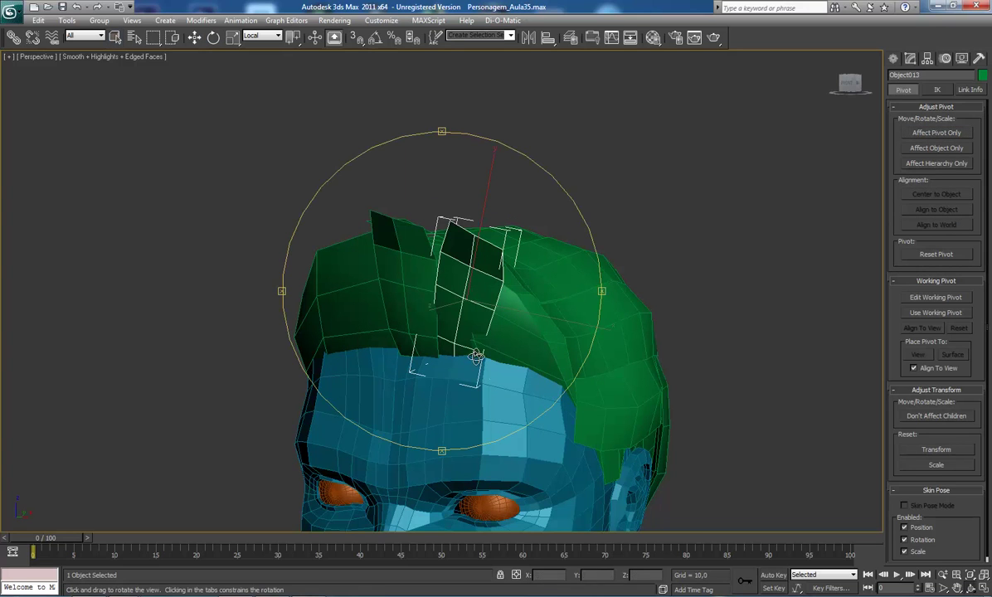
pyautogui.keyDown('alt'); pyautogui.moveTo(404, 320); pyautogui.dragTo(410, 349, button='middle'); pyautogui.keyUp('alt')
# - Shift the cloned strand's faces slightly left
pyautogui.click(910, 60)
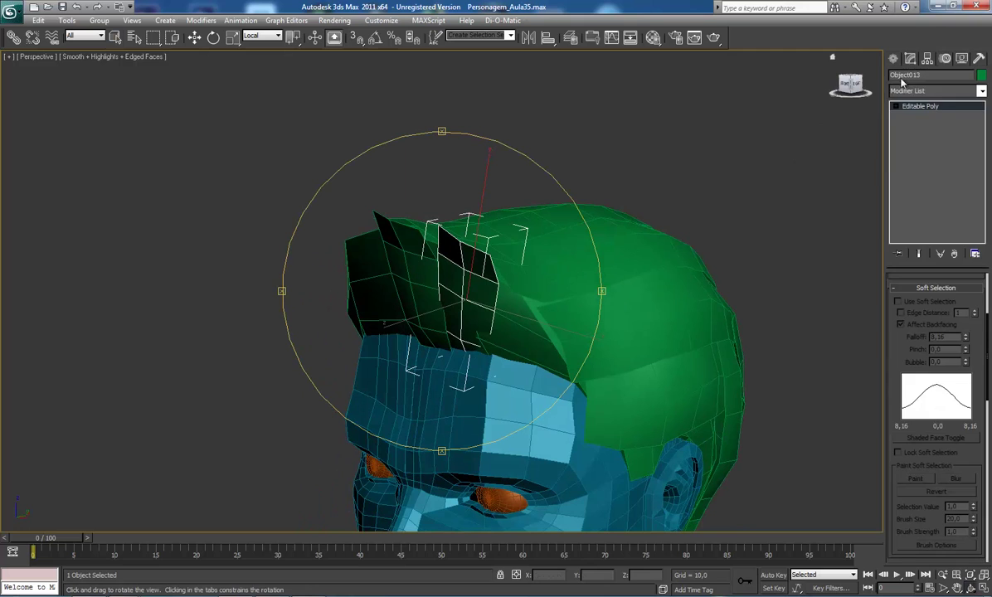
pyautogui.keyDown('alt'); pyautogui.moveTo(468, 330); pyautogui.dragTo(480, 349, button='middle'); pyautogui.keyUp('alt')
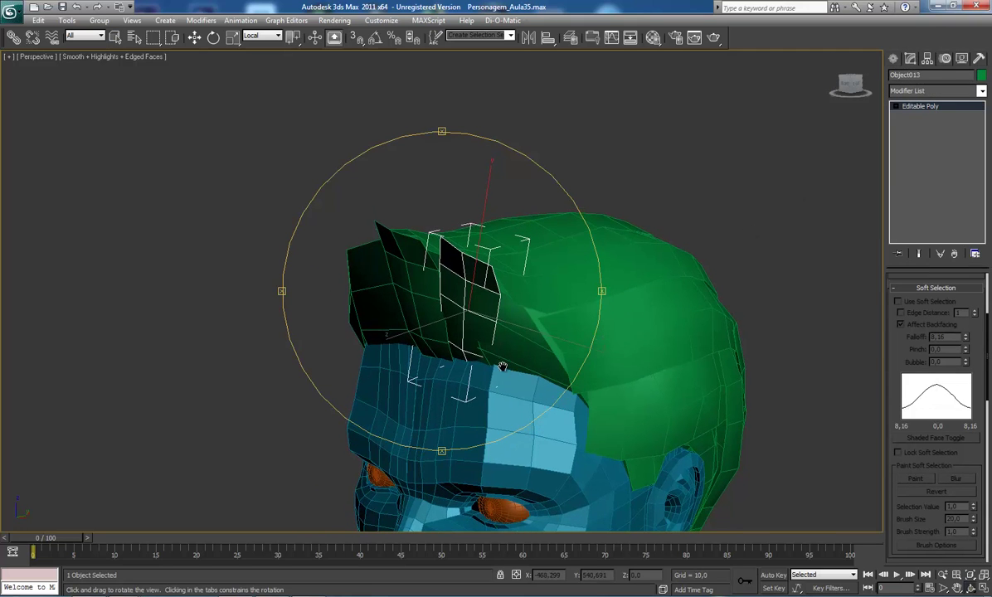
pyautogui.press('w')
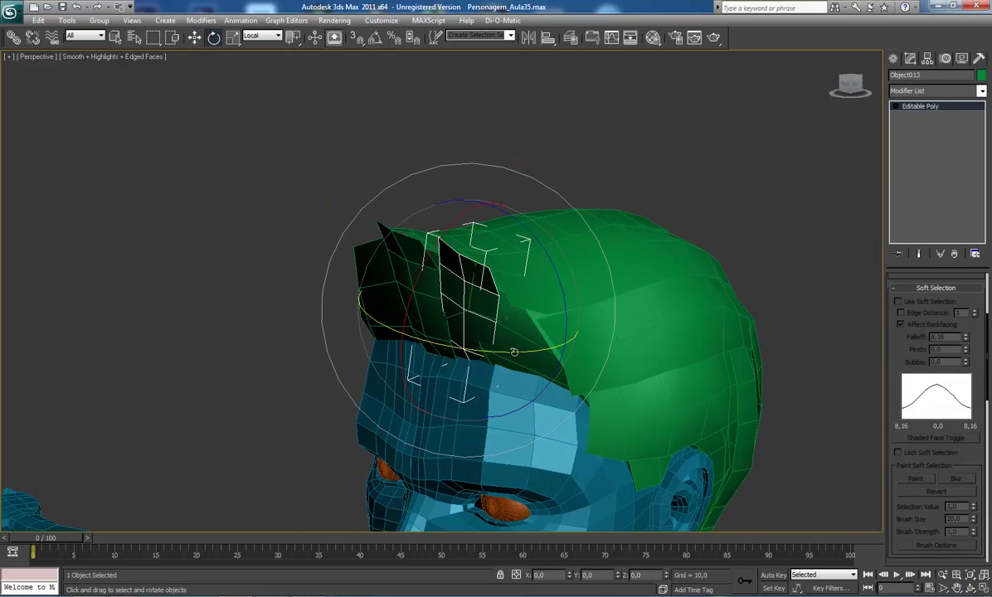
pyautogui.press('e')
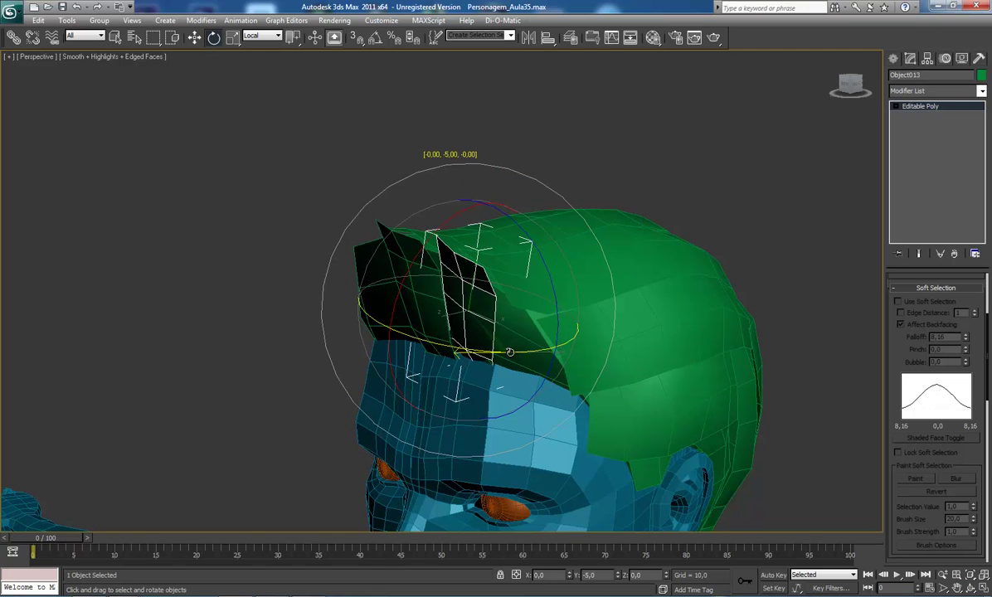
pyautogui.press('w')
pyautogui.moveTo(537, 299); pyautogui.dragTo(532, 301)
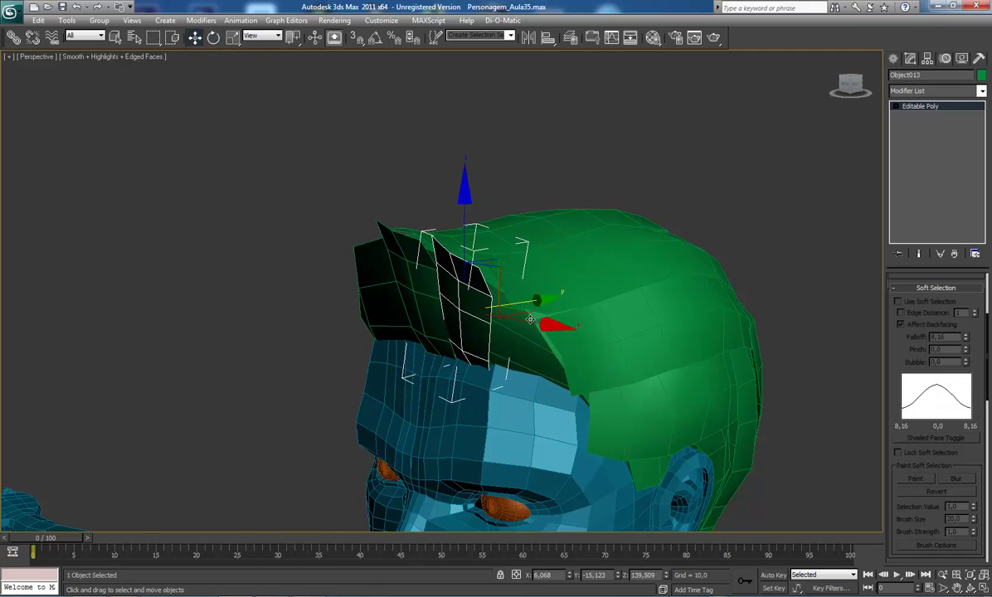
# - Nudge the strand's faces along Y, then down and left onto the hair cap
pyautogui.moveTo(399, 332)
pyautogui.keyDown('alt'); pyautogui.mouseDown(button='middle')
pyautogui.moveTo(448, 324)
pyautogui.moveTo(434, 323)
pyautogui.moveTo(434, 283)
pyautogui.moveTo(405, 317)
pyautogui.moveTo(395, 311)
pyautogui.moveTo(394, 339)
pyautogui.moveTo(427, 294)
pyautogui.mouseUp(button='middle'); pyautogui.keyUp('alt')
pyautogui.scroll(5, 419, 290)
pyautogui.press('w')
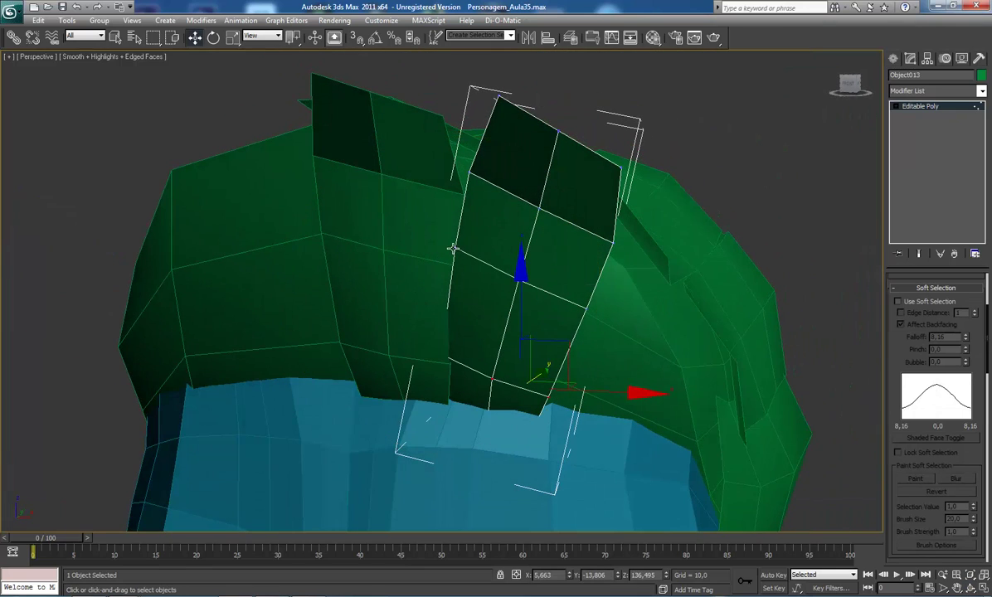
pyautogui.moveTo(454, 248)
pyautogui.keyDown('alt'); pyautogui.mouseDown(button='middle')
pyautogui.moveTo(513, 271)
pyautogui.moveTo(460, 265)
pyautogui.moveTo(527, 214)
pyautogui.mouseUp(button='middle'); pyautogui.keyUp('alt')
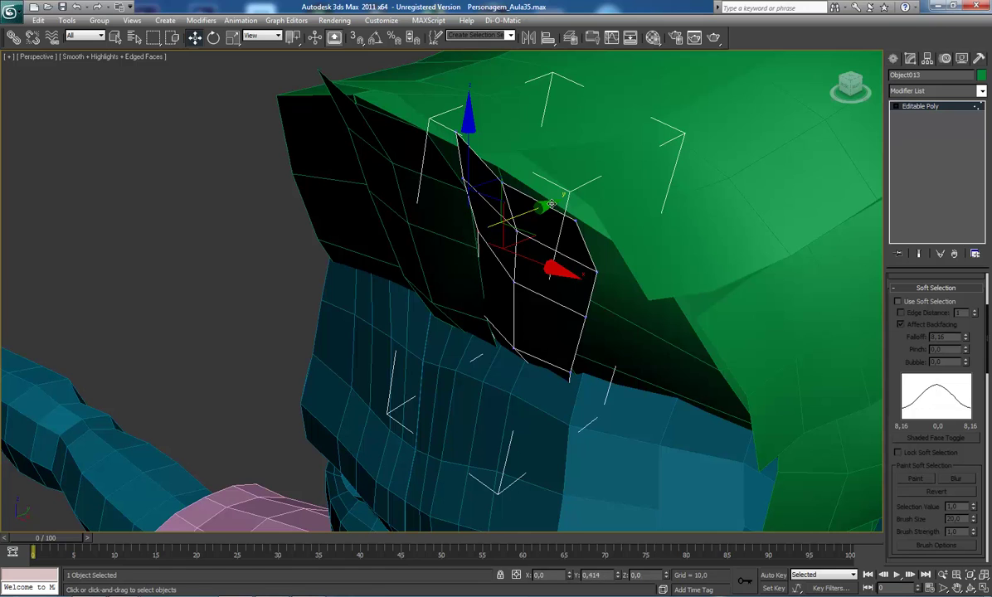
pyautogui.moveTo(512, 190)
pyautogui.mouseDown()
pyautogui.moveTo(477, 181)
pyautogui.moveTo(463, 142)
pyautogui.moveTo(502, 189)
pyautogui.mouseUp()
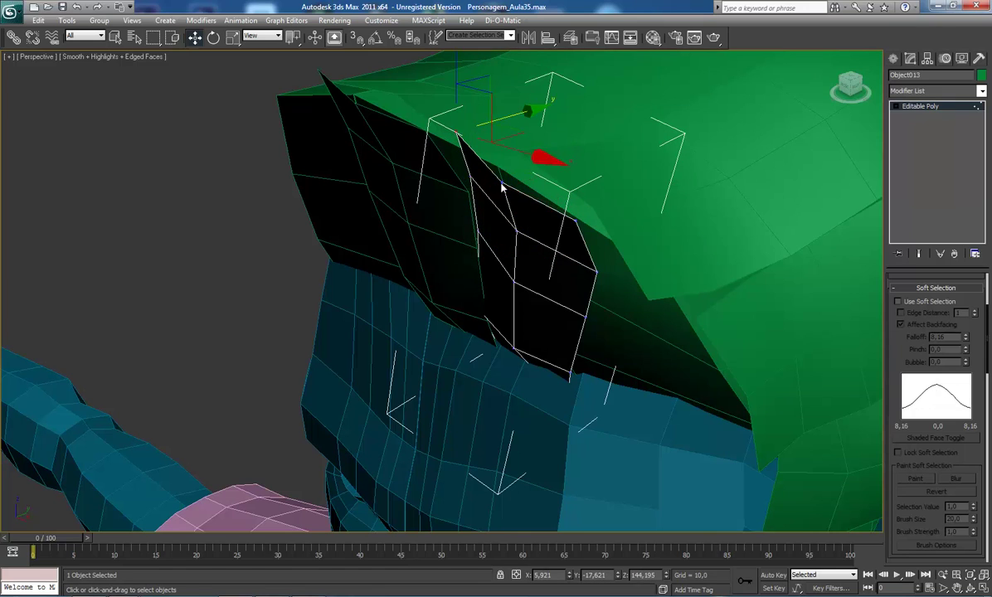
pyautogui.moveTo(503, 265)
pyautogui.keyDown('alt'); pyautogui.mouseDown(button='middle')
pyautogui.moveTo(514, 205)
pyautogui.moveTo(492, 217)
pyautogui.moveTo(470, 252)
pyautogui.mouseUp(button='middle'); pyautogui.keyUp('alt')
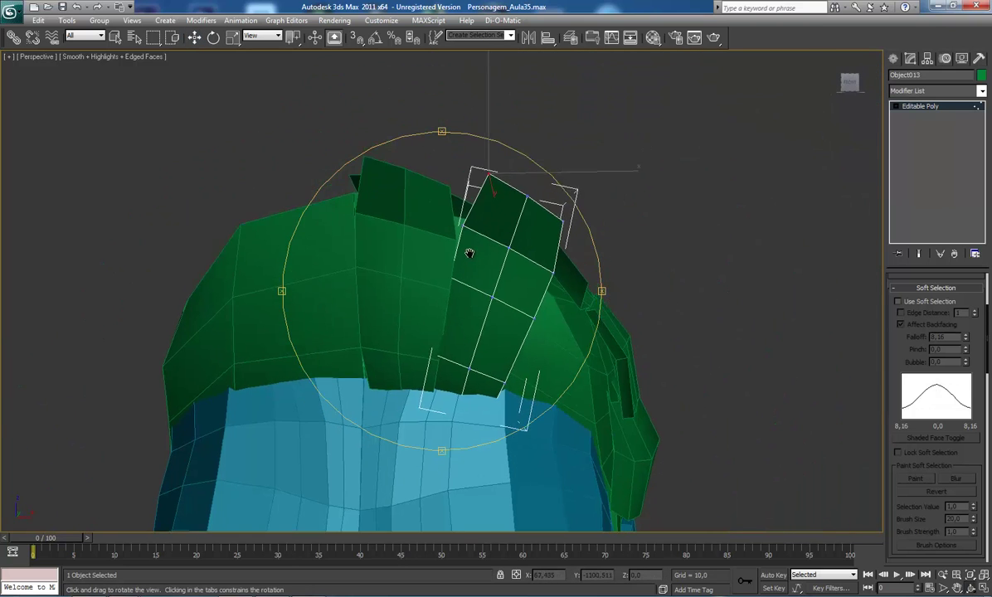
pyautogui.moveTo(502, 166); pyautogui.dragTo(521, 174)
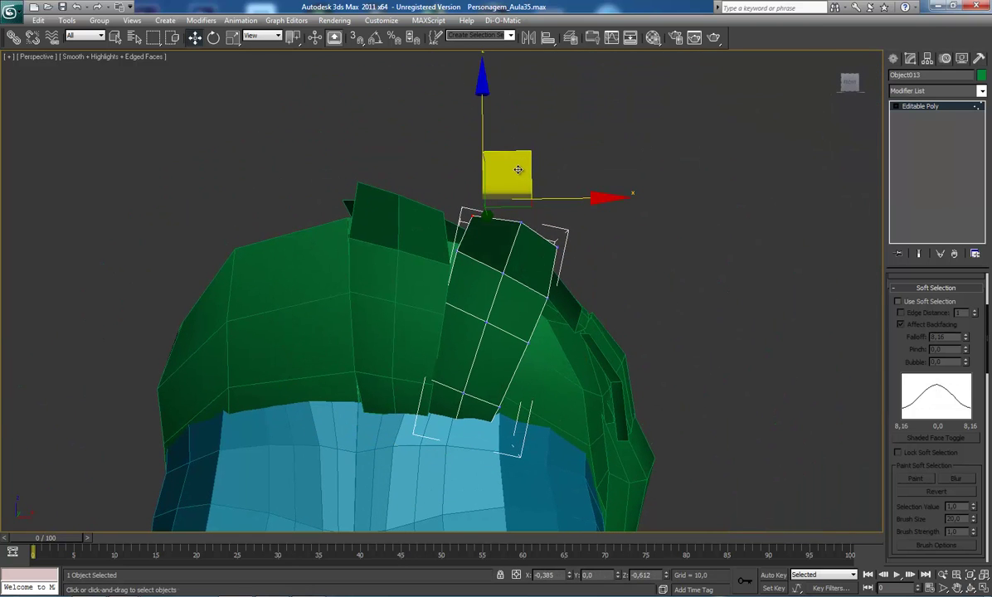
# - Select the vertex at the strand's top corner
pyautogui.click(522, 225)
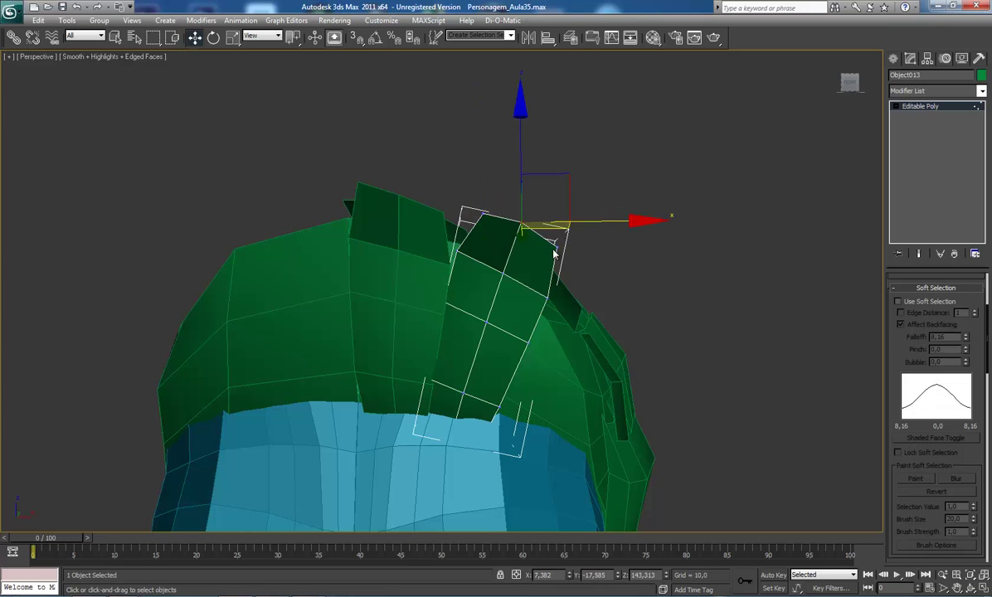
pyautogui.click(554, 248)
pyautogui.click(520, 221)
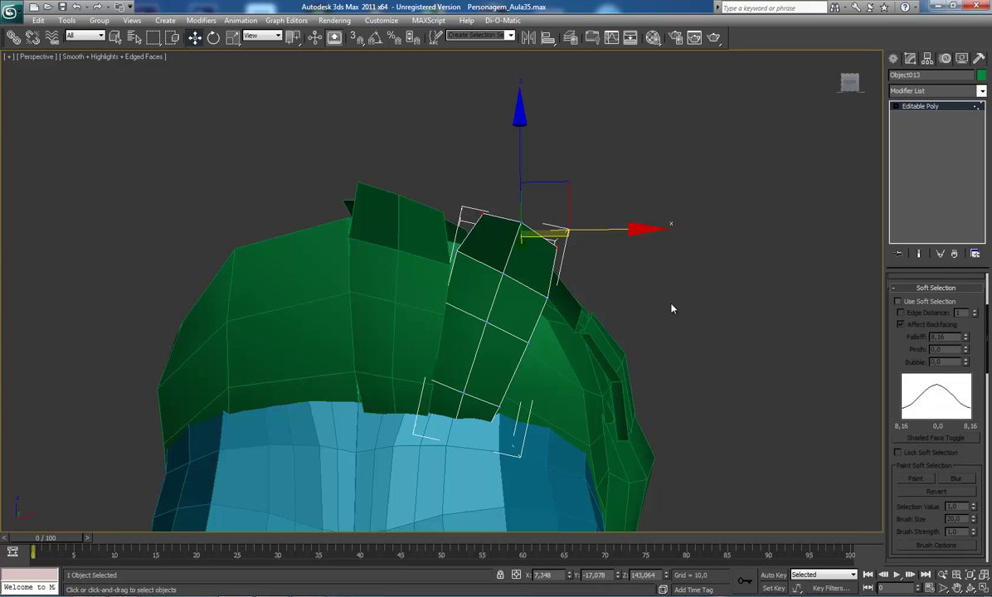
# - Pick a top vertex and enable Soft Selection with falloff 6,528
pyautogui.click(521, 226)
pyautogui.click(898, 303)
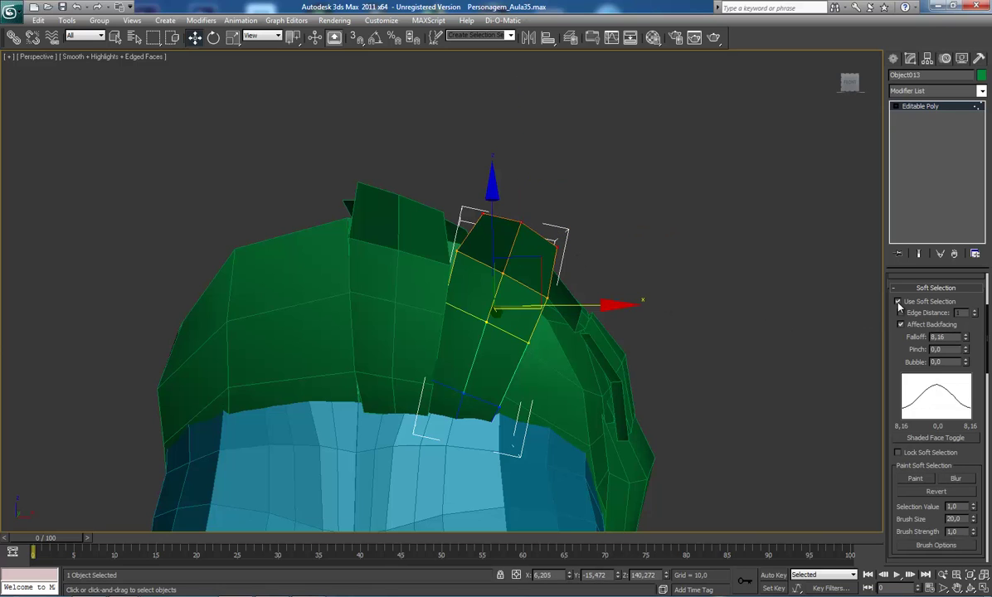
pyautogui.moveTo(968, 340); pyautogui.dragTo(652, 262)
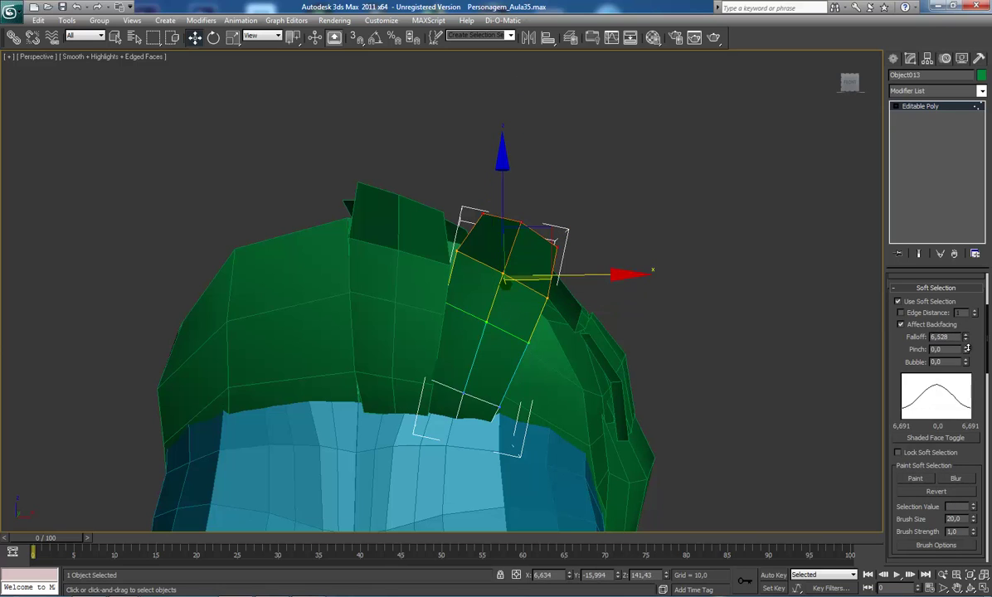
# - Tilt the strand's top about 10 degrees, cancel a nudge, and return to object level
pyautogui.press('e')
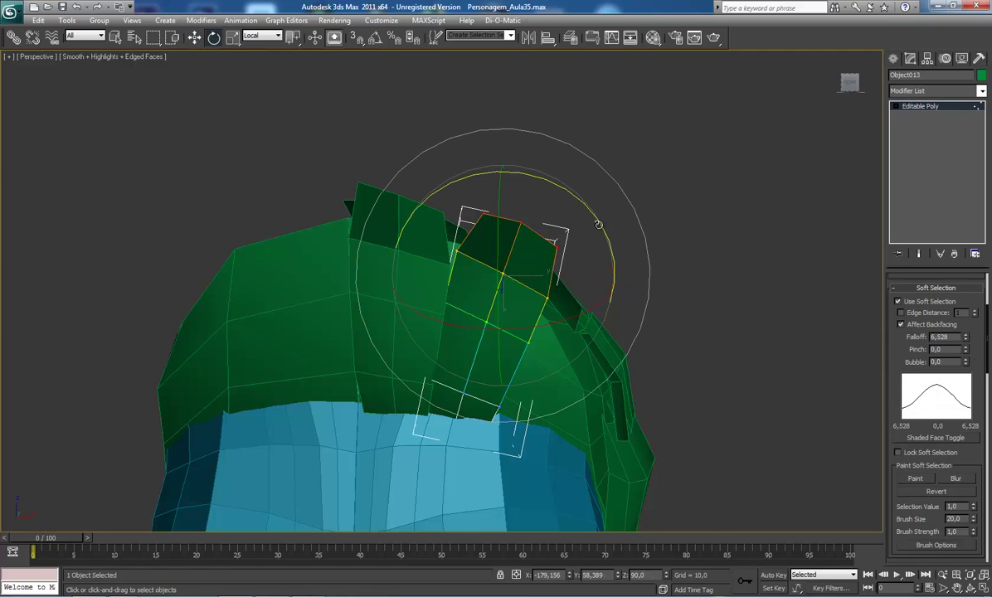
pyautogui.moveTo(581, 199); pyautogui.dragTo(579, 187)
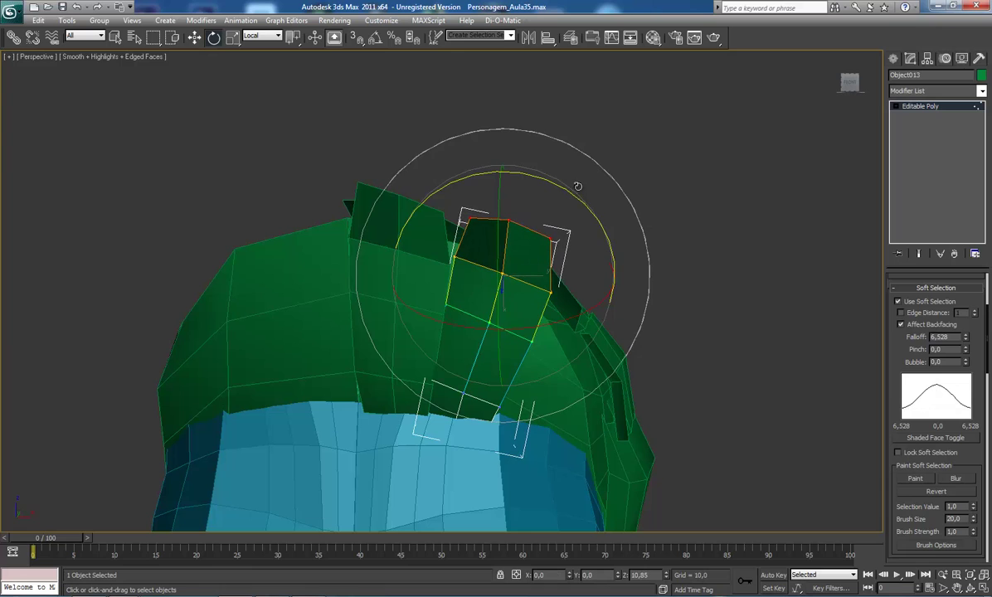
pyautogui.press('w')
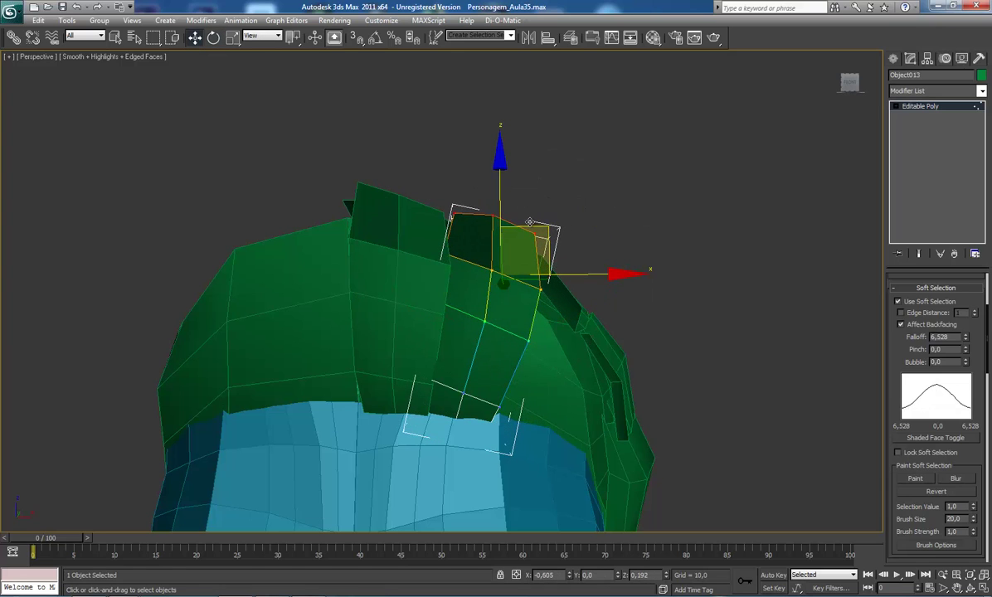
pyautogui.moveTo(530, 222); pyautogui.dragTo(528, 220)
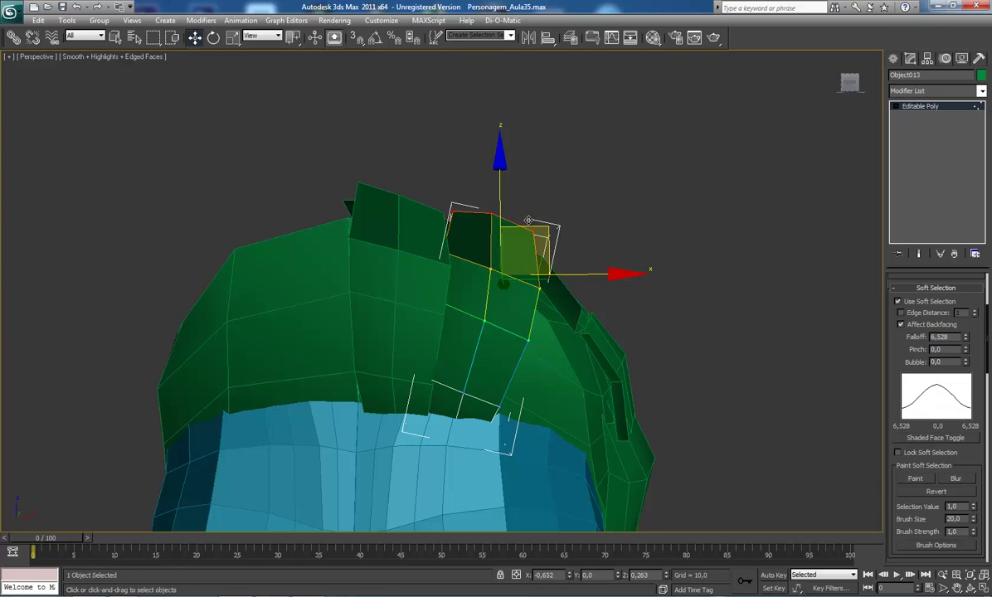
pyautogui.rightClick(528, 219)
pyautogui.click(907, 108)
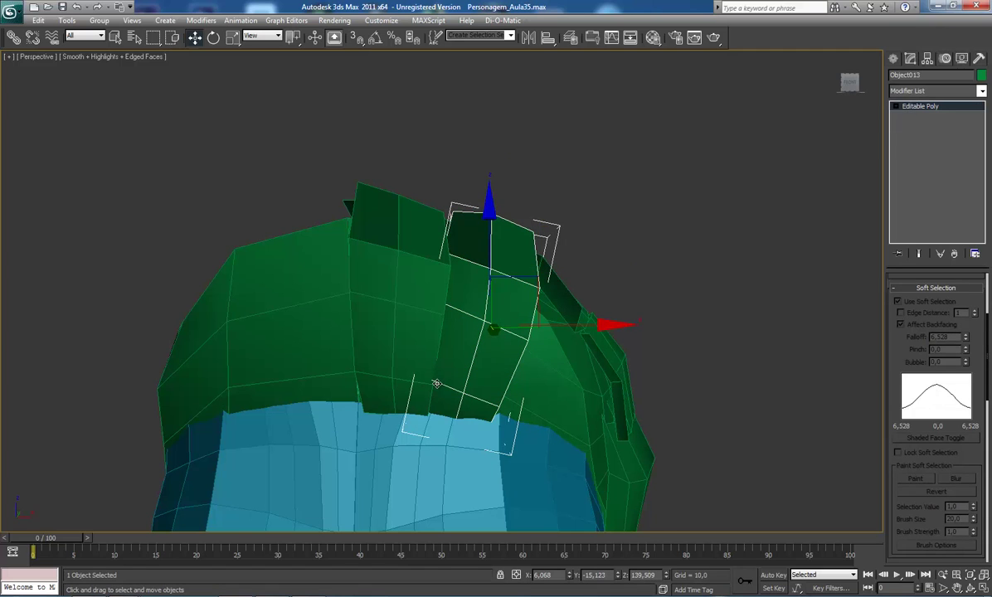
# - At Polygon level, turn off Soft Selection and shift the hair faces slightly
pyautogui.press('4')
pyautogui.keyDown('alt'); pyautogui.moveTo(437, 372); pyautogui.dragTo(380, 389, button='middle'); pyautogui.keyUp('alt')
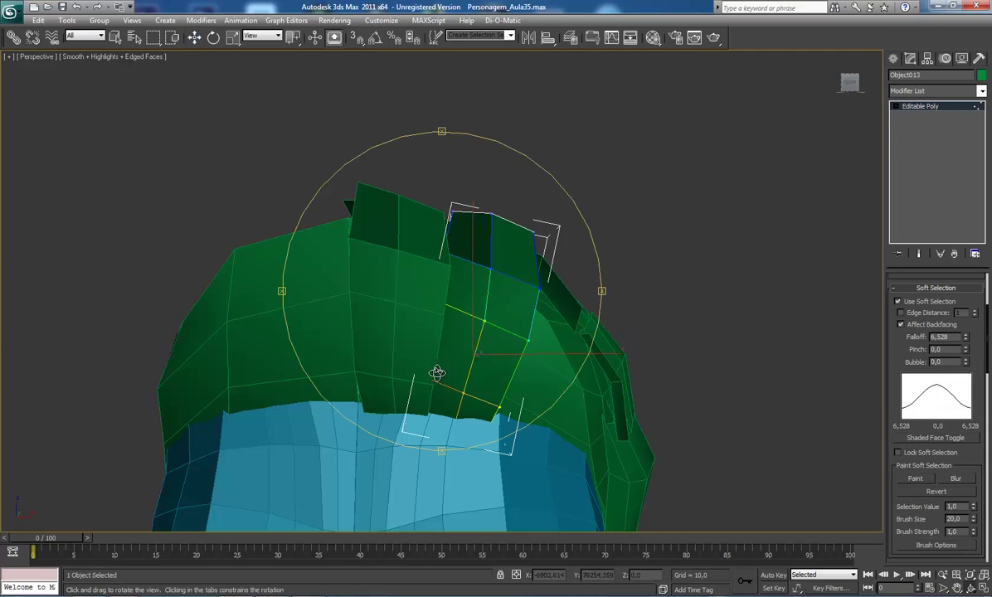
pyautogui.click(898, 301)
pyautogui.press('w')
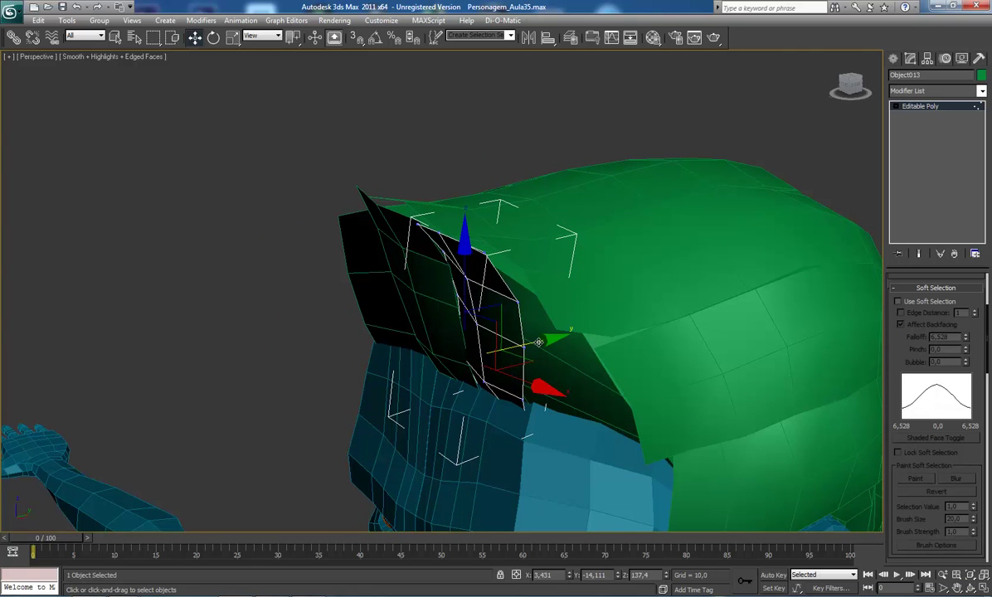
pyautogui.moveTo(540, 341); pyautogui.dragTo(521, 420)
# - Shift-rotate the strand about Z to make a rotated copy
pyautogui.moveTo(446, 323)
pyautogui.keyDown('alt'); pyautogui.mouseDown(button='middle')
pyautogui.moveTo(467, 284)
pyautogui.moveTo(457, 308)
pyautogui.moveTo(306, 300)
pyautogui.moveTo(348, 326)
pyautogui.moveTo(411, 327)
pyautogui.mouseUp(button='middle'); pyautogui.keyUp('alt')
pyautogui.scroll(-4, 410, 327)
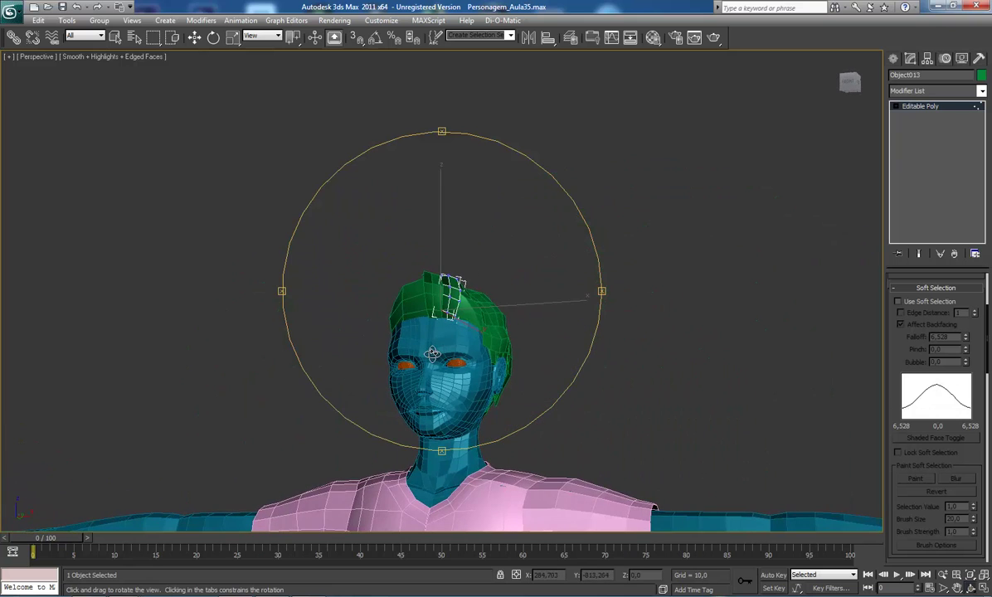
pyautogui.scroll(5, 411, 328)
pyautogui.press('w')
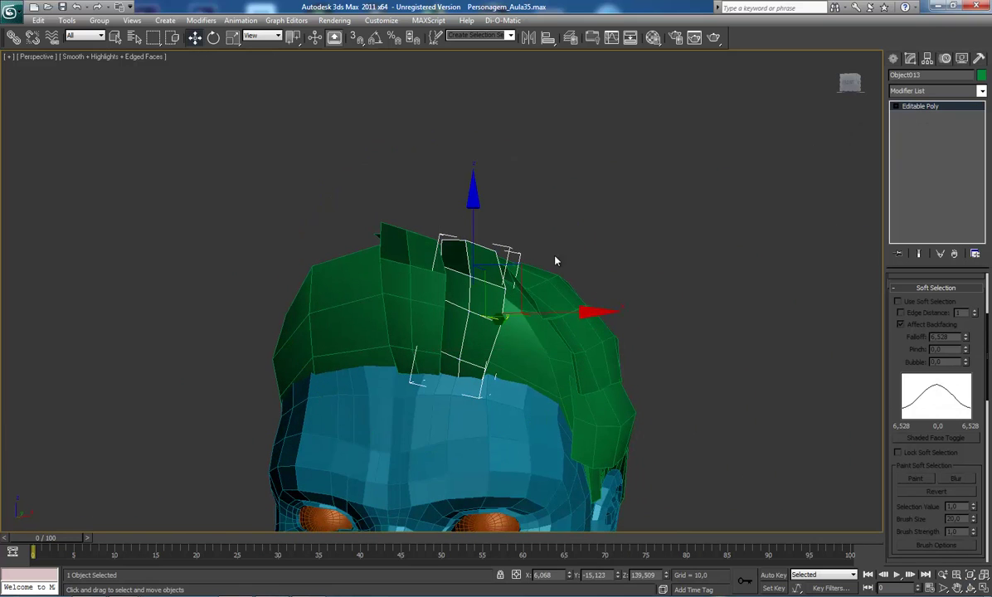
pyautogui.scroll(3, 518, 238)
pyautogui.press('e')
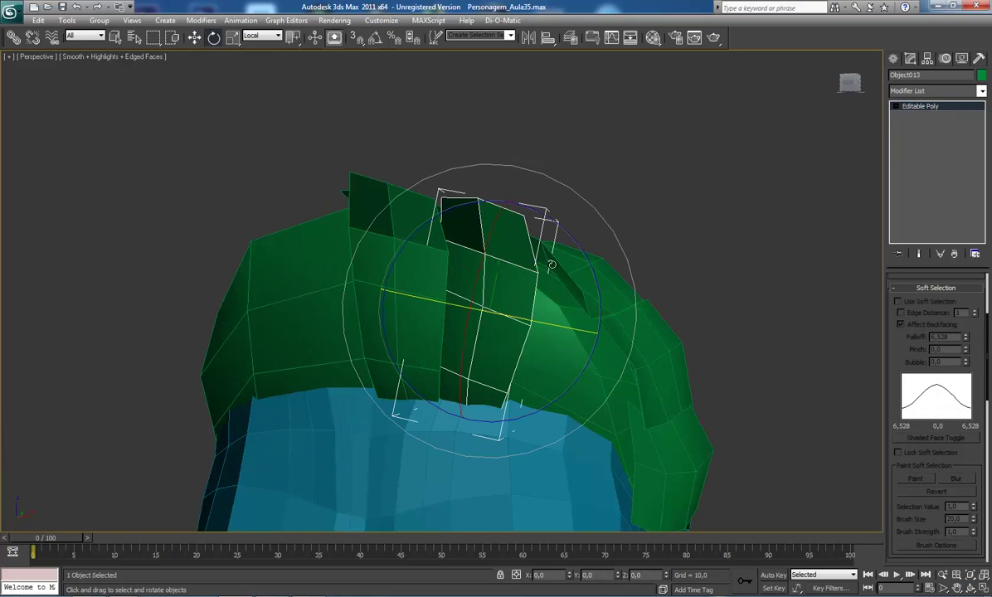
pyautogui.moveTo(553, 248)
pyautogui.mouseDown()
pyautogui.moveTo(594, 277)
pyautogui.moveTo(591, 300)
pyautogui.mouseUp()
# - Confirm the copy and move the new strand right and up
pyautogui.click(497, 355)
pyautogui.press('w')
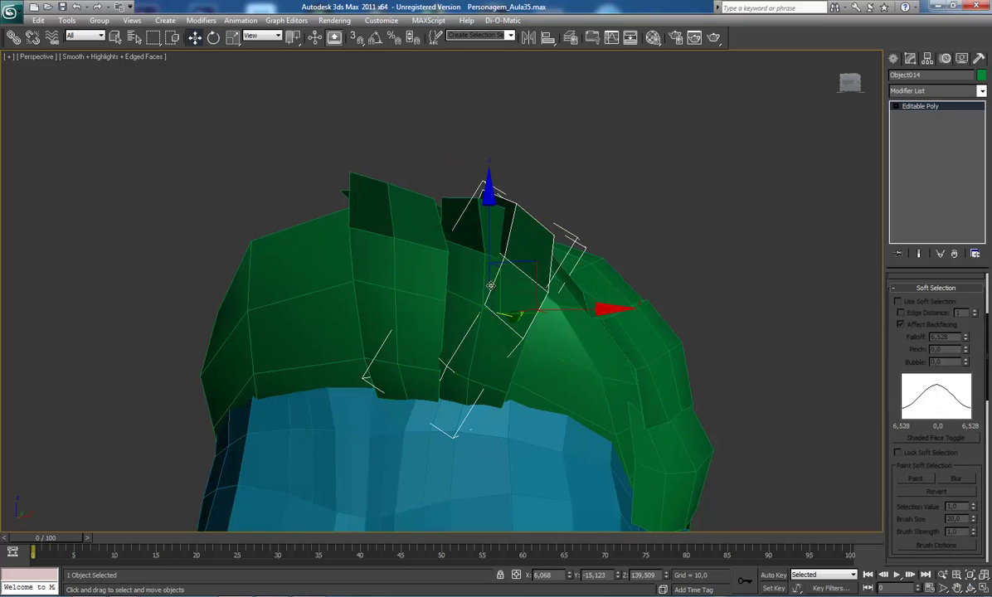
pyautogui.moveTo(563, 288); pyautogui.dragTo(623, 285)
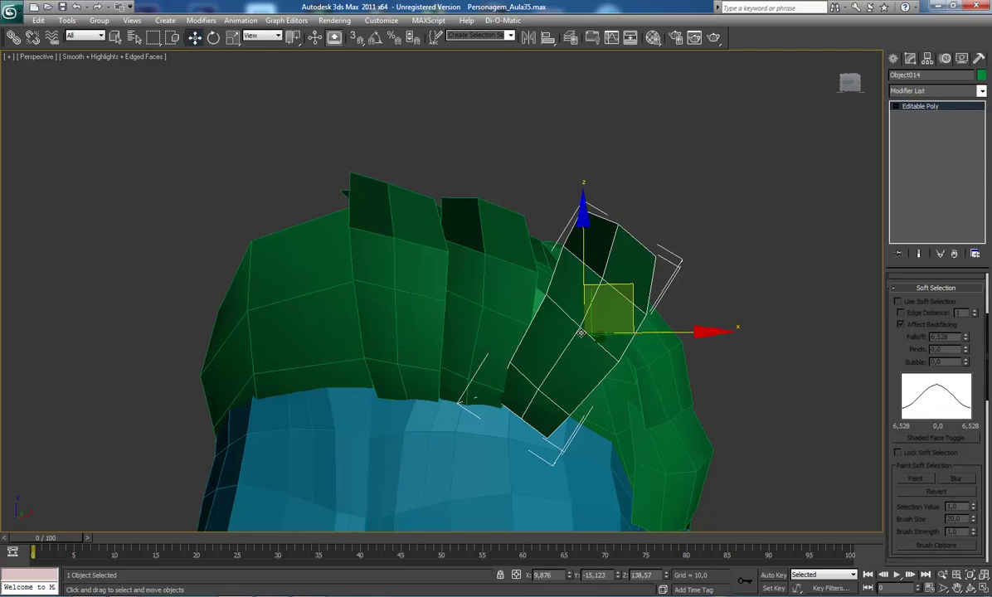
pyautogui.press('e')
# - Tilt the copied strand to a new angle and shift it sideways
pyautogui.keyDown('alt'); pyautogui.moveTo(491, 303); pyautogui.dragTo(490, 340, button='middle'); pyautogui.keyUp('alt')
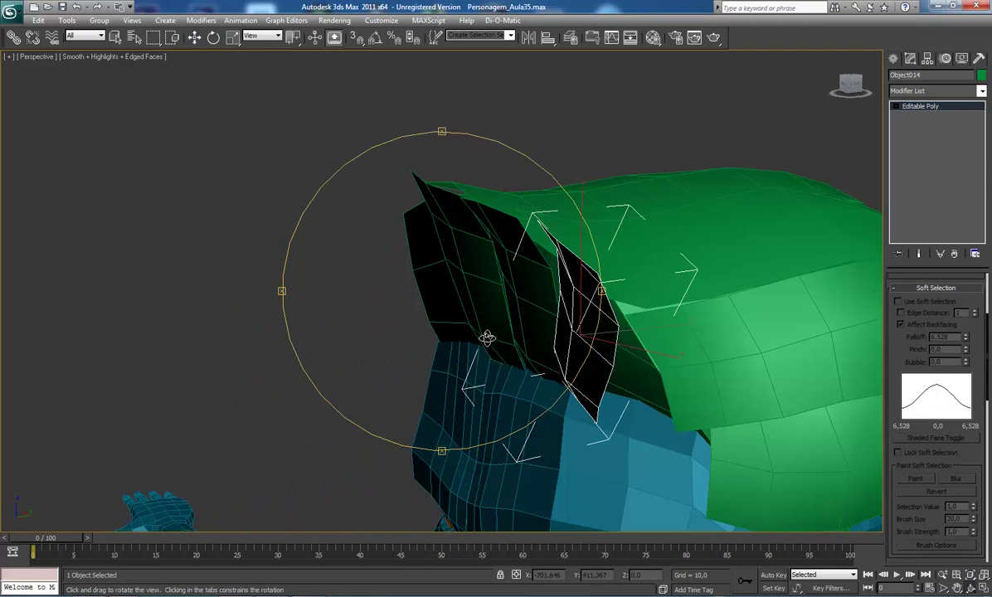
pyautogui.press('w')
pyautogui.press('e')
pyautogui.moveTo(611, 385); pyautogui.dragTo(638, 365)
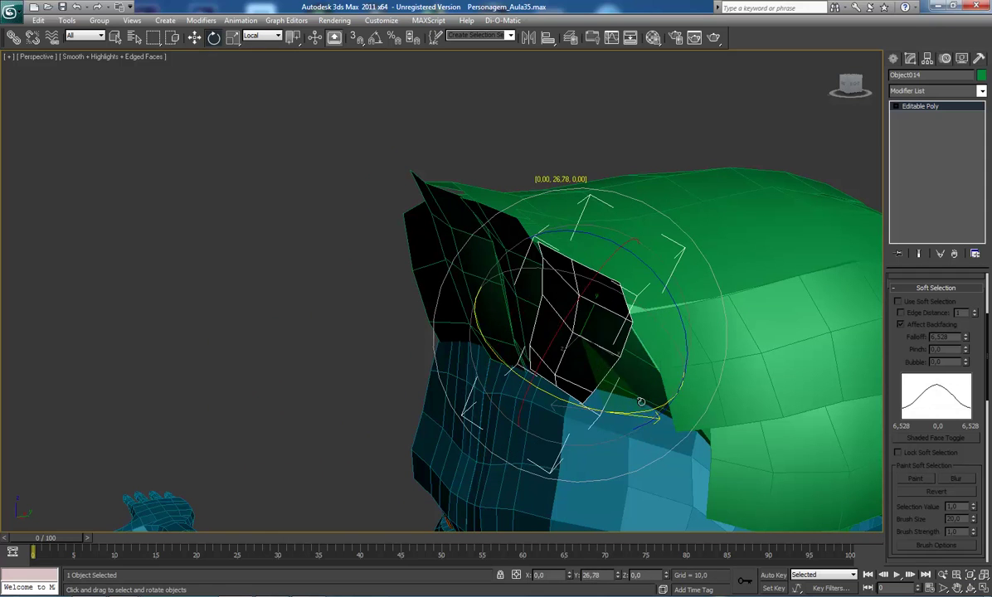
pyautogui.press('w')
pyautogui.moveTo(632, 322)
pyautogui.mouseDown()
pyautogui.moveTo(690, 320)
pyautogui.moveTo(684, 349)
pyautogui.mouseUp()
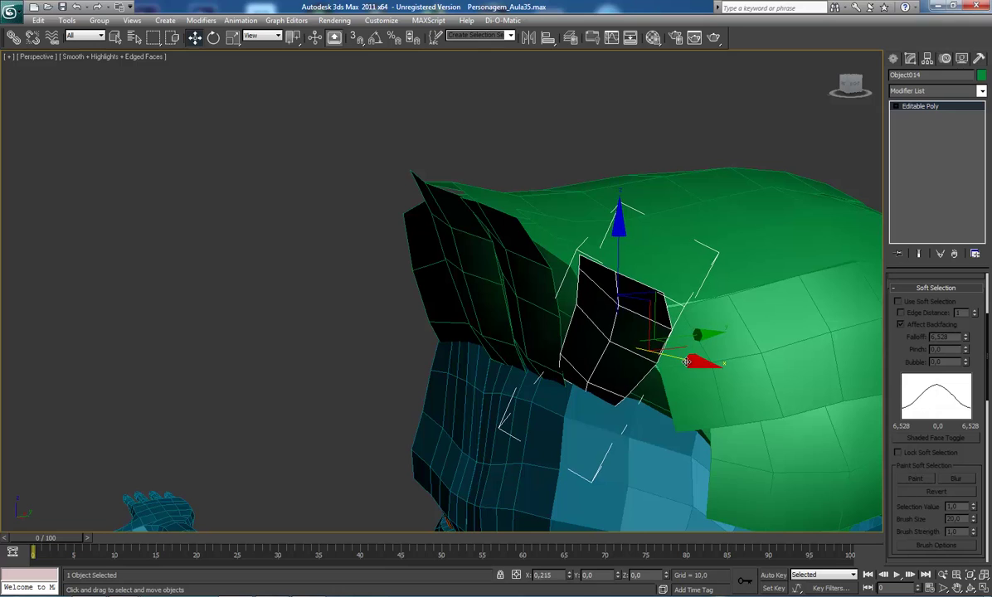
# - Tilt the copy about 3 degrees, nudge it, and turn it to lean along the hairline
pyautogui.scroll(2, 662, 354)
pyautogui.moveTo(644, 346)
pyautogui.keyDown('alt'); pyautogui.mouseDown(button='middle')
pyautogui.moveTo(517, 326)
pyautogui.moveTo(512, 348)
pyautogui.moveTo(505, 299)
pyautogui.moveTo(452, 312)
pyautogui.mouseUp(button='middle'); pyautogui.keyUp('alt')
pyautogui.press('e')
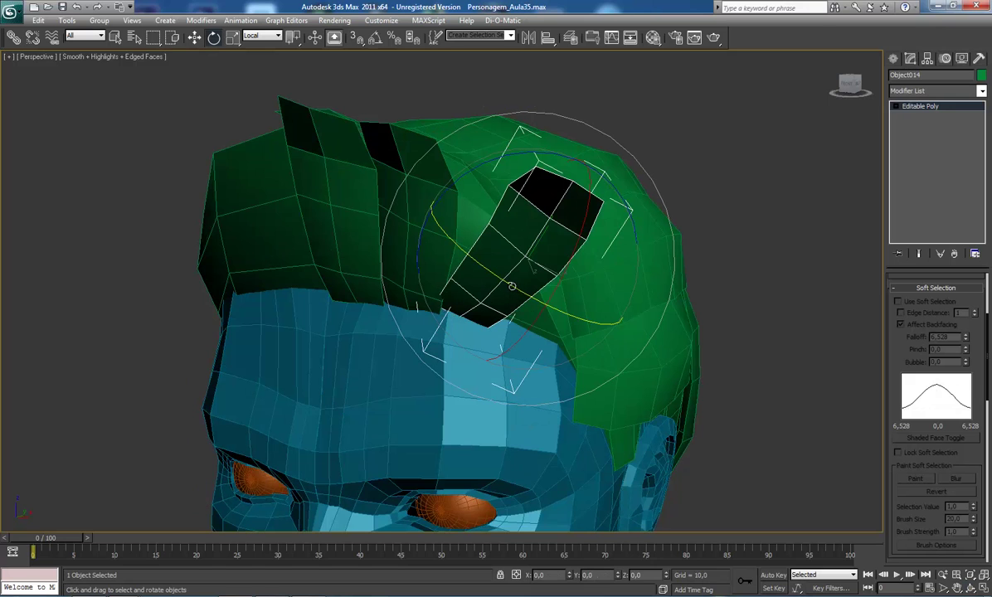
pyautogui.moveTo(532, 267); pyautogui.dragTo(533, 282)
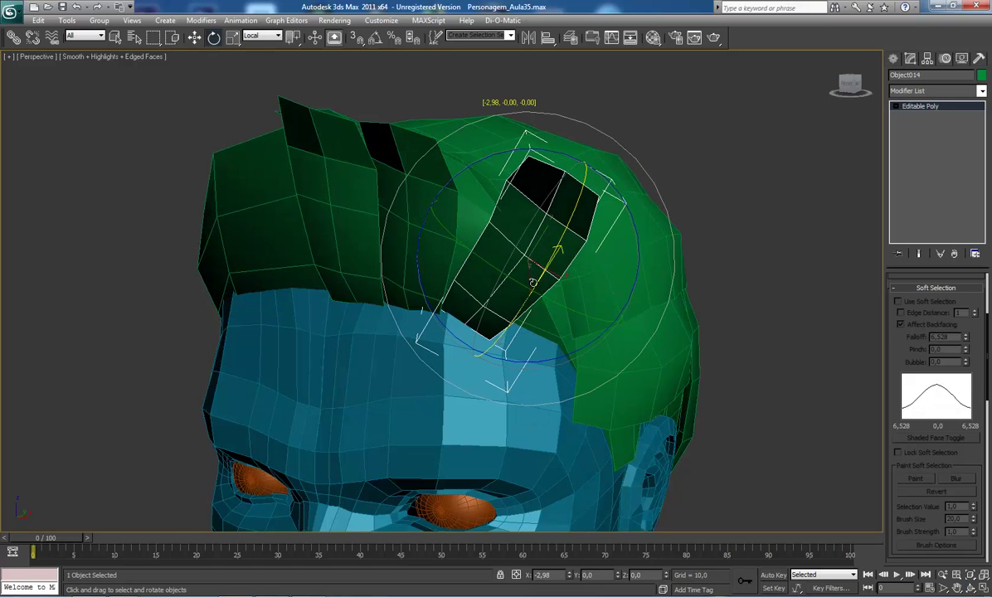
pyautogui.press('w')
pyautogui.moveTo(541, 219); pyautogui.dragTo(562, 219)
pyautogui.press('e')
pyautogui.moveTo(466, 232)
pyautogui.keyDown('alt'); pyautogui.mouseDown(button='middle')
pyautogui.moveTo(436, 254)
pyautogui.moveTo(579, 242)
pyautogui.mouseUp(button='middle'); pyautogui.keyUp('alt')
pyautogui.moveTo(580, 242); pyautogui.dragTo(447, 184)
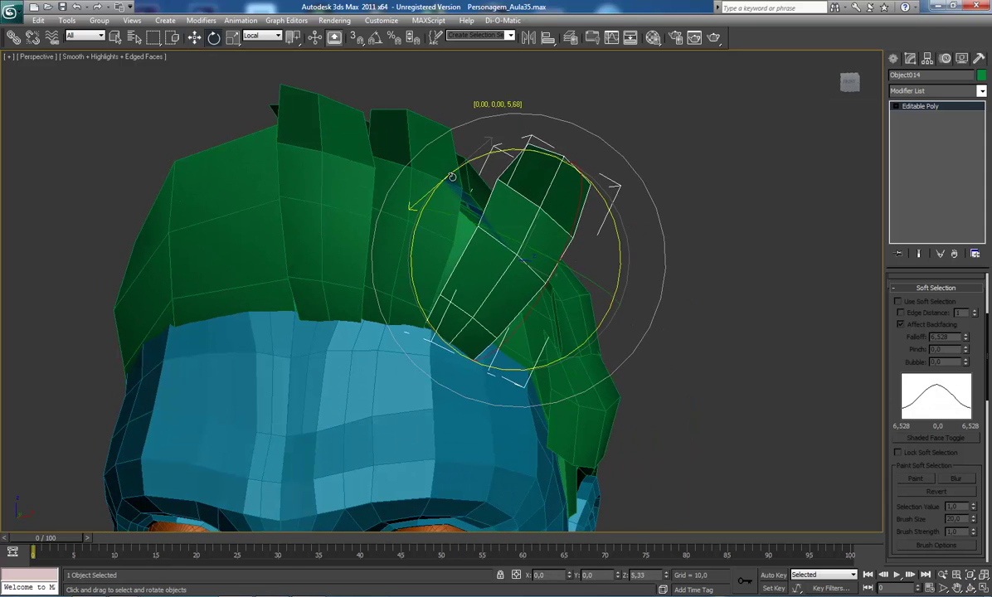
# - Fine-tune the copy's position with small sideways nudges to line up with the tufts
pyautogui.press('w')
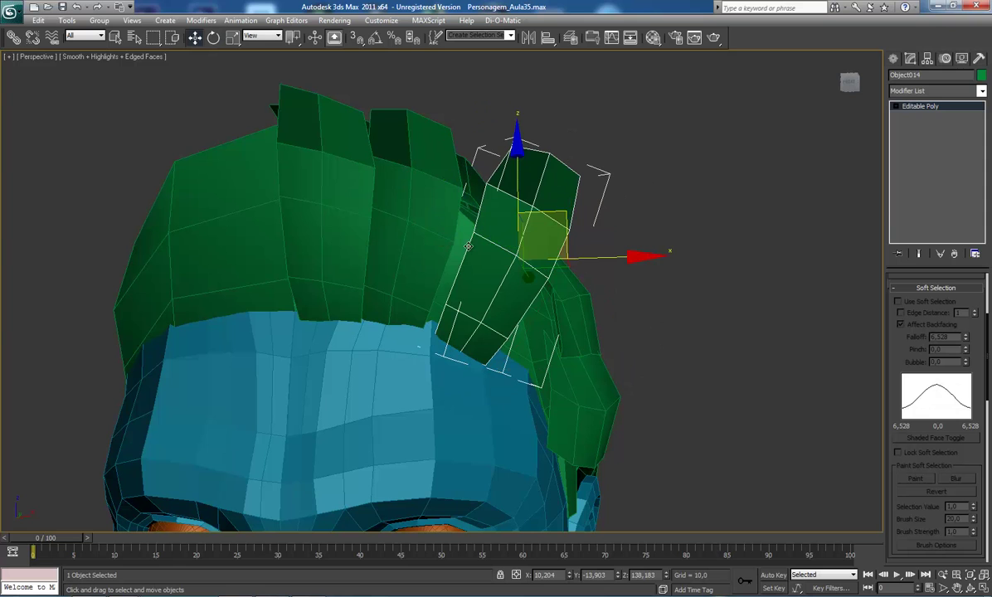
pyautogui.keyDown('alt'); pyautogui.moveTo(469, 246); pyautogui.dragTo(376, 274, button='middle'); pyautogui.keyUp('alt')
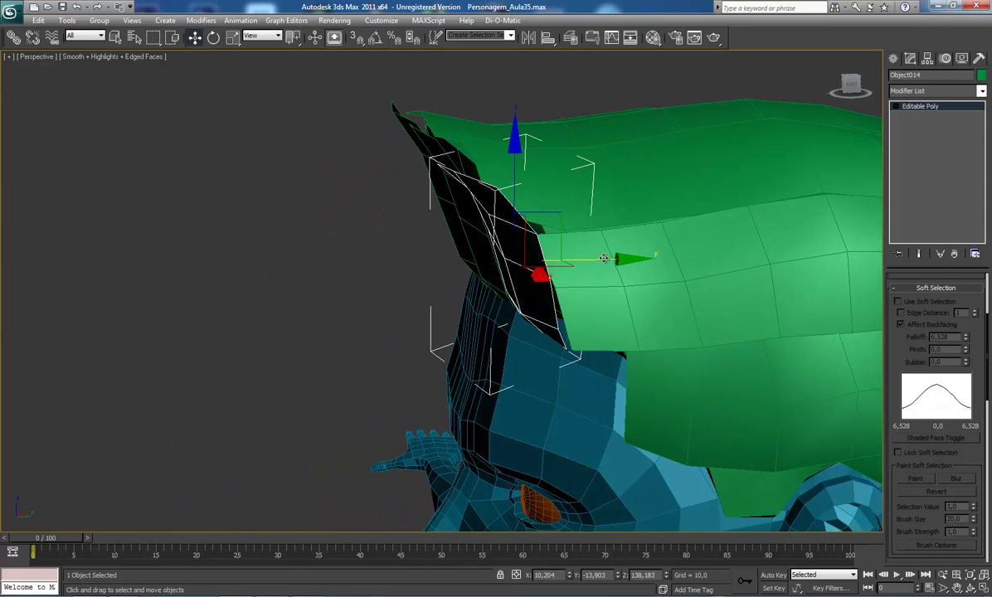
pyautogui.moveTo(604, 258); pyautogui.dragTo(614, 256)
pyautogui.moveTo(558, 274)
pyautogui.keyDown('alt'); pyautogui.mouseDown(button='middle')
pyautogui.moveTo(521, 251)
pyautogui.moveTo(573, 264)
pyautogui.mouseUp(button='middle'); pyautogui.keyUp('alt')
pyautogui.moveTo(614, 257); pyautogui.dragTo(606, 259)
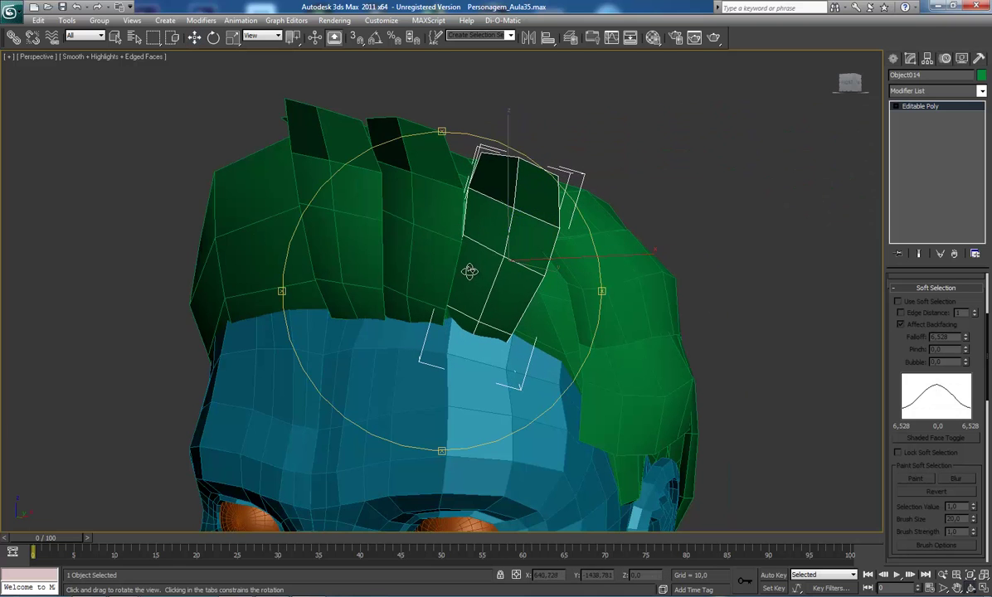
pyautogui.moveTo(470, 271)
pyautogui.keyDown('alt'); pyautogui.mouseDown(button='middle')
pyautogui.moveTo(443, 288)
pyautogui.moveTo(436, 272)
pyautogui.moveTo(447, 268)
pyautogui.moveTo(417, 284)
pyautogui.moveTo(633, 194)
pyautogui.mouseUp(button='middle'); pyautogui.keyUp('alt')
pyautogui.scroll(3, 454, 297)
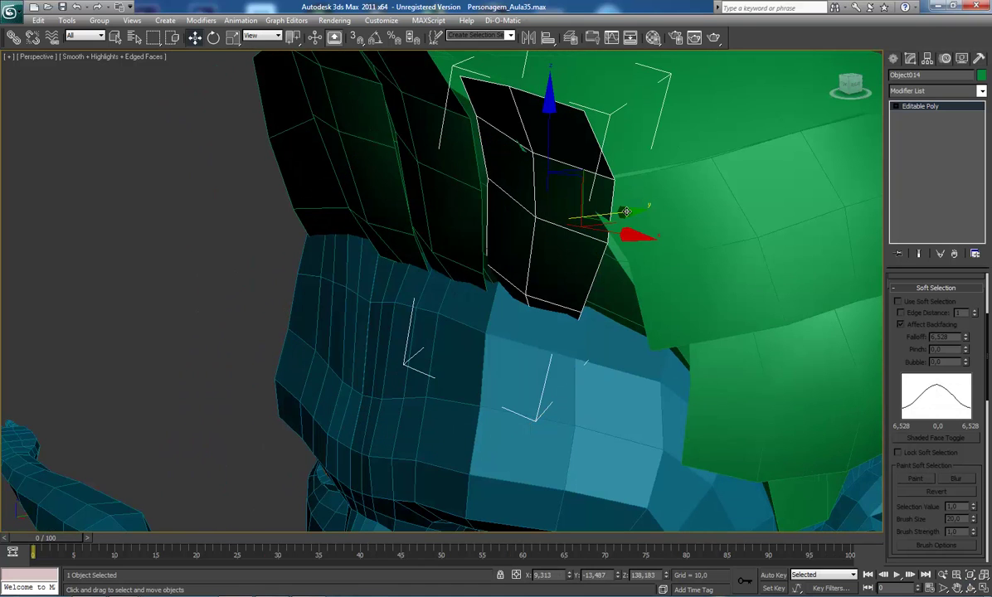
pyautogui.moveTo(622, 214); pyautogui.dragTo(616, 214)
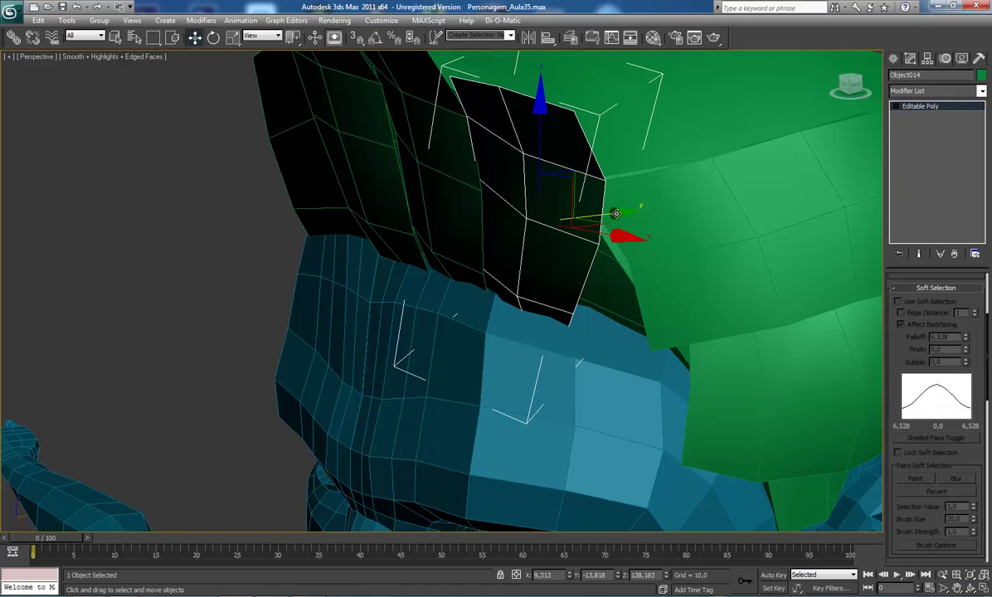
pyautogui.moveTo(586, 215)
pyautogui.keyDown('alt'); pyautogui.mouseDown(button='middle')
pyautogui.moveTo(472, 251)
pyautogui.moveTo(482, 243)
pyautogui.mouseUp(button='middle'); pyautogui.keyUp('alt')
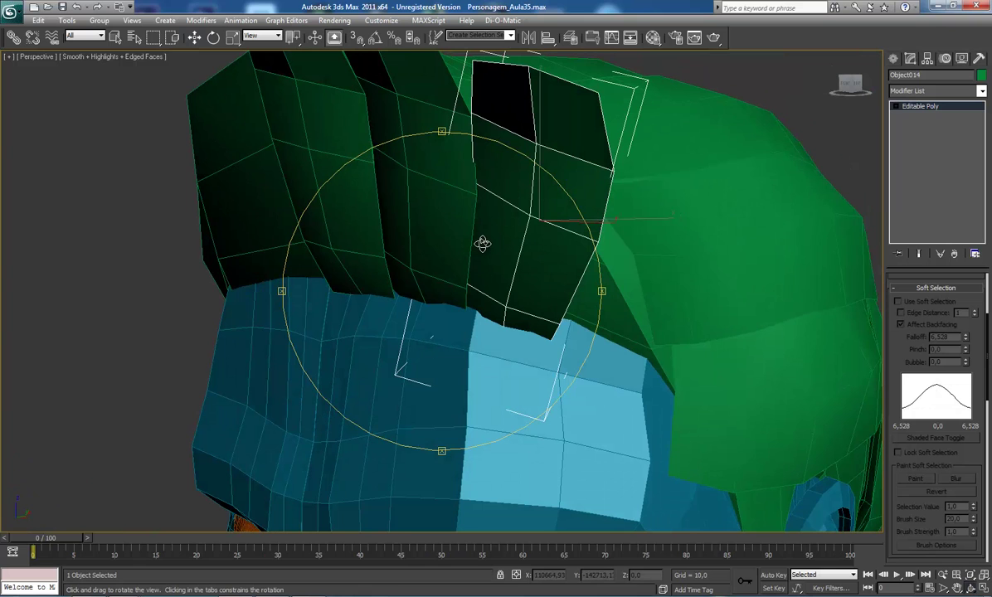
pyautogui.moveTo(421, 254)
pyautogui.keyDown('alt'); pyautogui.mouseDown(button='middle')
pyautogui.moveTo(437, 294)
pyautogui.moveTo(402, 282)
pyautogui.mouseUp(button='middle'); pyautogui.keyUp('alt')
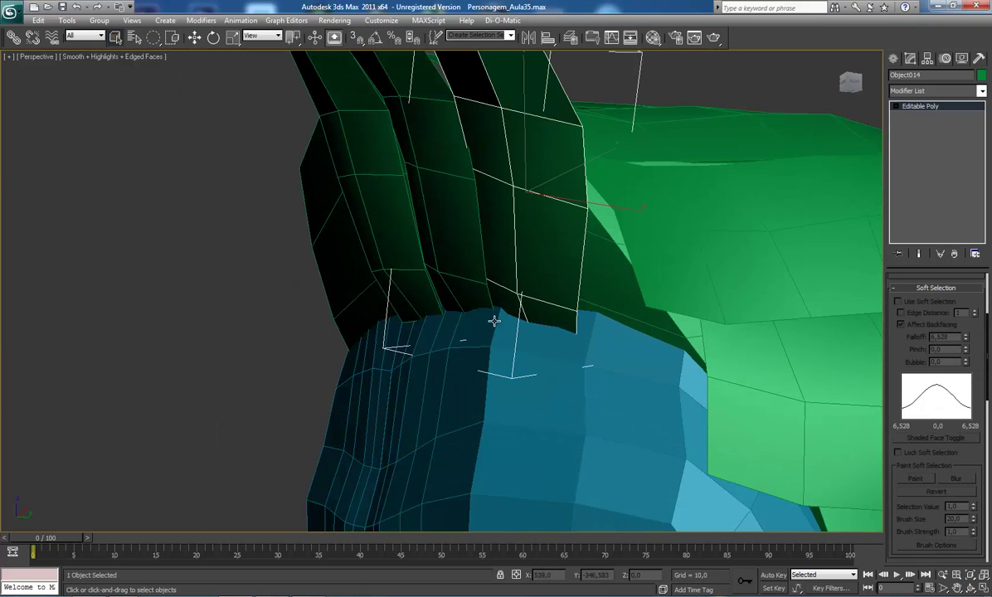
# - Select an edge at the dark strand's lower end and shift it along Y
pyautogui.click(468, 319)
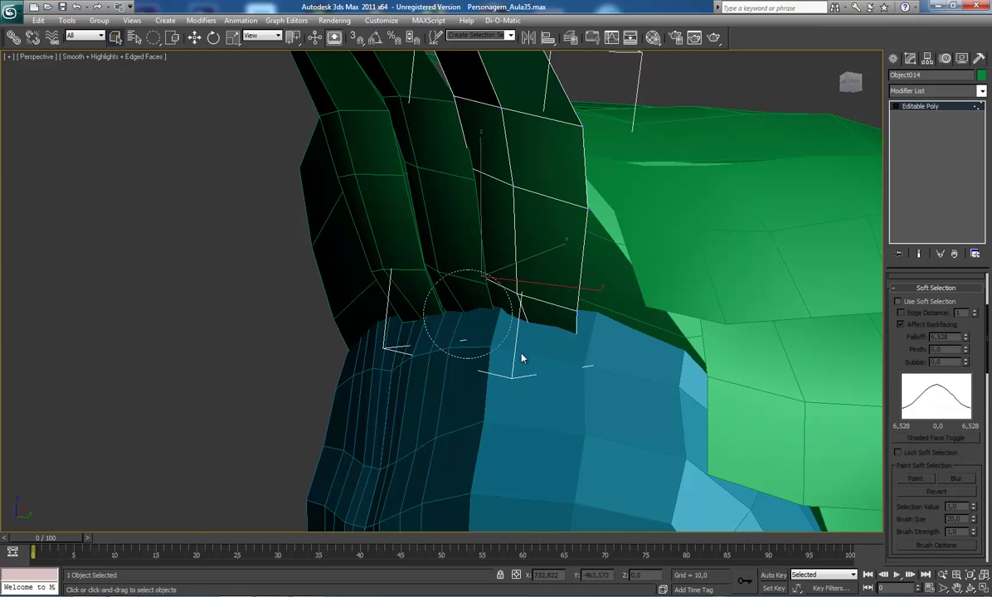
pyautogui.click(158, 40)
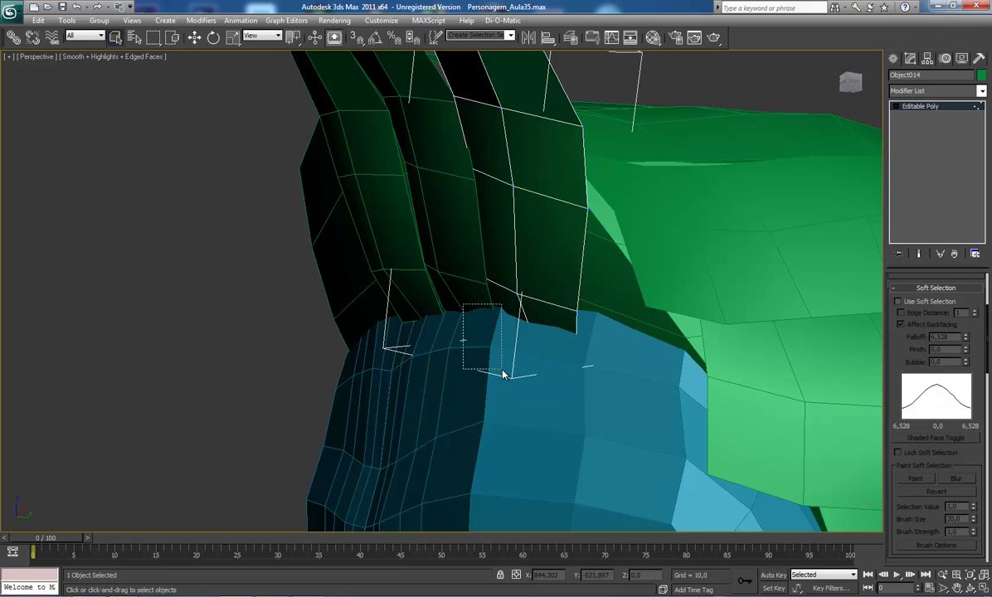
pyautogui.click(548, 375)
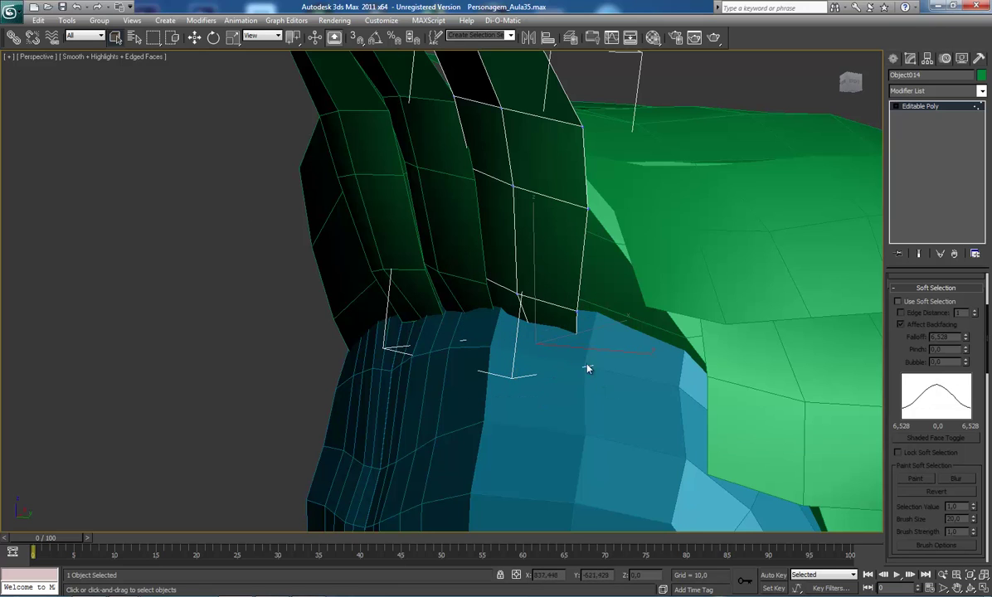
pyautogui.press('w')
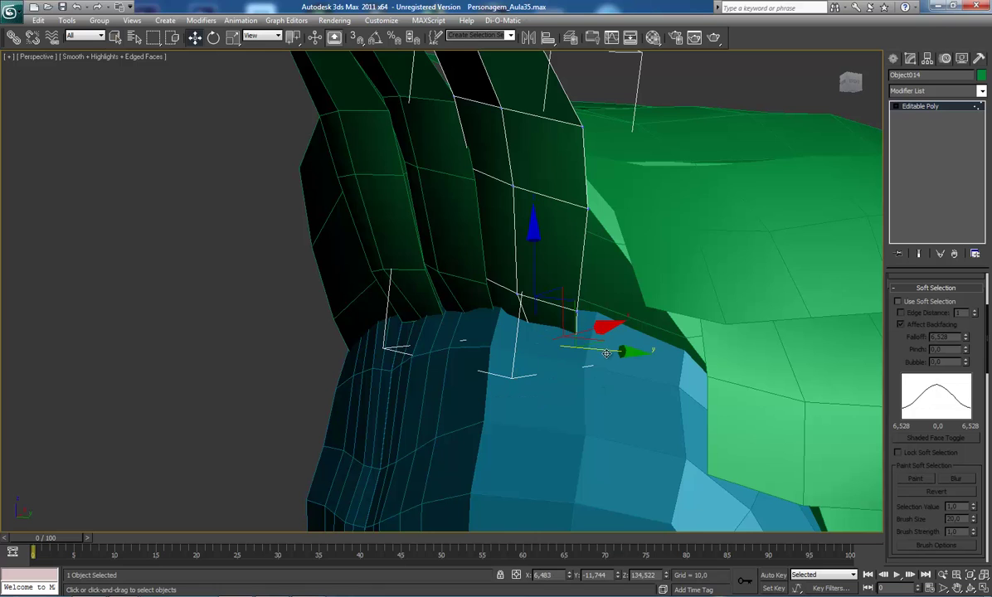
pyautogui.moveTo(606, 353); pyautogui.dragTo(631, 346)
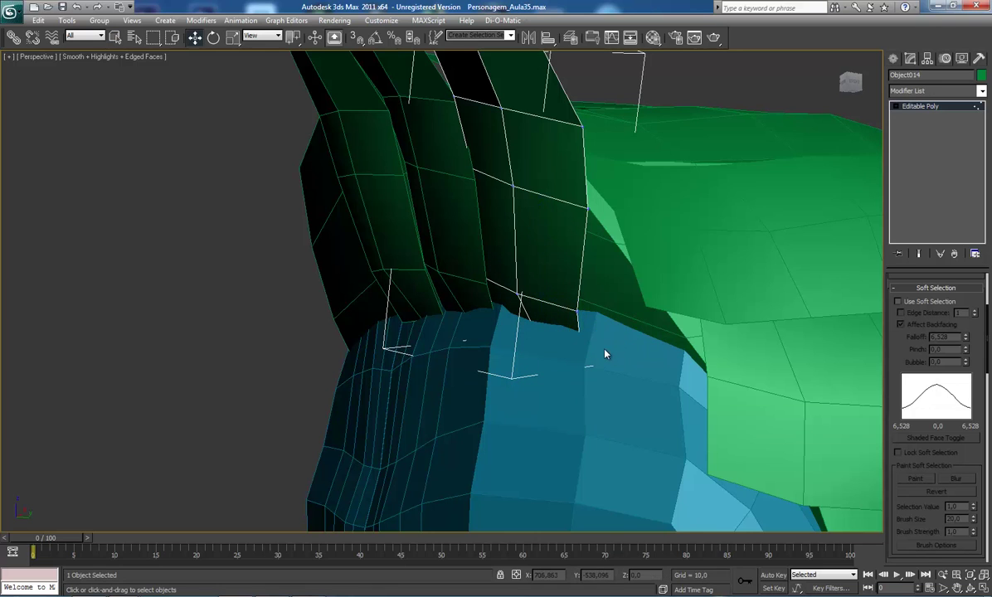
pyautogui.moveTo(594, 347); pyautogui.dragTo(620, 347)
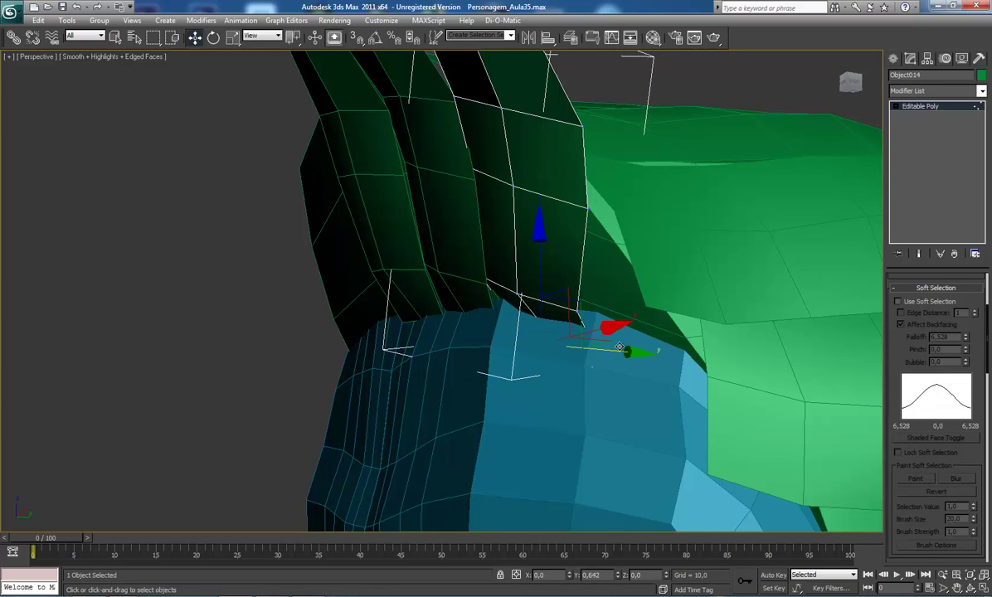
# - Rotate that edge, then pull the strand's base vertices up against the forehead
pyautogui.press('e')
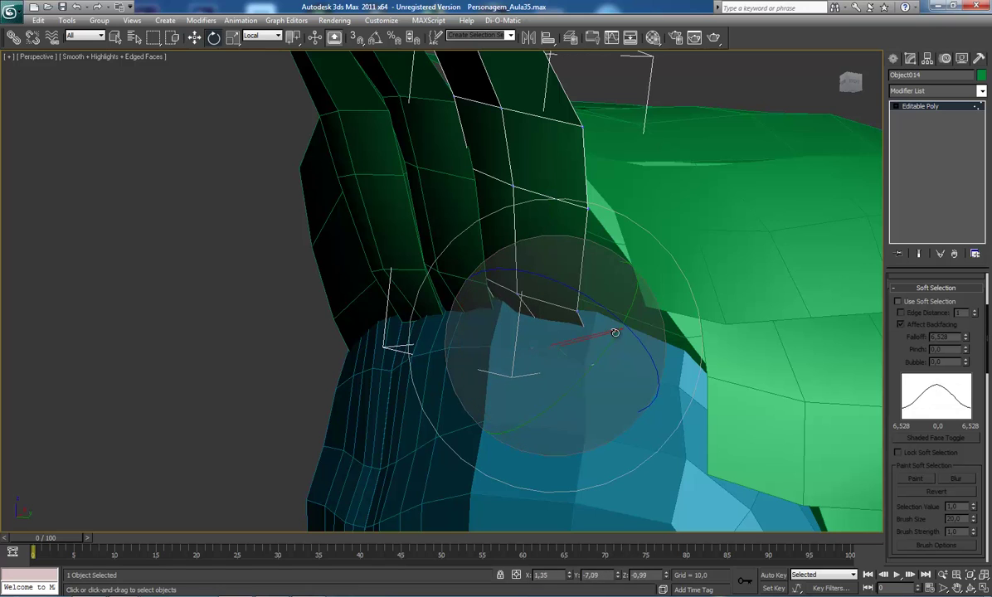
pyautogui.moveTo(603, 342); pyautogui.dragTo(594, 306)
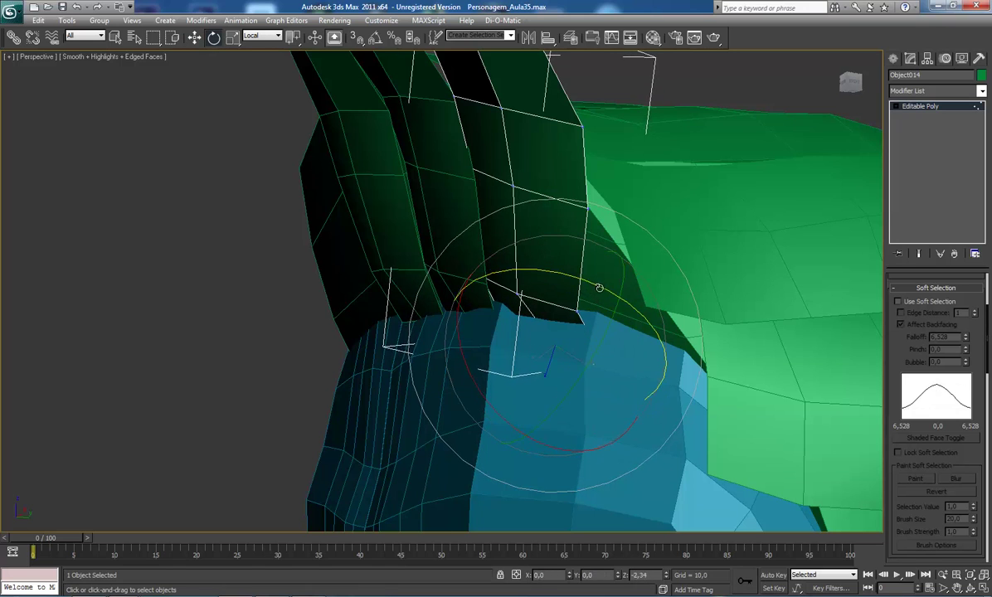
pyautogui.press('w')
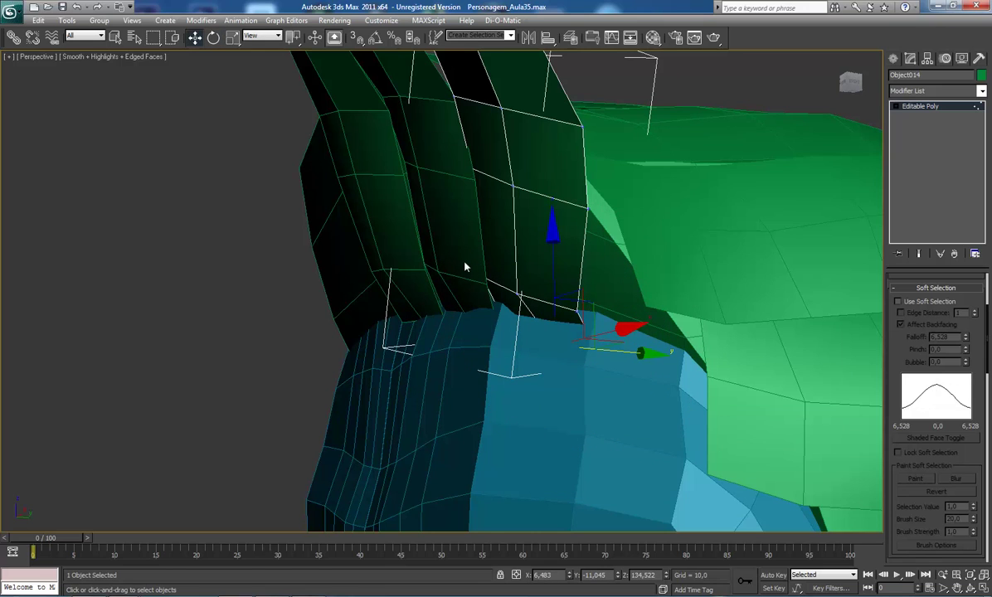
pyautogui.moveTo(510, 301); pyautogui.dragTo(594, 314)
pyautogui.moveTo(517, 222)
pyautogui.mouseDown()
pyautogui.moveTo(519, 199)
pyautogui.moveTo(518, 214)
pyautogui.mouseUp()
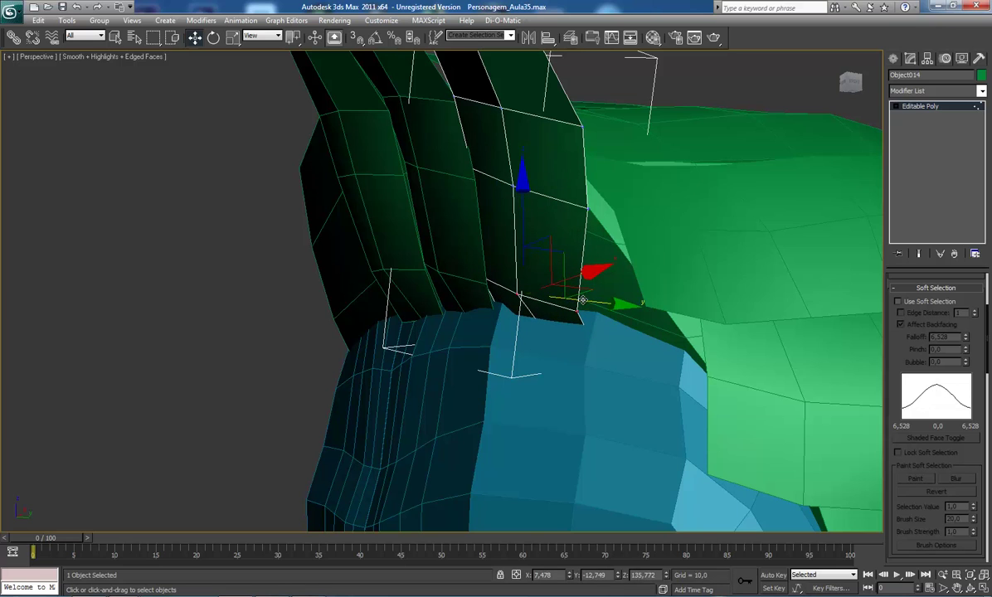
pyautogui.moveTo(584, 300)
pyautogui.keyDown('alt'); pyautogui.mouseDown(button='middle')
pyautogui.moveTo(469, 288)
pyautogui.moveTo(463, 268)
pyautogui.moveTo(456, 281)
pyautogui.moveTo(501, 256)
pyautogui.moveTo(496, 274)
pyautogui.moveTo(426, 290)
pyautogui.mouseUp(button='middle'); pyautogui.keyUp('alt')
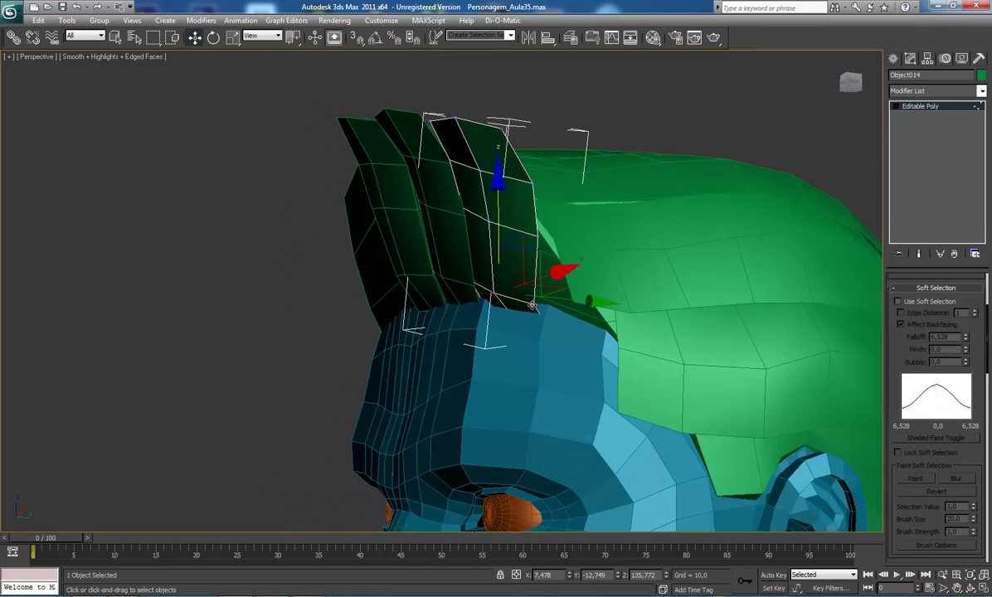
# - Nudge a top vertex up and right, then box-select the front strand's top vertices
pyautogui.click(544, 278)
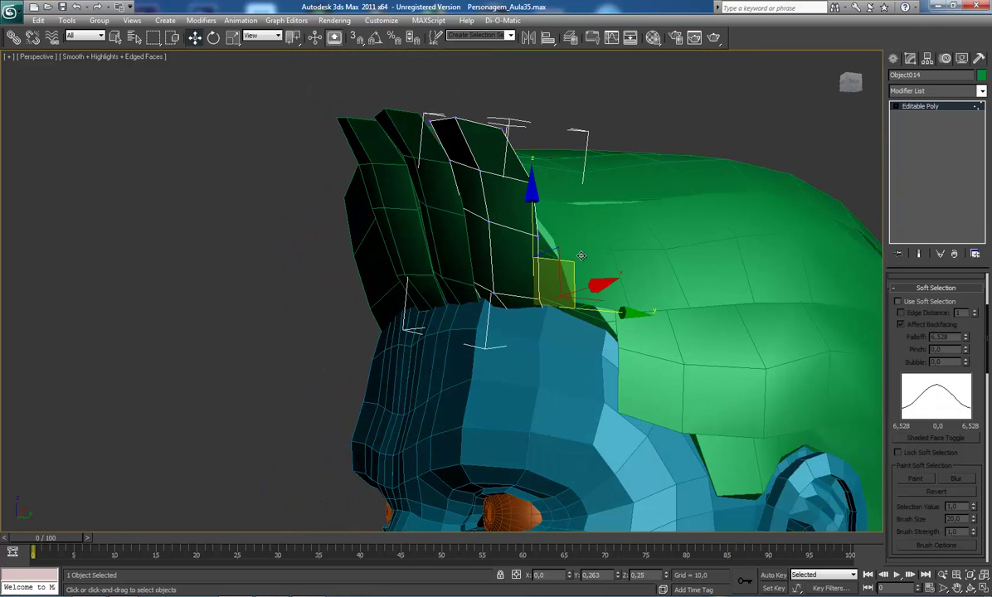
pyautogui.moveTo(582, 256); pyautogui.dragTo(487, 206)
pyautogui.moveTo(400, 261)
pyautogui.keyDown('alt'); pyautogui.mouseDown(button='middle')
pyautogui.moveTo(451, 257)
pyautogui.moveTo(453, 297)
pyautogui.moveTo(433, 264)
pyautogui.mouseUp(button='middle'); pyautogui.keyUp('alt')
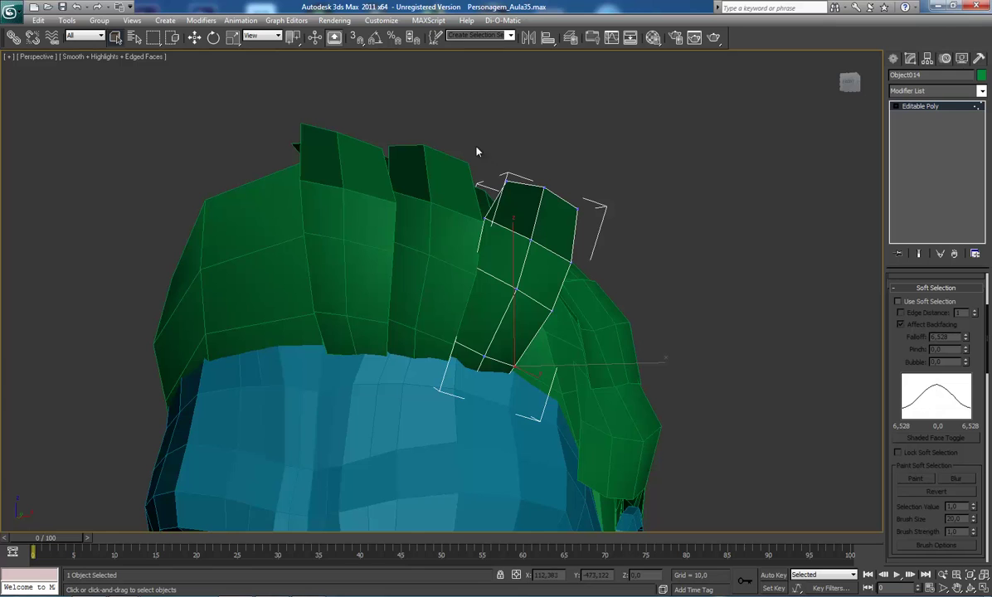
pyautogui.moveTo(470, 143)
pyautogui.mouseDown()
pyautogui.moveTo(482, 249)
pyautogui.moveTo(600, 319)
pyautogui.mouseUp()
pyautogui.press('w')
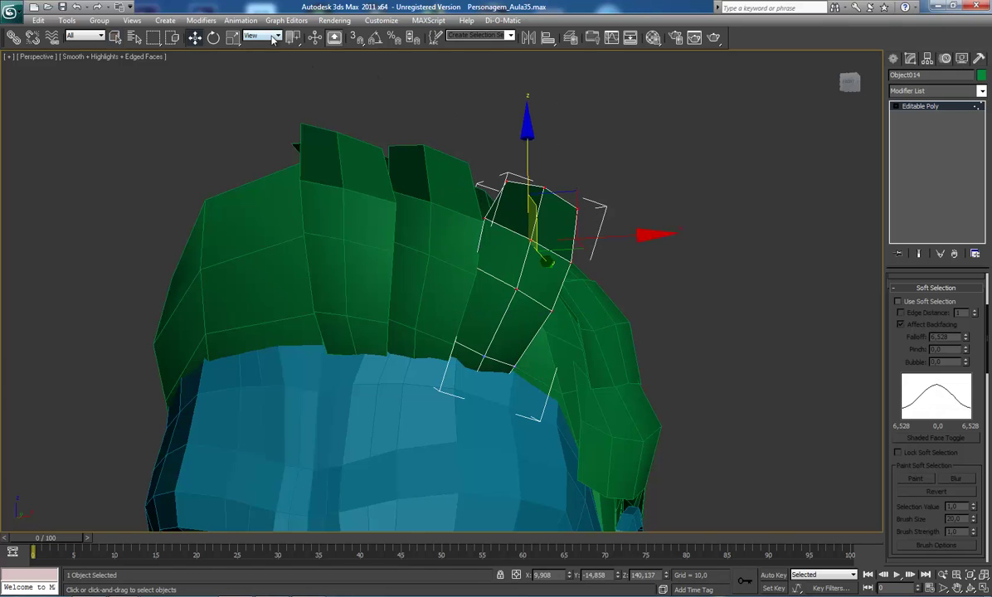
# - Save the scene and nudge the top vertices slightly, switching from Local to World coordinates
pyautogui.click(273, 36)
pyautogui.click(261, 82)
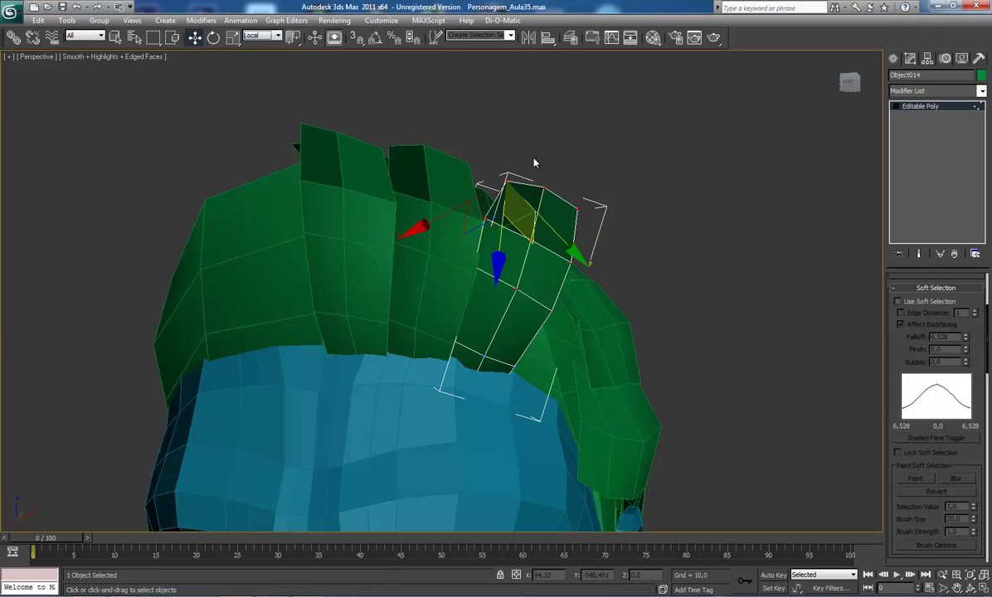
pyautogui.hotkey('ctrl', 's')
pyautogui.click(259, 36)
pyautogui.click(251, 62)
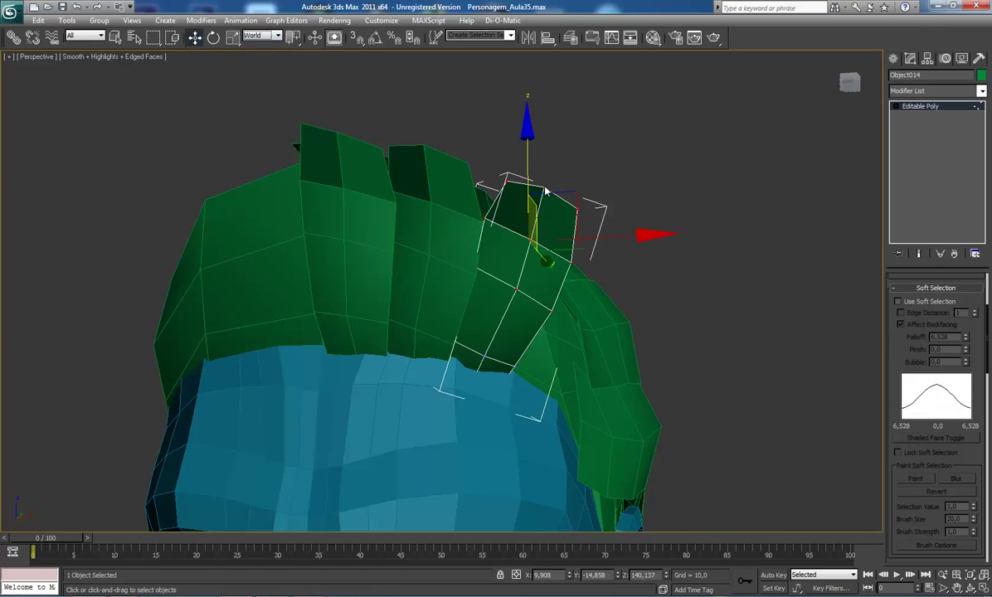
pyautogui.moveTo(569, 206); pyautogui.dragTo(568, 214)
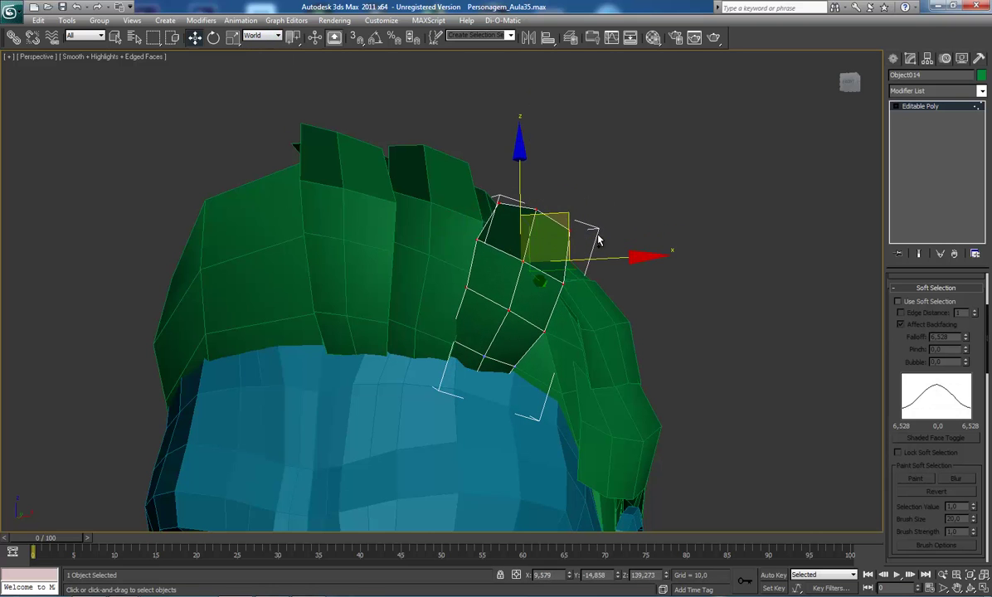
pyautogui.press('e')
pyautogui.moveTo(597, 240)
pyautogui.keyDown('alt'); pyautogui.mouseDown(button='middle')
pyautogui.moveTo(399, 283)
pyautogui.moveTo(558, 341)
pyautogui.mouseUp(button='middle'); pyautogui.keyUp('alt')
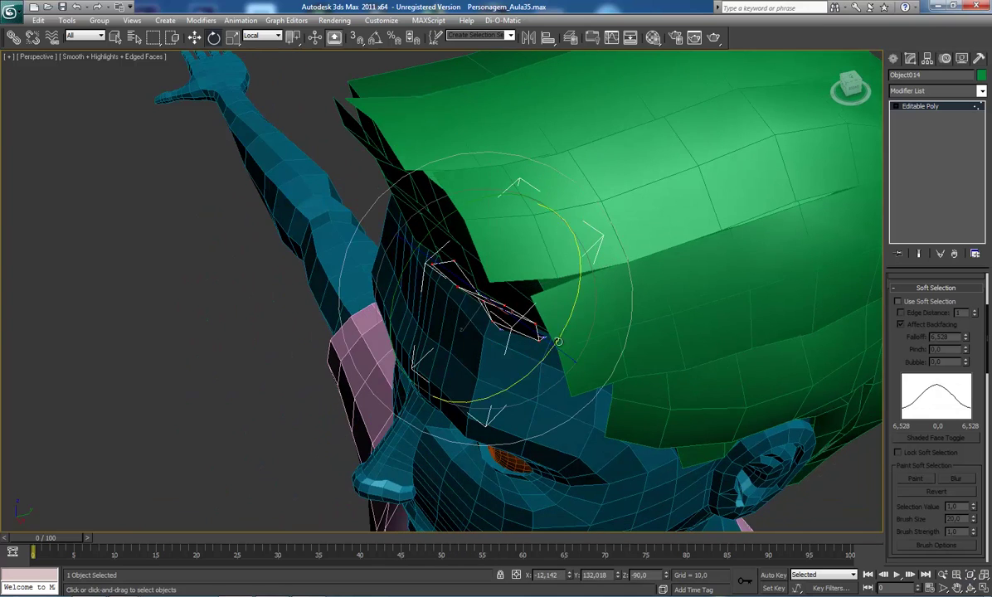
# - Tilt the strand's base edges about 8.7° and refine the selected strand polygons
pyautogui.moveTo(559, 341); pyautogui.dragTo(565, 330)
pyautogui.moveTo(554, 328)
pyautogui.keyDown('alt'); pyautogui.mouseDown(button='middle')
pyautogui.moveTo(460, 252)
pyautogui.moveTo(482, 231)
pyautogui.moveTo(460, 258)
pyautogui.moveTo(479, 277)
pyautogui.mouseUp(button='middle'); pyautogui.keyUp('alt')
pyautogui.press('w')
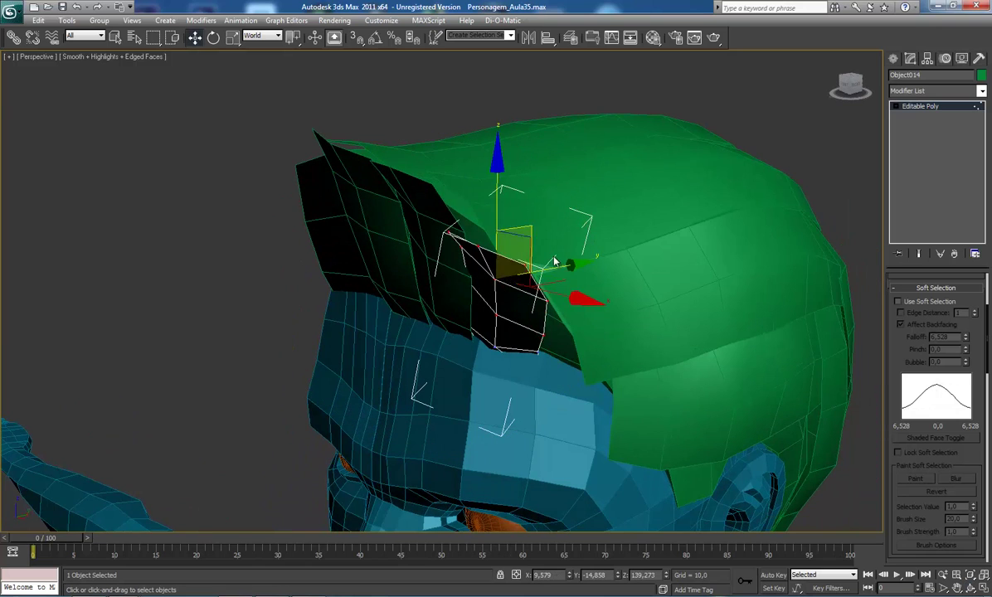
pyautogui.moveTo(567, 265); pyautogui.dragTo(573, 264)
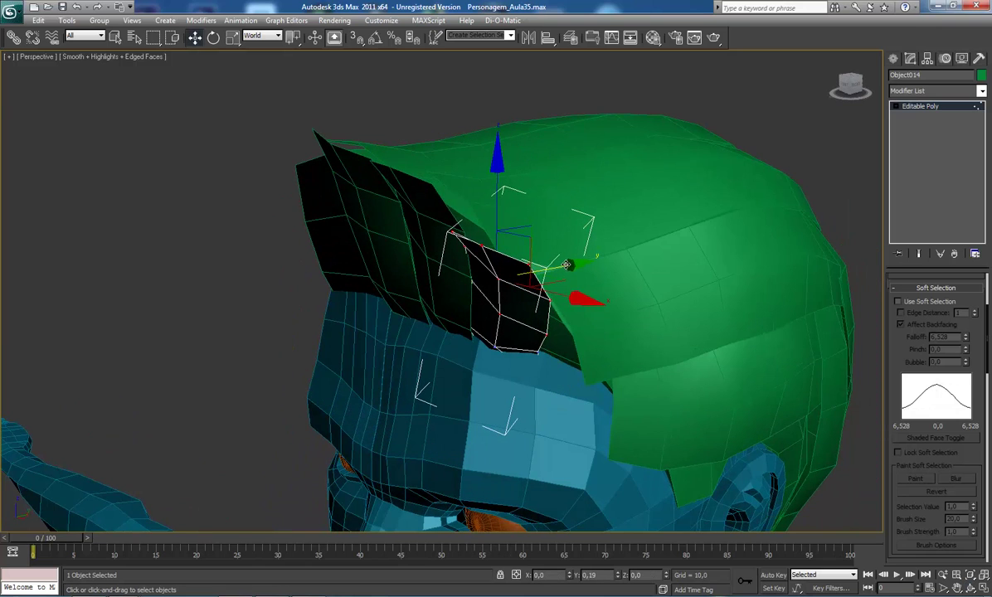
pyautogui.keyDown('ctrl'); pyautogui.click(490, 251); pyautogui.keyUp('ctrl')
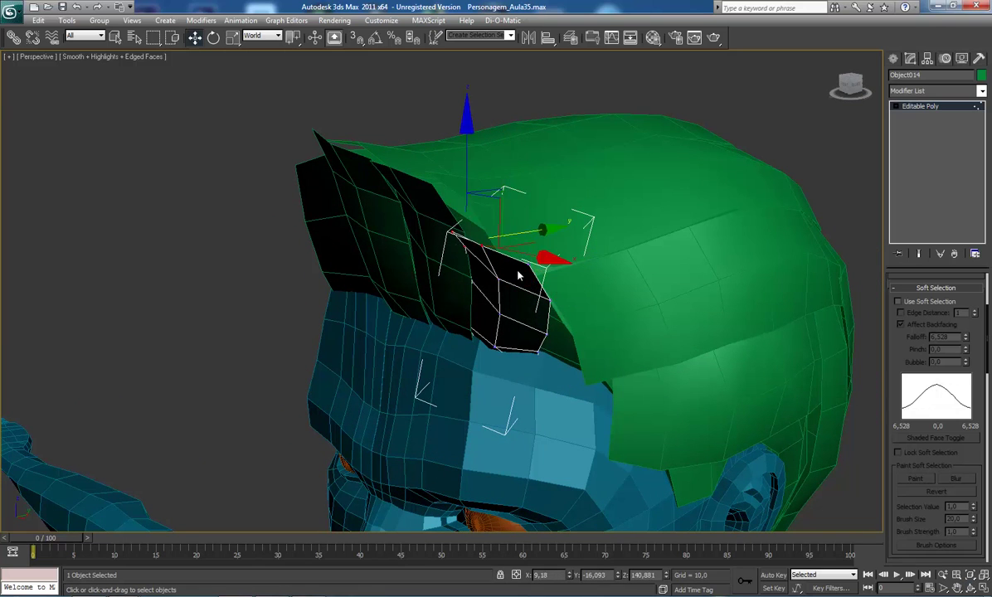
pyautogui.keyDown('ctrl'); pyautogui.click(454, 231); pyautogui.keyUp('ctrl')
pyautogui.keyDown('ctrl'); pyautogui.click(488, 251); pyautogui.keyUp('ctrl')
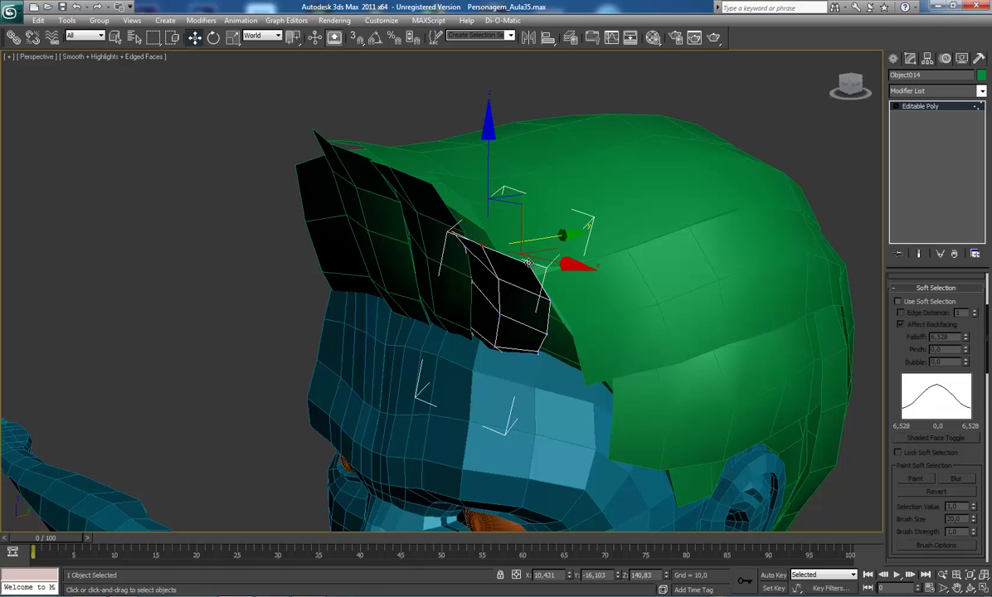
pyautogui.keyDown('ctrl'); pyautogui.click(496, 260); pyautogui.keyUp('ctrl')
pyautogui.keyDown('ctrl'); pyautogui.click(467, 246); pyautogui.keyUp('ctrl')
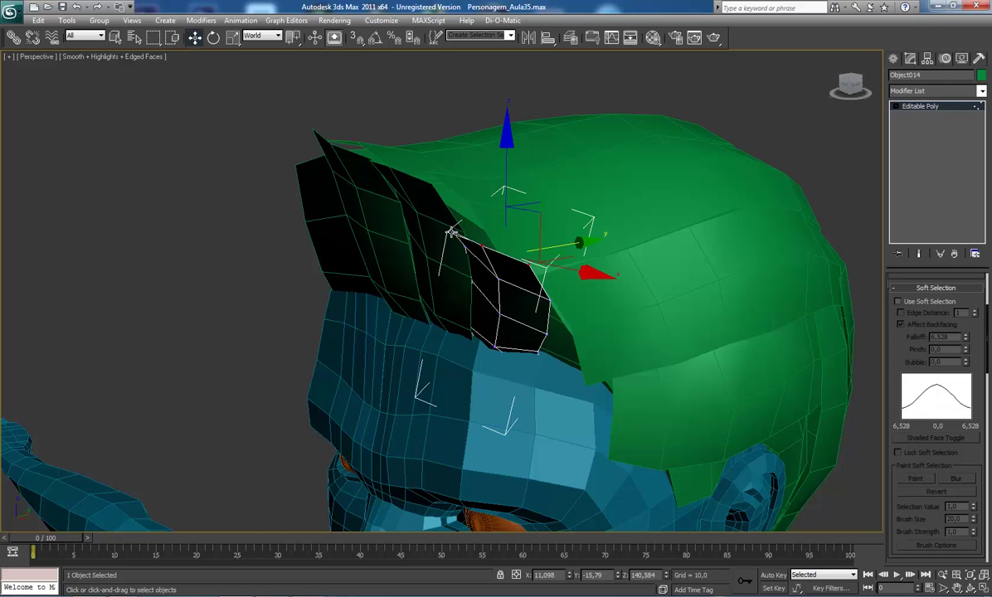
pyautogui.keyDown('ctrl'); pyautogui.click(475, 249); pyautogui.keyUp('ctrl')
# - Enable Soft Selection (falloff 6,528) and drag the polygons toward the green hair
pyautogui.click(909, 303)
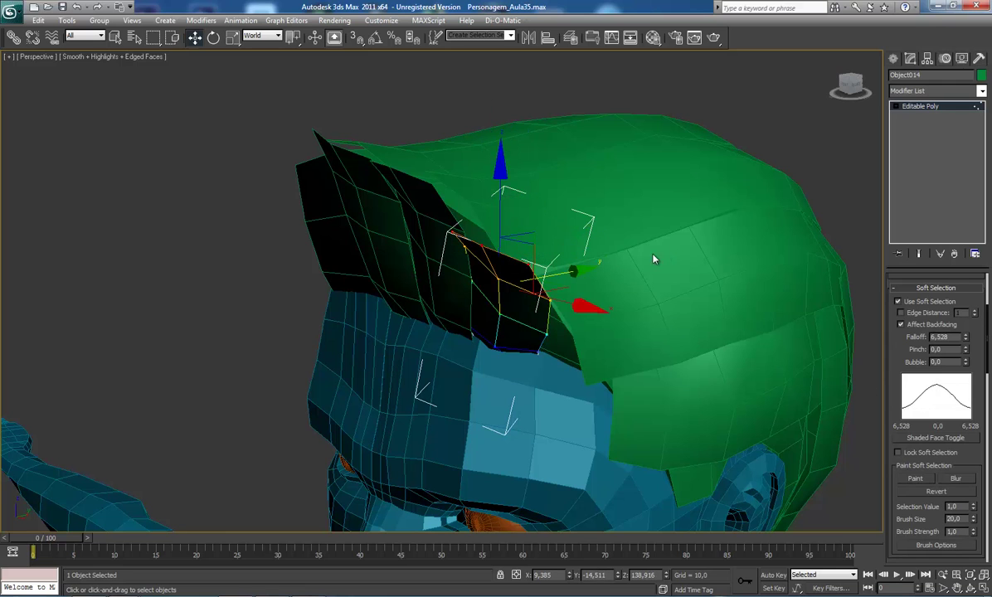
pyautogui.moveTo(571, 271)
pyautogui.mouseDown()
pyautogui.moveTo(585, 301)
pyautogui.moveTo(567, 311)
pyautogui.mouseUp()
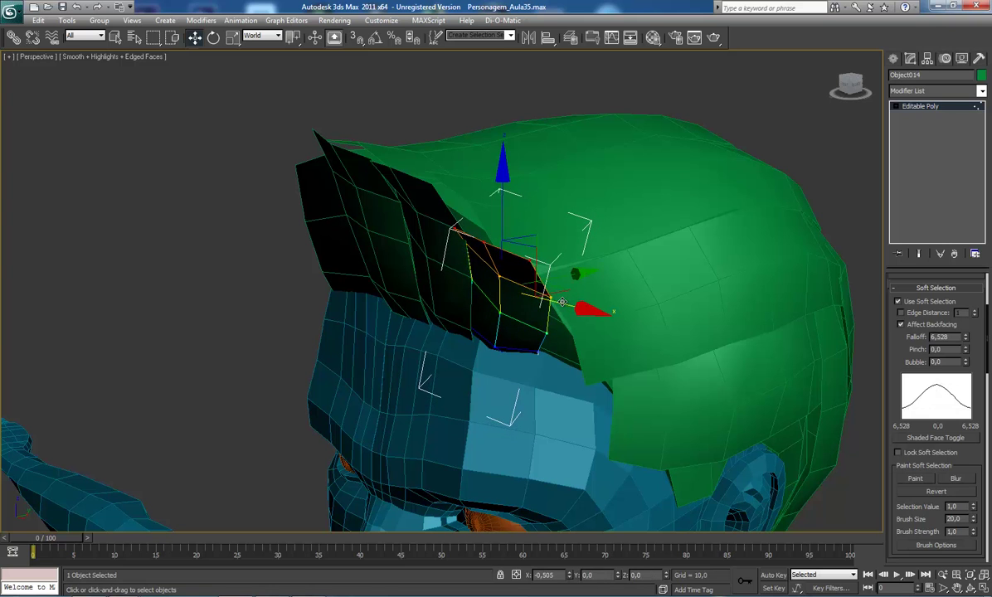
pyautogui.moveTo(547, 270)
pyautogui.keyDown('alt'); pyautogui.mouseDown(button='middle')
pyautogui.moveTo(454, 228)
pyautogui.moveTo(469, 238)
pyautogui.moveTo(450, 261)
pyautogui.moveTo(446, 231)
pyautogui.mouseUp(button='middle'); pyautogui.keyUp('alt')
pyautogui.keyDown('alt'); pyautogui.moveTo(433, 270); pyautogui.dragTo(454, 222, button='middle'); pyautogui.keyUp('alt')
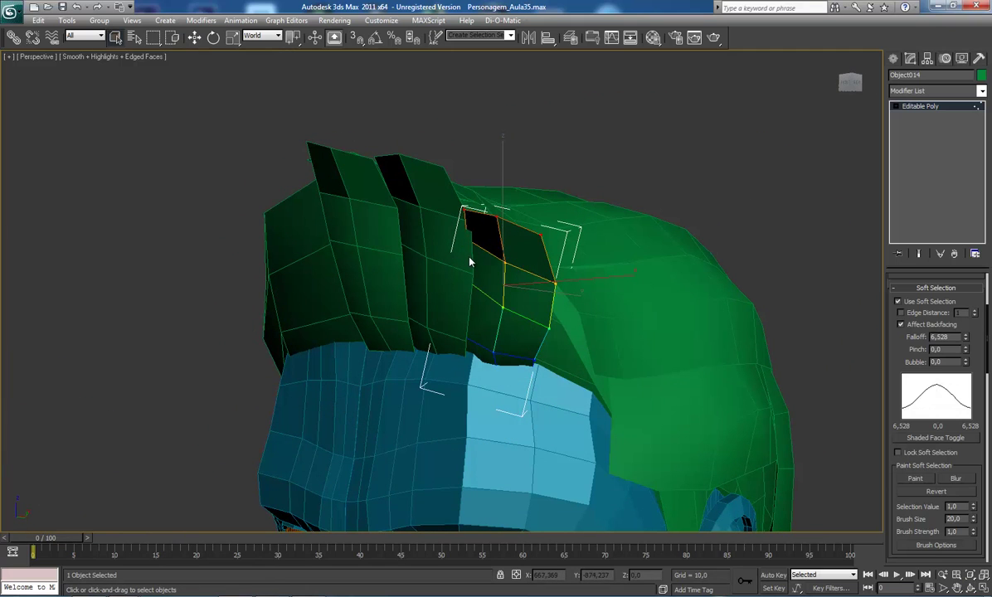
# - Nudge the strand's selected vertices along Y, then orbit and zoom to check the forehead fit
pyautogui.moveTo(483, 255)
pyautogui.keyDown('alt'); pyautogui.mouseDown(button='middle')
pyautogui.moveTo(449, 295)
pyautogui.moveTo(484, 305)
pyautogui.mouseUp(button='middle'); pyautogui.keyUp('alt')
pyautogui.press('w')
pyautogui.moveTo(563, 271); pyautogui.dragTo(567, 267)
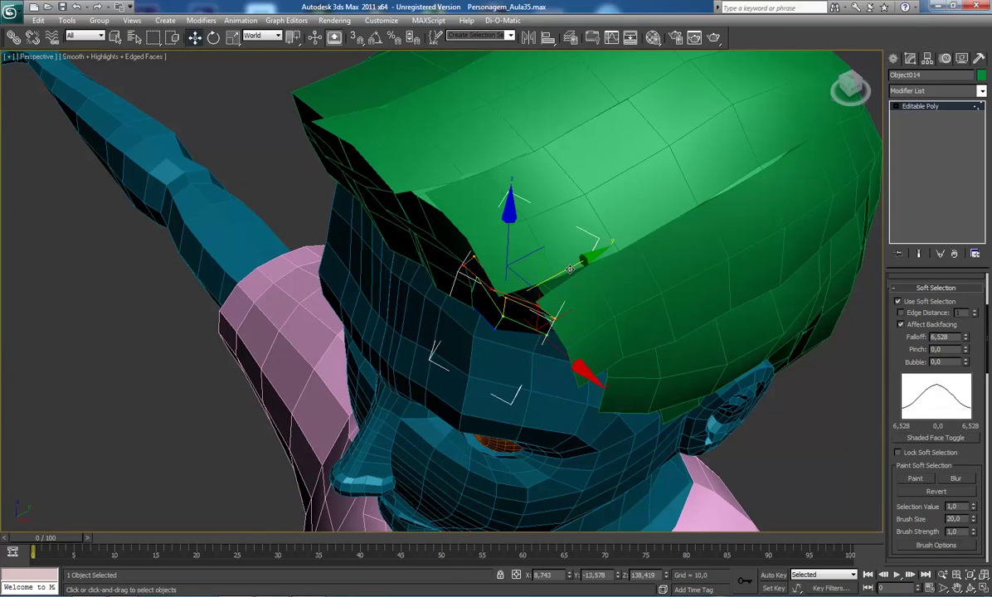
pyautogui.moveTo(449, 284)
pyautogui.keyDown('alt'); pyautogui.mouseDown(button='middle')
pyautogui.moveTo(478, 231)
pyautogui.moveTo(445, 275)
pyautogui.moveTo(443, 244)
pyautogui.moveTo(457, 228)
pyautogui.mouseUp(button='middle'); pyautogui.keyUp('alt')
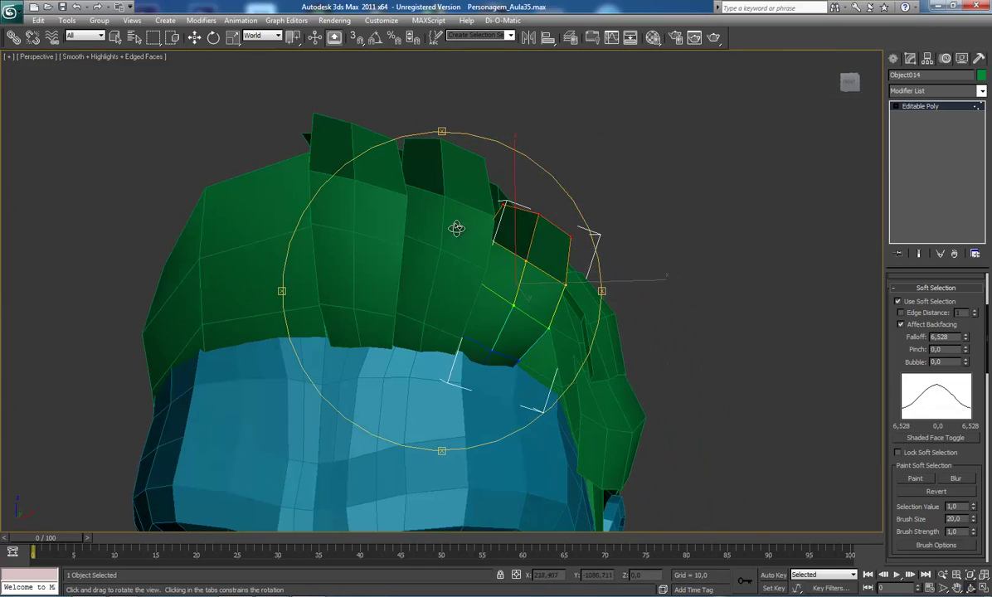
pyautogui.moveTo(492, 277)
pyautogui.keyDown('alt'); pyautogui.mouseDown(button='middle')
pyautogui.moveTo(410, 288)
pyautogui.moveTo(405, 307)
pyautogui.moveTo(434, 320)
pyautogui.moveTo(406, 328)
pyautogui.moveTo(429, 336)
pyautogui.moveTo(405, 332)
pyautogui.moveTo(802, 212)
pyautogui.mouseUp(button='middle'); pyautogui.keyUp('alt')
pyautogui.scroll(-3, 434, 320)
pyautogui.scroll(4, 414, 336)
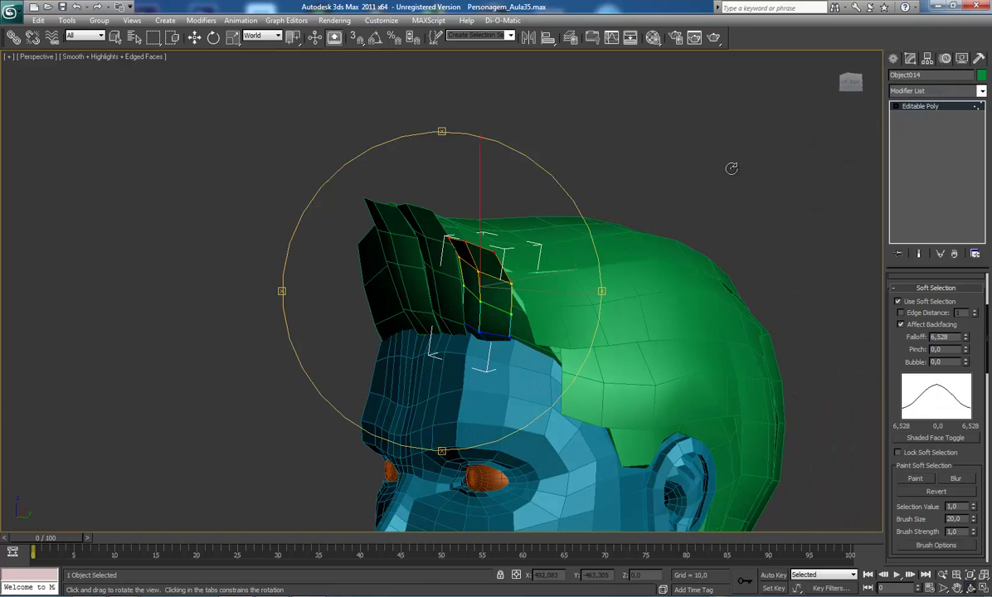
pyautogui.keyDown('alt'); pyautogui.moveTo(822, 138); pyautogui.dragTo(704, 206, button='middle'); pyautogui.keyUp('alt')
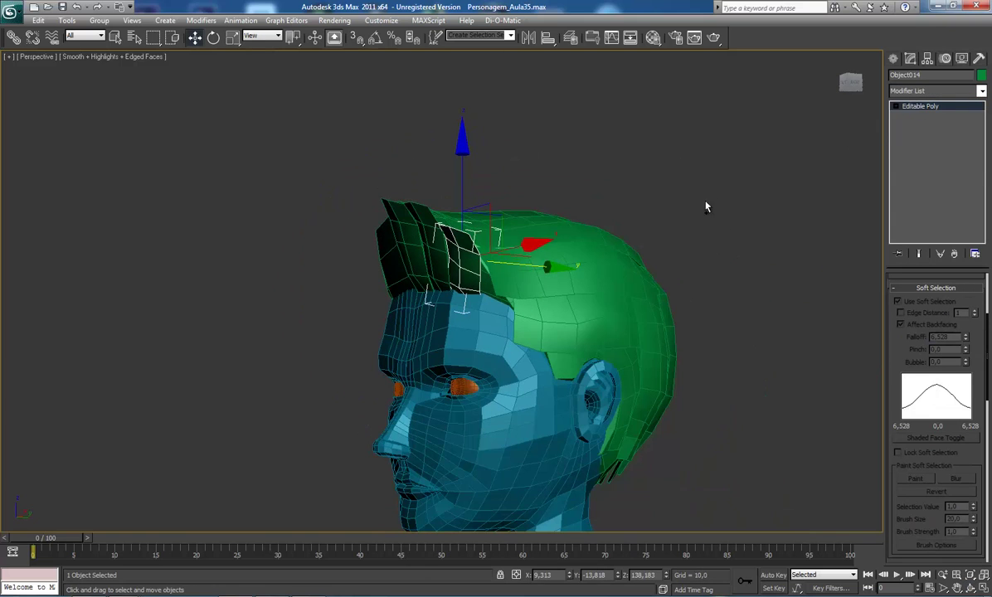
pyautogui.moveTo(458, 285)
pyautogui.keyDown('alt'); pyautogui.mouseDown(button='middle')
pyautogui.moveTo(527, 288)
pyautogui.moveTo(467, 288)
pyautogui.moveTo(376, 261)
pyautogui.moveTo(493, 270)
pyautogui.mouseUp(button='middle'); pyautogui.keyUp('alt')
pyautogui.scroll(5, 467, 288)
pyautogui.scroll(-5, 464, 267)
pyautogui.scroll(5, 390, 264)
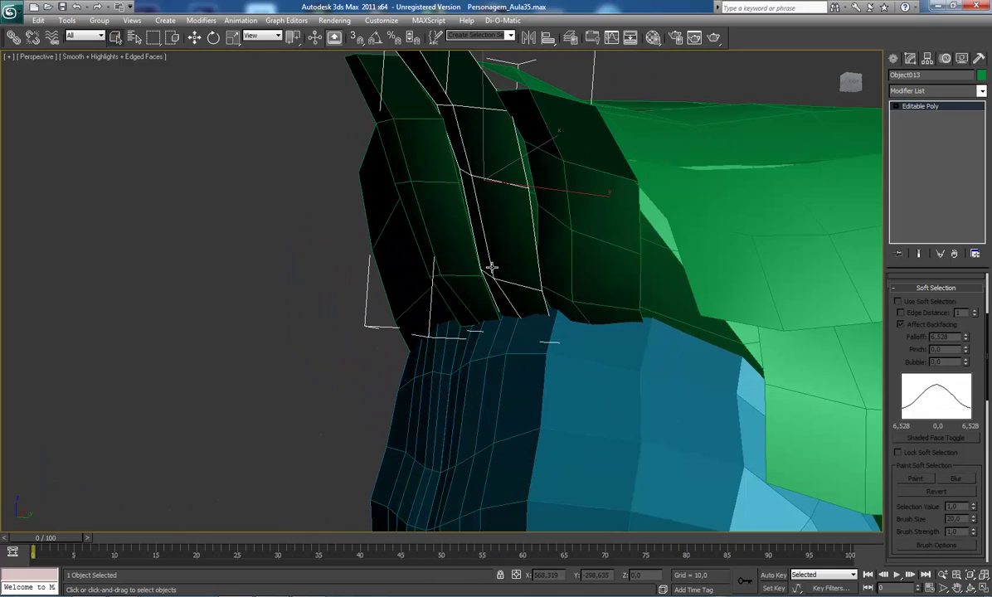
# - Move Object013's selected edges down and return to object level
pyautogui.moveTo(490, 314)
pyautogui.mouseDown()
pyautogui.moveTo(577, 363)
pyautogui.moveTo(583, 330)
pyautogui.mouseUp()
pyautogui.press('w')
pyautogui.press('e')
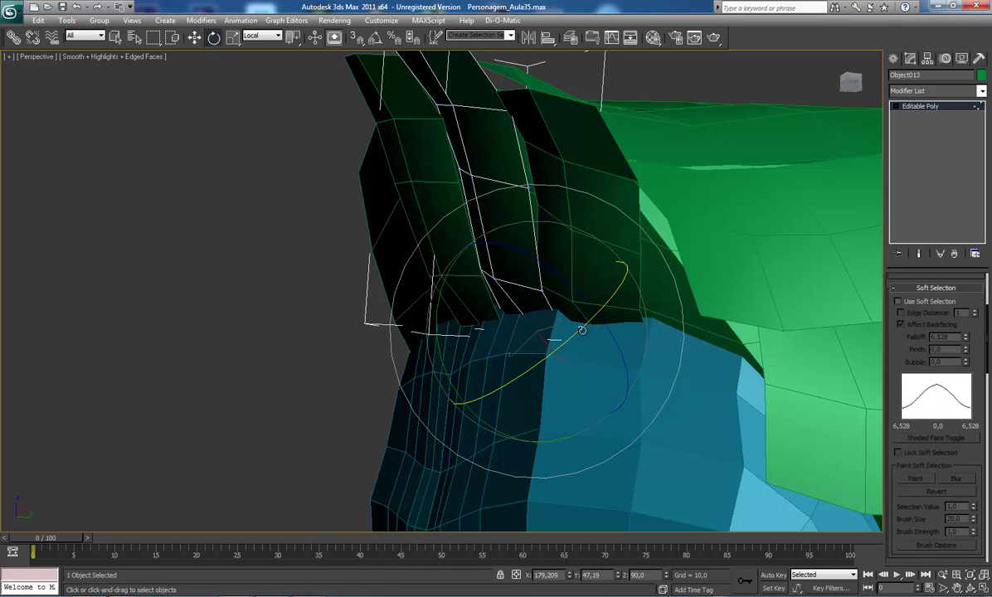
pyautogui.click(912, 108)
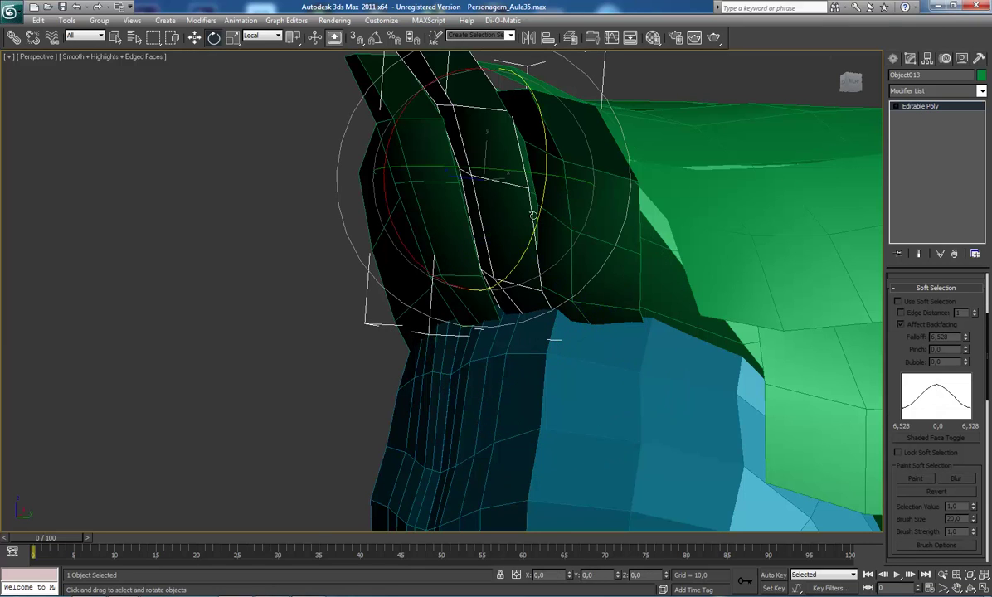
# - Select Object012 and slide it slightly along Y against the head
pyautogui.press('q')
pyautogui.click(456, 240)
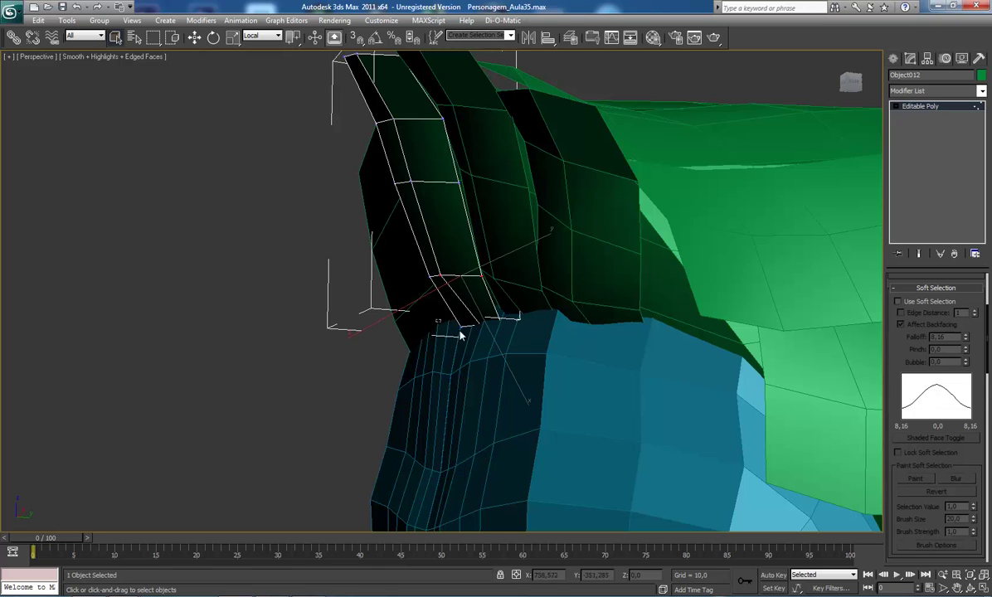
pyautogui.press('w')
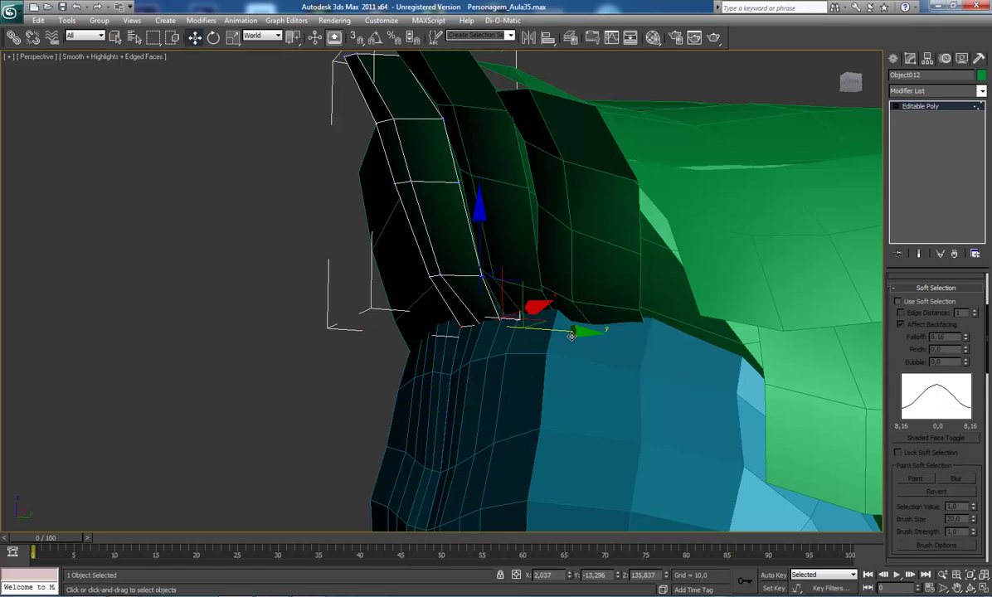
pyautogui.moveTo(576, 332); pyautogui.dragTo(581, 328)
pyautogui.scroll(-3, 582, 322)
pyautogui.keyDown('alt'); pyautogui.moveTo(582, 322); pyautogui.dragTo(448, 274, button='middle'); pyautogui.keyUp('alt')
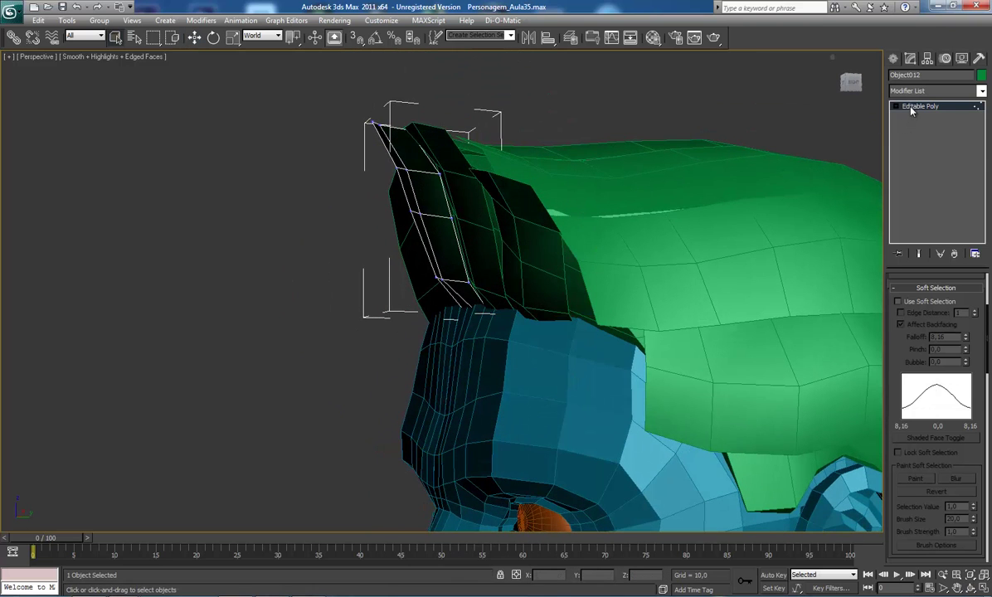
# - Edit Object014's vertices with Soft Selection off, nudging them slightly left
pyautogui.click(504, 239)
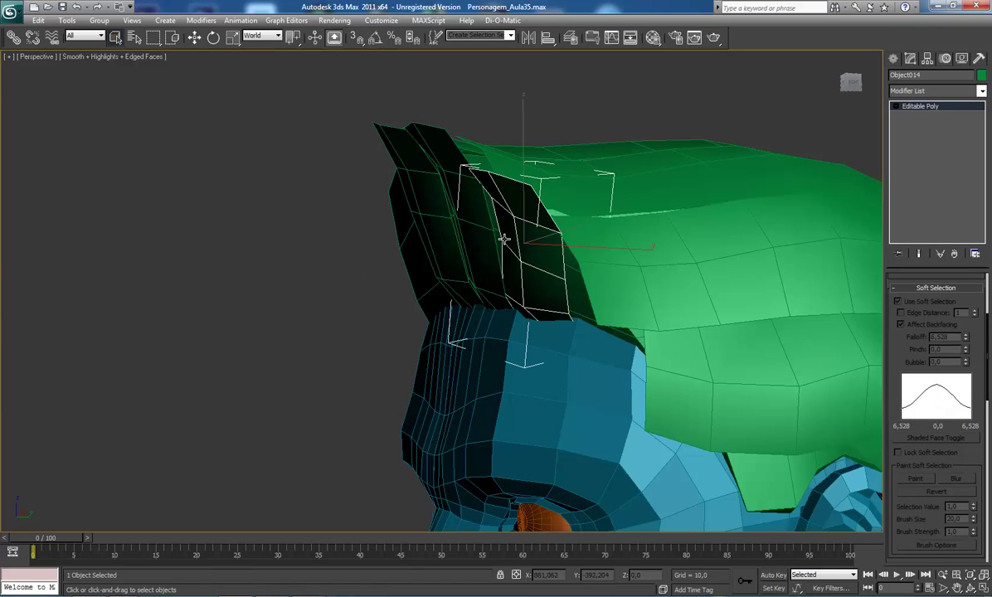
pyautogui.press('1')
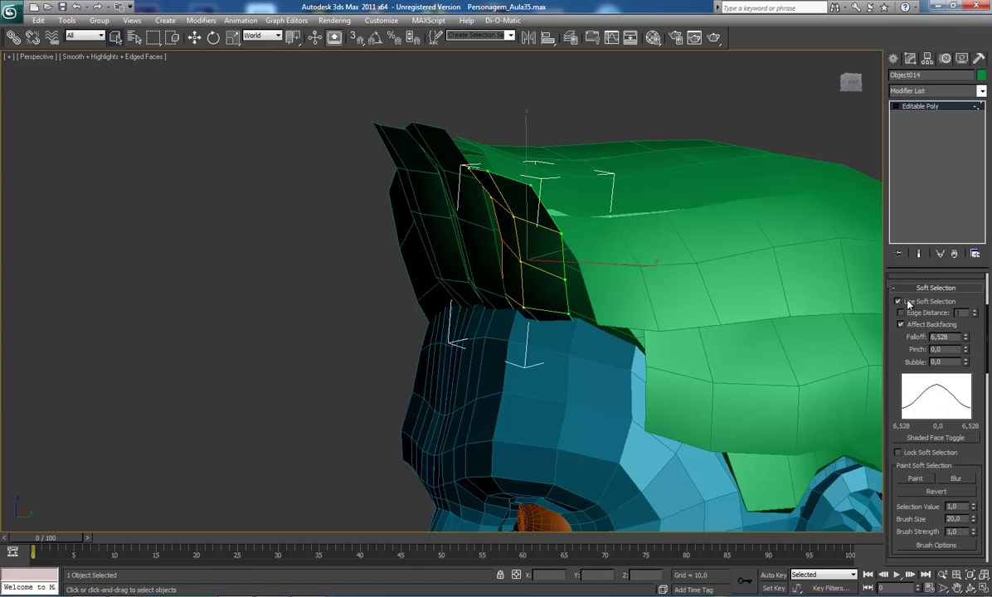
pyautogui.click(898, 302)
pyautogui.press('w')
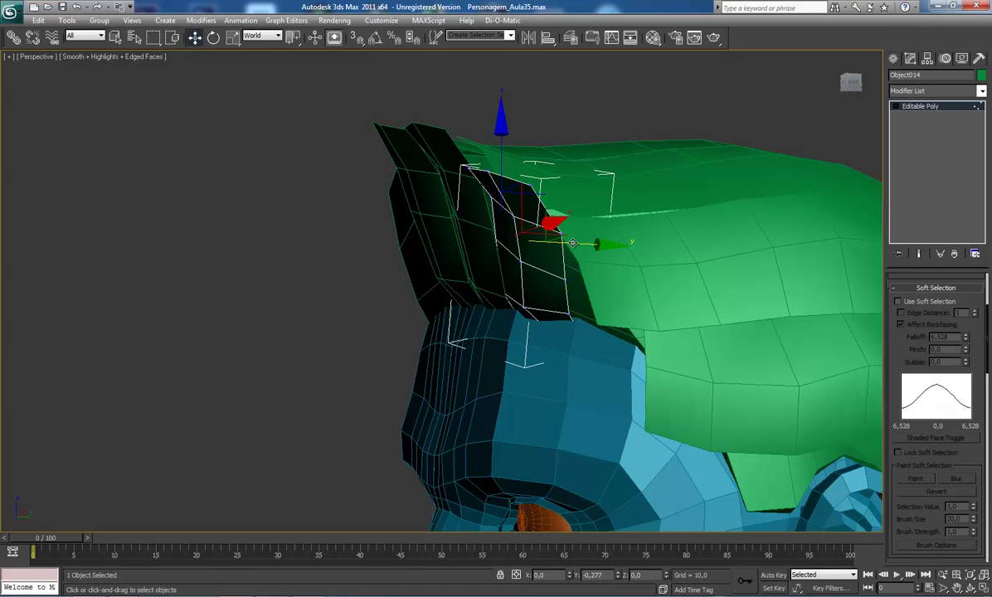
pyautogui.moveTo(505, 219)
pyautogui.mouseDown()
pyautogui.moveTo(493, 206)
pyautogui.moveTo(573, 204)
pyautogui.mouseUp()
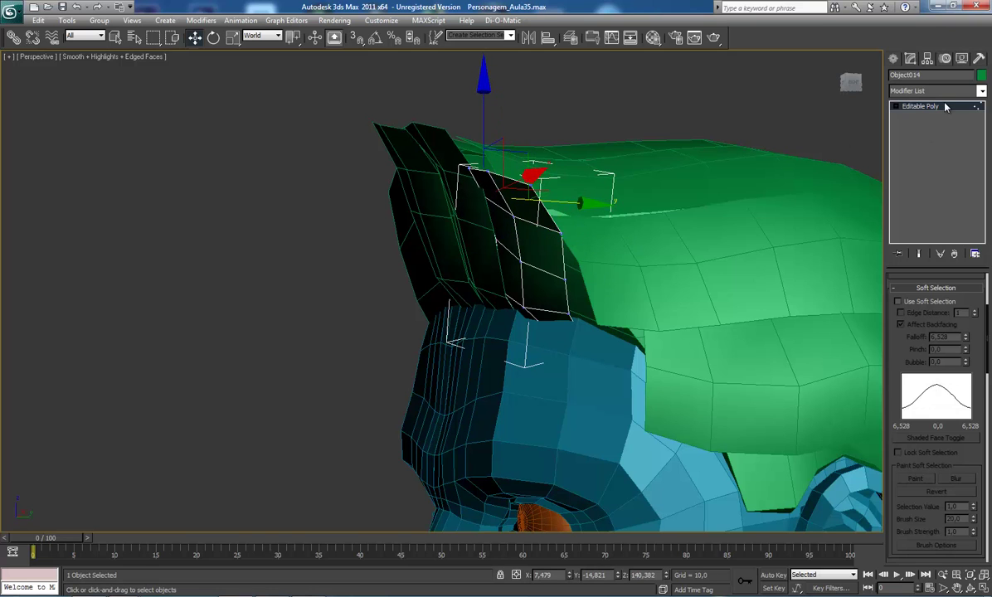
pyautogui.moveTo(715, 198)
pyautogui.keyDown('alt'); pyautogui.mouseDown(button='middle')
pyautogui.moveTo(450, 268)
pyautogui.moveTo(434, 236)
pyautogui.moveTo(414, 253)
pyautogui.moveTo(442, 272)
pyautogui.moveTo(407, 259)
pyautogui.mouseUp(button='middle'); pyautogui.keyUp('alt')
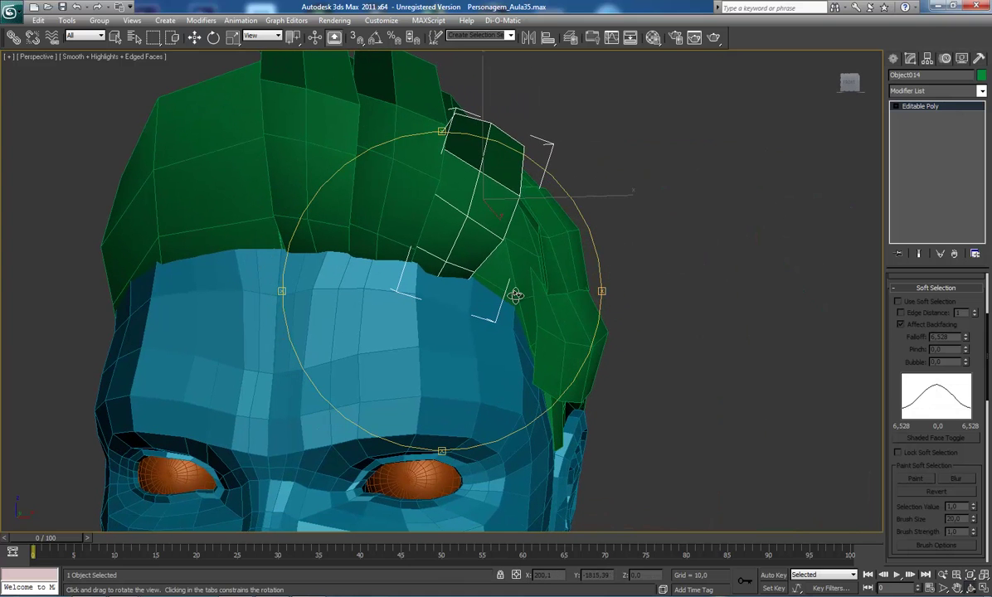
# - Clone the strand by rotating it into a Copy, Object015, and move it down over the forehead
pyautogui.press('e')
pyautogui.keyDown('shift'); pyautogui.moveTo(592, 240); pyautogui.dragTo(580, 232); pyautogui.keyUp('shift')
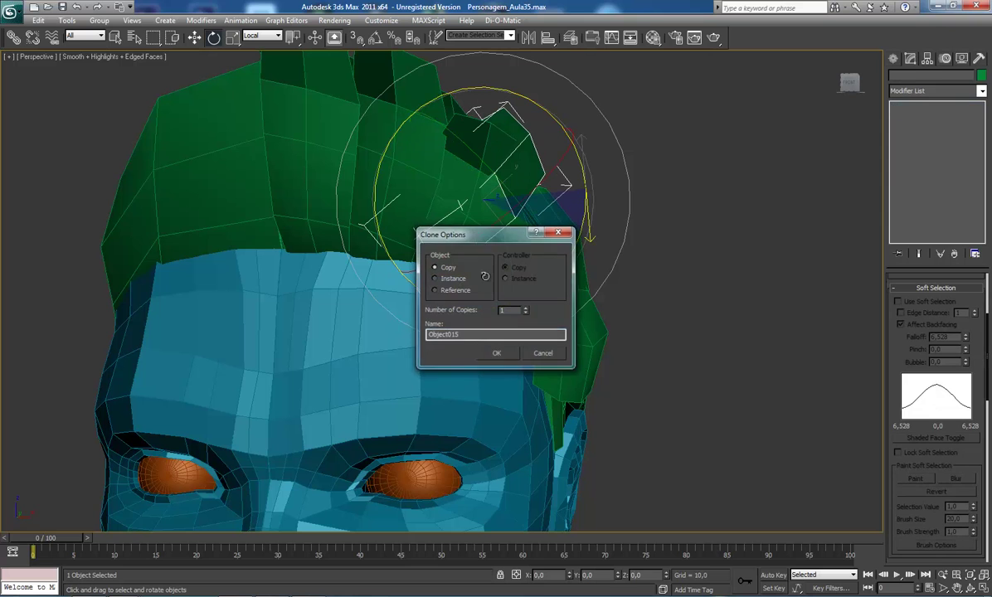
pyautogui.click(491, 353)
pyautogui.press('w')
pyautogui.moveTo(529, 156); pyautogui.dragTo(582, 238)
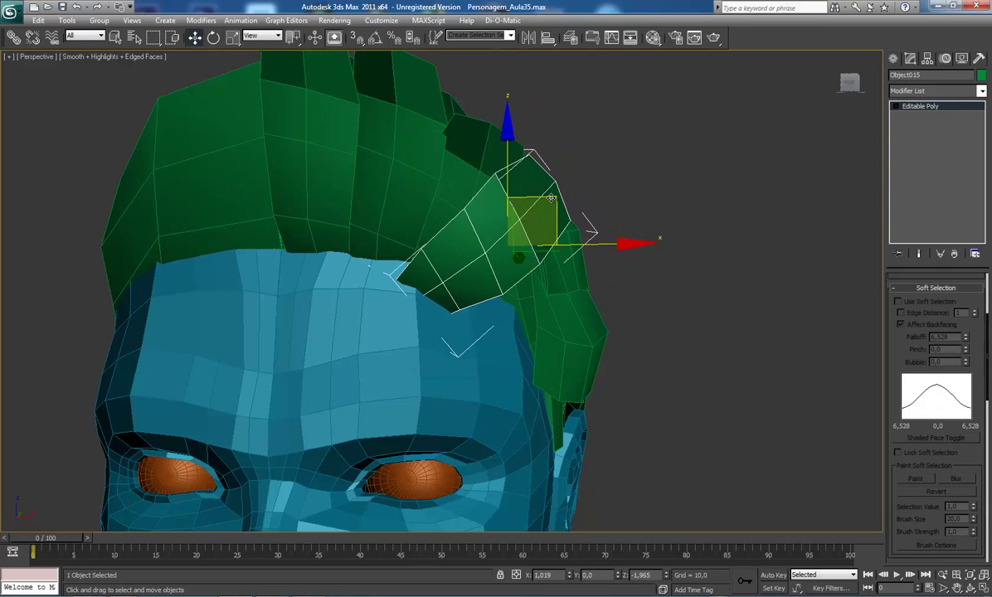
pyautogui.moveTo(574, 295)
pyautogui.keyDown('alt'); pyautogui.mouseDown(button='middle')
pyautogui.moveTo(447, 324)
pyautogui.moveTo(597, 259)
pyautogui.mouseUp(button='middle'); pyautogui.keyUp('alt')
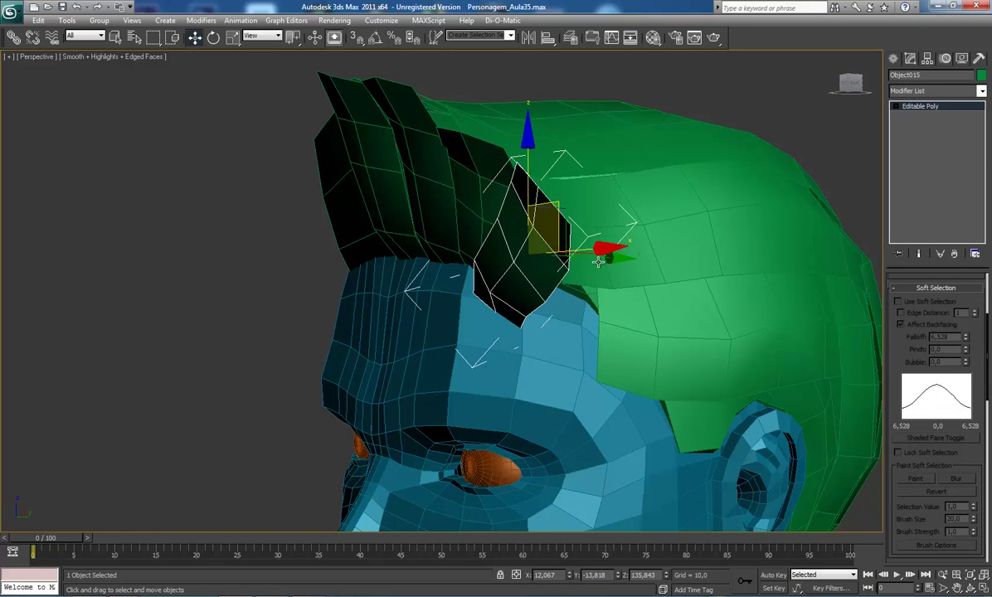
pyautogui.moveTo(598, 258); pyautogui.dragTo(633, 259)
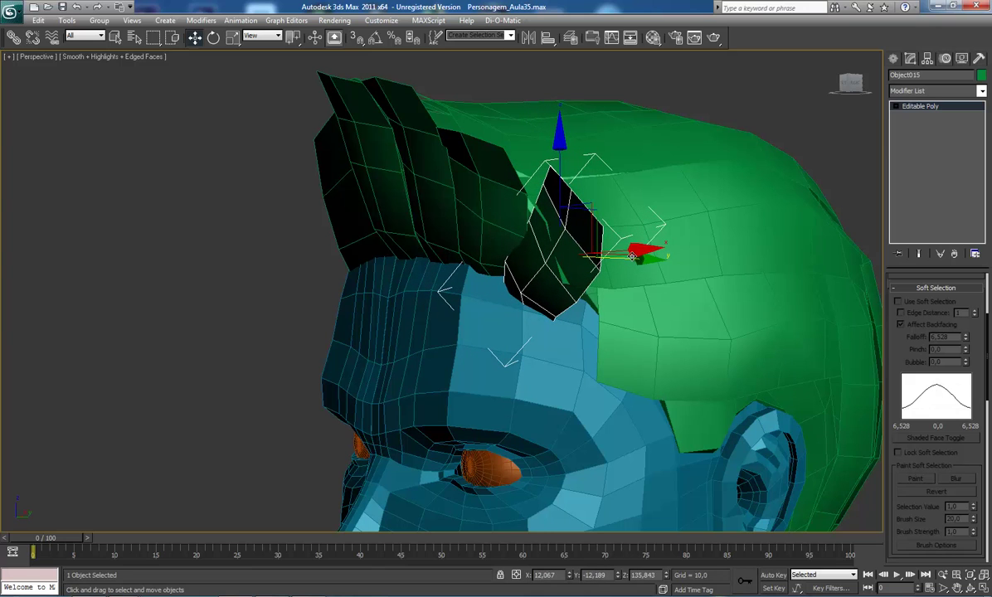
# - Shift Object015 right and up, checking its placement from several orbit angles
pyautogui.hotkey('ctrl', 'r')
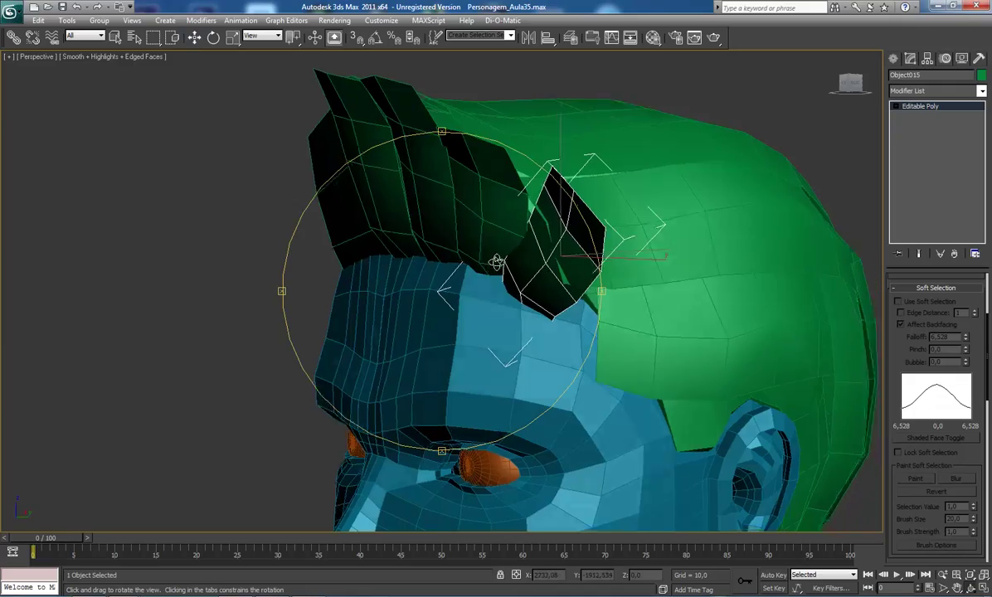
pyautogui.moveTo(497, 262)
pyautogui.mouseDown()
pyautogui.moveTo(521, 252)
pyautogui.moveTo(459, 258)
pyautogui.moveTo(531, 248)
pyautogui.moveTo(492, 250)
pyautogui.mouseUp()
pyautogui.rightClick(557, 260)
pyautogui.moveTo(612, 269)
pyautogui.mouseDown()
pyautogui.moveTo(621, 266)
pyautogui.moveTo(513, 288)
pyautogui.moveTo(553, 299)
pyautogui.moveTo(472, 290)
pyautogui.moveTo(581, 282)
pyautogui.mouseUp()
pyautogui.hotkey('ctrl', 'r')
pyautogui.rightClick(602, 280)
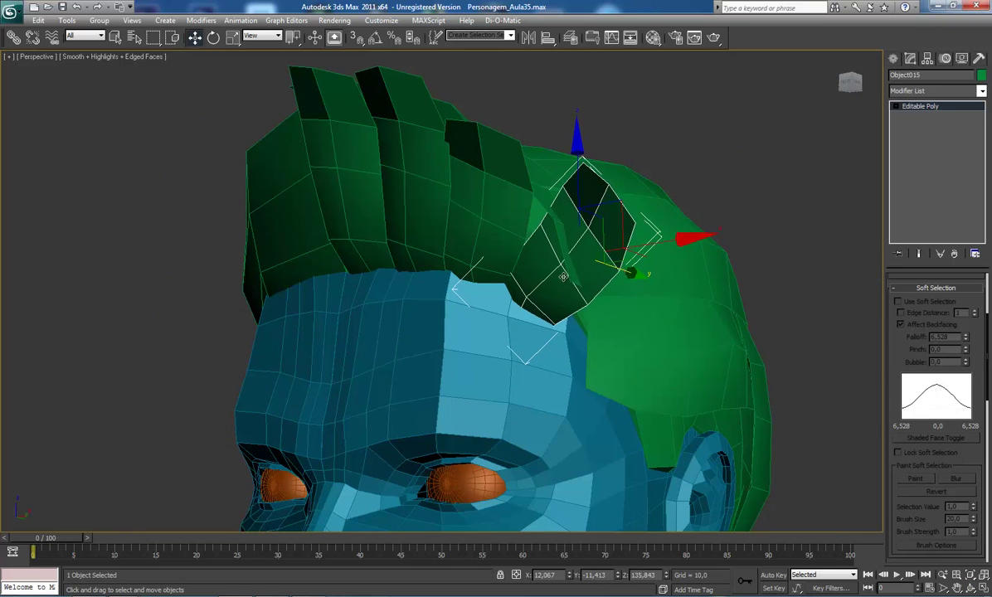
pyautogui.hotkey('ctrl', 'r')
pyautogui.moveTo(563, 277)
pyautogui.mouseDown()
pyautogui.moveTo(466, 268)
pyautogui.moveTo(492, 262)
pyautogui.moveTo(484, 259)
pyautogui.moveTo(439, 264)
pyautogui.moveTo(473, 264)
pyautogui.moveTo(436, 277)
pyautogui.mouseUp()
# - Rotate Object015 to angle along the forehead and nudge it slightly right and up
pyautogui.press('e')
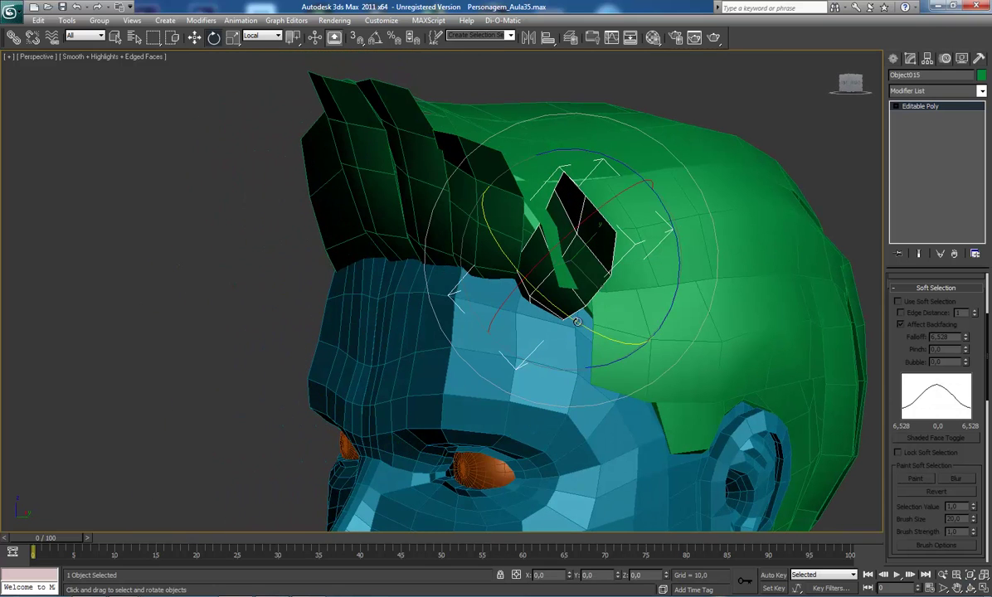
pyautogui.moveTo(577, 321); pyautogui.dragTo(635, 278)
pyautogui.press('w')
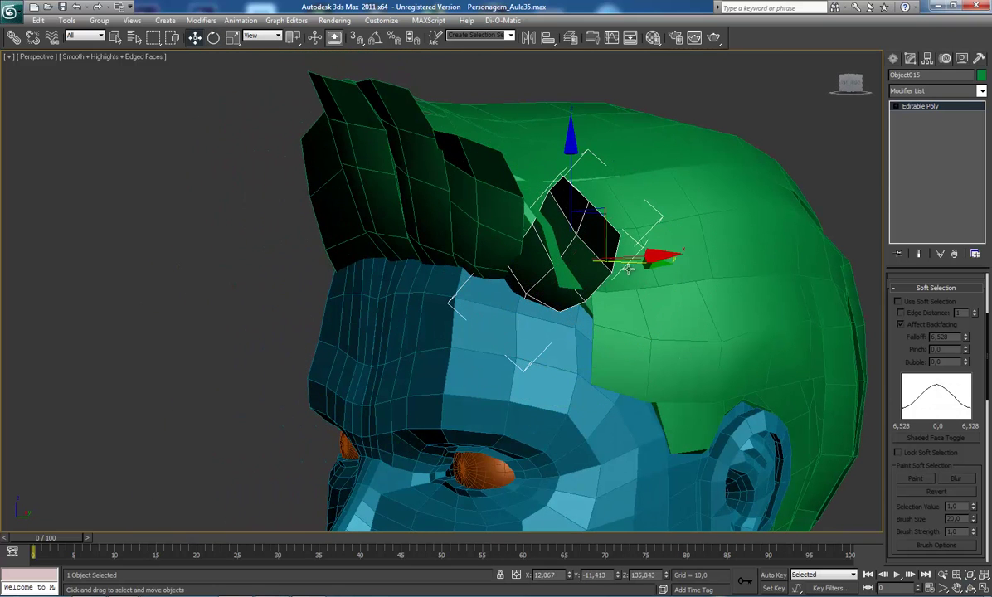
pyautogui.click(645, 266)
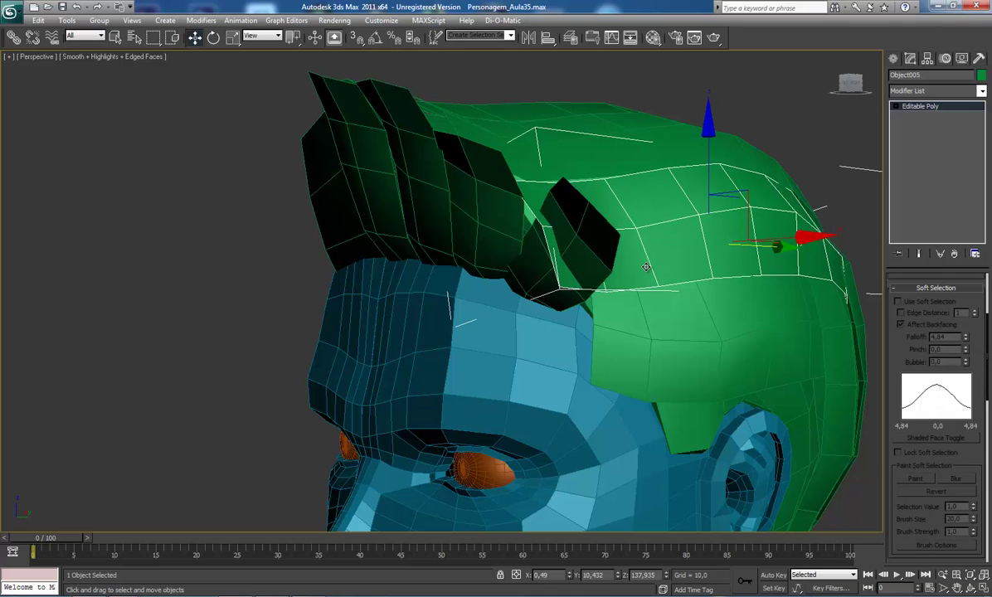
pyautogui.click(646, 266)
pyautogui.moveTo(646, 267); pyautogui.dragTo(649, 263)
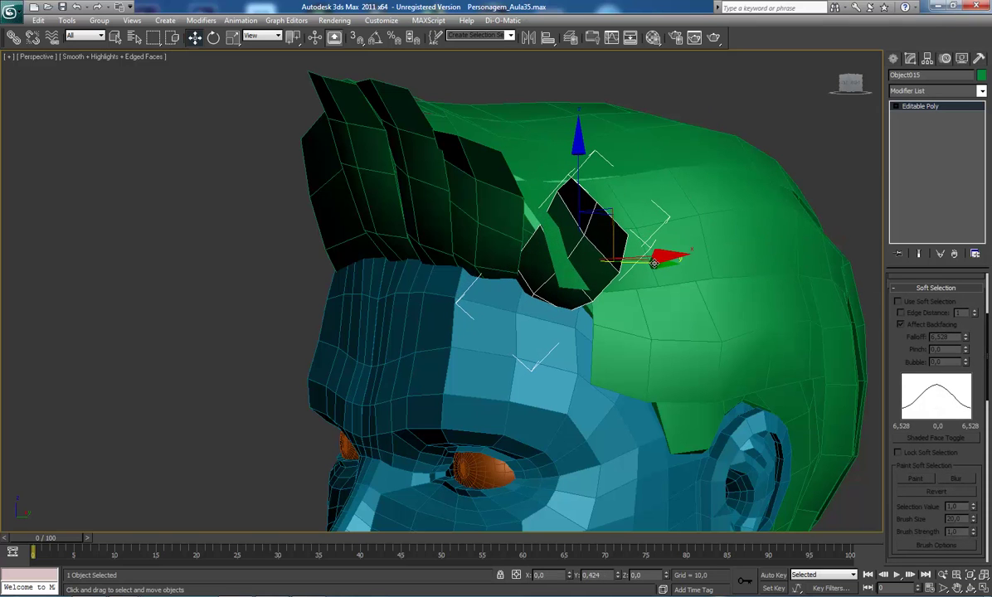
pyautogui.hotkey('ctrl', 'r')
# - Enable Soft Selection and pull the copied strand's tip polygons left and down smoothly
pyautogui.moveTo(502, 265); pyautogui.dragTo(492, 253)
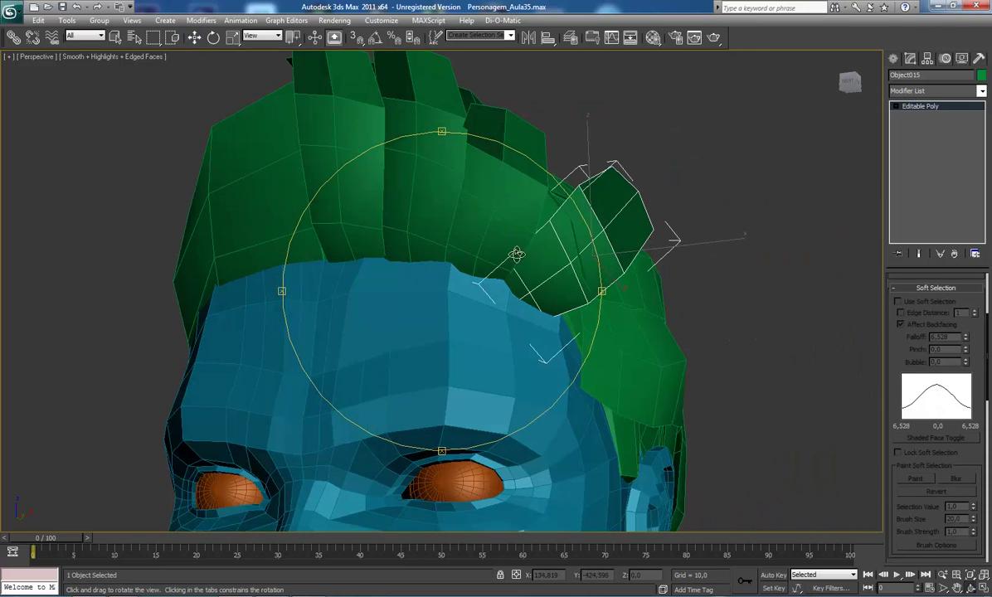
pyautogui.press('w')
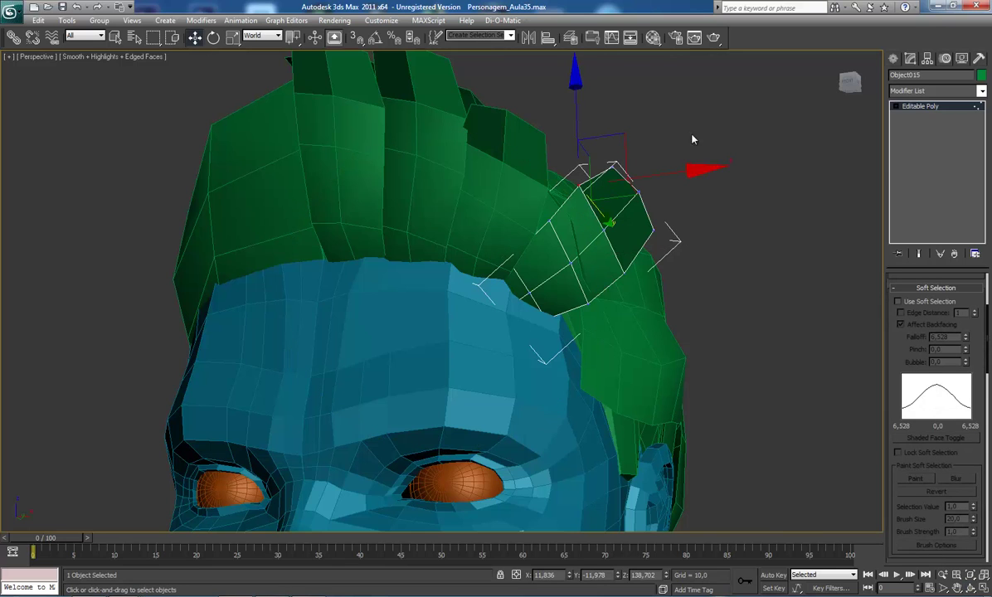
pyautogui.click(646, 193)
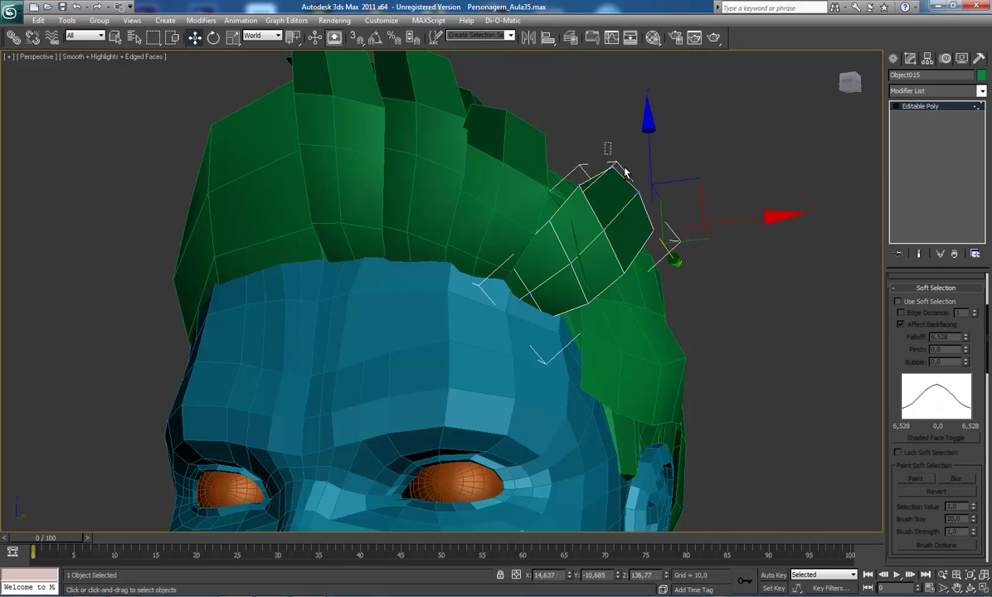
pyautogui.click(650, 216)
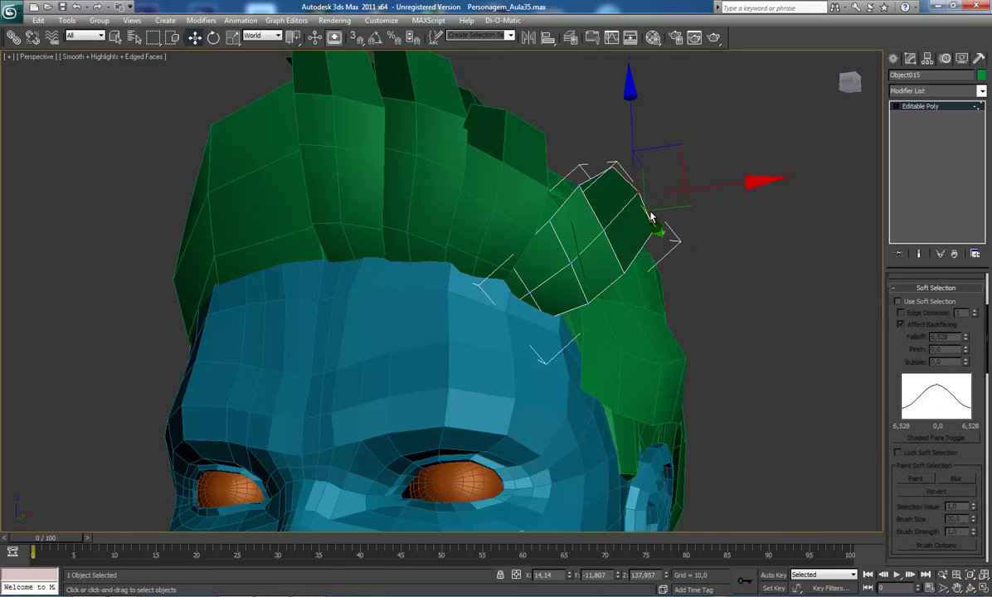
pyautogui.click(921, 304)
pyautogui.moveTo(621, 199); pyautogui.dragTo(610, 217)
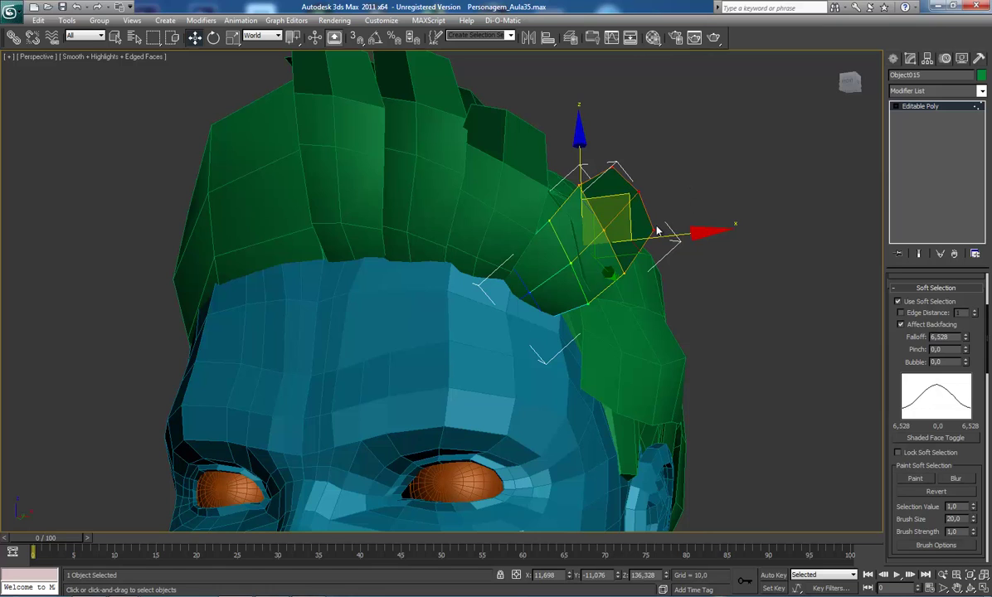
# - Delete the strand's tip polygons and two polygons below them, with Soft Selection turned off
pyautogui.click(604, 207)
pyautogui.click(606, 195)
pyautogui.keyDown('ctrl'); pyautogui.click(625, 229); pyautogui.keyUp('ctrl')
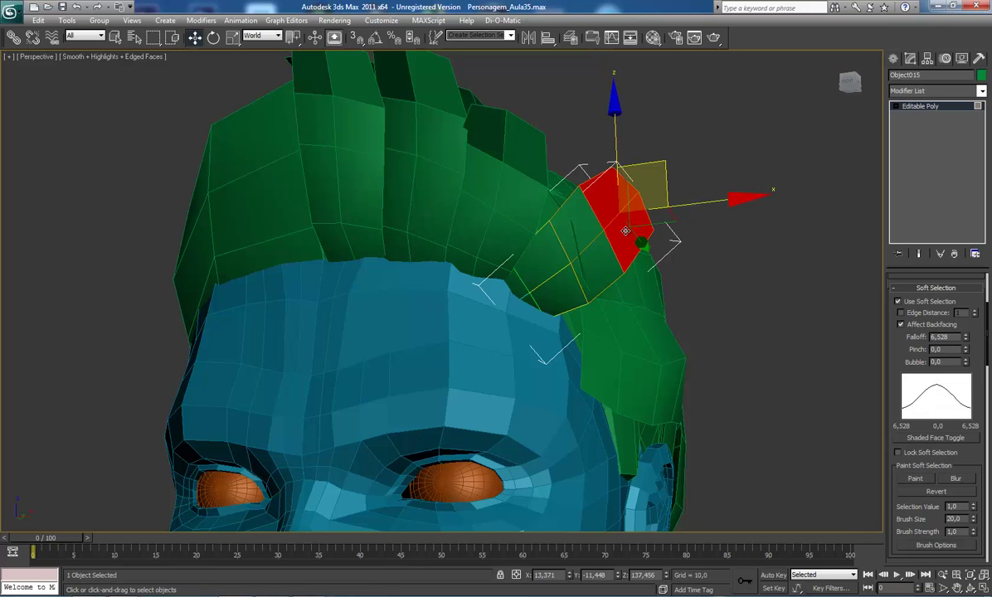
pyautogui.press('Delete')
pyautogui.click(574, 224)
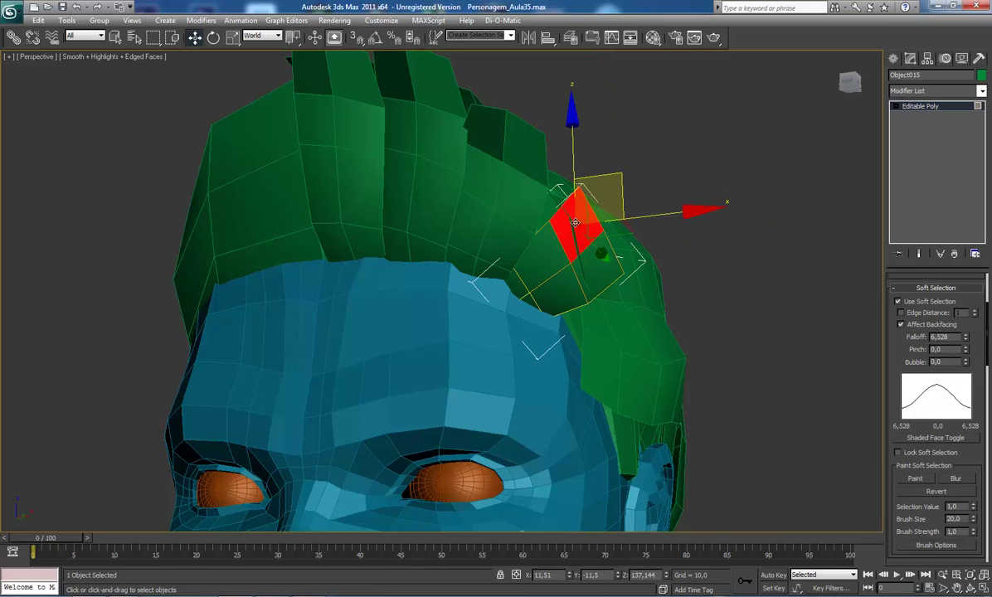
pyautogui.click(596, 261)
pyautogui.press('Delete')
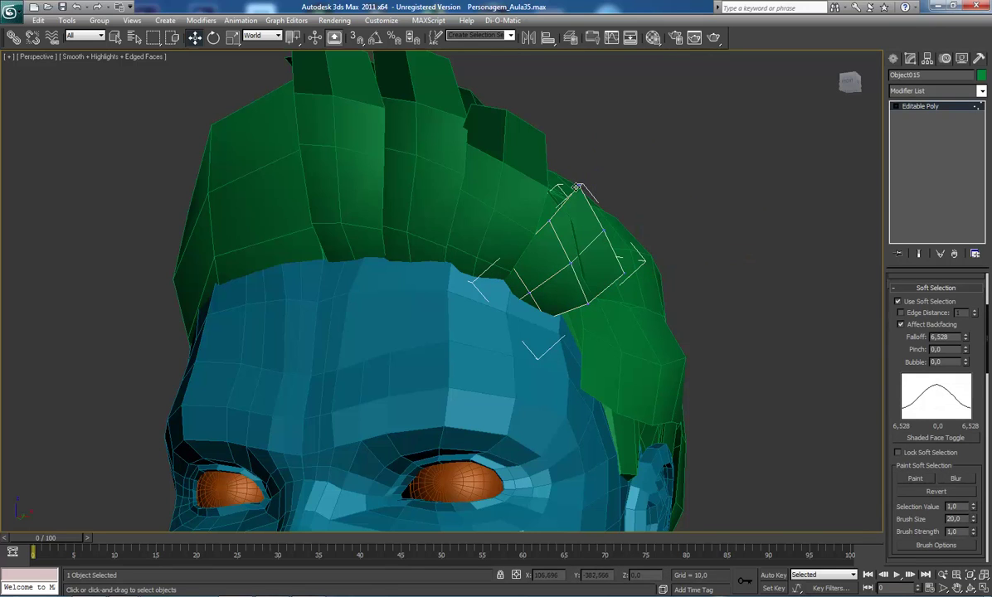
pyautogui.click(579, 188)
pyautogui.click(897, 301)
pyautogui.click(579, 187)
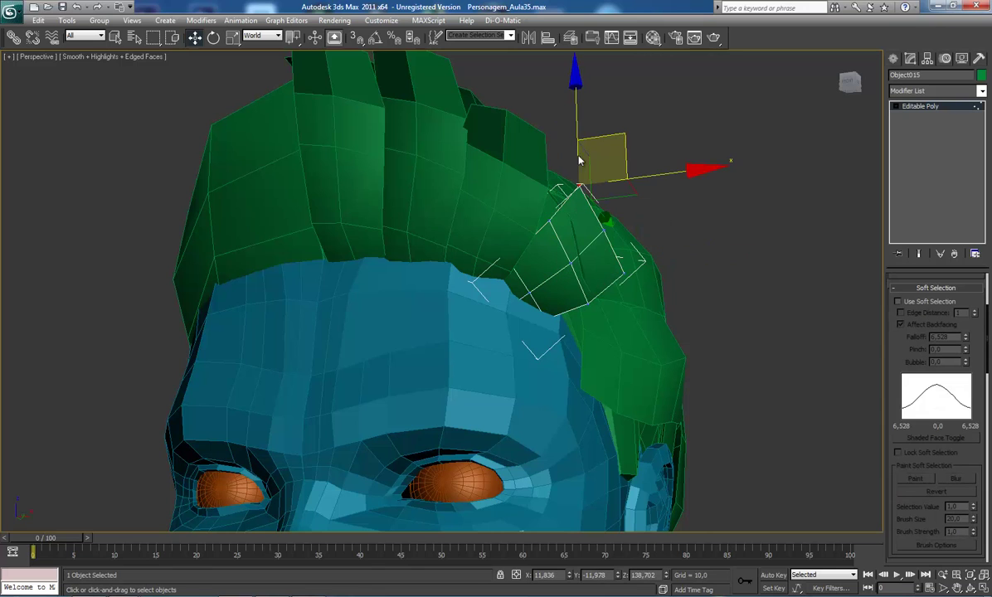
# - Switch to Local coordinates and slide the selected strand polygon along its surface
pyautogui.click(262, 36)
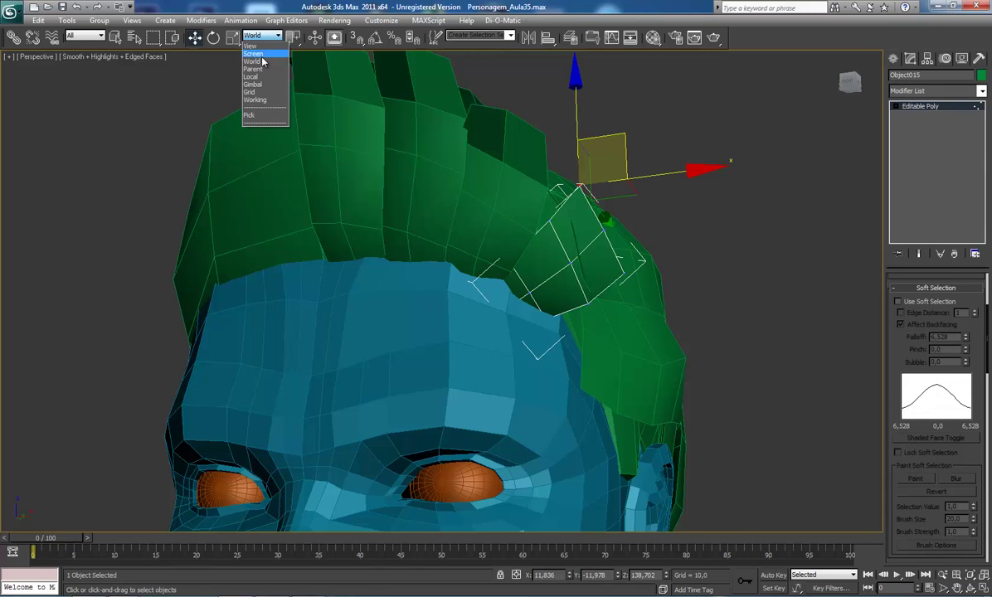
pyautogui.click(254, 76)
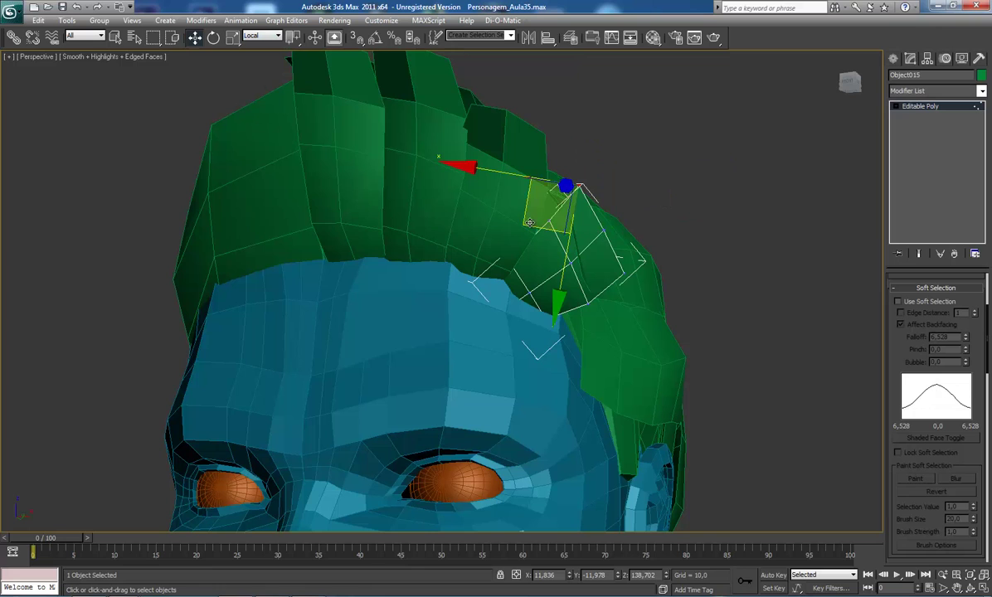
pyautogui.moveTo(542, 228)
pyautogui.mouseDown()
pyautogui.moveTo(546, 253)
pyautogui.moveTo(599, 260)
pyautogui.mouseUp()
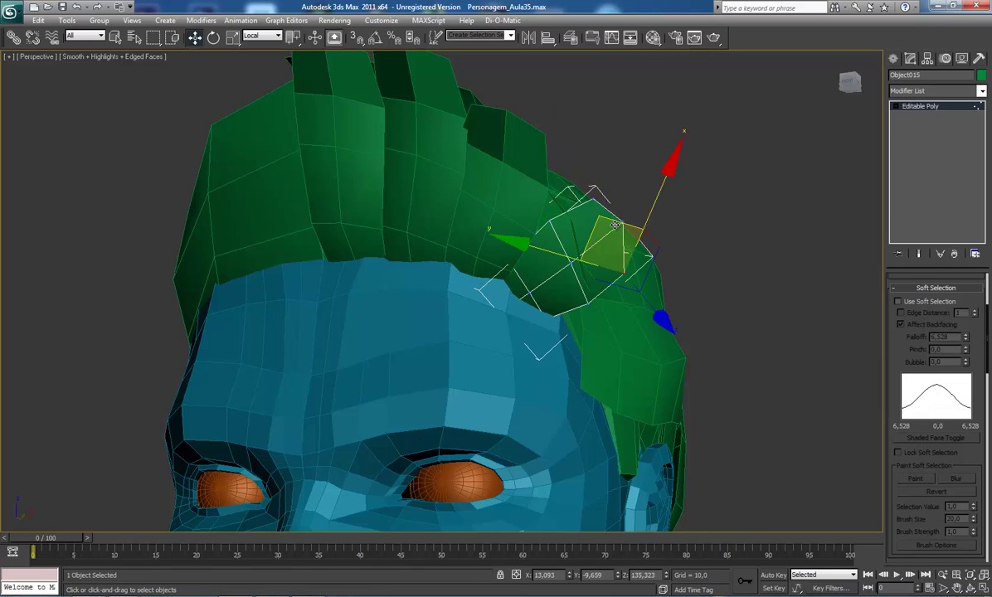
pyautogui.moveTo(610, 220)
pyautogui.mouseDown()
pyautogui.moveTo(585, 272)
pyautogui.moveTo(546, 318)
pyautogui.mouseUp()
pyautogui.moveTo(550, 274)
pyautogui.mouseDown()
pyautogui.moveTo(558, 243)
pyautogui.moveTo(524, 236)
pyautogui.mouseUp()
# - Nudge neighbouring strand polygons to smooth the strand, undoing one move
pyautogui.click(591, 195)
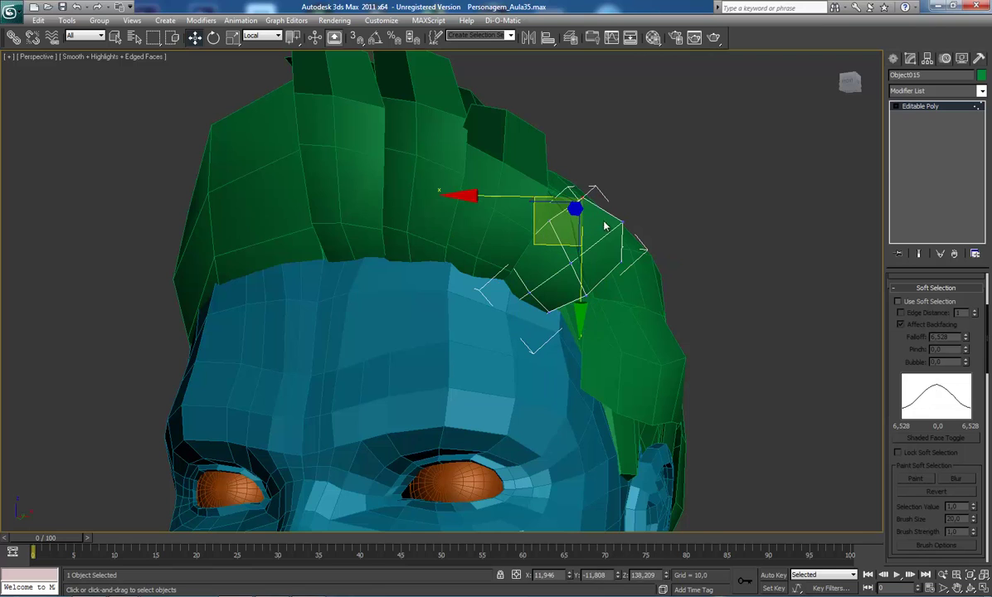
pyautogui.click(621, 219)
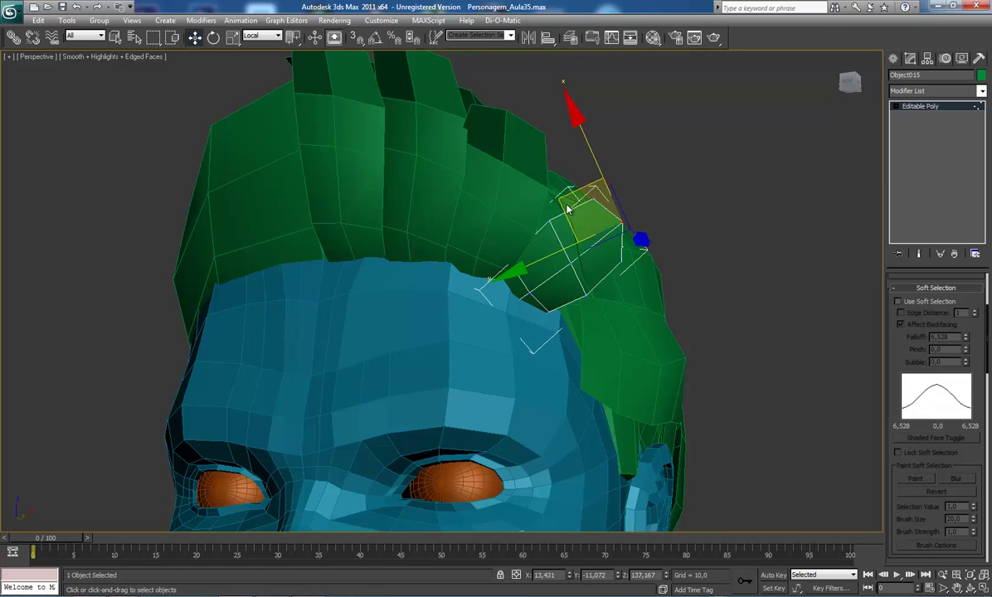
pyautogui.moveTo(531, 191)
pyautogui.mouseDown()
pyautogui.moveTo(561, 195)
pyautogui.moveTo(609, 263)
pyautogui.mouseUp()
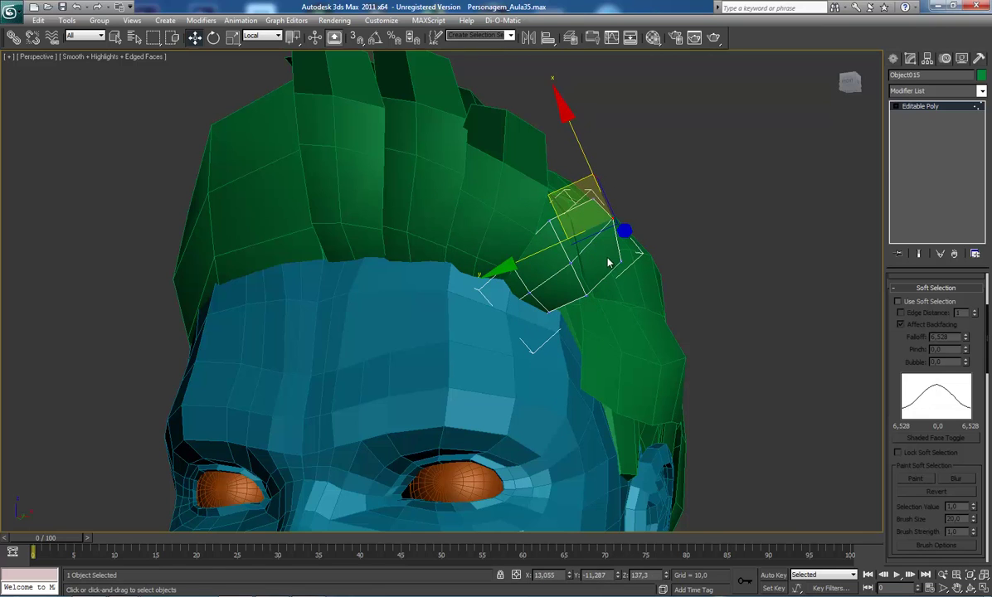
pyautogui.click(618, 261)
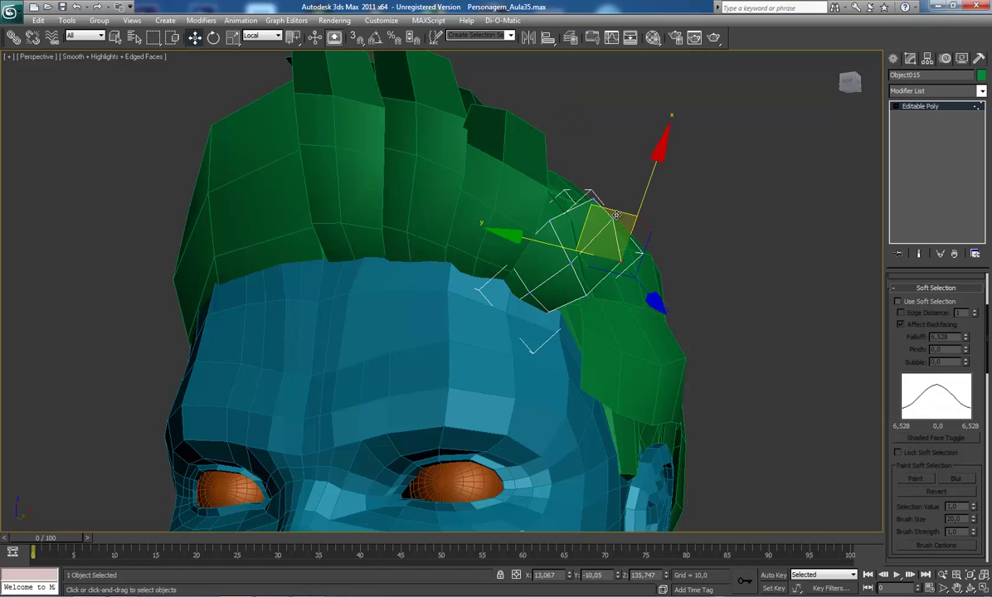
pyautogui.moveTo(616, 215); pyautogui.dragTo(611, 208)
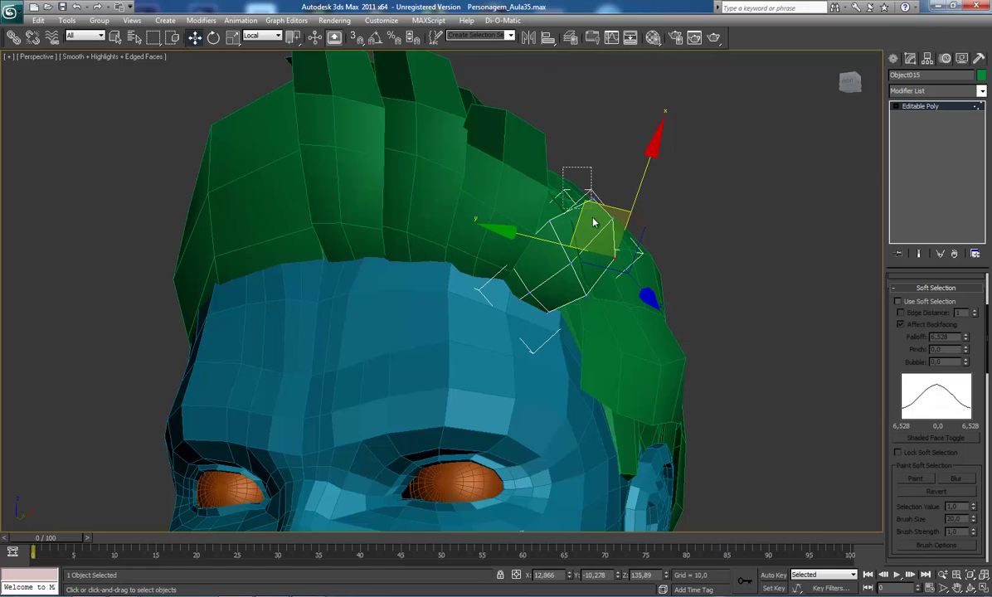
pyautogui.hotkey('ctrl', 'z')
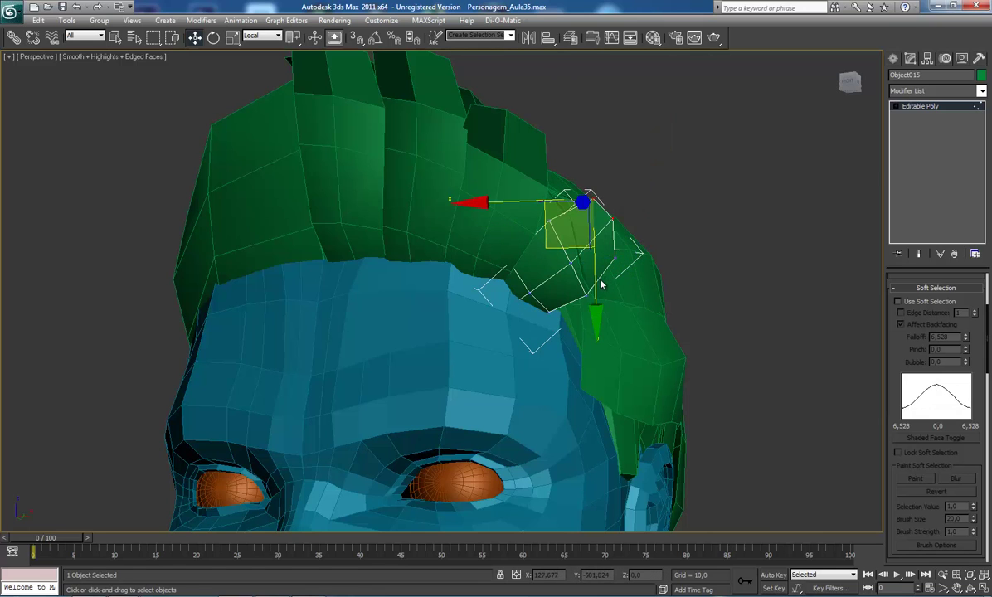
pyautogui.click(563, 263)
# - Set Soft Selection falloff to 4.374, rotate the front polygons, and lift the end face in World coordinates
pyautogui.click(930, 305)
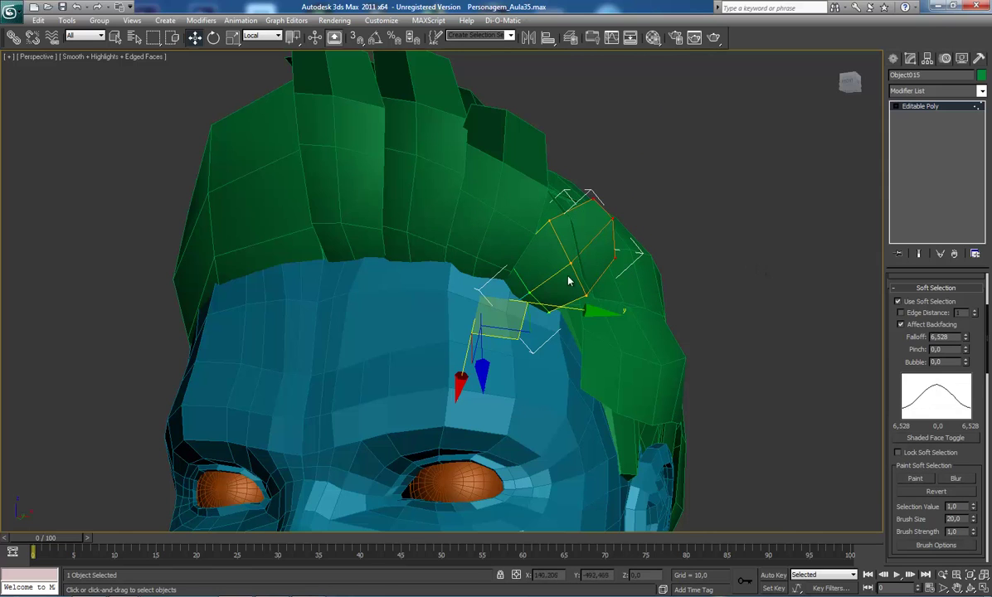
pyautogui.moveTo(965, 341)
pyautogui.mouseDown()
pyautogui.moveTo(966, 363)
pyautogui.moveTo(967, 336)
pyautogui.mouseUp()
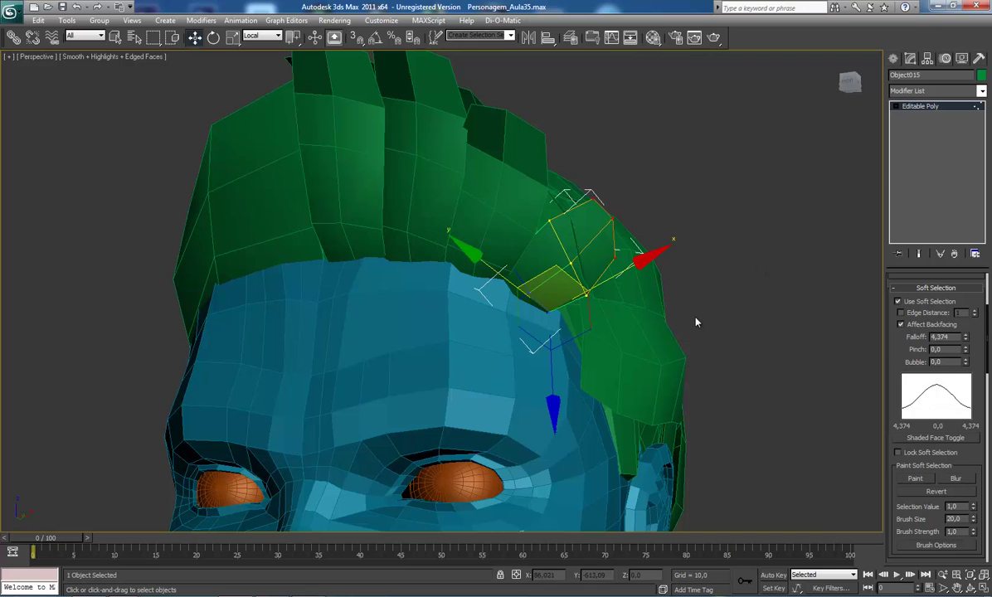
pyautogui.press('e')
pyautogui.moveTo(676, 214); pyautogui.dragTo(665, 195)
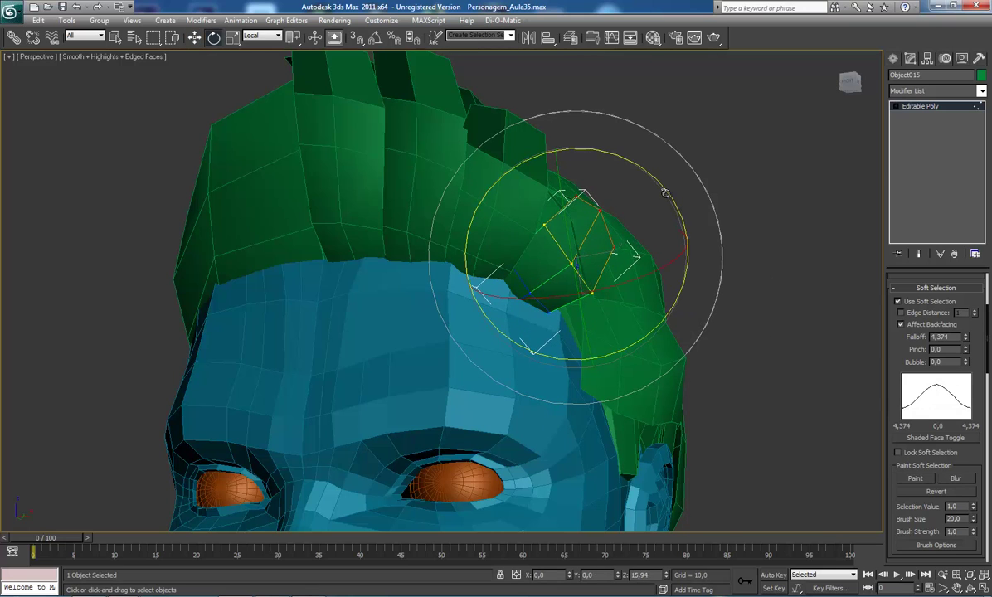
pyautogui.press('w')
pyautogui.click(596, 232)
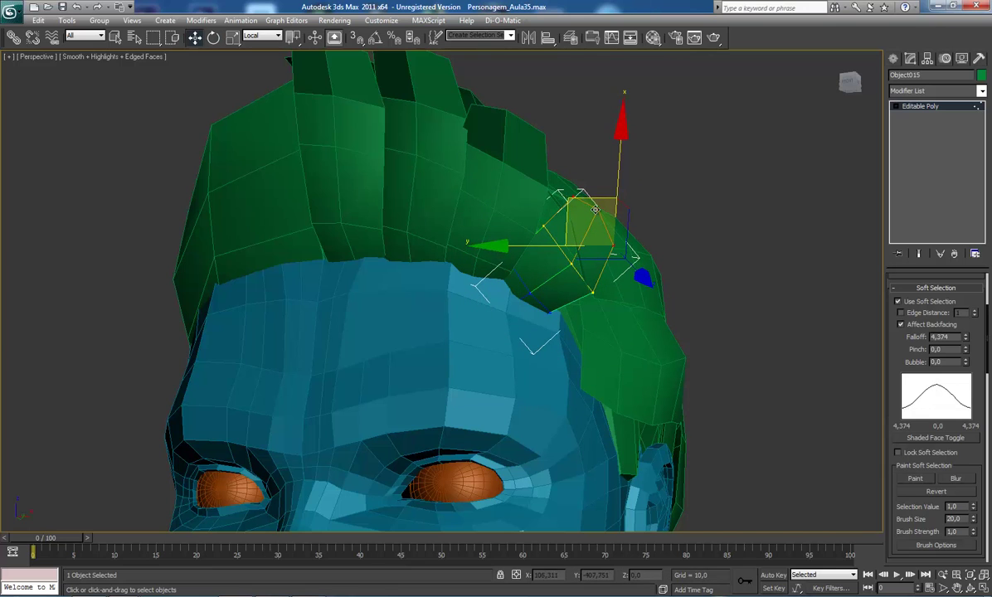
pyautogui.click(257, 36)
pyautogui.click(246, 65)
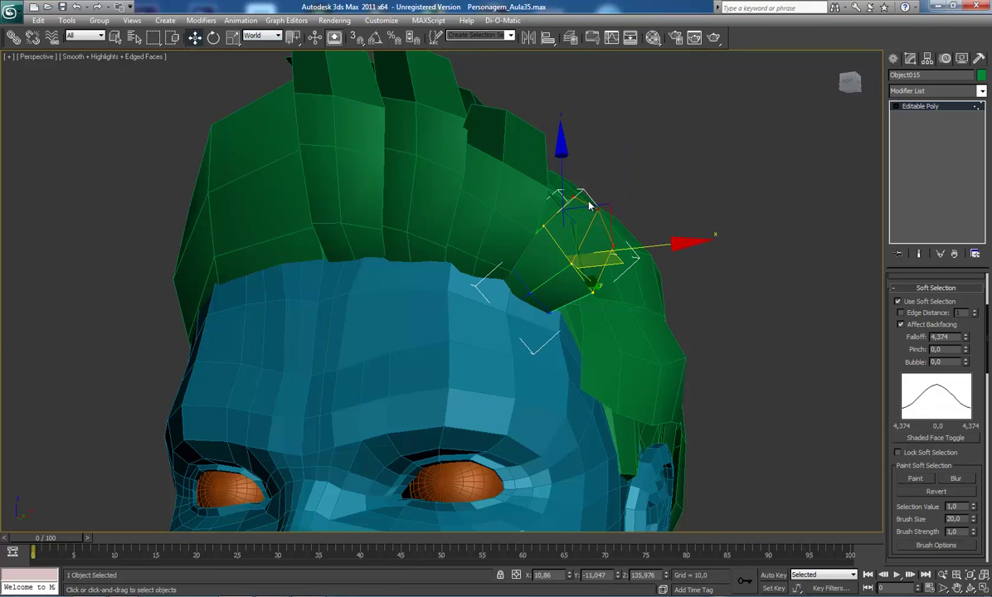
pyautogui.moveTo(589, 206); pyautogui.dragTo(577, 179)
# - Rotate the small front strand about World Z and shift it along Y
pyautogui.moveTo(476, 255)
pyautogui.keyDown('alt'); pyautogui.mouseDown(button='middle')
pyautogui.moveTo(407, 268)
pyautogui.moveTo(420, 279)
pyautogui.mouseUp(button='middle'); pyautogui.keyUp('alt')
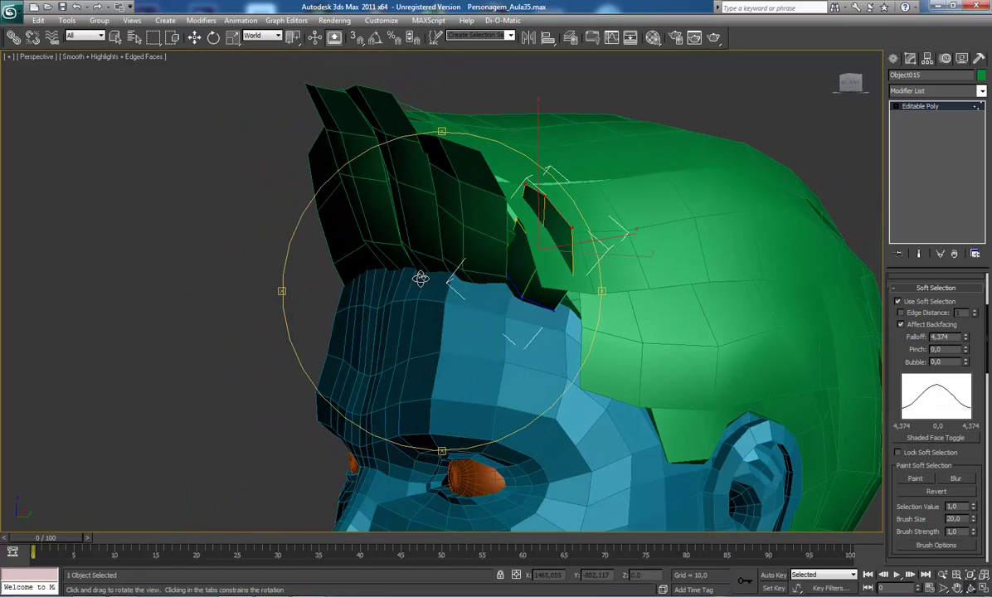
pyautogui.press('e')
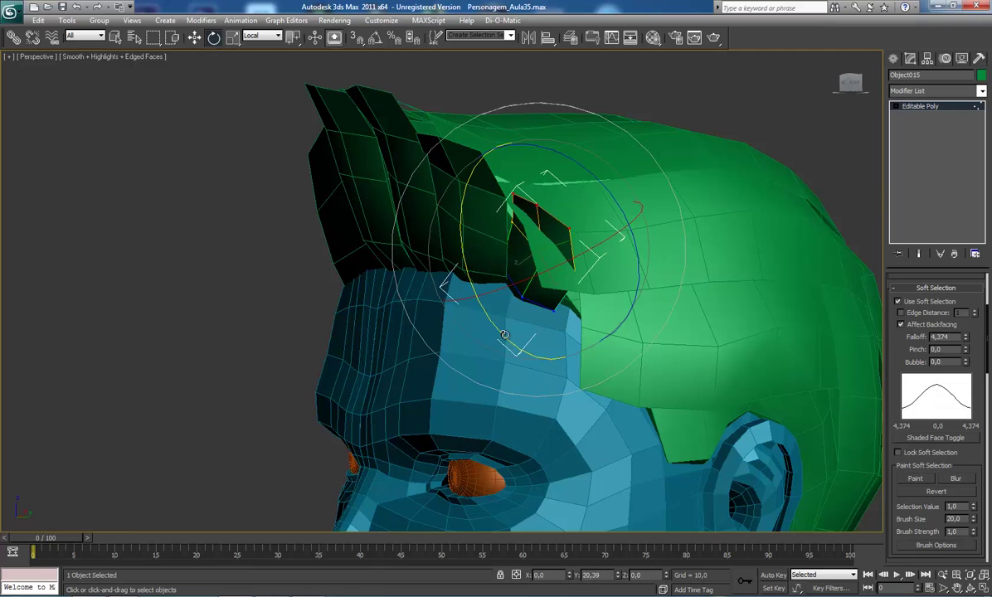
pyautogui.moveTo(495, 331); pyautogui.dragTo(486, 309)
pyautogui.click(262, 36)
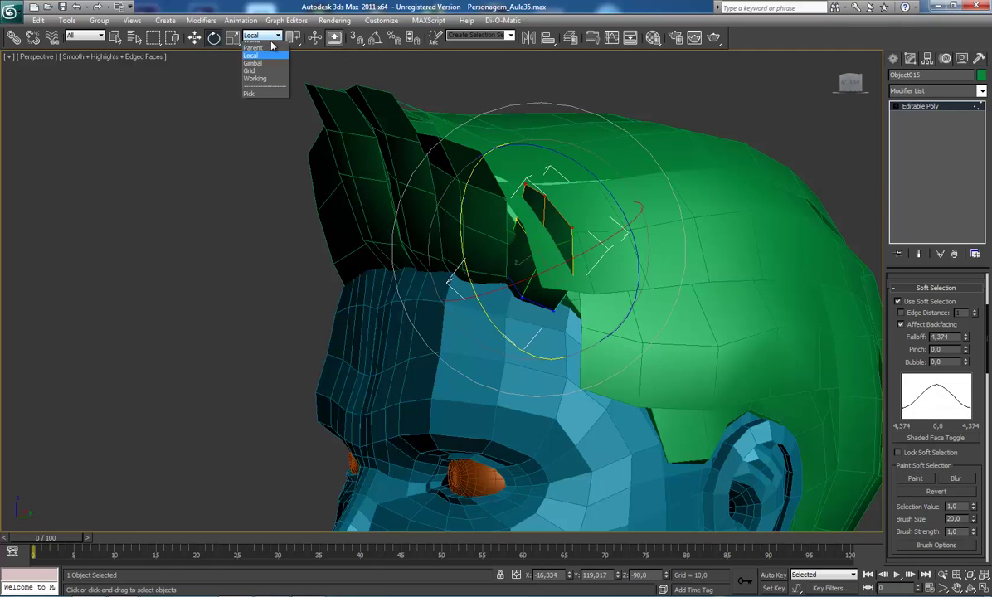
pyautogui.click(262, 62)
pyautogui.moveTo(572, 231)
pyautogui.mouseDown()
pyautogui.moveTo(604, 259)
pyautogui.moveTo(596, 260)
pyautogui.mouseUp()
pyautogui.press('w')
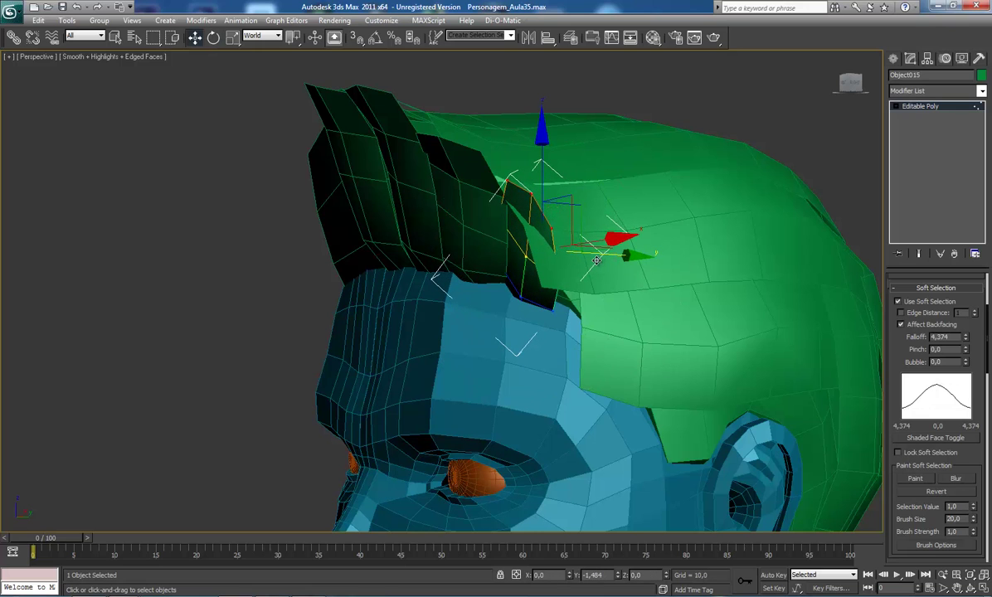
pyautogui.press('q')
pyautogui.moveTo(492, 248)
pyautogui.keyDown('alt'); pyautogui.mouseDown(button='middle')
pyautogui.moveTo(457, 256)
pyautogui.moveTo(523, 266)
pyautogui.moveTo(500, 270)
pyautogui.moveTo(488, 291)
pyautogui.moveTo(459, 291)
pyautogui.moveTo(468, 285)
pyautogui.moveTo(454, 277)
pyautogui.moveTo(426, 288)
pyautogui.mouseUp(button='middle'); pyautogui.keyUp('alt')
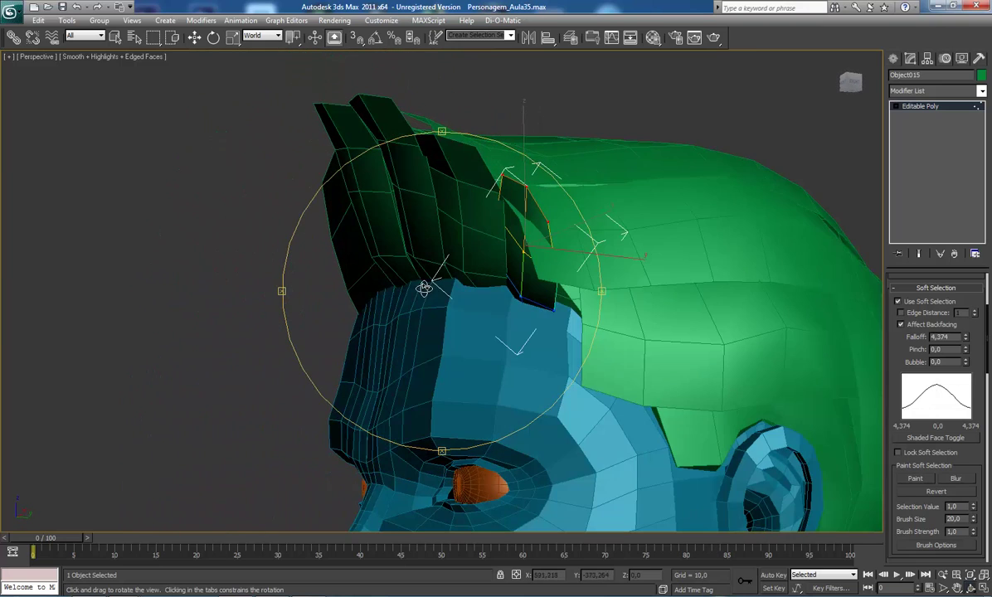
# - With soft selection off, move three strand vertices along Y against the forehead
pyautogui.click(519, 294)
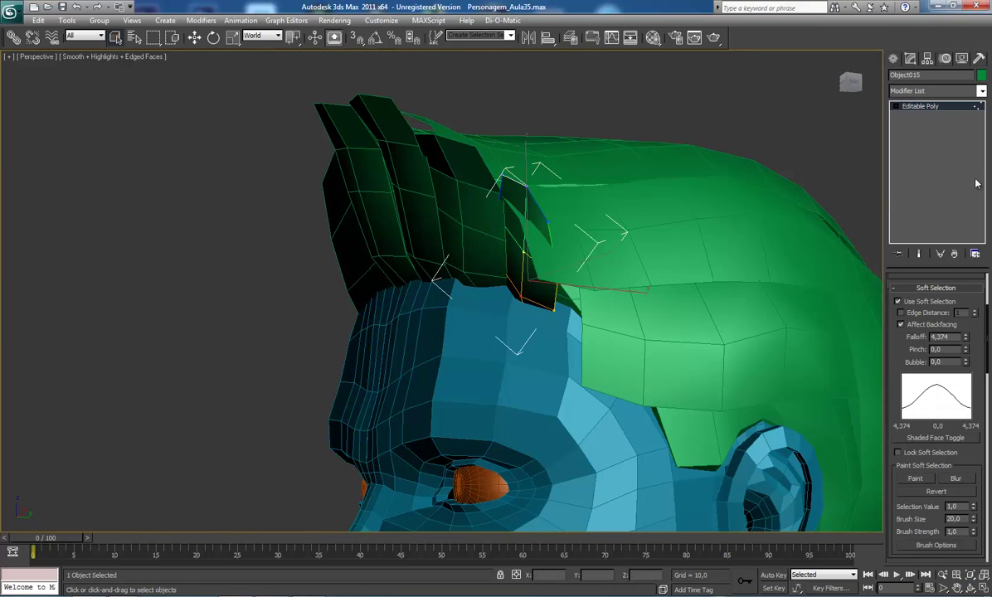
pyautogui.click(918, 302)
pyautogui.moveTo(547, 288)
pyautogui.keyDown('alt'); pyautogui.mouseDown(button='middle')
pyautogui.moveTo(454, 248)
pyautogui.moveTo(476, 271)
pyautogui.mouseUp(button='middle'); pyautogui.keyUp('alt')
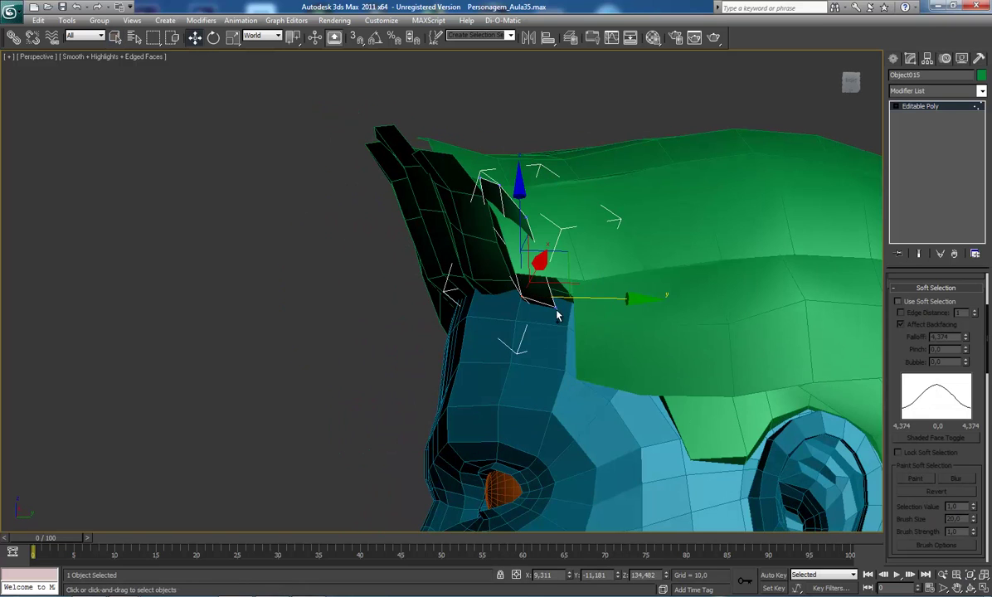
pyautogui.moveTo(556, 311); pyautogui.dragTo(627, 300)
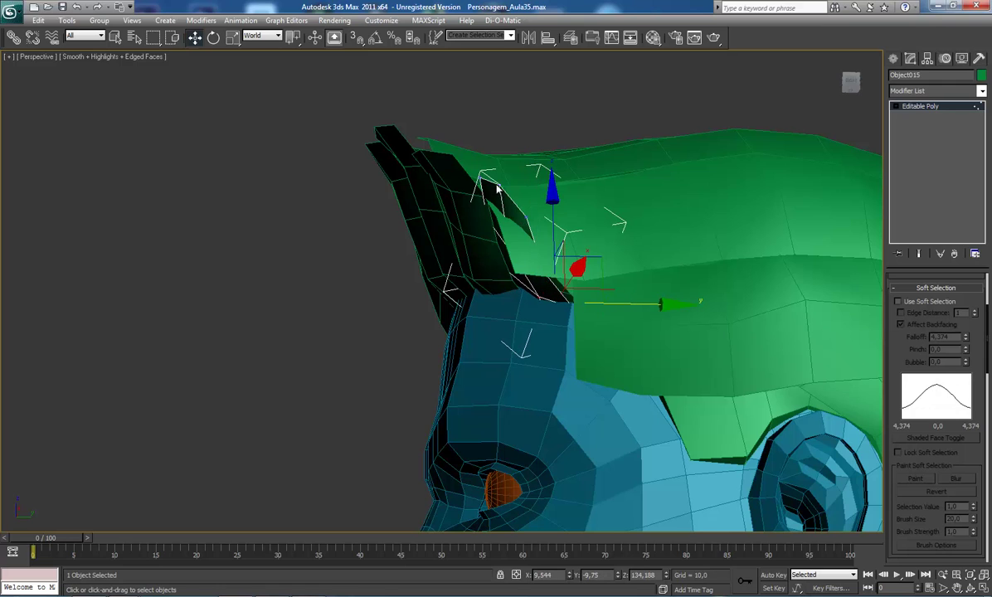
pyautogui.click(537, 170)
pyautogui.moveTo(601, 189); pyautogui.dragTo(584, 190)
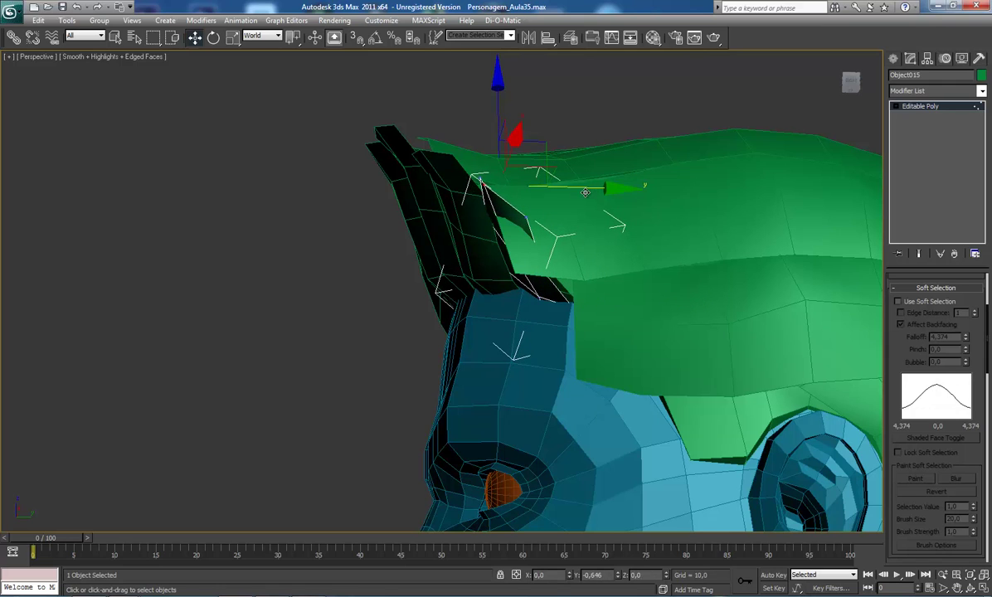
pyautogui.click(525, 208)
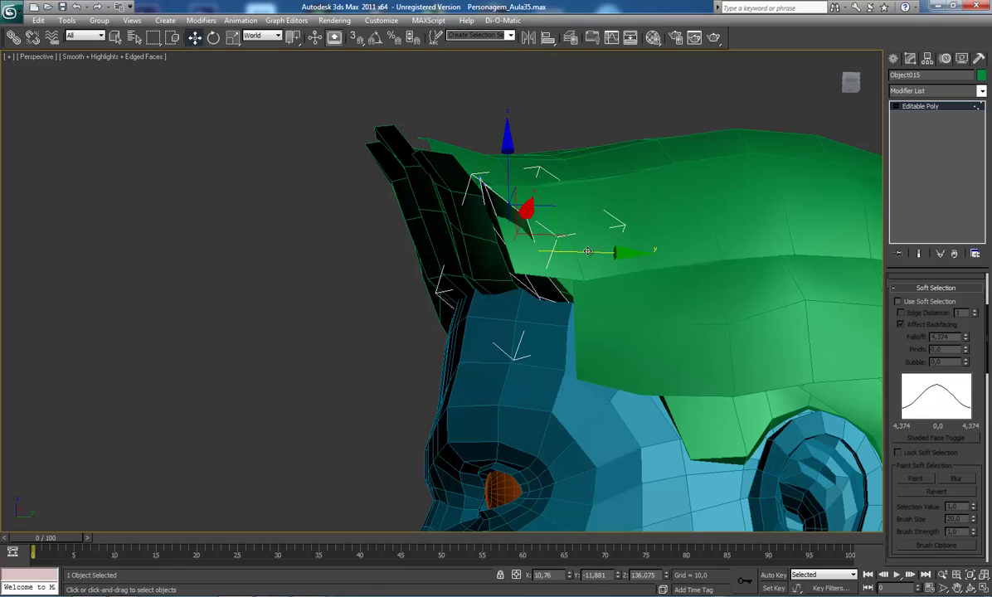
pyautogui.moveTo(597, 255); pyautogui.dragTo(583, 256)
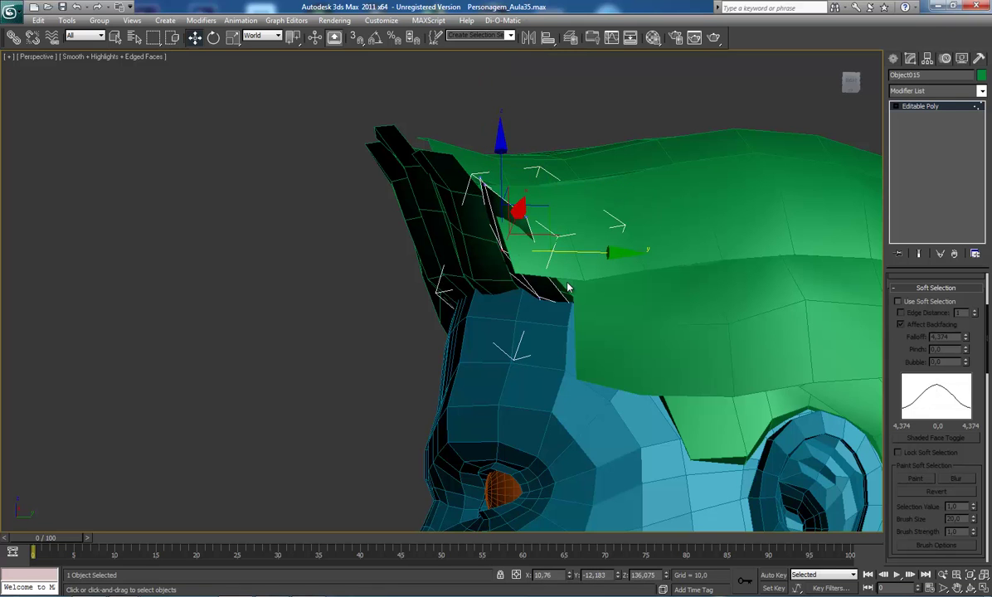
pyautogui.moveTo(493, 322)
pyautogui.keyDown('alt'); pyautogui.mouseDown(button='middle')
pyautogui.moveTo(461, 241)
pyautogui.moveTo(508, 321)
pyautogui.moveTo(530, 299)
pyautogui.mouseUp(button='middle'); pyautogui.keyUp('alt')
# - In a wireframe front view, move the strand's lower vertices up-right onto the hairline
pyautogui.click(526, 294)
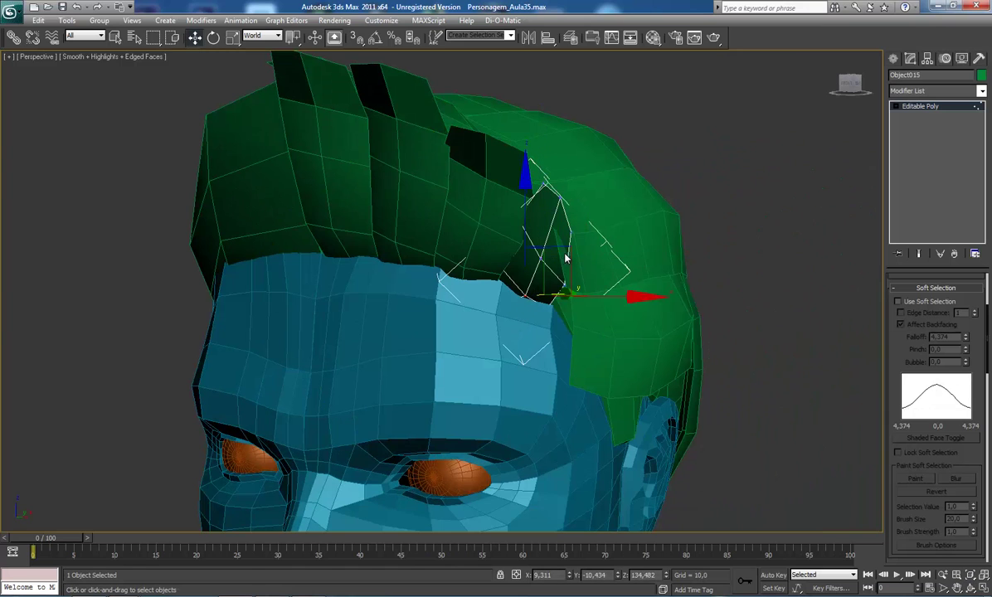
pyautogui.moveTo(558, 245); pyautogui.dragTo(542, 258)
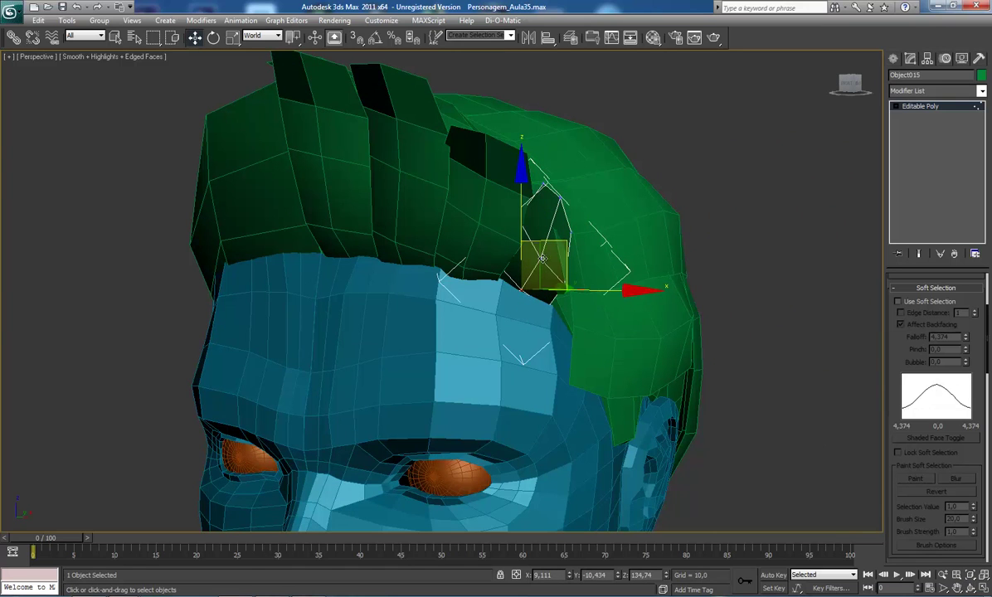
pyautogui.keyDown('alt'); pyautogui.moveTo(486, 297); pyautogui.dragTo(455, 281, button='middle'); pyautogui.keyUp('alt')
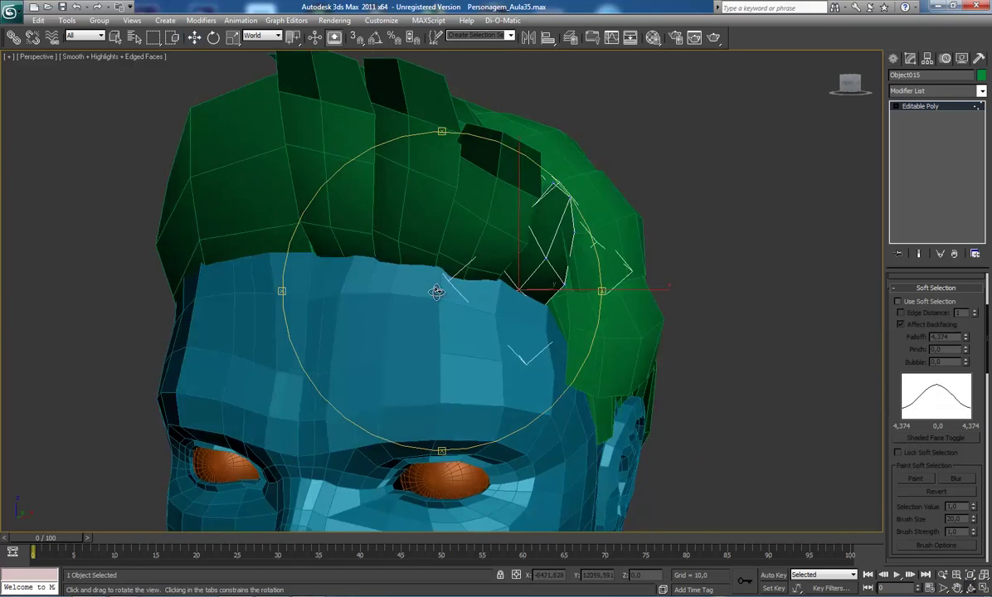
pyautogui.press('F3')
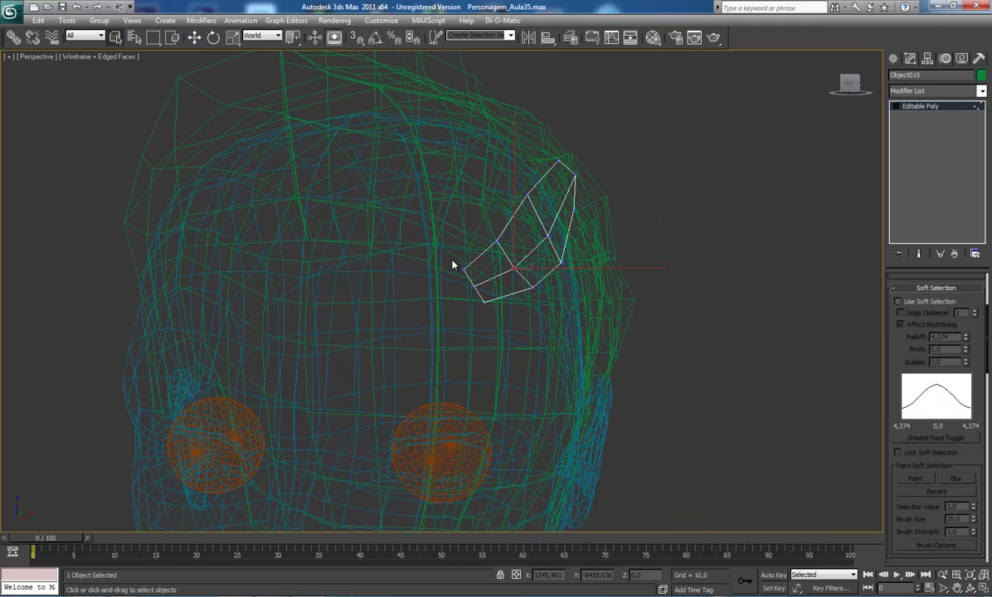
pyautogui.moveTo(484, 321); pyautogui.dragTo(485, 322)
pyautogui.press('w')
pyautogui.moveTo(519, 251); pyautogui.dragTo(540, 228)
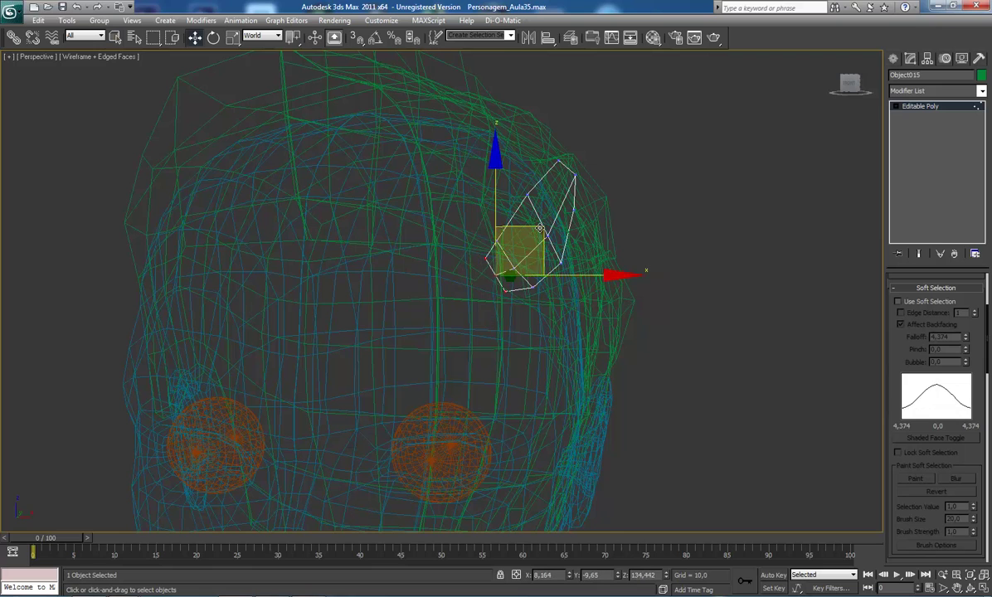
pyautogui.press('F3')
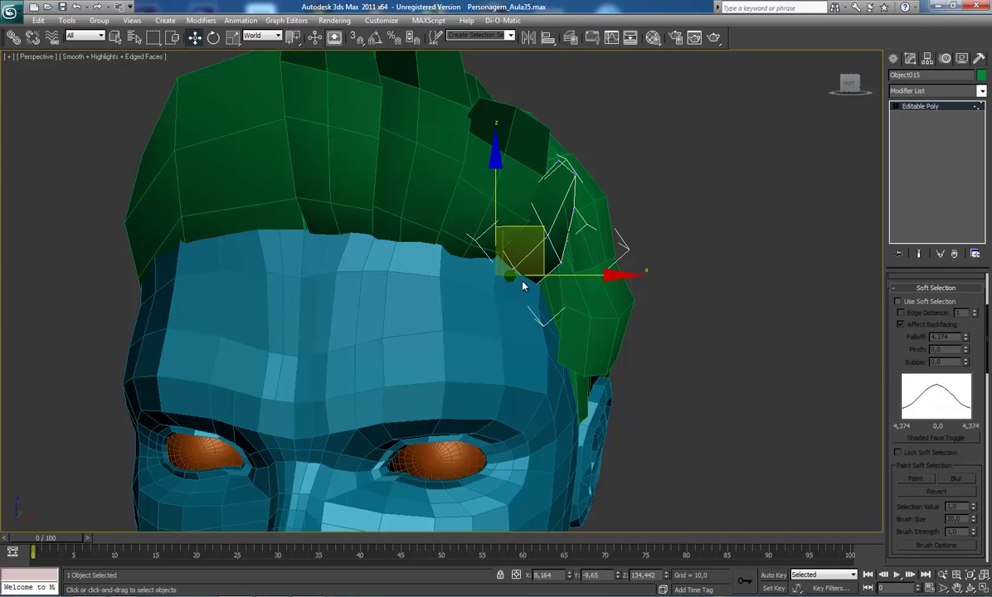
# - Rotate and nudge temple hair piece Object015 slightly into place, checking in wireframe
pyautogui.press('e')
pyautogui.keyDown('alt'); pyautogui.moveTo(525, 279); pyautogui.dragTo(496, 285, button='middle'); pyautogui.keyUp('alt')
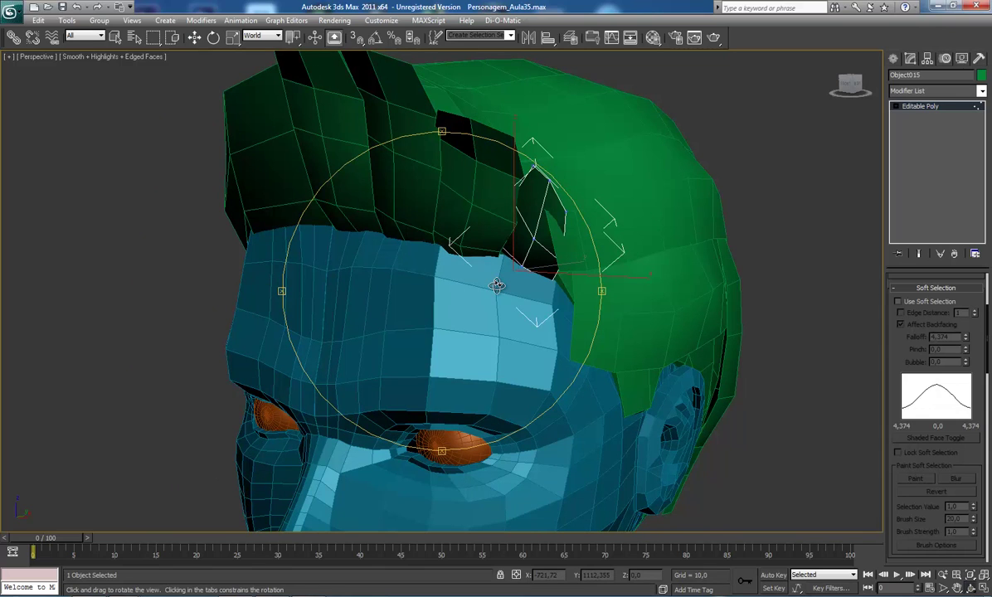
pyautogui.moveTo(496, 286)
pyautogui.keyDown('alt'); pyautogui.mouseDown(button='middle')
pyautogui.moveTo(492, 239)
pyautogui.moveTo(465, 248)
pyautogui.moveTo(539, 268)
pyautogui.moveTo(449, 274)
pyautogui.moveTo(432, 239)
pyautogui.moveTo(387, 270)
pyautogui.moveTo(394, 317)
pyautogui.moveTo(427, 269)
pyautogui.moveTo(403, 297)
pyautogui.moveTo(427, 321)
pyautogui.moveTo(452, 284)
pyautogui.moveTo(493, 281)
pyautogui.moveTo(443, 303)
pyautogui.moveTo(421, 278)
pyautogui.moveTo(456, 286)
pyautogui.mouseUp(button='middle'); pyautogui.keyUp('alt')
pyautogui.press('F3')
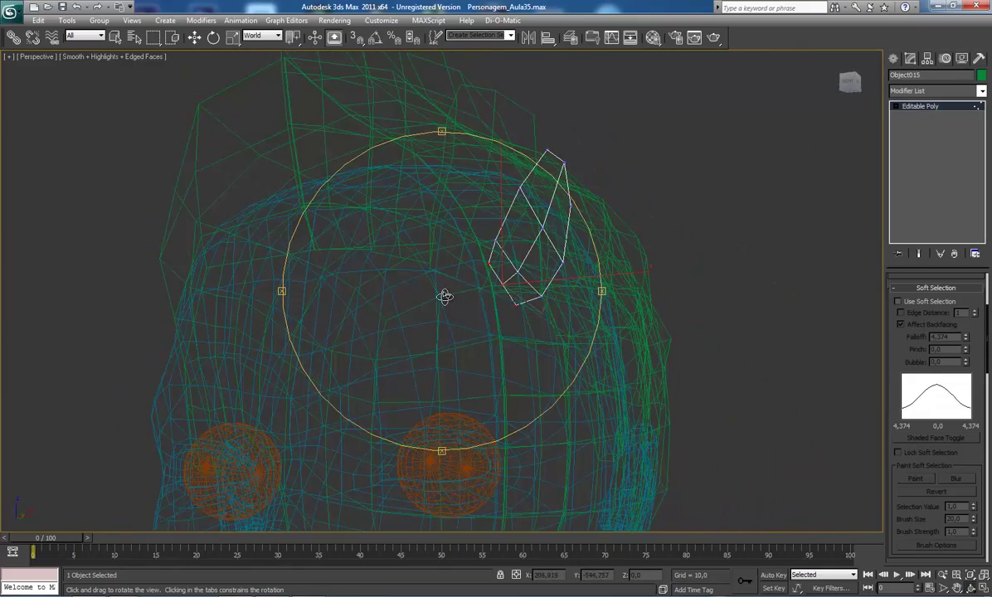
pyautogui.press('w')
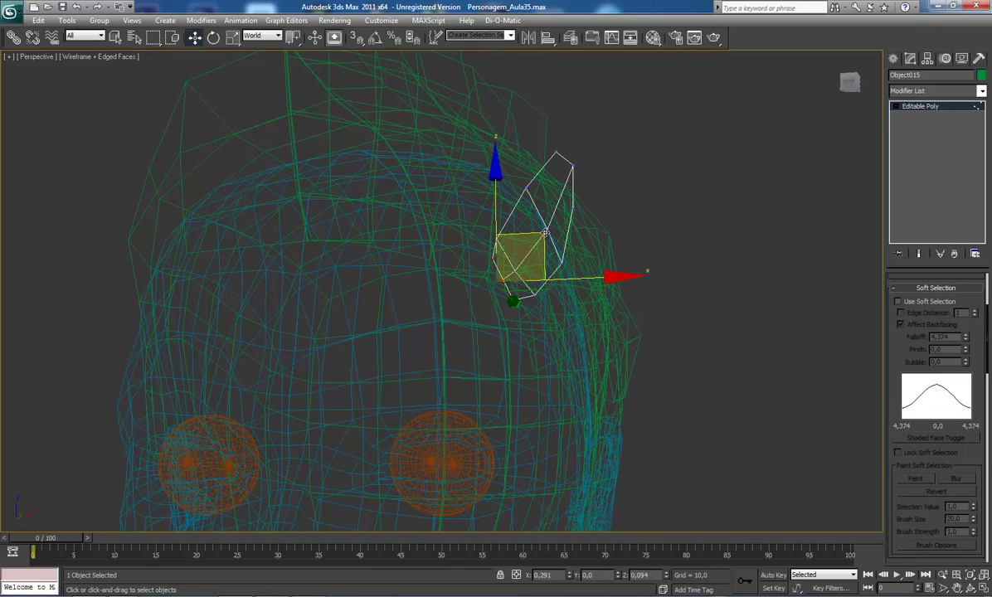
pyautogui.press('e')
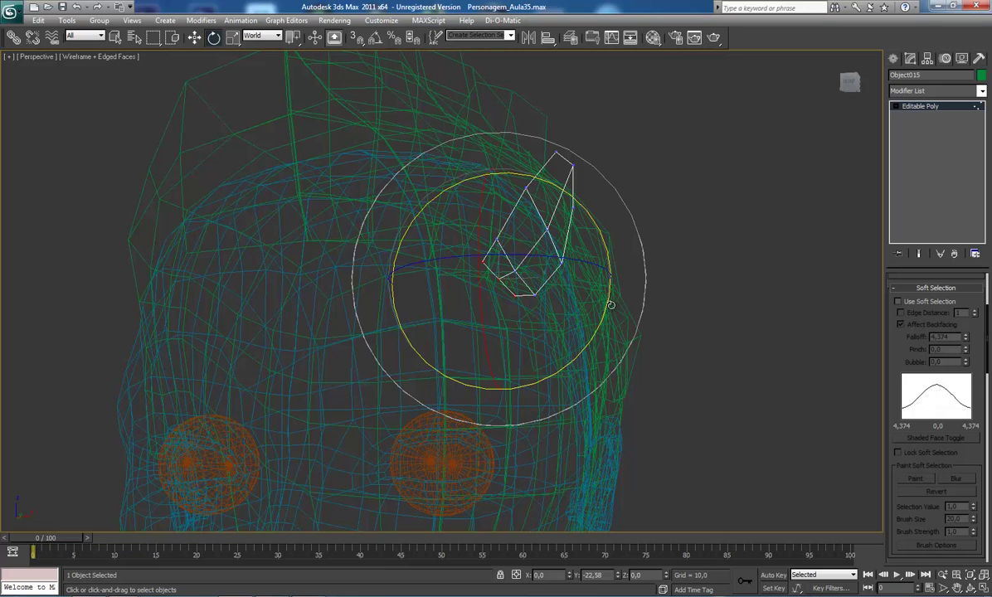
pyautogui.press('w')
pyautogui.moveTo(543, 233); pyautogui.dragTo(543, 245)
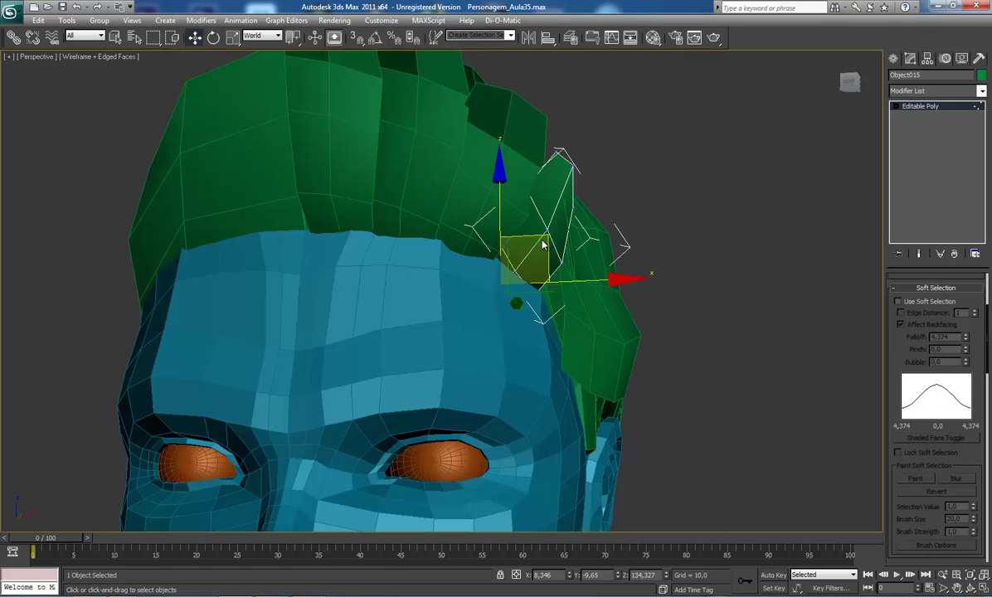
# - Orbit around the head and shift the temple piece snugly against the forehead
pyautogui.hotkey('ctrl', 'r')
pyautogui.moveTo(483, 248); pyautogui.dragTo(443, 261)
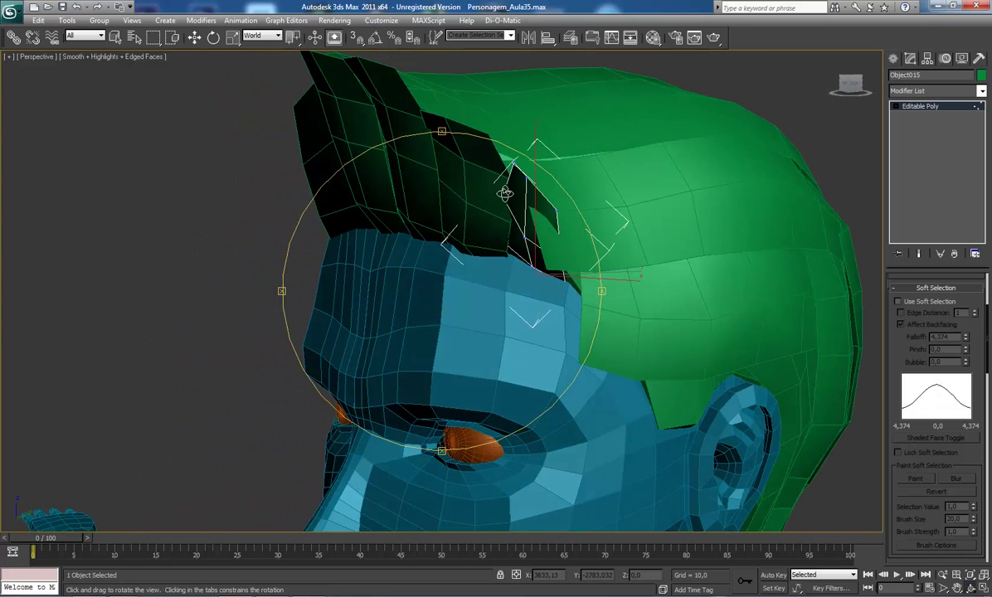
pyautogui.rightClick(507, 207)
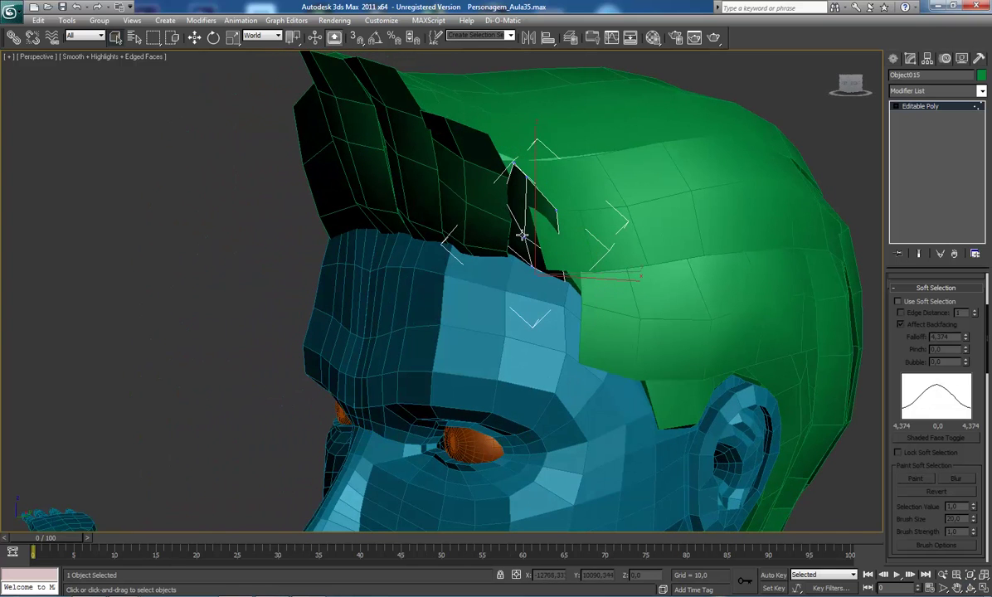
pyautogui.press('w')
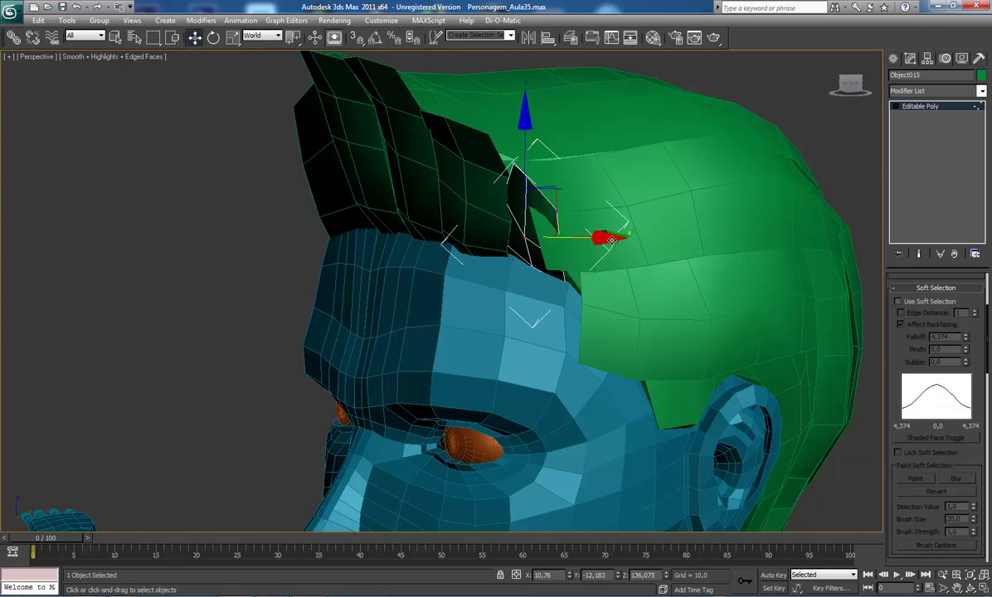
pyautogui.keyDown('alt'); pyautogui.moveTo(477, 237); pyautogui.dragTo(508, 228, button='middle'); pyautogui.keyUp('alt')
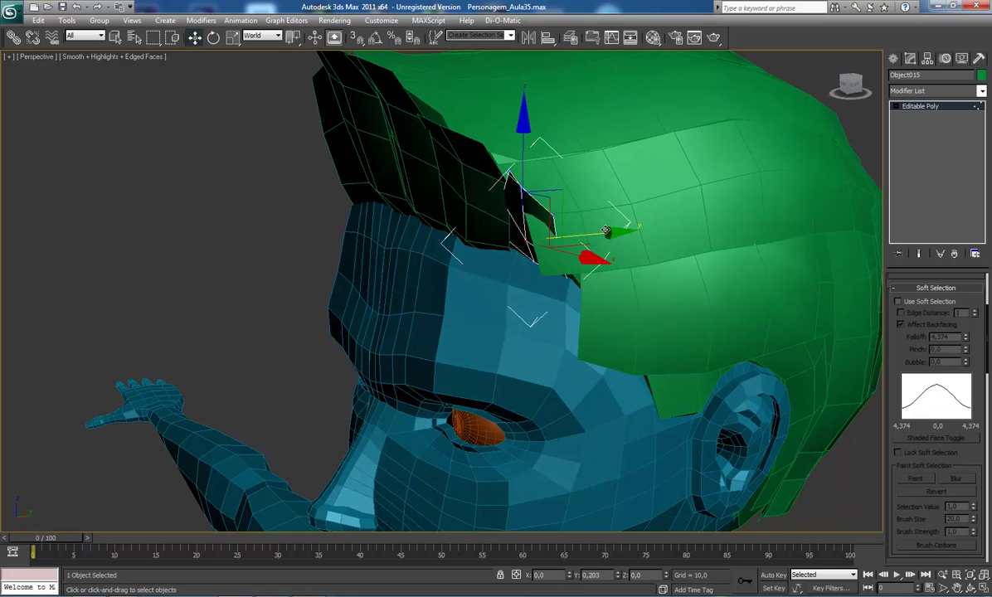
pyautogui.moveTo(606, 232); pyautogui.dragTo(599, 234)
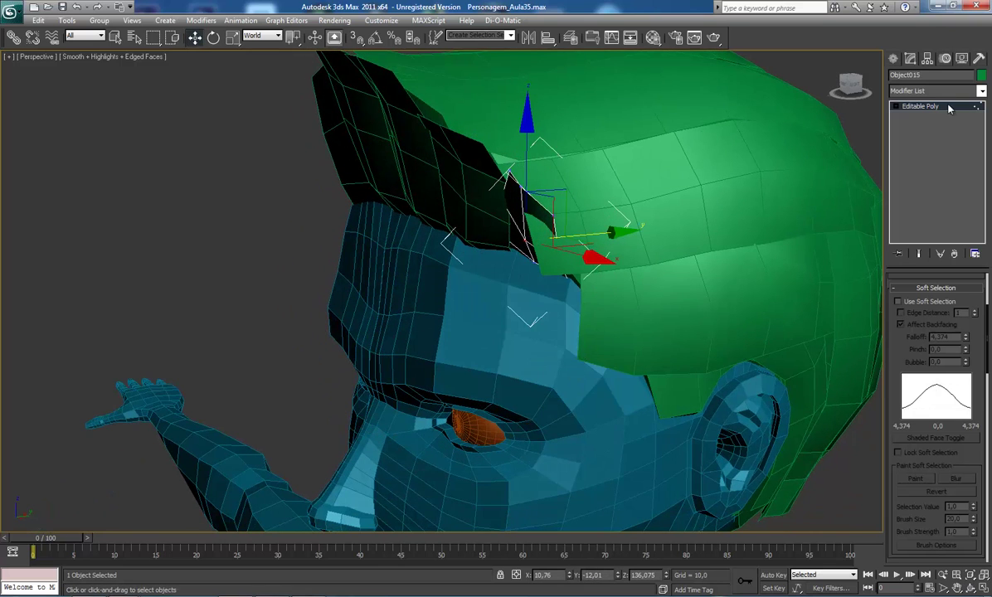
pyautogui.press('w')
pyautogui.moveTo(426, 220)
pyautogui.keyDown('alt'); pyautogui.mouseDown(button='middle')
pyautogui.moveTo(498, 265)
pyautogui.moveTo(463, 288)
pyautogui.moveTo(483, 283)
pyautogui.moveTo(458, 273)
pyautogui.moveTo(556, 255)
pyautogui.mouseUp(button='middle'); pyautogui.keyUp('alt')
pyautogui.scroll(-5, 498, 265)
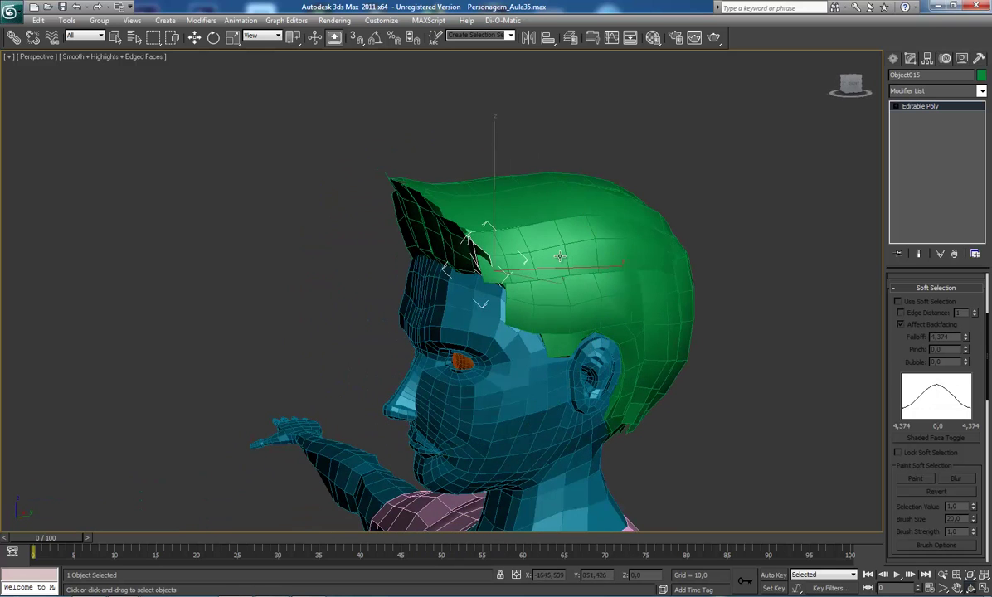
# - Select the front edge rows of Object005 and enable Use Soft Selection
pyautogui.click(557, 255)
pyautogui.click(470, 240)
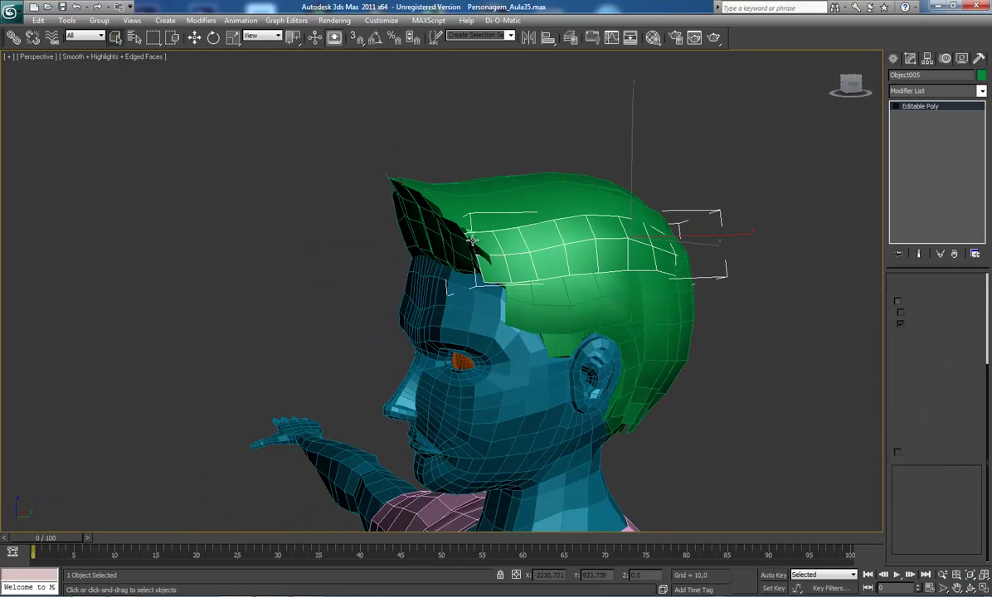
pyautogui.click(466, 234)
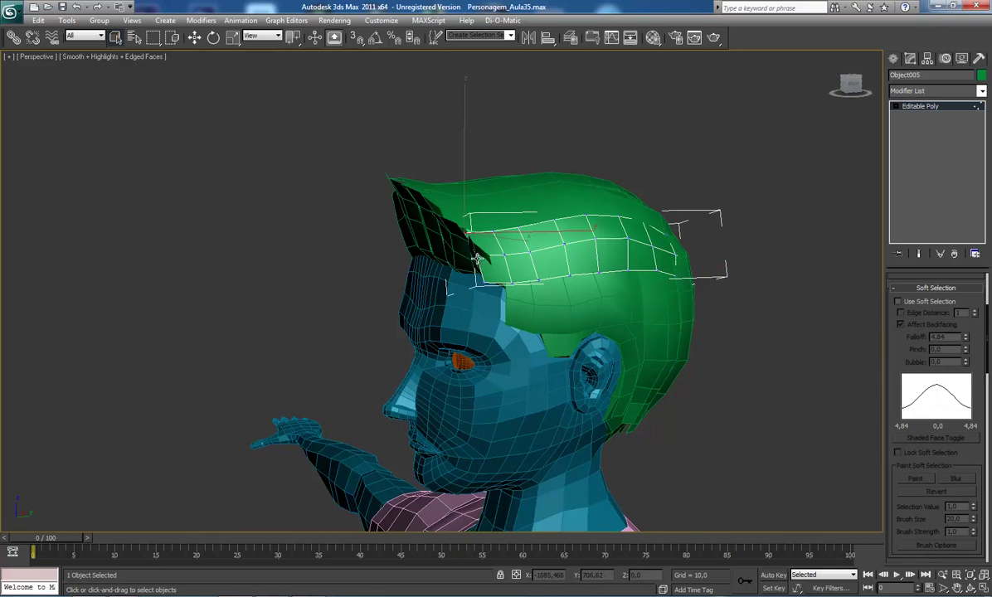
pyautogui.click(480, 266)
pyautogui.click(496, 290)
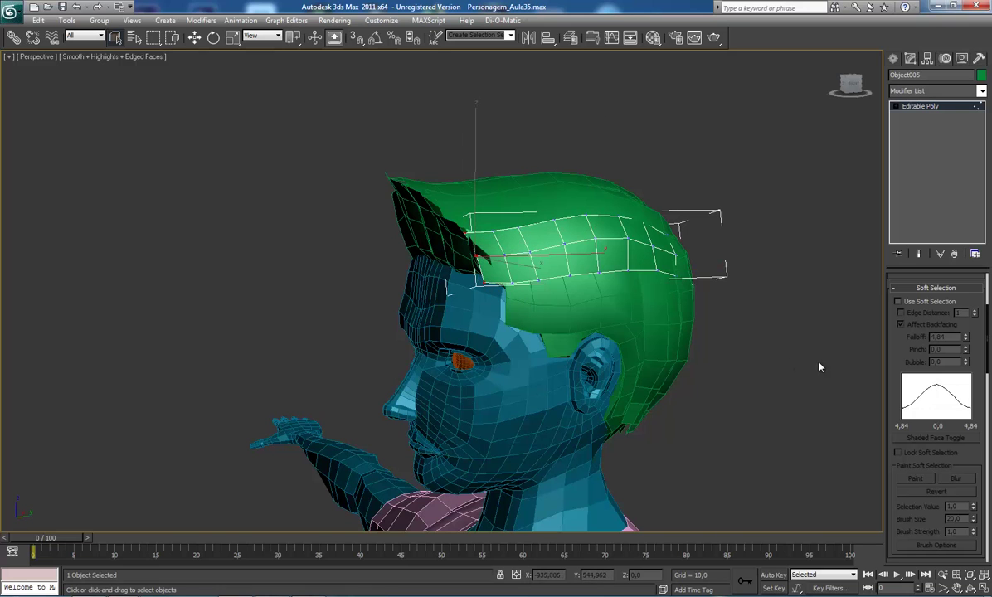
pyautogui.click(899, 301)
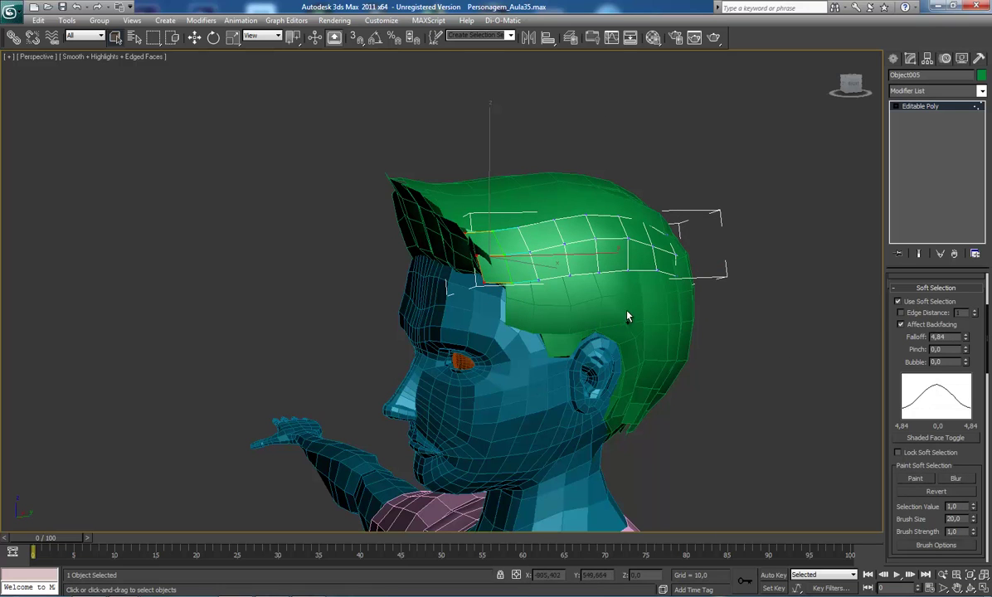
# - Move and tilt the soft-selected front faces toward the fringe above the forehead
pyautogui.keyDown('alt'); pyautogui.moveTo(438, 290); pyautogui.dragTo(492, 281, button='middle'); pyautogui.keyUp('alt')
pyautogui.scroll(1, 492, 278)
pyautogui.scroll(4, 443, 323)
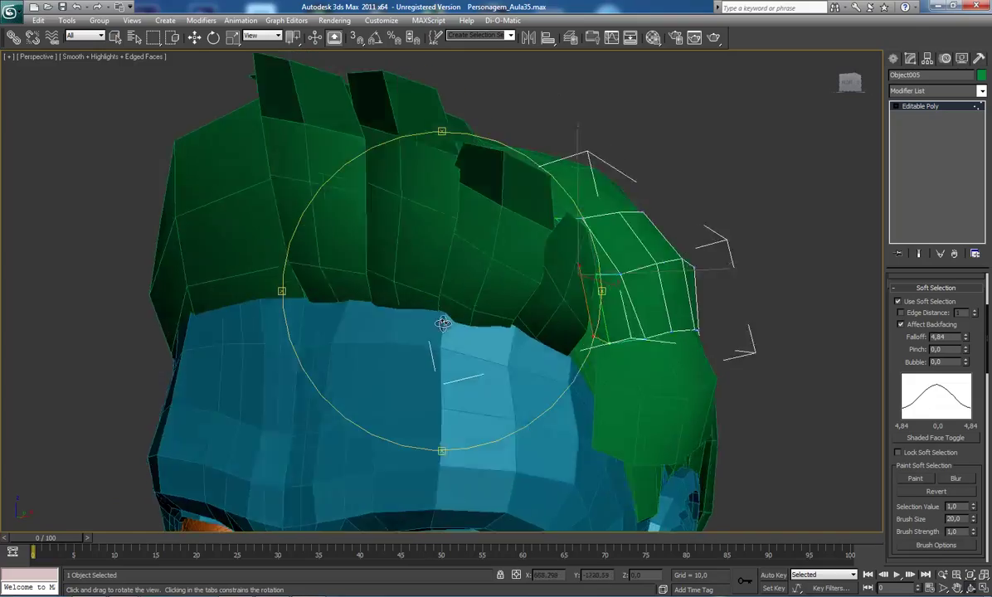
pyautogui.moveTo(443, 323)
pyautogui.keyDown('alt'); pyautogui.mouseDown(button='middle')
pyautogui.moveTo(414, 330)
pyautogui.moveTo(426, 326)
pyautogui.moveTo(405, 320)
pyautogui.moveTo(410, 332)
pyautogui.mouseUp(button='middle'); pyautogui.keyUp('alt')
pyautogui.press('w')
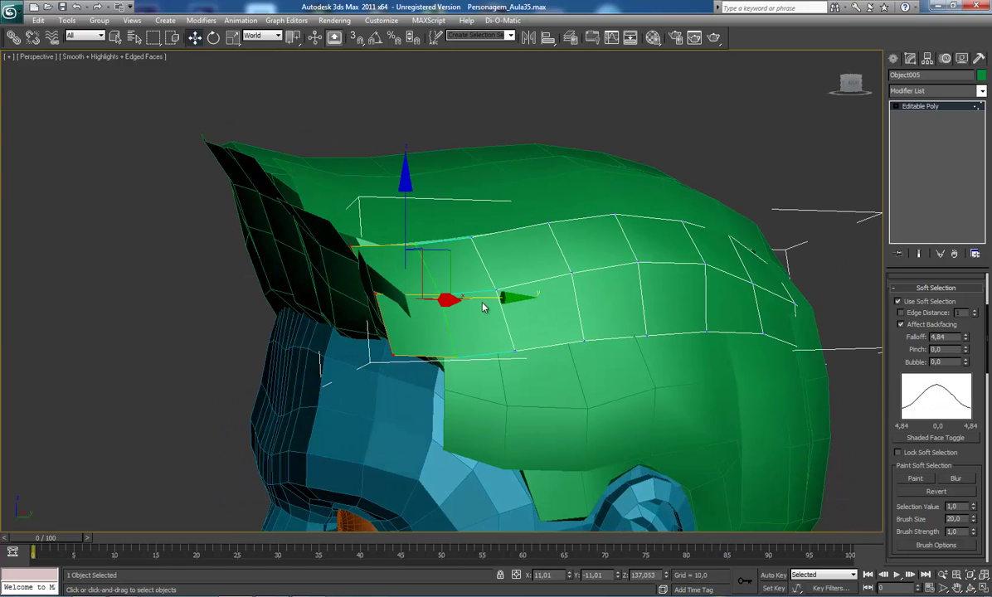
pyautogui.moveTo(497, 297); pyautogui.dragTo(513, 296)
pyautogui.press('e')
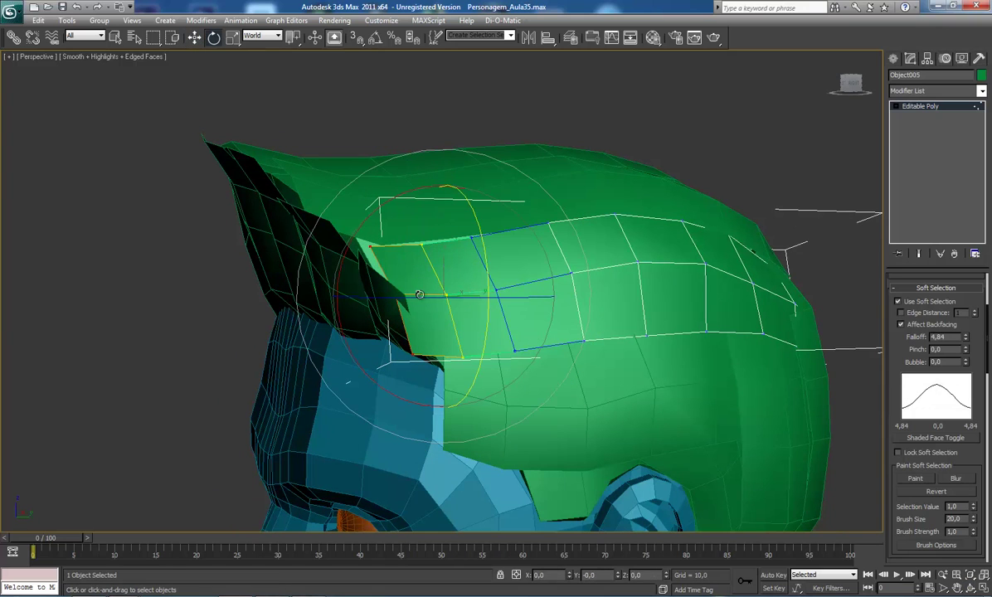
pyautogui.moveTo(419, 296)
pyautogui.mouseDown()
pyautogui.moveTo(437, 296)
pyautogui.moveTo(404, 304)
pyautogui.mouseUp()
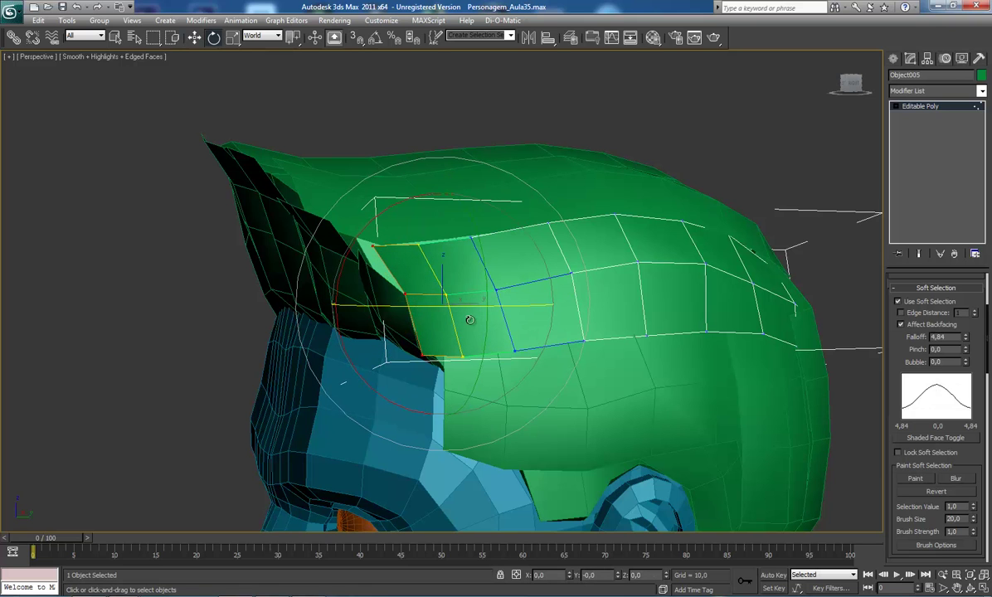
pyautogui.press('w')
pyautogui.moveTo(394, 317)
pyautogui.keyDown('alt'); pyautogui.mouseDown(button='middle')
pyautogui.moveTo(414, 291)
pyautogui.moveTo(377, 282)
pyautogui.mouseUp(button='middle'); pyautogui.keyUp('alt')
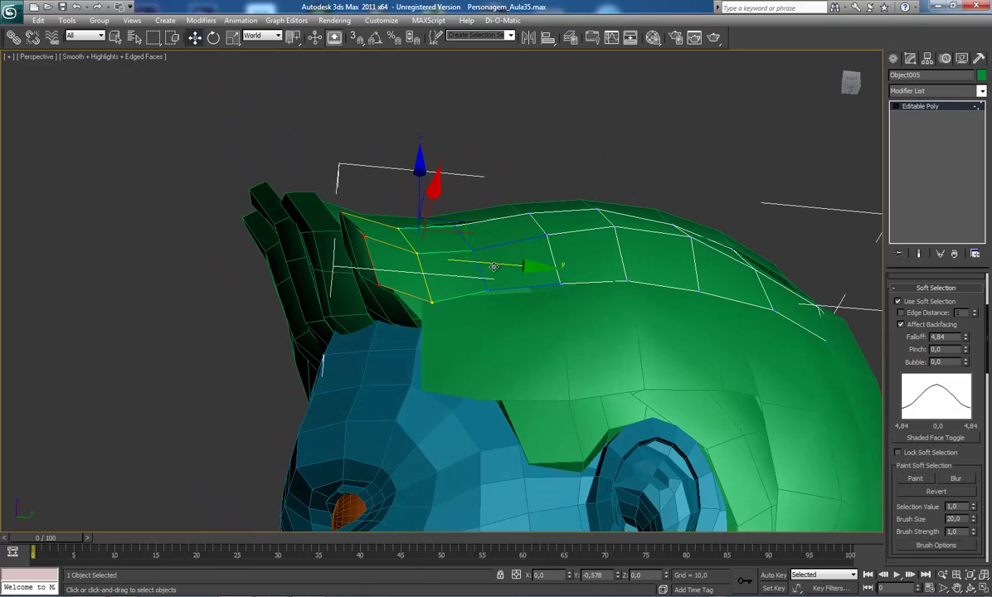
pyautogui.moveTo(494, 266); pyautogui.dragTo(412, 222)
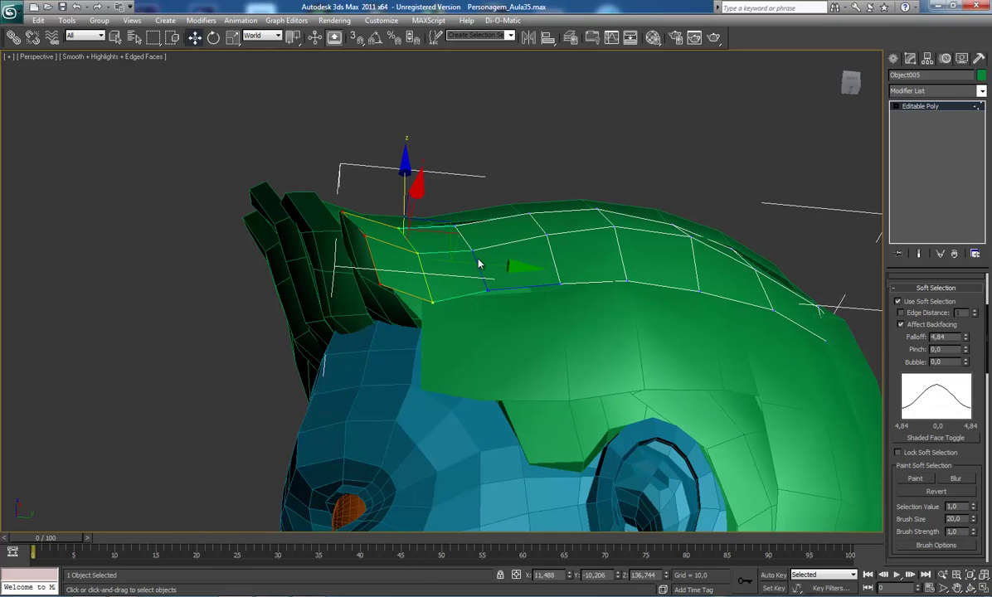
# - Inspect the reshaped side piece from several angles in wireframe and shaded views
pyautogui.moveTo(479, 264)
pyautogui.keyDown('alt'); pyautogui.mouseDown(button='middle')
pyautogui.moveTo(371, 292)
pyautogui.moveTo(406, 348)
pyautogui.moveTo(439, 317)
pyautogui.moveTo(466, 324)
pyautogui.moveTo(412, 281)
pyautogui.moveTo(459, 298)
pyautogui.moveTo(471, 313)
pyautogui.moveTo(440, 315)
pyautogui.moveTo(432, 290)
pyautogui.moveTo(413, 305)
pyautogui.moveTo(450, 298)
pyautogui.moveTo(485, 311)
pyautogui.moveTo(404, 311)
pyautogui.moveTo(472, 322)
pyautogui.moveTo(414, 358)
pyautogui.moveTo(367, 308)
pyautogui.moveTo(394, 331)
pyautogui.moveTo(454, 309)
pyautogui.moveTo(383, 323)
pyautogui.mouseUp(button='middle'); pyautogui.keyUp('alt')
pyautogui.scroll(-3, 377, 325)
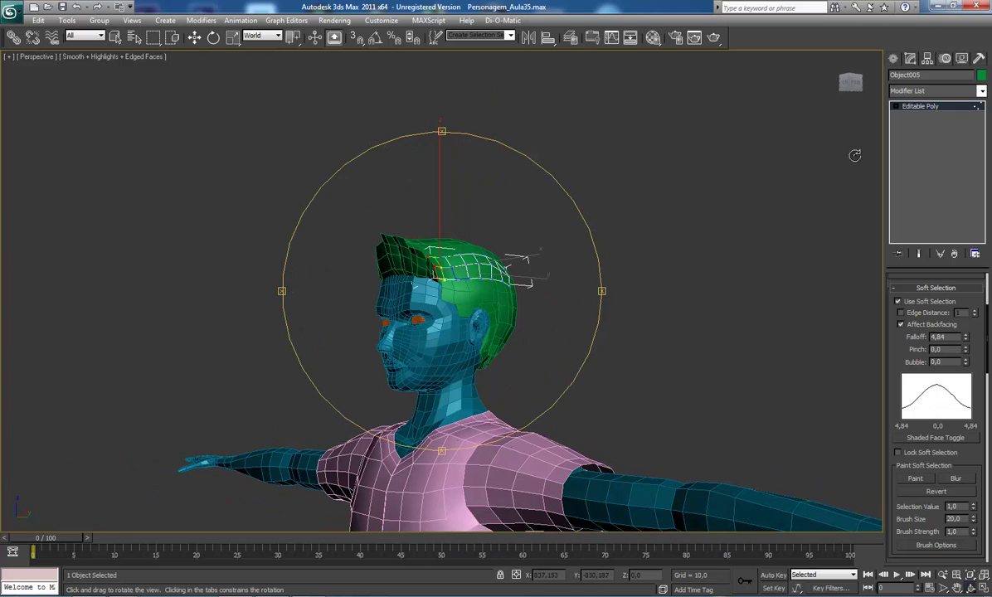
pyautogui.press('w')
pyautogui.scroll(4, 521, 342)
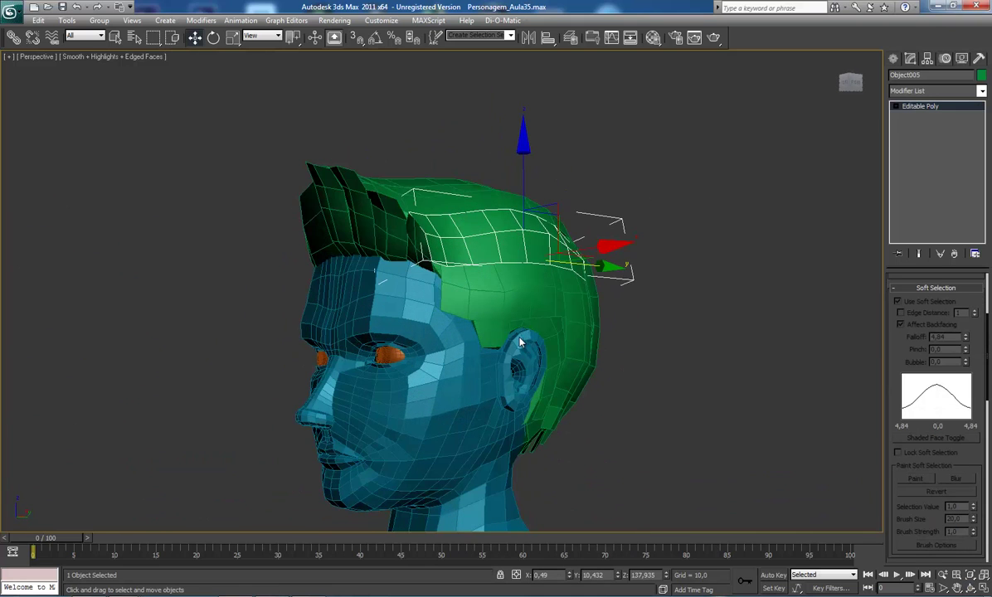
pyautogui.press('F4')
pyautogui.moveTo(521, 341)
pyautogui.keyDown('alt'); pyautogui.mouseDown(button='middle')
pyautogui.moveTo(442, 328)
pyautogui.moveTo(483, 339)
pyautogui.mouseUp(button='middle'); pyautogui.keyUp('alt')
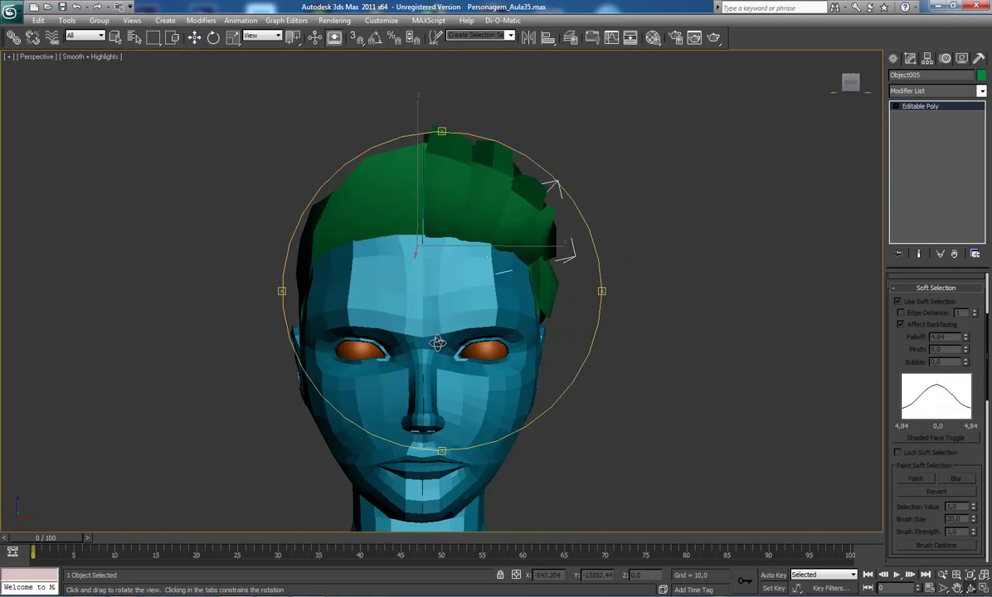
pyautogui.press('F3')
pyautogui.press('F3')
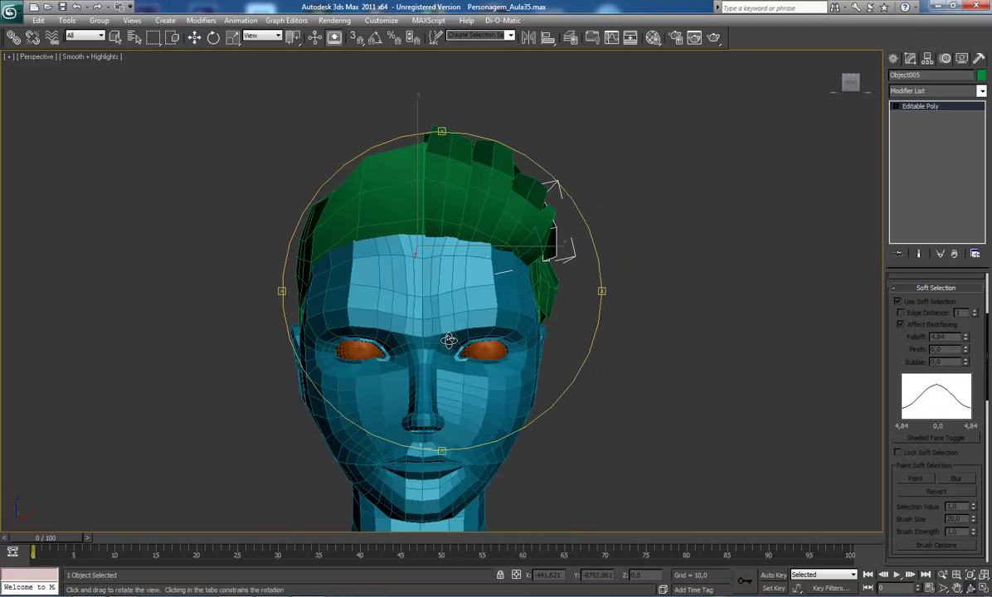
pyautogui.press('F4')
pyautogui.moveTo(448, 341)
pyautogui.keyDown('alt'); pyautogui.mouseDown(button='middle')
pyautogui.moveTo(399, 332)
pyautogui.moveTo(446, 350)
pyautogui.moveTo(390, 349)
pyautogui.moveTo(428, 347)
pyautogui.moveTo(428, 361)
pyautogui.mouseUp(button='middle'); pyautogui.keyUp('alt')
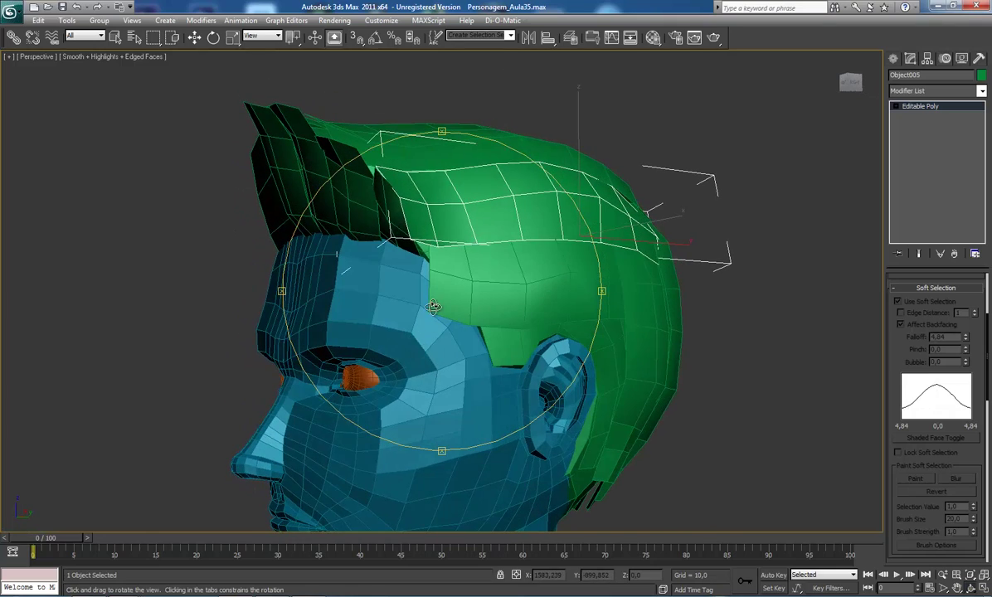
pyautogui.moveTo(433, 307)
pyautogui.keyDown('alt'); pyautogui.mouseDown(button='middle')
pyautogui.moveTo(440, 321)
pyautogui.moveTo(476, 316)
pyautogui.moveTo(482, 344)
pyautogui.mouseUp(button='middle'); pyautogui.keyUp('alt')
# - Move and tilt sideburn piece Object011 closer against the side of the face
pyautogui.click(572, 292)
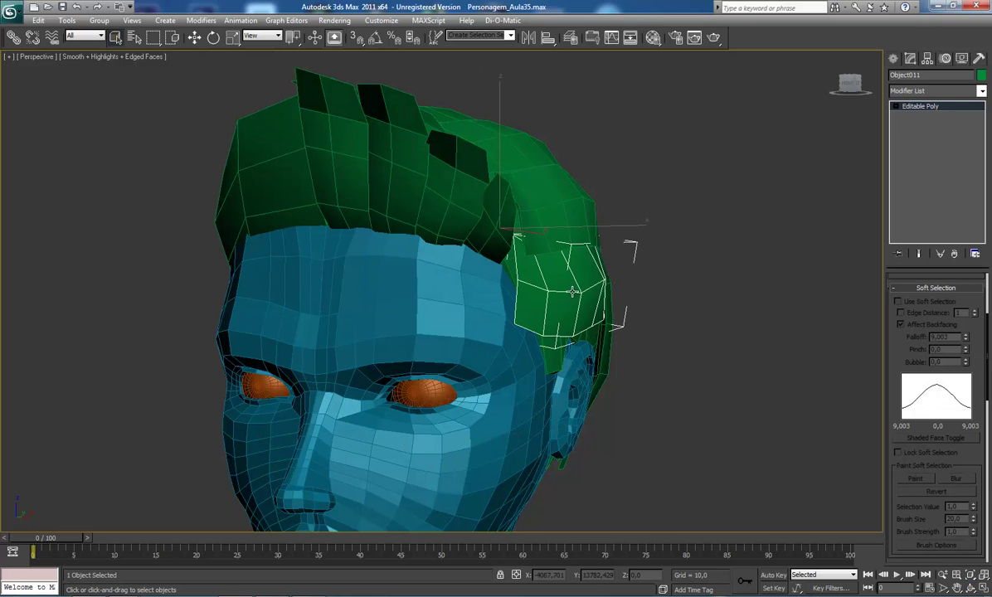
pyautogui.moveTo(579, 294)
pyautogui.keyDown('alt'); pyautogui.mouseDown(button='middle')
pyautogui.moveTo(479, 272)
pyautogui.moveTo(491, 268)
pyautogui.moveTo(469, 287)
pyautogui.moveTo(549, 236)
pyautogui.mouseUp(button='middle'); pyautogui.keyUp('alt')
pyautogui.scroll(4, 462, 282)
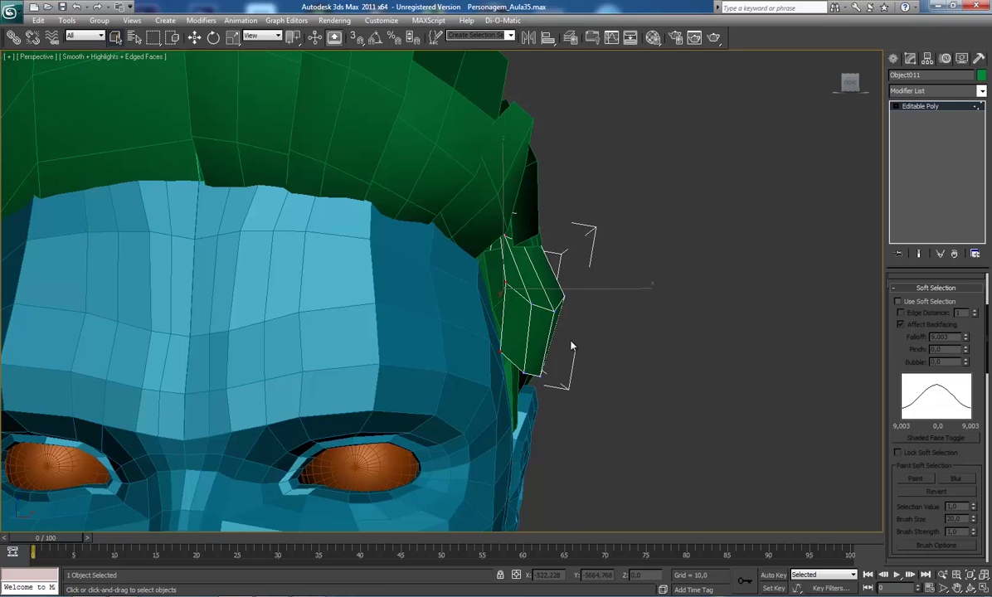
pyautogui.press('e')
pyautogui.press('w')
pyautogui.moveTo(596, 289)
pyautogui.mouseDown()
pyautogui.moveTo(603, 312)
pyautogui.moveTo(561, 307)
pyautogui.mouseUp()
pyautogui.press('e')
pyautogui.moveTo(496, 247); pyautogui.dragTo(498, 253)
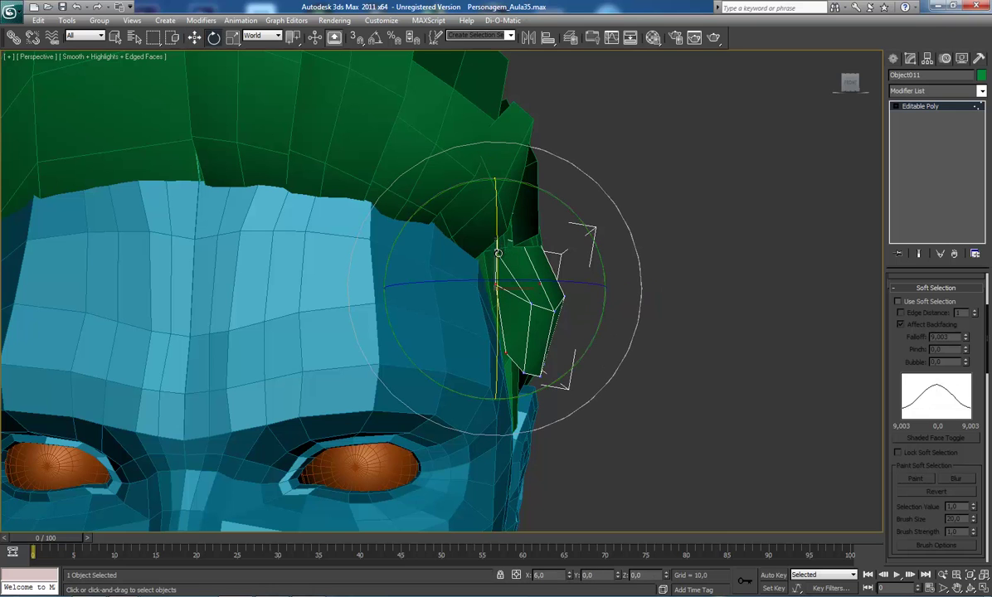
pyautogui.keyDown('alt'); pyautogui.moveTo(543, 260); pyautogui.dragTo(431, 288, button='middle'); pyautogui.keyUp('alt')
pyautogui.press('w')
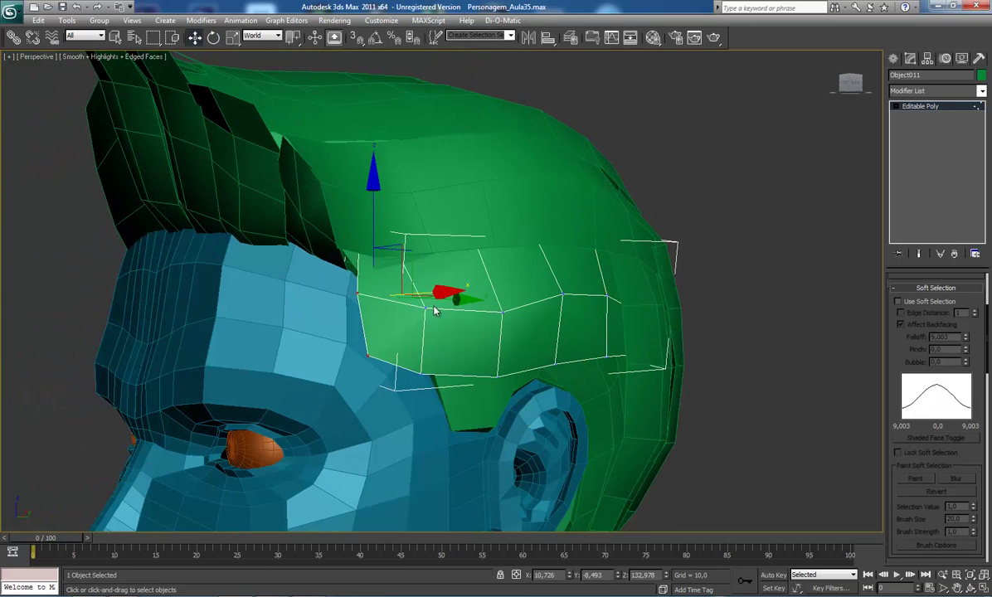
pyautogui.moveTo(434, 308); pyautogui.dragTo(442, 297)
pyautogui.press('F3')
pyautogui.moveTo(371, 249); pyautogui.dragTo(374, 237)
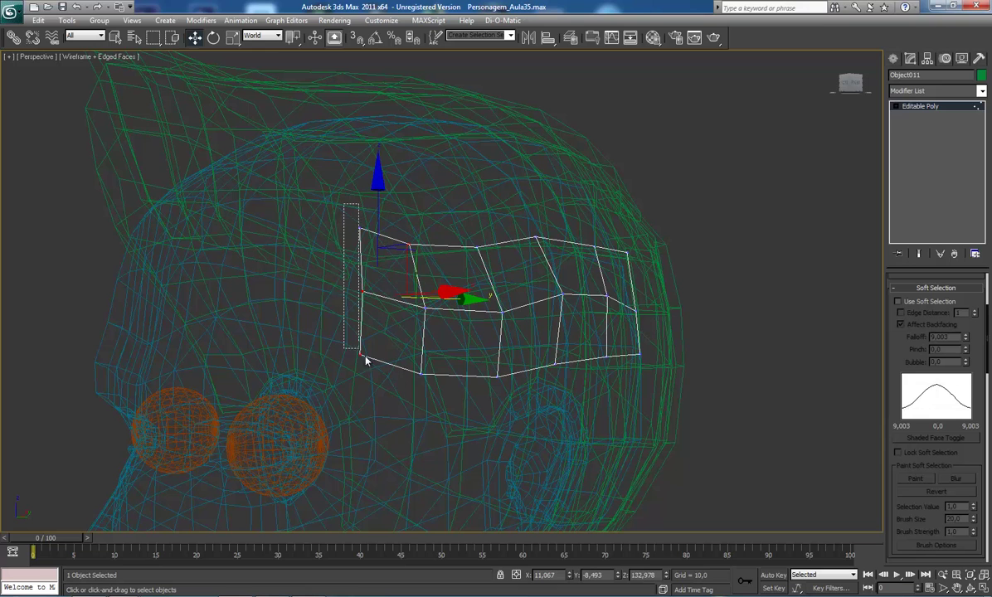
# - Select Object011's front-edge vertices and drag them closer against the head
pyautogui.moveTo(365, 360); pyautogui.dragTo(367, 361)
pyautogui.press('F3')
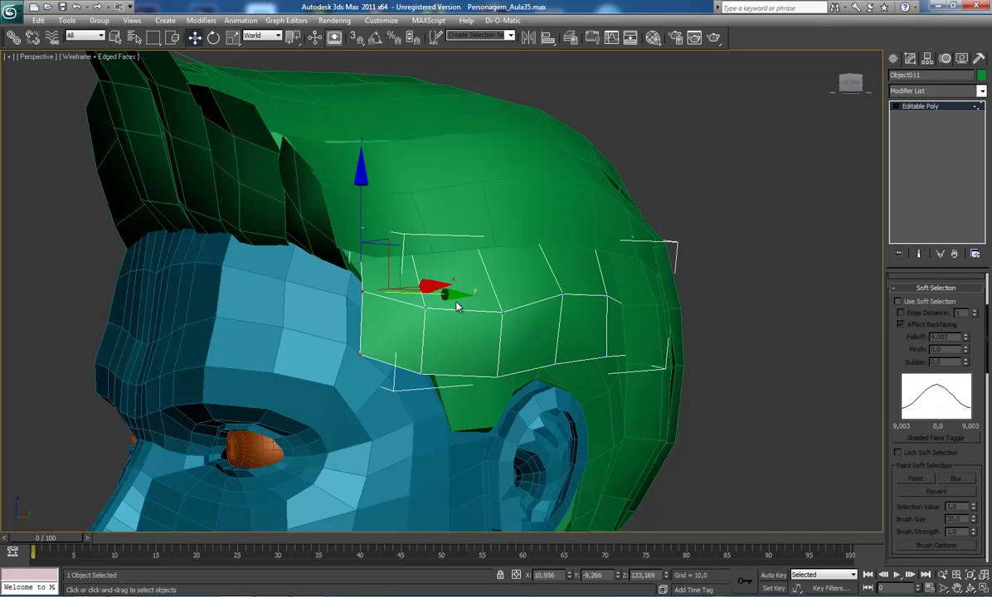
pyautogui.keyDown('alt'); pyautogui.moveTo(462, 307); pyautogui.dragTo(542, 289, button='middle'); pyautogui.keyUp('alt')
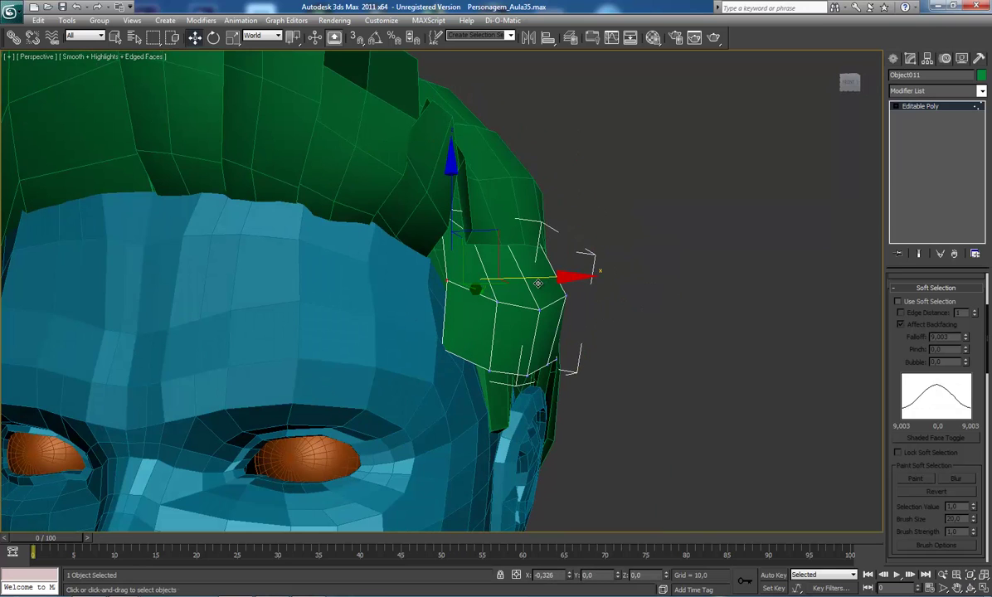
pyautogui.press('e')
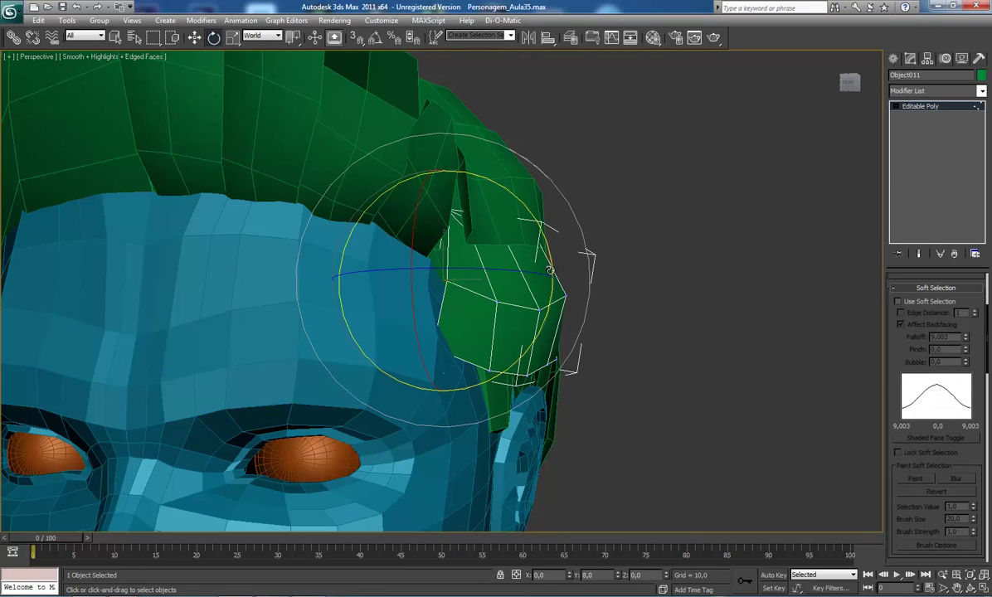
pyautogui.press('w')
pyautogui.keyDown('alt'); pyautogui.moveTo(500, 312); pyautogui.dragTo(409, 288, button='middle'); pyautogui.keyUp('alt')
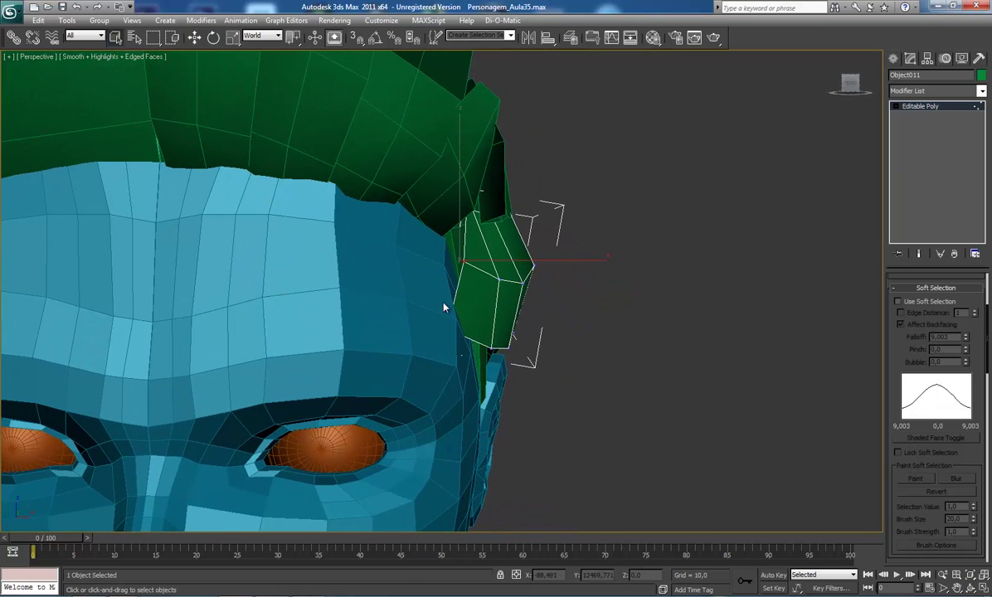
pyautogui.press('w')
pyautogui.moveTo(455, 342)
pyautogui.mouseDown()
pyautogui.moveTo(465, 340)
pyautogui.moveTo(458, 303)
pyautogui.mouseUp()
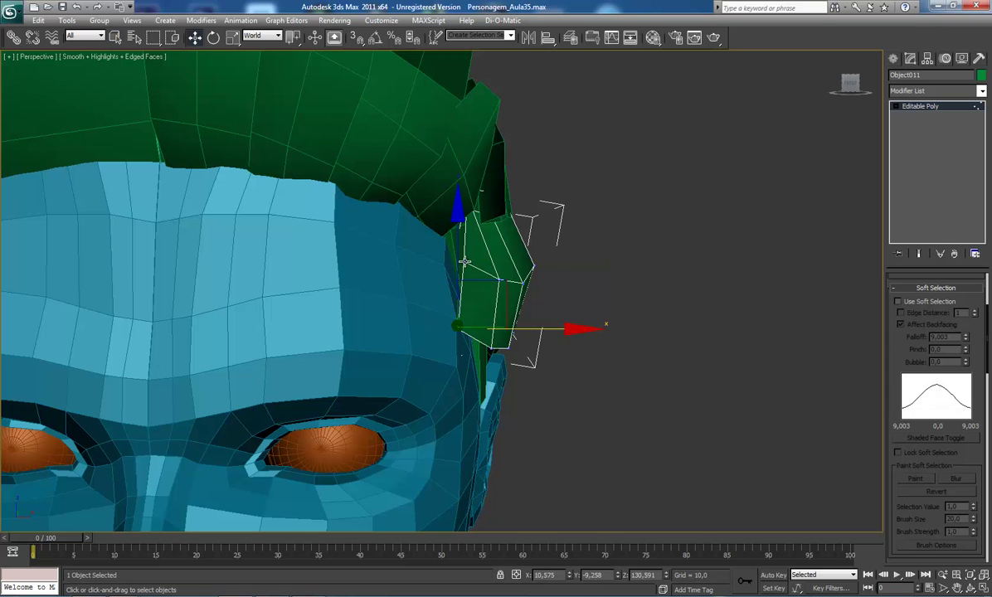
pyautogui.moveTo(466, 262)
pyautogui.mouseDown()
pyautogui.moveTo(507, 262)
pyautogui.moveTo(494, 247)
pyautogui.mouseUp()
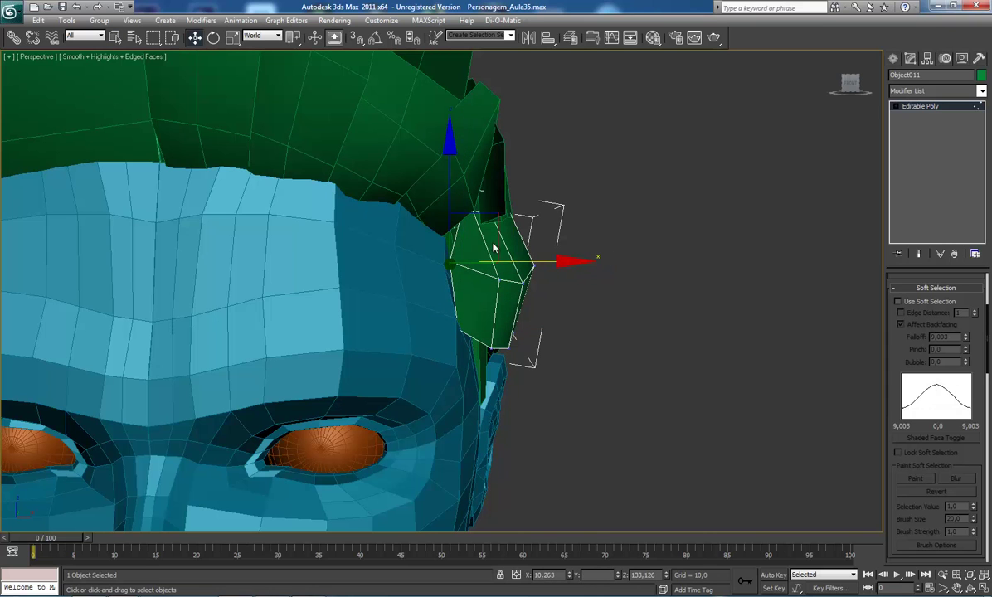
pyautogui.keyDown('alt'); pyautogui.moveTo(461, 203); pyautogui.dragTo(382, 213, button='middle'); pyautogui.keyUp('alt')
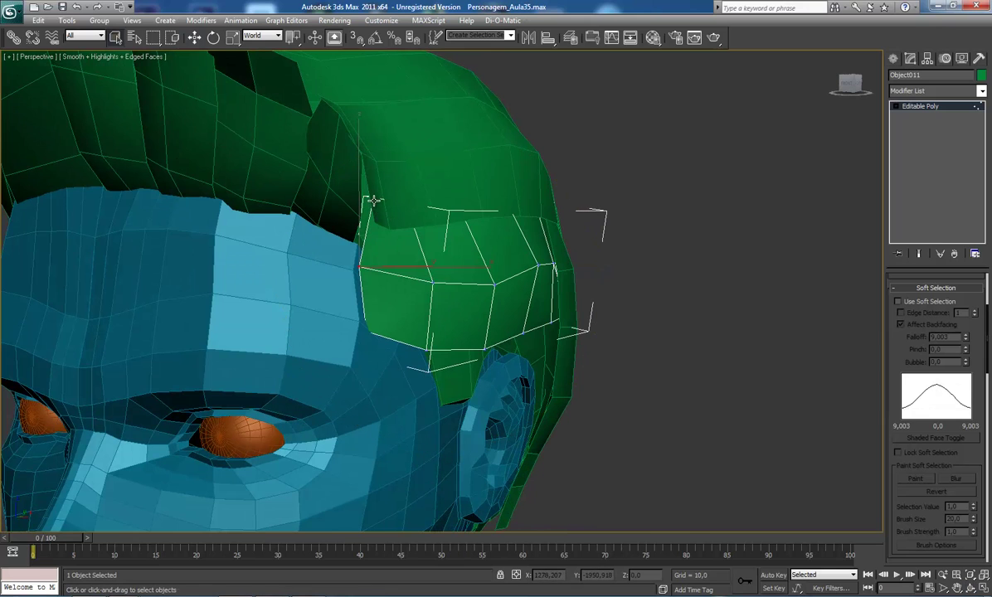
pyautogui.keyDown('alt'); pyautogui.moveTo(410, 237); pyautogui.dragTo(412, 272, button='middle'); pyautogui.keyUp('alt')
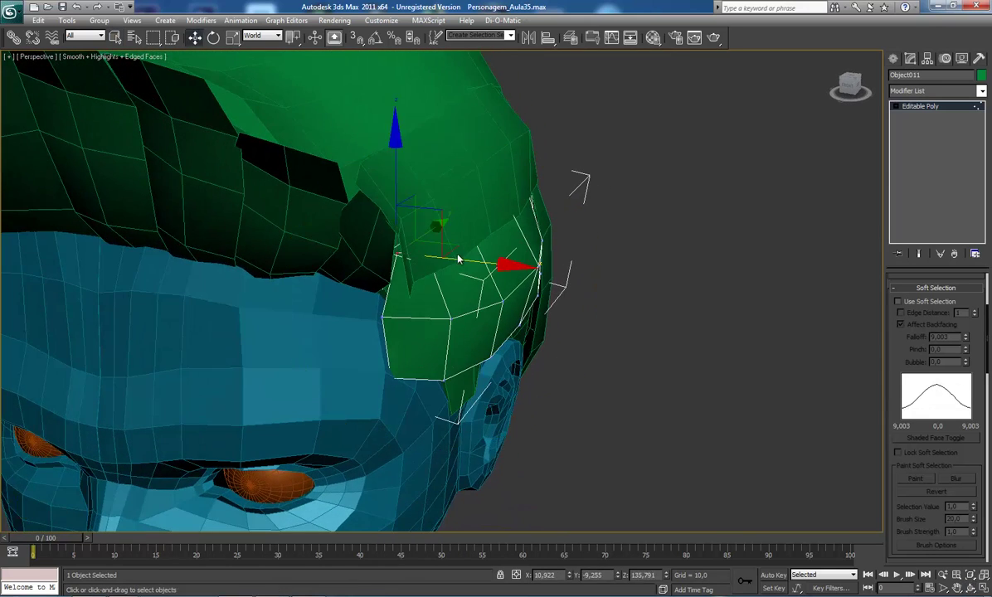
pyautogui.moveTo(441, 224); pyautogui.dragTo(438, 282)
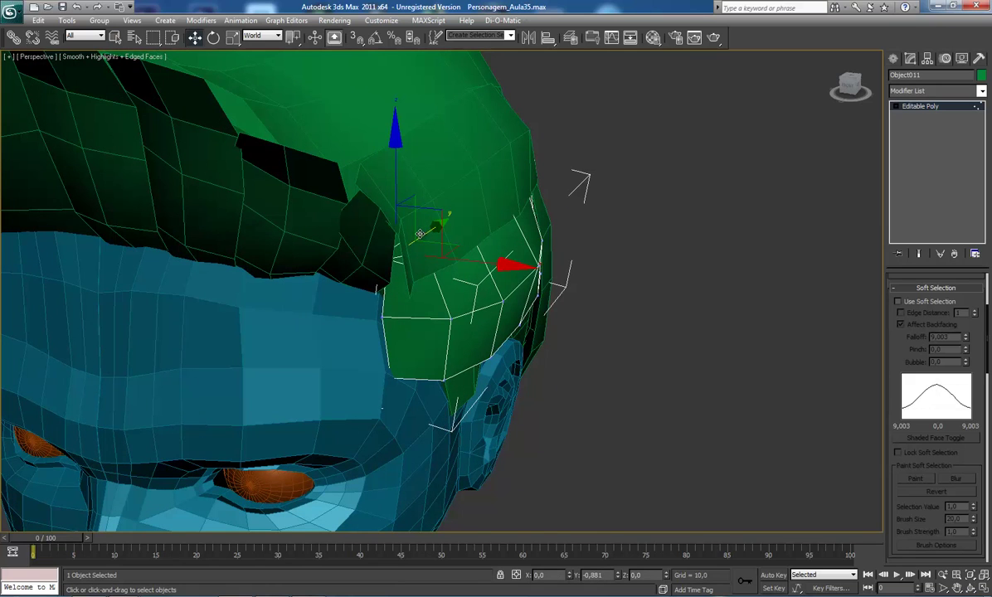
# - Adjust the upper-left and lower-left front vertices onto the temple and check the fit
pyautogui.click(392, 379)
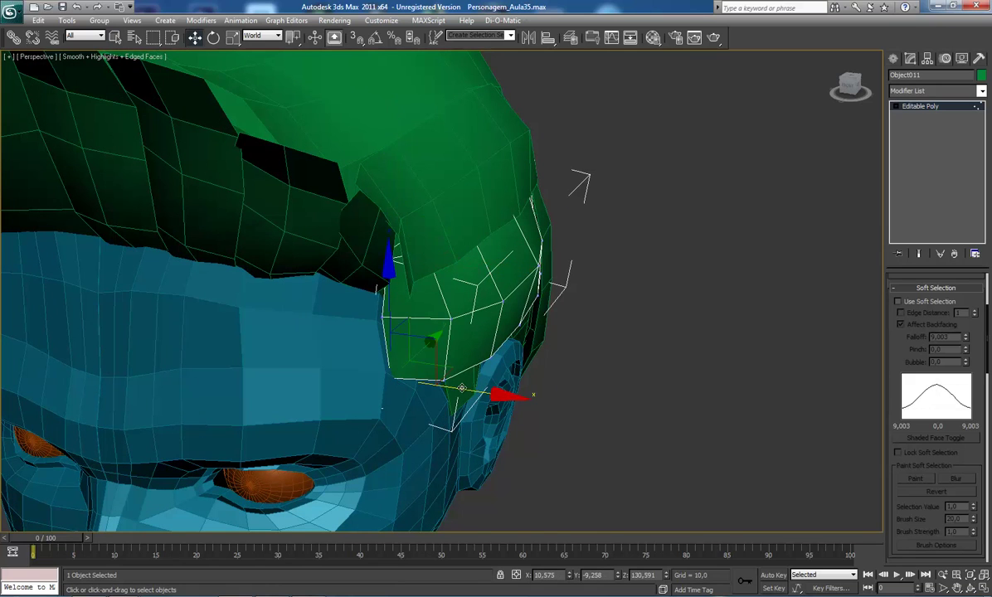
pyautogui.moveTo(425, 325)
pyautogui.keyDown('alt'); pyautogui.mouseDown(button='middle')
pyautogui.moveTo(394, 283)
pyautogui.moveTo(385, 335)
pyautogui.moveTo(319, 247)
pyautogui.mouseUp(button='middle'); pyautogui.keyUp('alt')
pyautogui.press('Escape')
pyautogui.press('w')
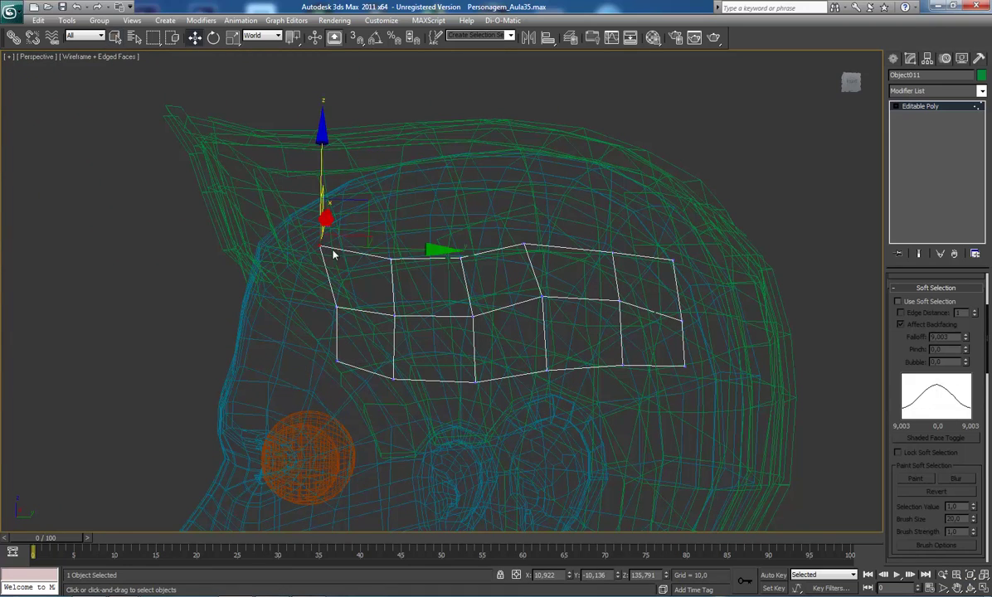
pyautogui.moveTo(369, 203); pyautogui.dragTo(380, 205)
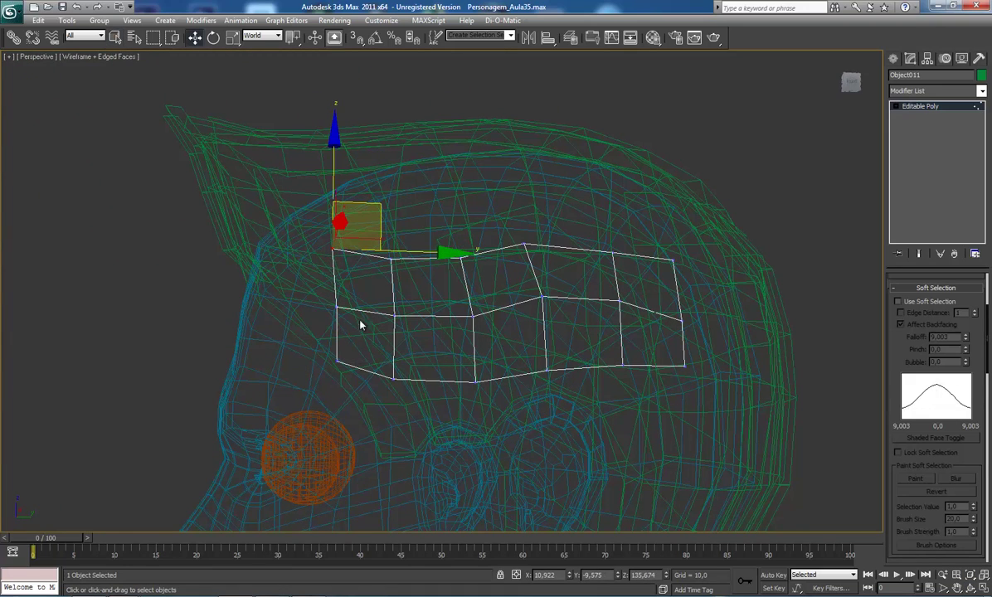
pyautogui.click(337, 360)
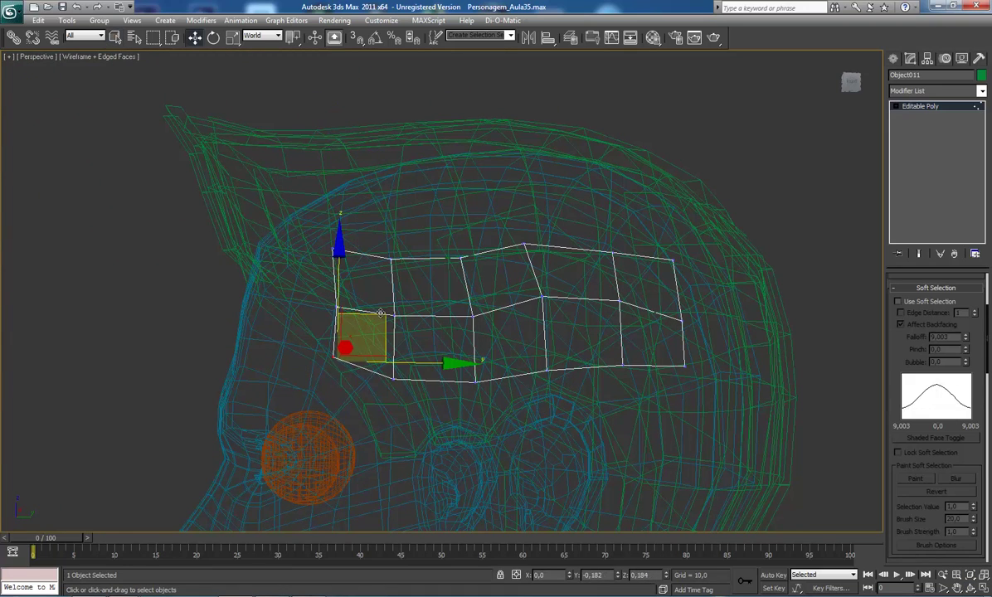
pyautogui.moveTo(386, 317); pyautogui.dragTo(382, 313)
pyautogui.moveTo(537, 375)
pyautogui.keyDown('alt'); pyautogui.mouseDown(button='middle')
pyautogui.moveTo(492, 333)
pyautogui.moveTo(445, 330)
pyautogui.moveTo(460, 310)
pyautogui.moveTo(430, 321)
pyautogui.moveTo(403, 248)
pyautogui.mouseUp(button='middle'); pyautogui.keyUp('alt')
pyautogui.press('F3')
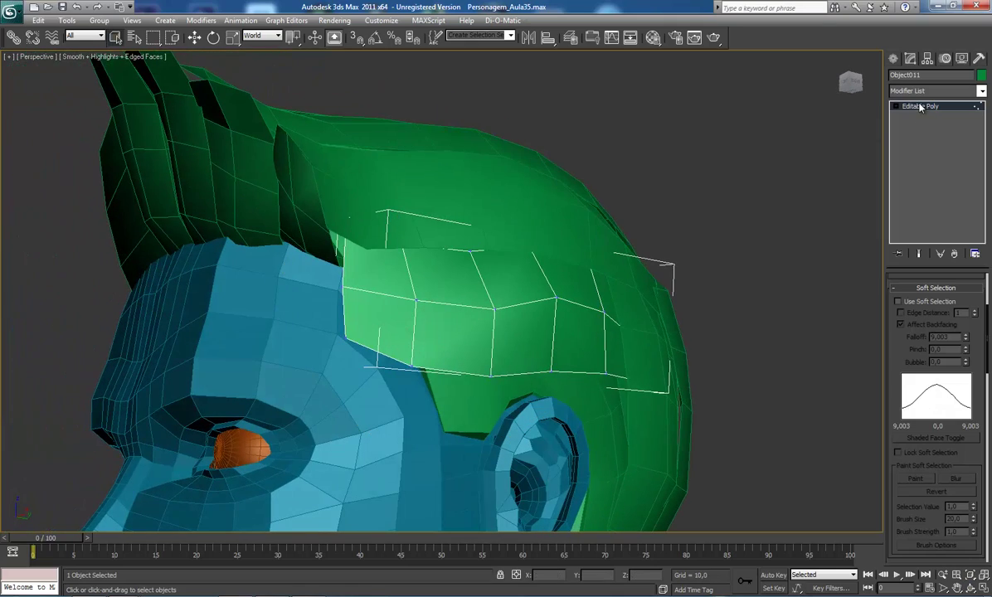
# - Select Object005's front vertices with a marquee and turn off Use Soft Selection
pyautogui.click(459, 213)
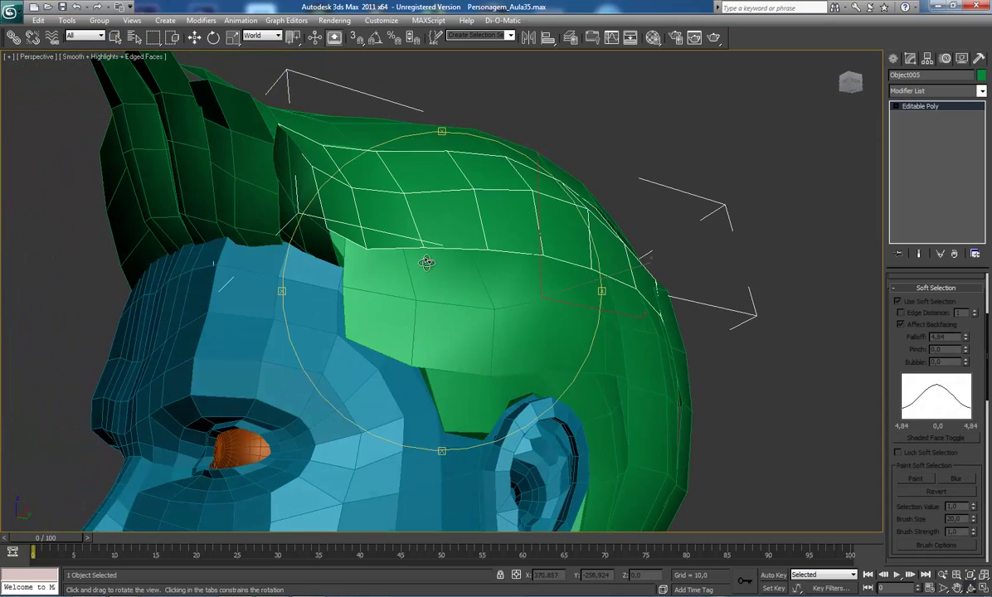
pyautogui.moveTo(428, 261)
pyautogui.keyDown('alt'); pyautogui.mouseDown(button='middle')
pyautogui.moveTo(463, 262)
pyautogui.moveTo(464, 246)
pyautogui.moveTo(449, 268)
pyautogui.mouseUp(button='middle'); pyautogui.keyUp('alt')
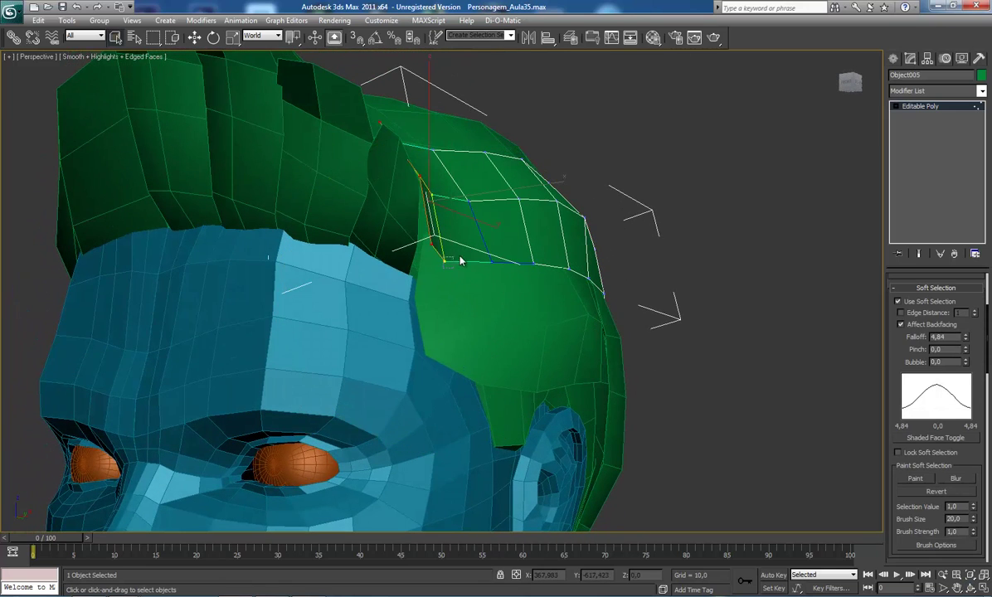
pyautogui.moveTo(444, 254); pyautogui.dragTo(506, 259)
pyautogui.click(936, 302)
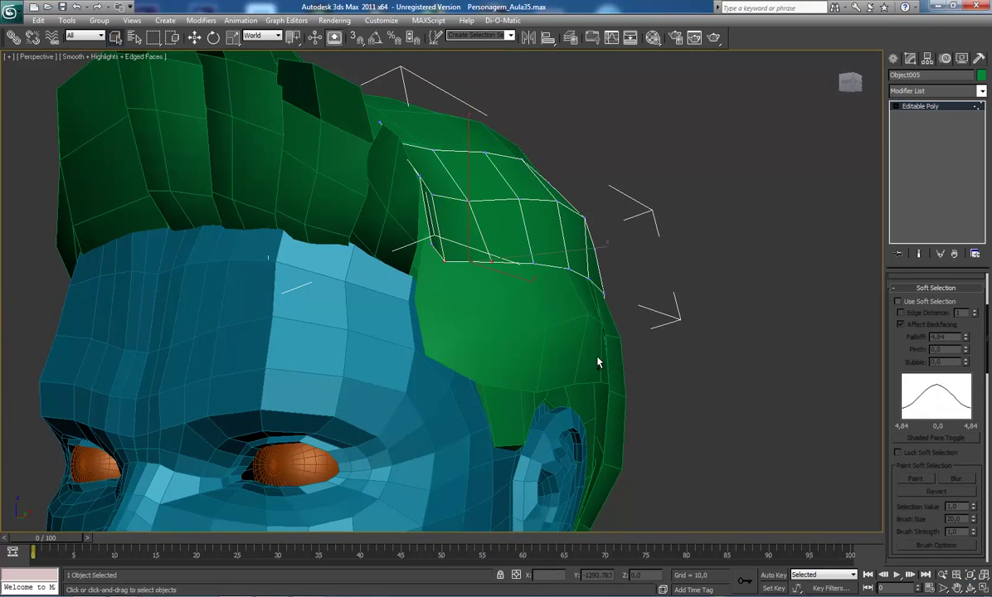
# - Pull the front vertices down-left against the forehead and inspect from several angles
pyautogui.moveTo(456, 332)
pyautogui.keyDown('alt'); pyautogui.mouseDown(button='middle')
pyautogui.moveTo(490, 312)
pyautogui.moveTo(490, 321)
pyautogui.mouseUp(button='middle'); pyautogui.keyUp('alt')
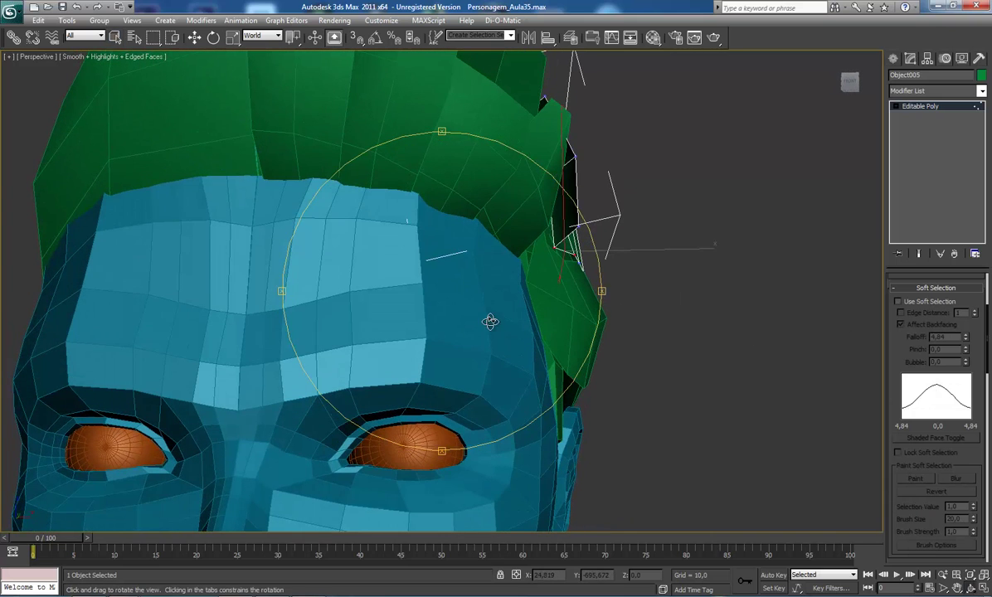
pyautogui.press('w')
pyautogui.moveTo(614, 212); pyautogui.dragTo(606, 213)
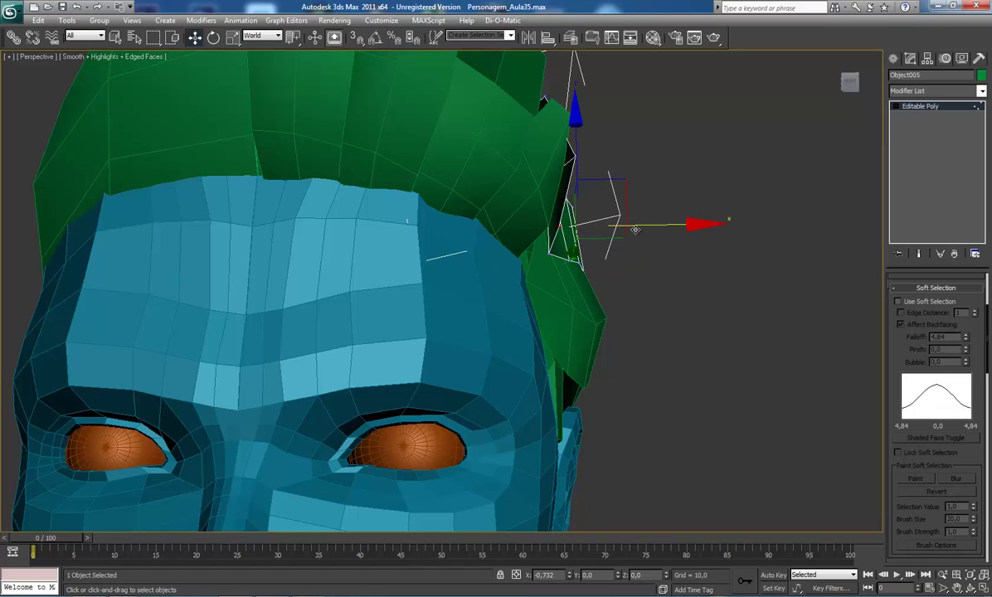
pyautogui.moveTo(636, 230); pyautogui.dragTo(565, 258)
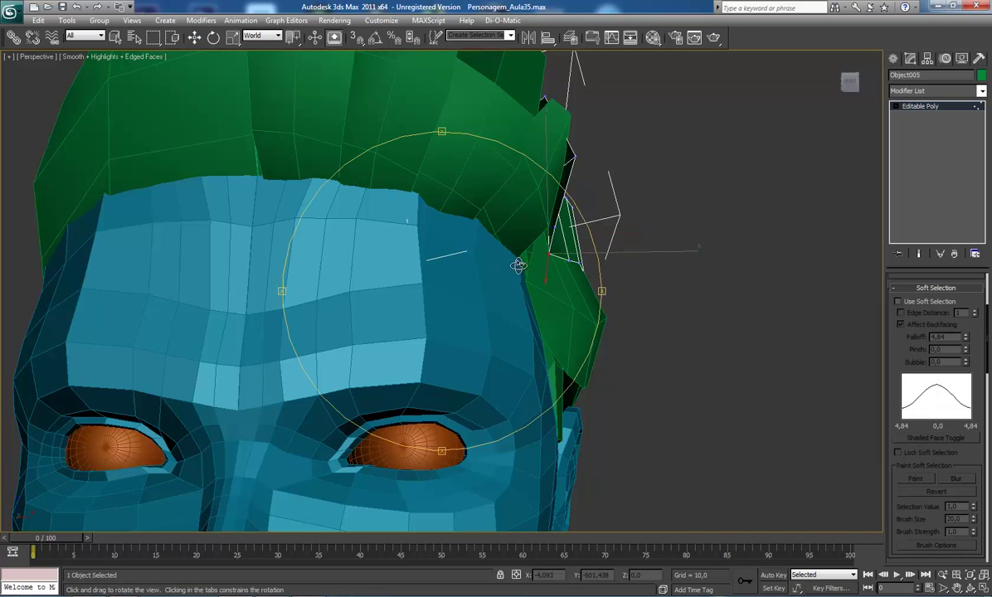
pyautogui.moveTo(518, 264)
pyautogui.keyDown('alt'); pyautogui.mouseDown(button='middle')
pyautogui.moveTo(477, 279)
pyautogui.moveTo(443, 317)
pyautogui.moveTo(419, 316)
pyautogui.moveTo(368, 203)
pyautogui.mouseUp(button='middle'); pyautogui.keyUp('alt')
pyautogui.moveTo(528, 308)
pyautogui.keyDown('alt'); pyautogui.mouseDown(button='middle')
pyautogui.moveTo(498, 315)
pyautogui.moveTo(477, 263)
pyautogui.mouseUp(button='middle'); pyautogui.keyUp('alt')
pyautogui.keyDown('alt'); pyautogui.moveTo(425, 299); pyautogui.dragTo(502, 280, button='middle'); pyautogui.keyUp('alt')
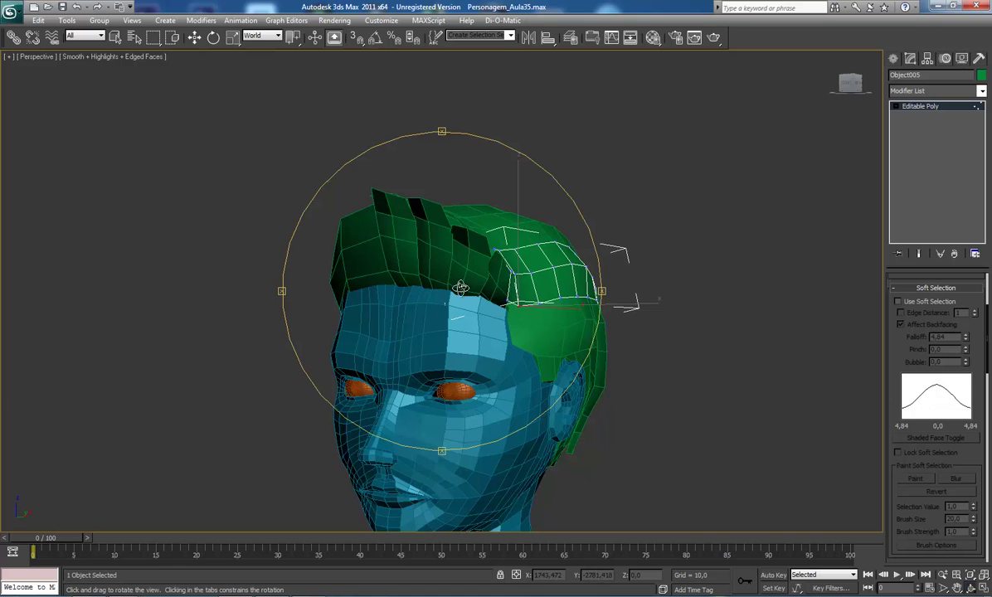
pyautogui.moveTo(460, 287)
pyautogui.keyDown('alt'); pyautogui.mouseDown(button='middle')
pyautogui.moveTo(472, 301)
pyautogui.moveTo(435, 328)
pyautogui.moveTo(510, 354)
pyautogui.moveTo(452, 345)
pyautogui.moveTo(432, 310)
pyautogui.moveTo(405, 353)
pyautogui.moveTo(527, 317)
pyautogui.moveTo(506, 331)
pyautogui.moveTo(558, 298)
pyautogui.mouseUp(button='middle'); pyautogui.keyUp('alt')
pyautogui.scroll(3, 470, 357)
pyautogui.scroll(3, 500, 352)
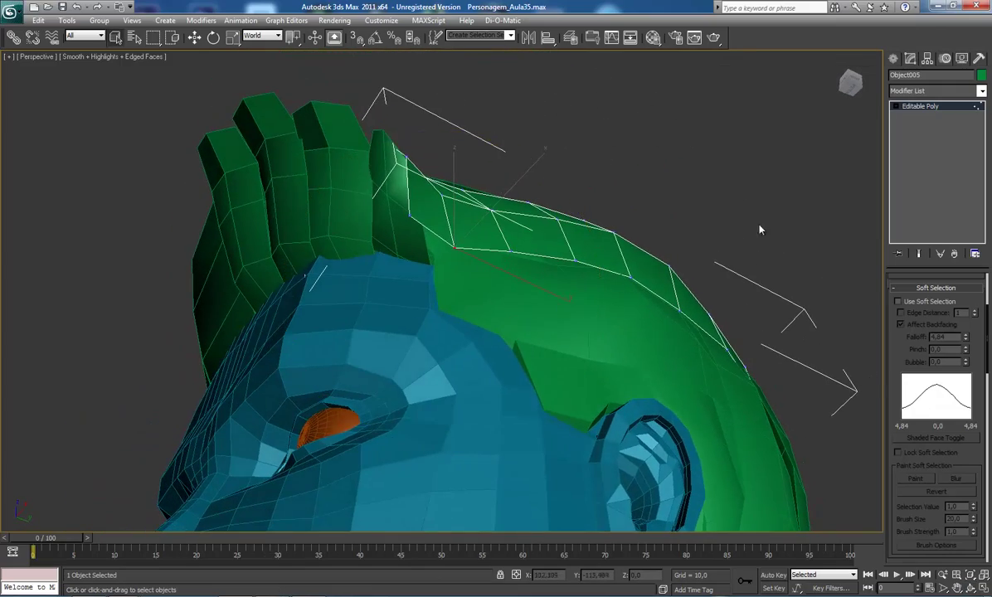
# - Shift Object011's selected faces slightly along X toward the temple
pyautogui.click(570, 280)
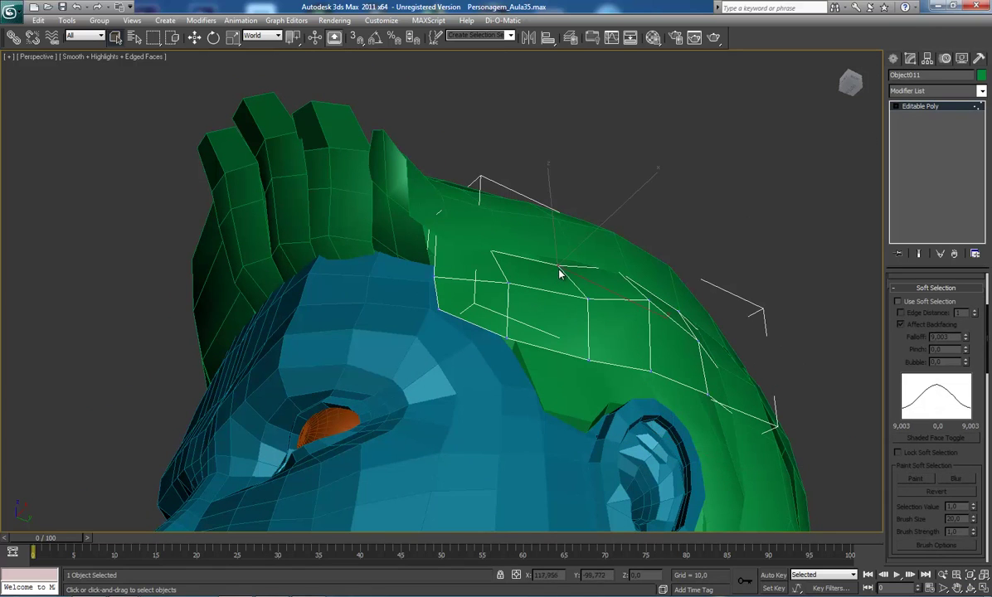
pyautogui.press('w')
pyautogui.moveTo(620, 211); pyautogui.dragTo(632, 205)
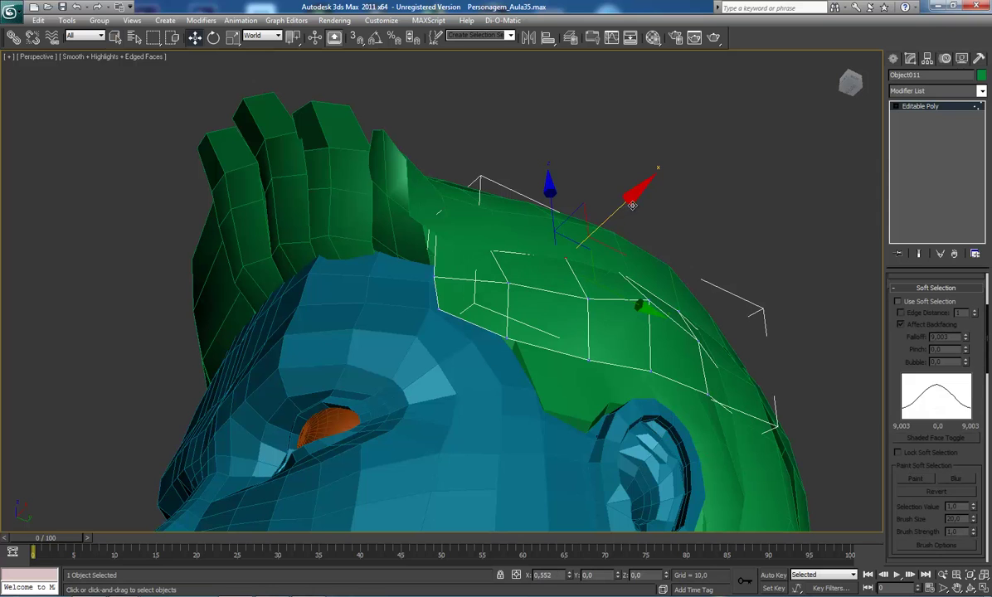
pyautogui.moveTo(616, 290)
pyautogui.keyDown('alt'); pyautogui.mouseDown(button='middle')
pyautogui.moveTo(394, 308)
pyautogui.moveTo(388, 341)
pyautogui.moveTo(502, 286)
pyautogui.moveTo(475, 325)
pyautogui.moveTo(377, 324)
pyautogui.moveTo(401, 257)
pyautogui.moveTo(446, 282)
pyautogui.moveTo(410, 310)
pyautogui.moveTo(431, 320)
pyautogui.mouseUp(button='middle'); pyautogui.keyUp('alt')
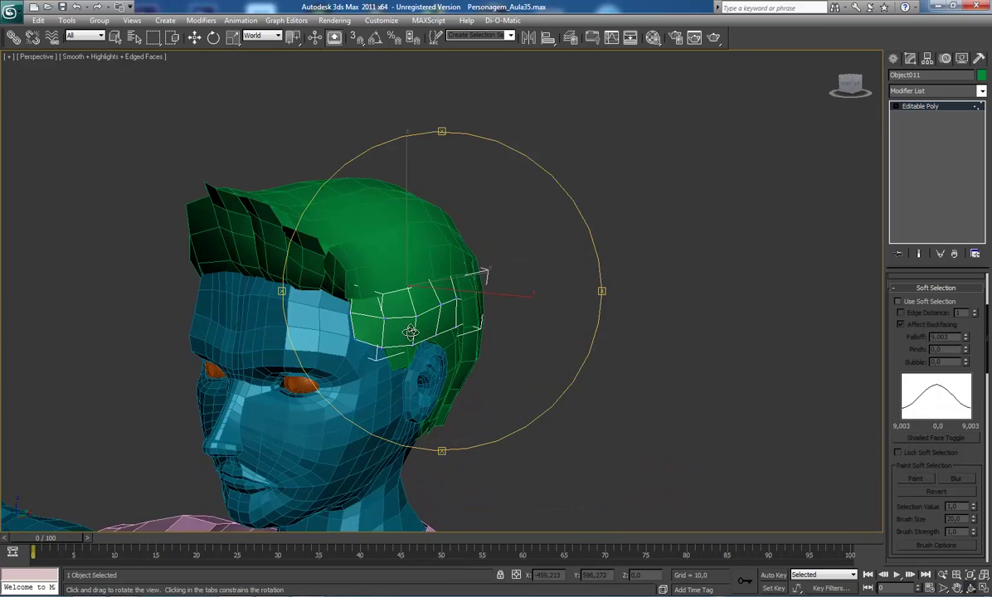
pyautogui.scroll(5, 436, 324)
# - Move individual side-piece vertices inward against the head, then return to Editable Poly level
pyautogui.click(440, 321)
pyautogui.moveTo(510, 326); pyautogui.dragTo(451, 357)
pyautogui.click(382, 350)
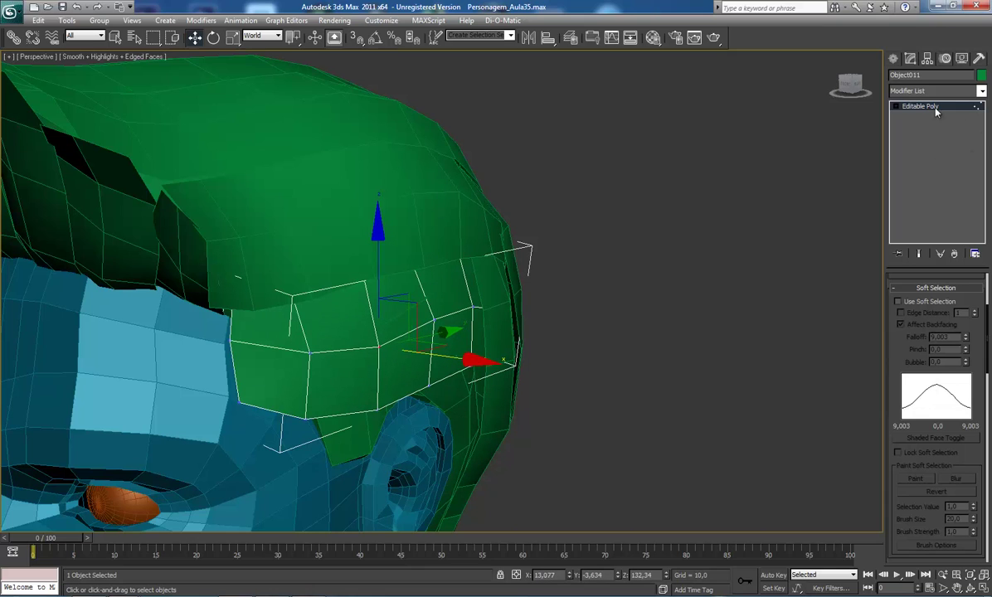
pyautogui.click(936, 109)
# - Select vertices on hair strip Object010 and try shifting them along X, cancelling the move
pyautogui.click(454, 390)
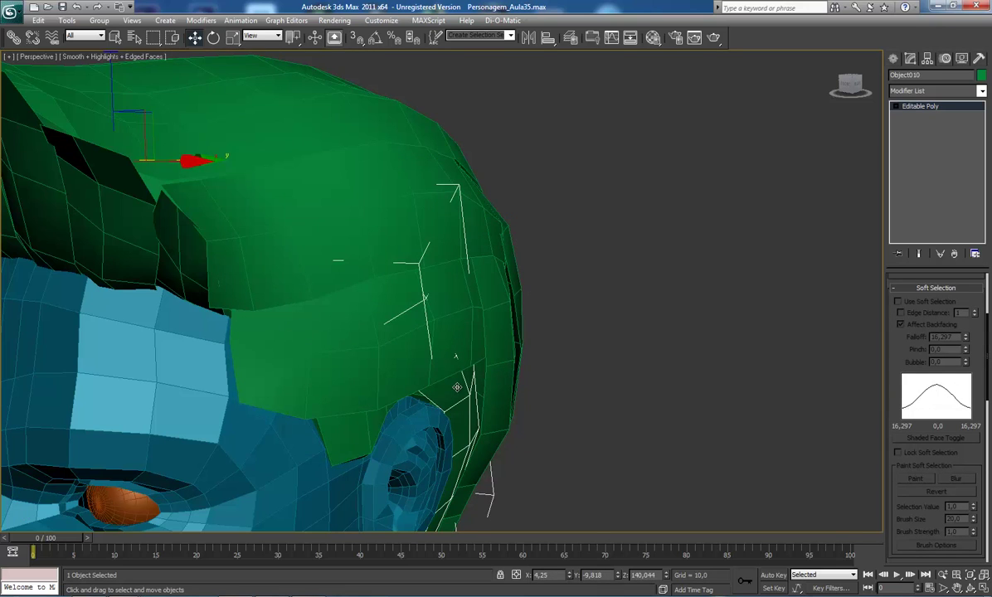
pyautogui.moveTo(414, 367)
pyautogui.keyDown('alt'); pyautogui.mouseDown(button='middle')
pyautogui.moveTo(414, 299)
pyautogui.moveTo(430, 353)
pyautogui.moveTo(453, 330)
pyautogui.mouseUp(button='middle'); pyautogui.keyUp('alt')
pyautogui.click(447, 287)
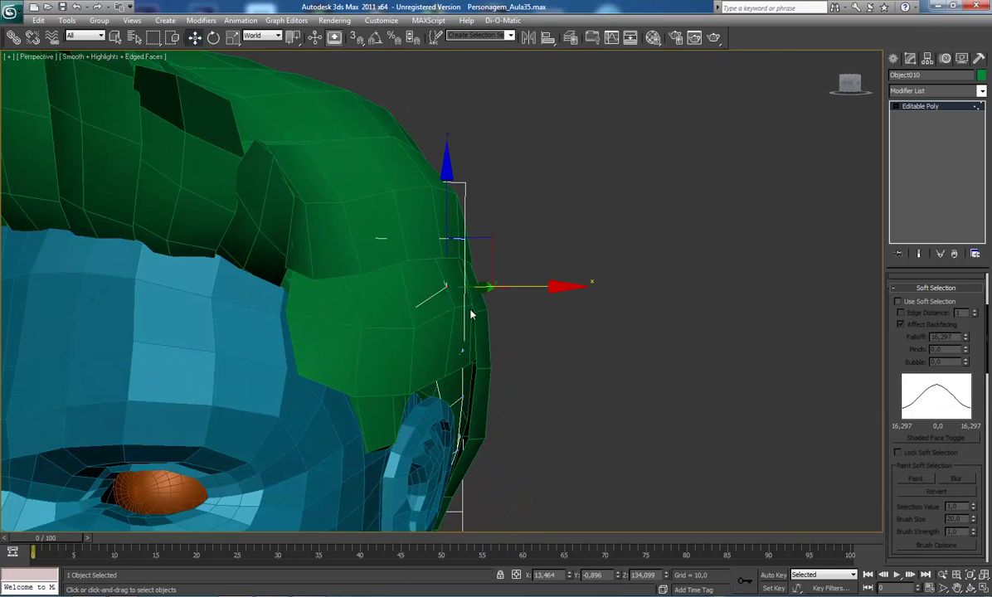
pyautogui.press('F3')
pyautogui.moveTo(448, 340)
pyautogui.keyDown('alt'); pyautogui.mouseDown(button='middle')
pyautogui.moveTo(382, 316)
pyautogui.moveTo(568, 342)
pyautogui.mouseUp(button='middle'); pyautogui.keyUp('alt')
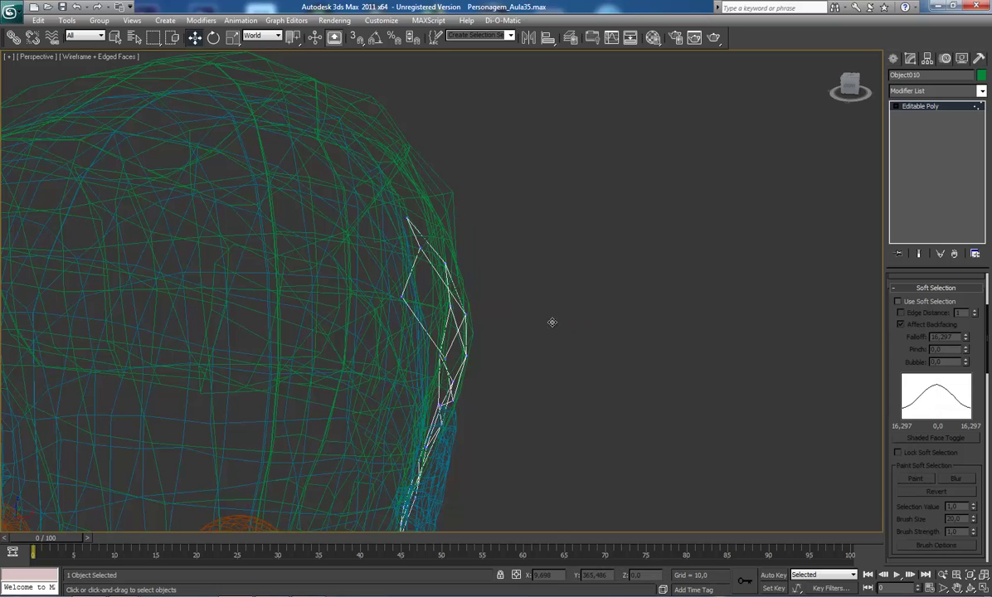
pyautogui.moveTo(553, 326); pyautogui.dragTo(476, 361)
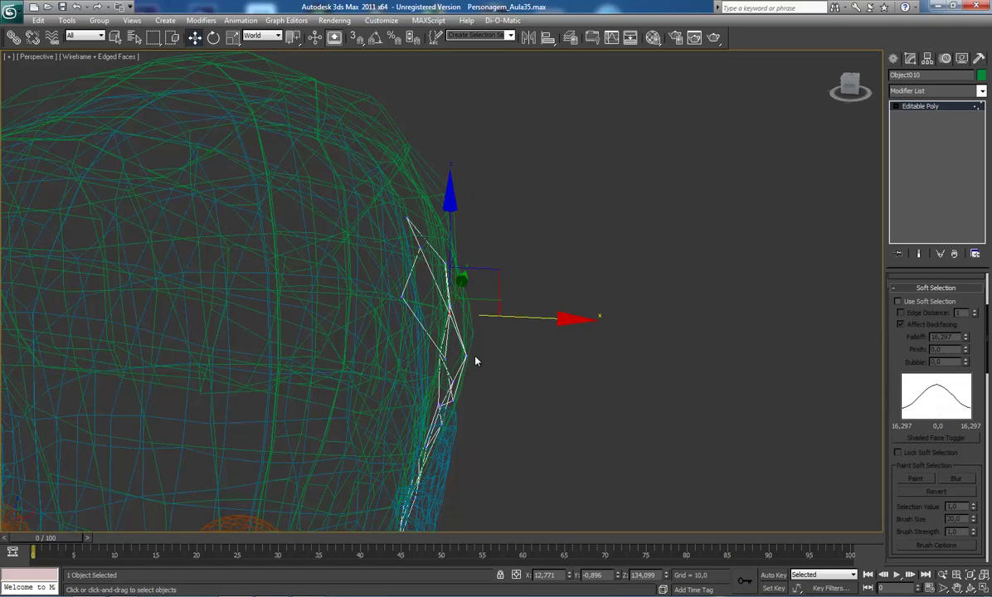
pyautogui.click(469, 358)
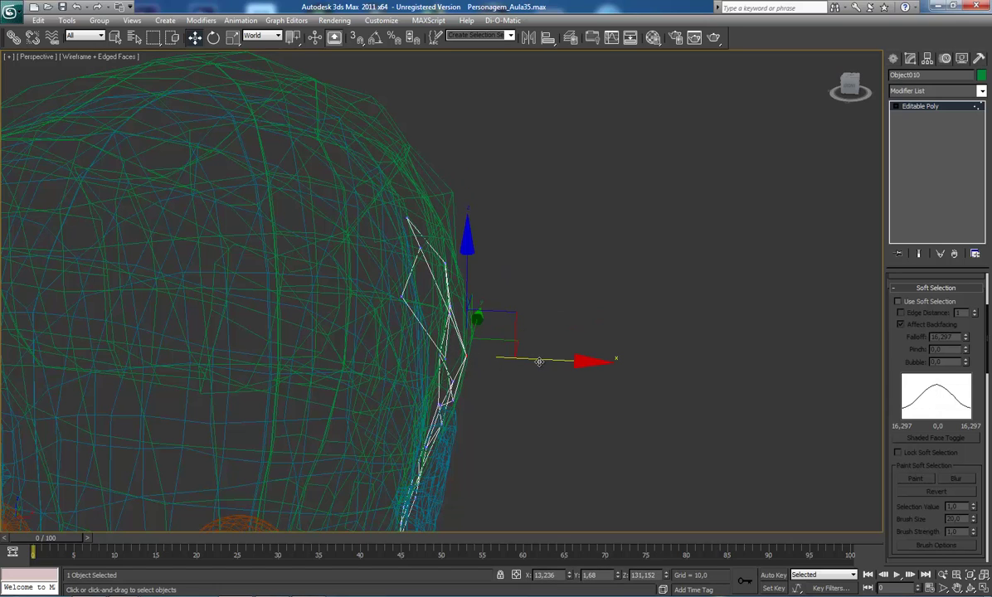
pyautogui.moveTo(539, 361); pyautogui.dragTo(502, 362)
pyautogui.rightClick(444, 358)
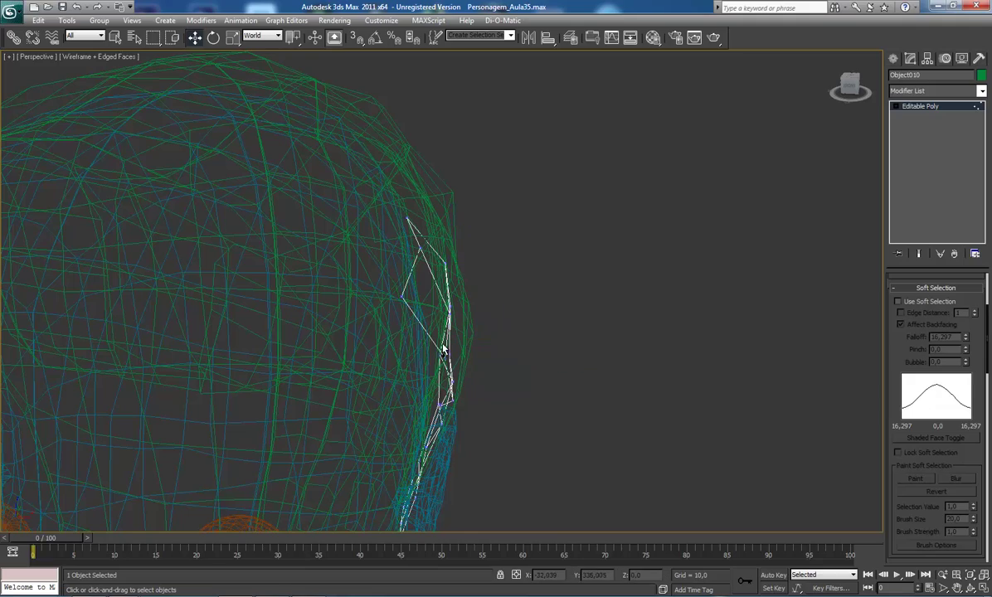
pyautogui.moveTo(444, 350)
pyautogui.keyDown('alt'); pyautogui.mouseDown(button='middle')
pyautogui.moveTo(350, 317)
pyautogui.moveTo(321, 270)
pyautogui.moveTo(359, 318)
pyautogui.mouseUp(button='middle'); pyautogui.keyUp('alt')
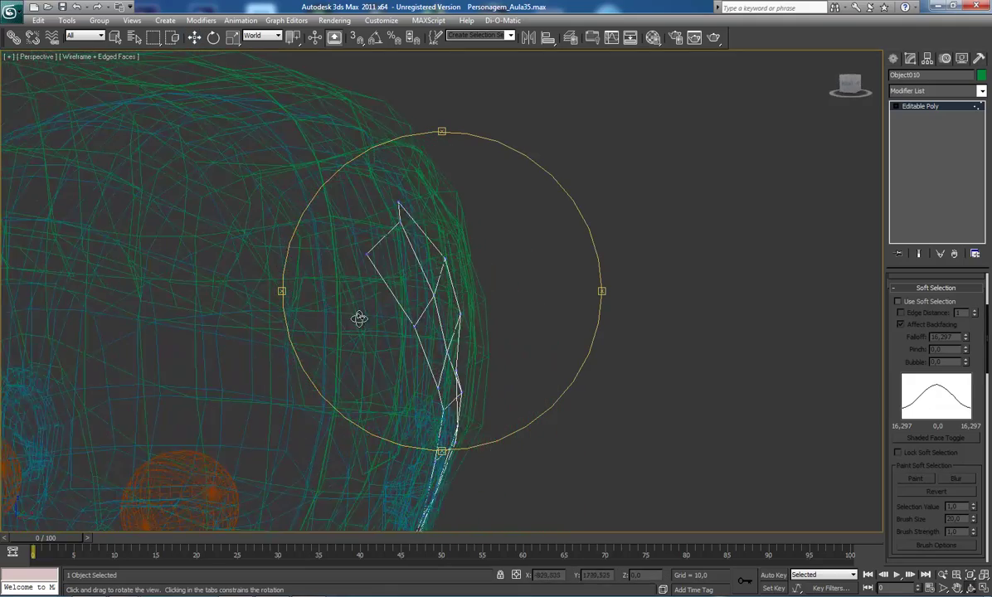
# - Push the strip's selected face outward along X against the side hair and exit sub-object mode
pyautogui.press('w')
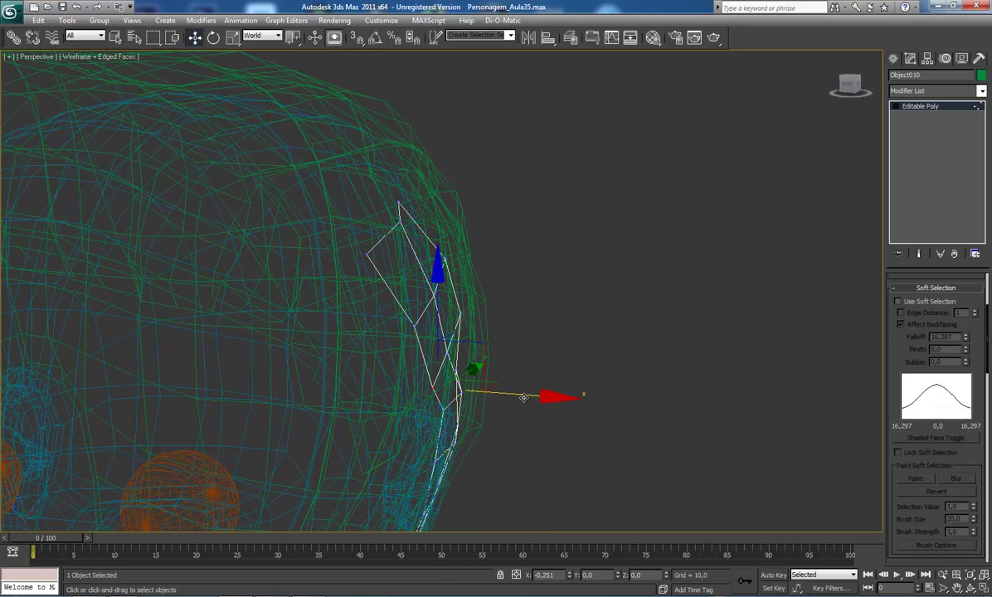
pyautogui.press('F3')
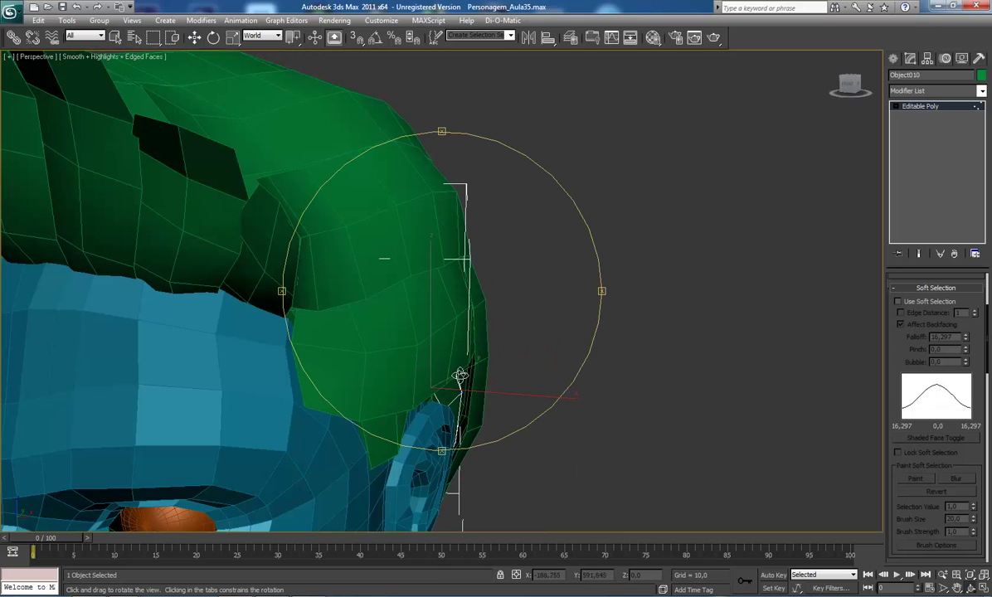
pyautogui.moveTo(460, 377)
pyautogui.keyDown('alt'); pyautogui.mouseDown(button='middle')
pyautogui.moveTo(421, 310)
pyautogui.moveTo(410, 265)
pyautogui.moveTo(450, 303)
pyautogui.moveTo(411, 319)
pyautogui.moveTo(432, 326)
pyautogui.moveTo(439, 312)
pyautogui.moveTo(452, 347)
pyautogui.mouseUp(button='middle'); pyautogui.keyUp('alt')
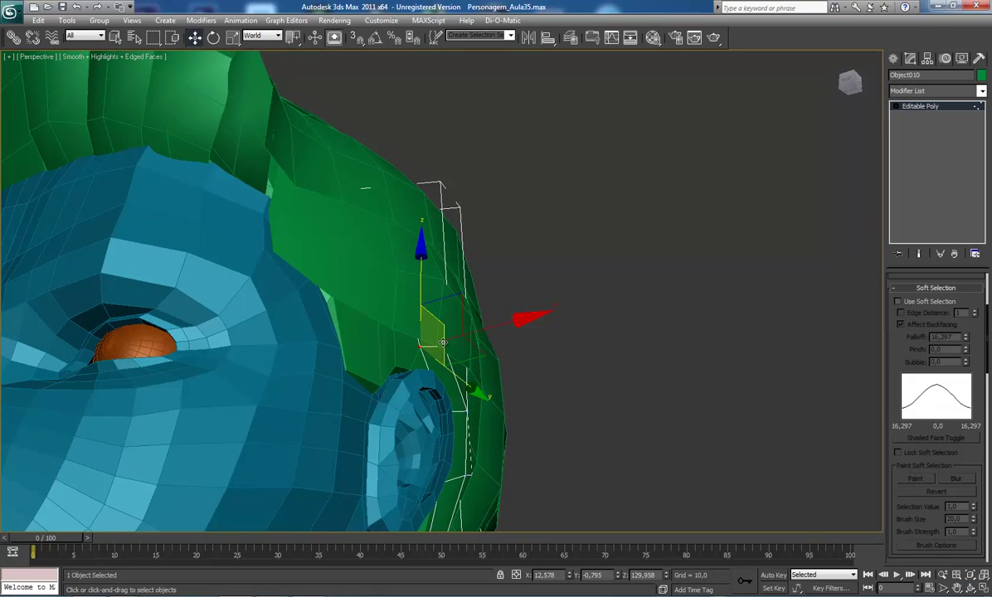
pyautogui.press('F3')
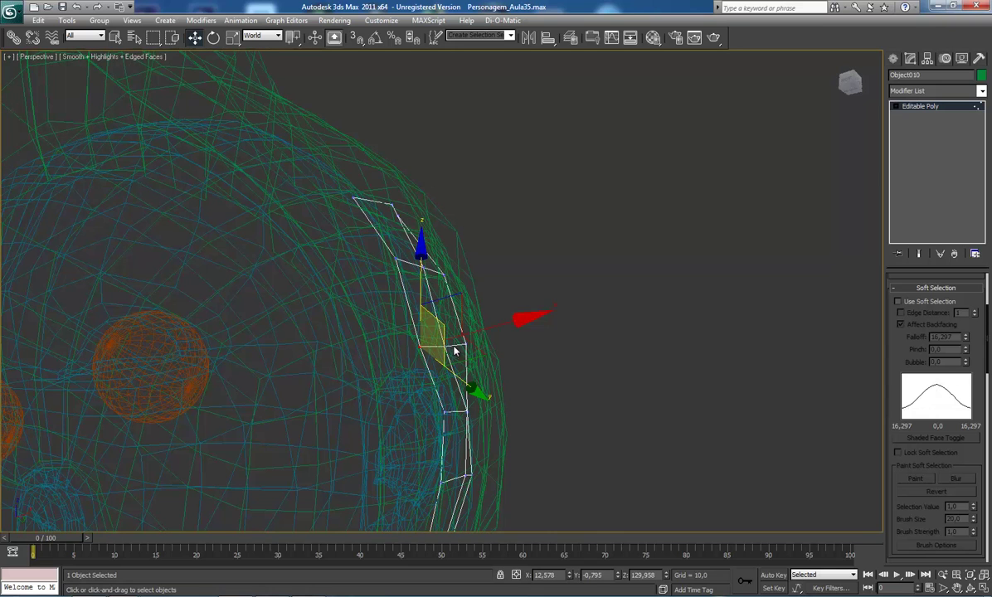
pyautogui.moveTo(442, 346); pyautogui.dragTo(518, 326)
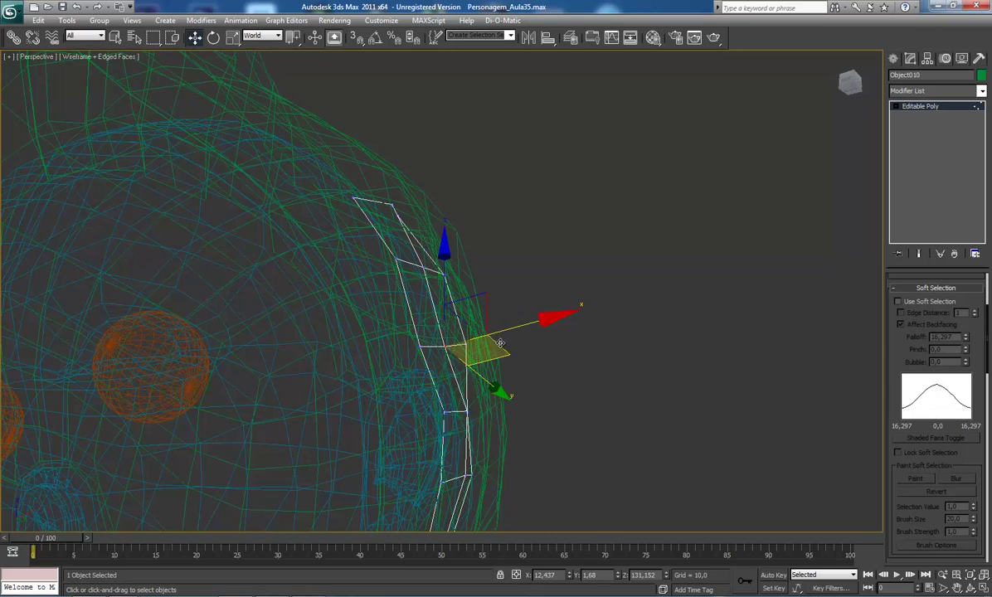
pyautogui.press('F3')
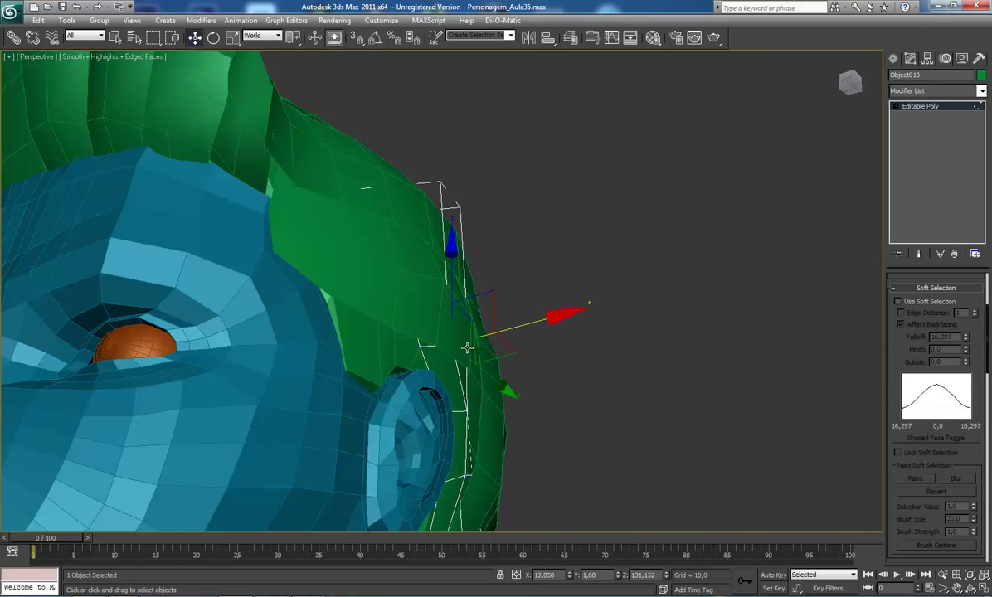
pyautogui.click(911, 108)
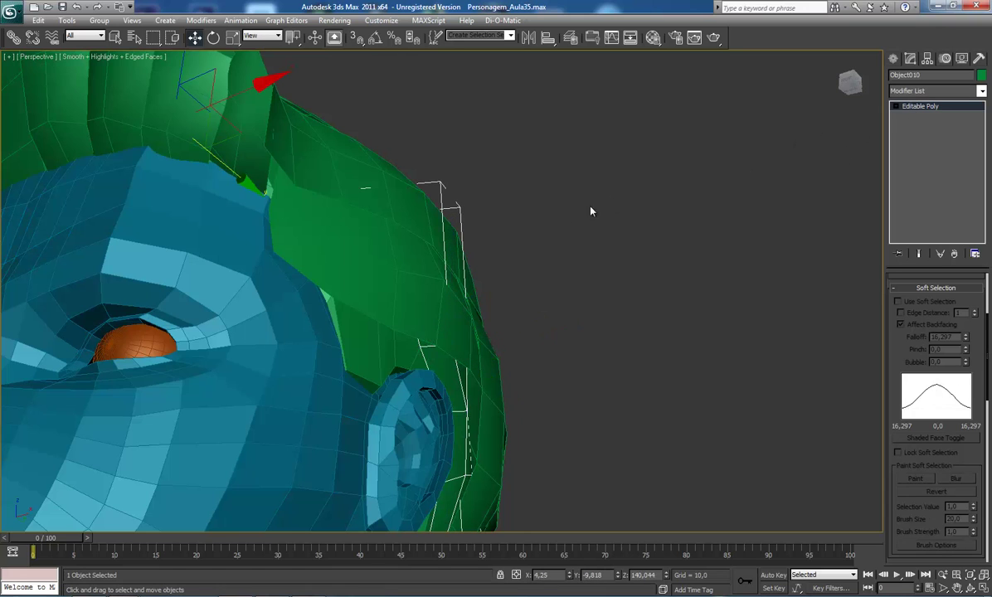
# - In Vertex mode on Object011, pull two edge vertices of the temple patch slightly inward
pyautogui.click(442, 285)
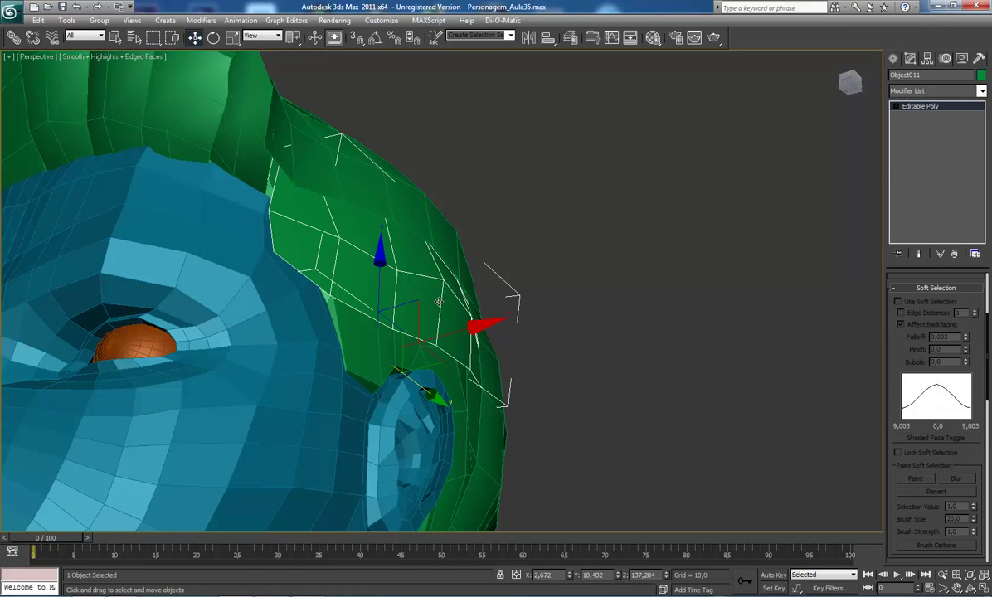
pyautogui.press('1')
pyautogui.click(436, 344)
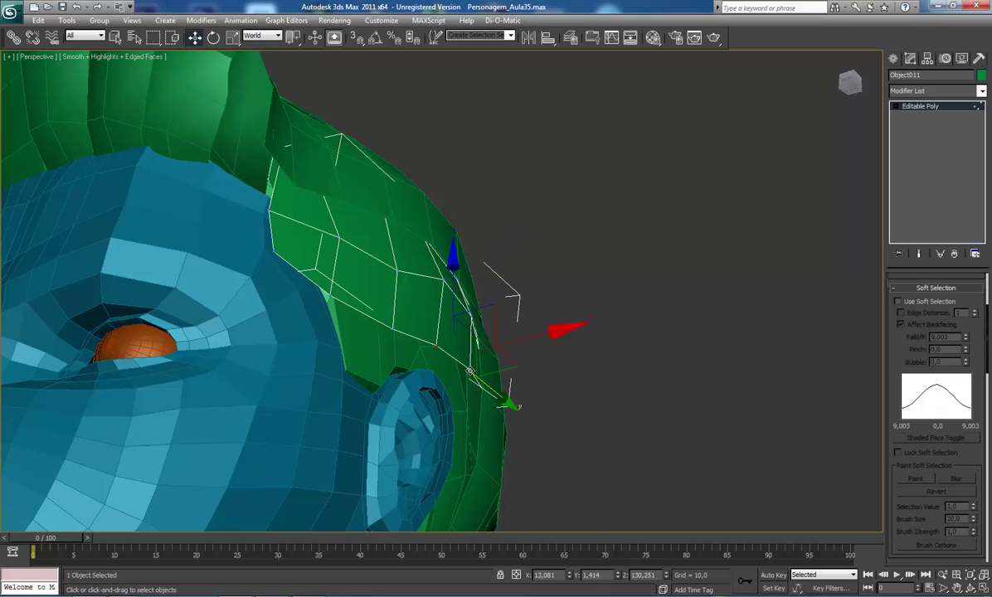
pyautogui.moveTo(549, 333); pyautogui.dragTo(540, 337)
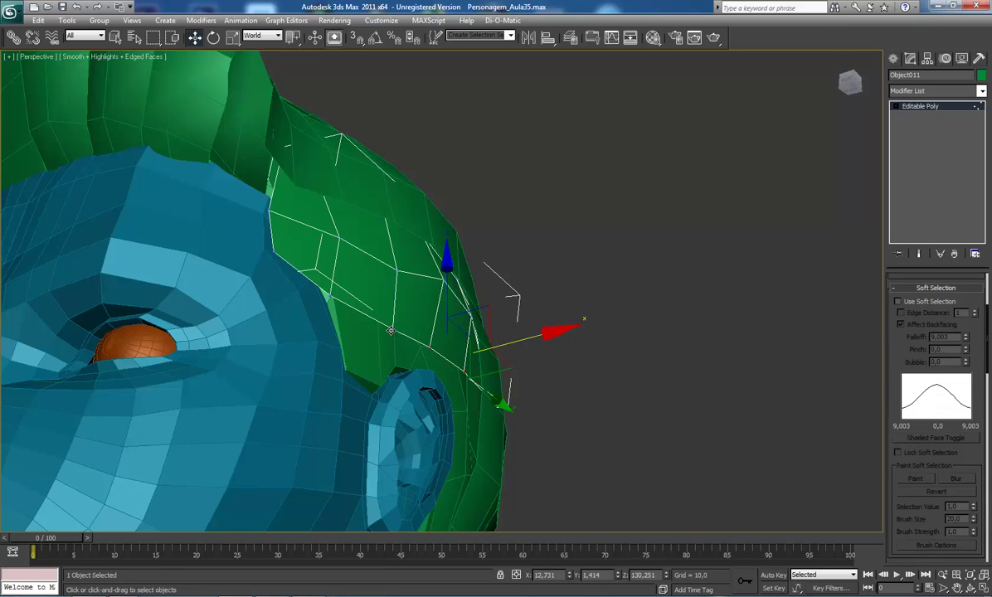
pyautogui.click(396, 288)
pyautogui.moveTo(457, 312); pyautogui.dragTo(453, 312)
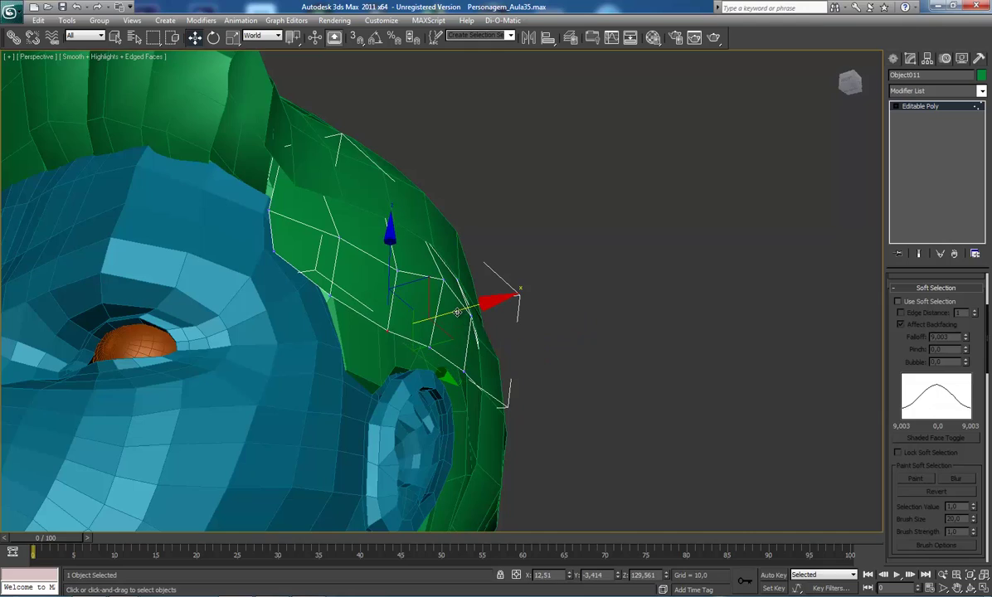
pyautogui.moveTo(481, 326)
pyautogui.keyDown('alt'); pyautogui.mouseDown(button='middle')
pyautogui.moveTo(394, 273)
pyautogui.moveTo(396, 338)
pyautogui.moveTo(387, 331)
pyautogui.moveTo(483, 337)
pyautogui.moveTo(454, 348)
pyautogui.moveTo(383, 350)
pyautogui.moveTo(402, 346)
pyautogui.moveTo(389, 345)
pyautogui.mouseUp(button='middle'); pyautogui.keyUp('alt')
pyautogui.scroll(4, 286, 263)
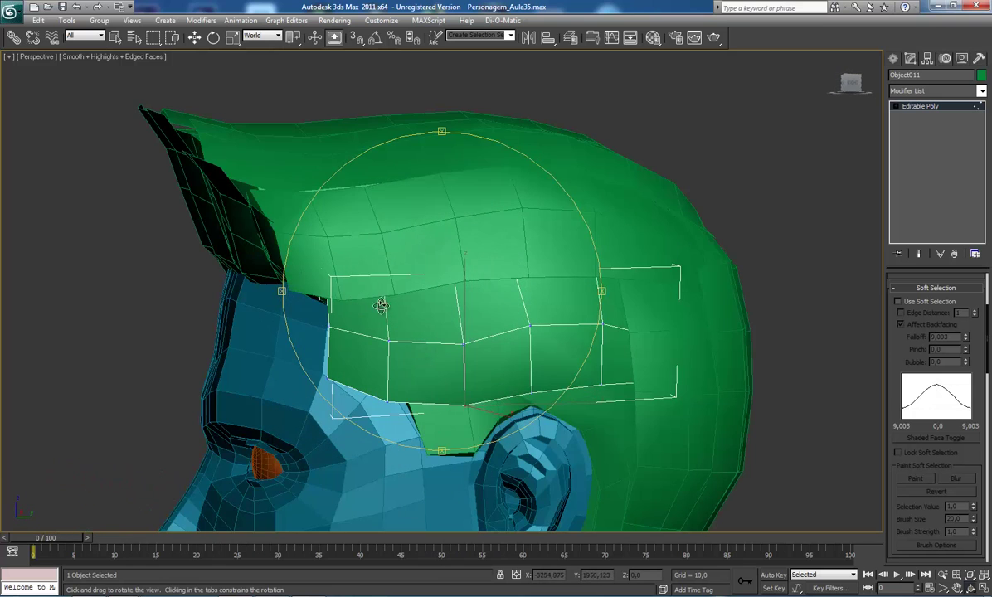
pyautogui.scroll(2, 286, 263)
# - Undo a trial tilt of the front-edge vertices, then nudge the middle and lower-edge vertices
pyautogui.moveTo(332, 395); pyautogui.dragTo(334, 395)
pyautogui.press('w')
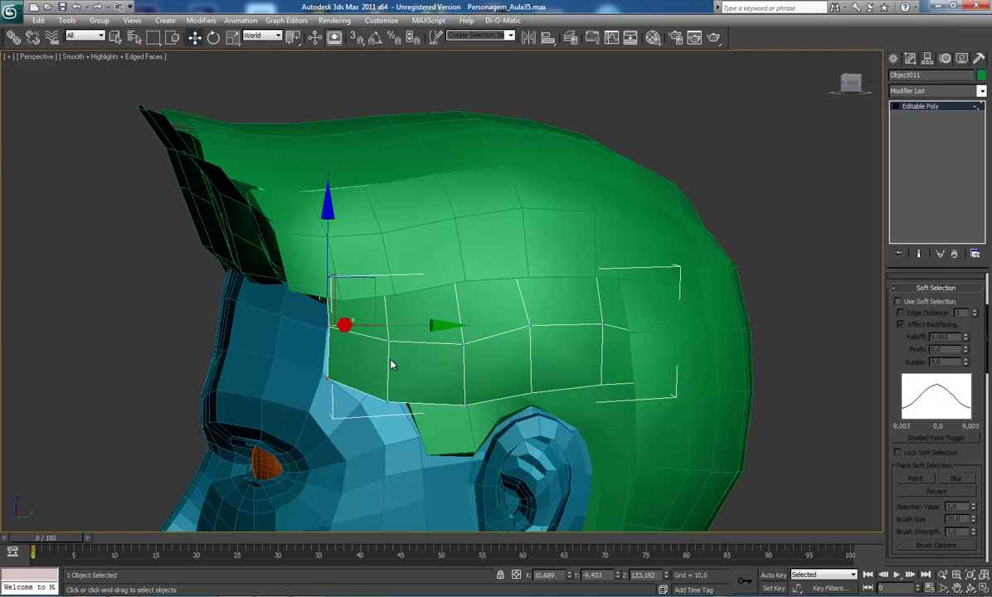
pyautogui.press('e')
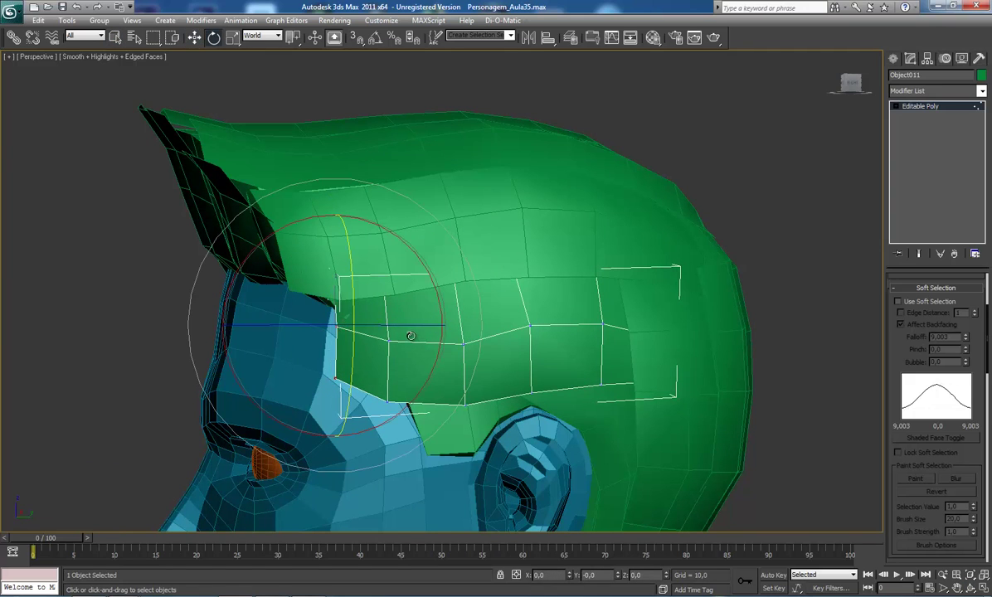
pyautogui.moveTo(433, 308); pyautogui.dragTo(422, 284)
pyautogui.rightClick(422, 283)
pyautogui.press('w')
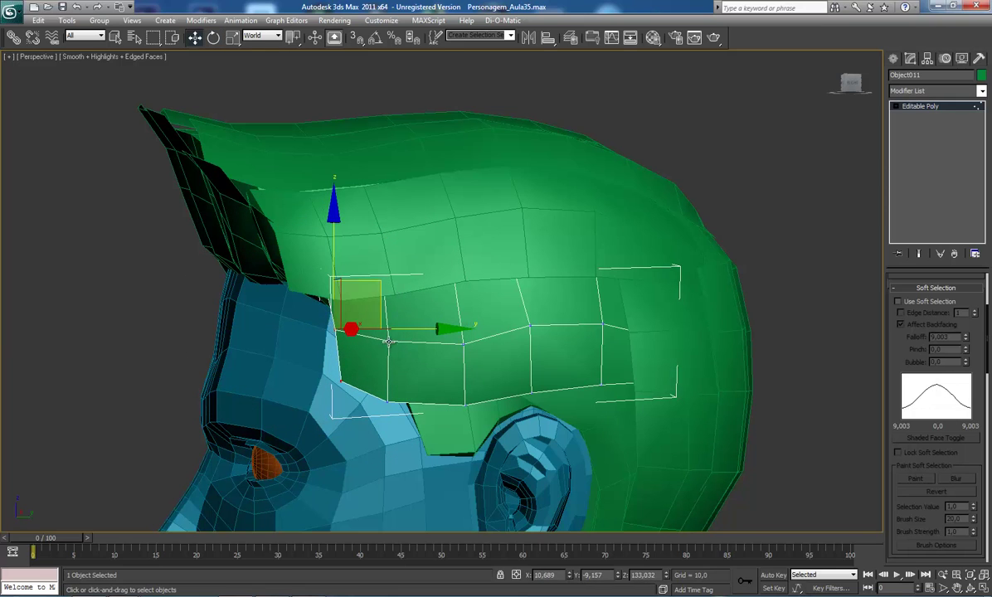
pyautogui.click(419, 340)
pyautogui.moveTo(436, 295); pyautogui.dragTo(443, 296)
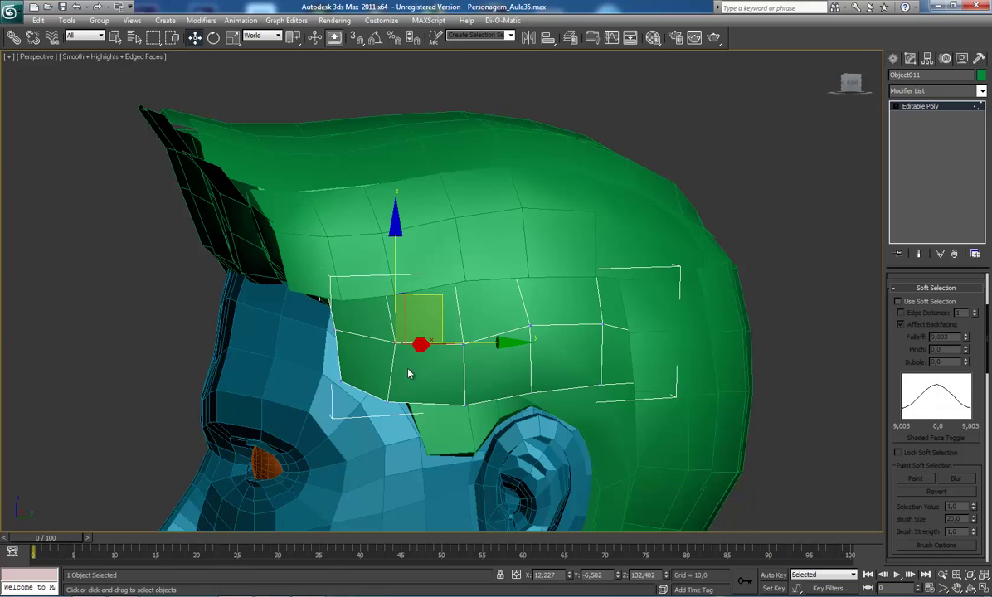
pyautogui.click(386, 403)
pyautogui.moveTo(433, 362); pyautogui.dragTo(447, 356)
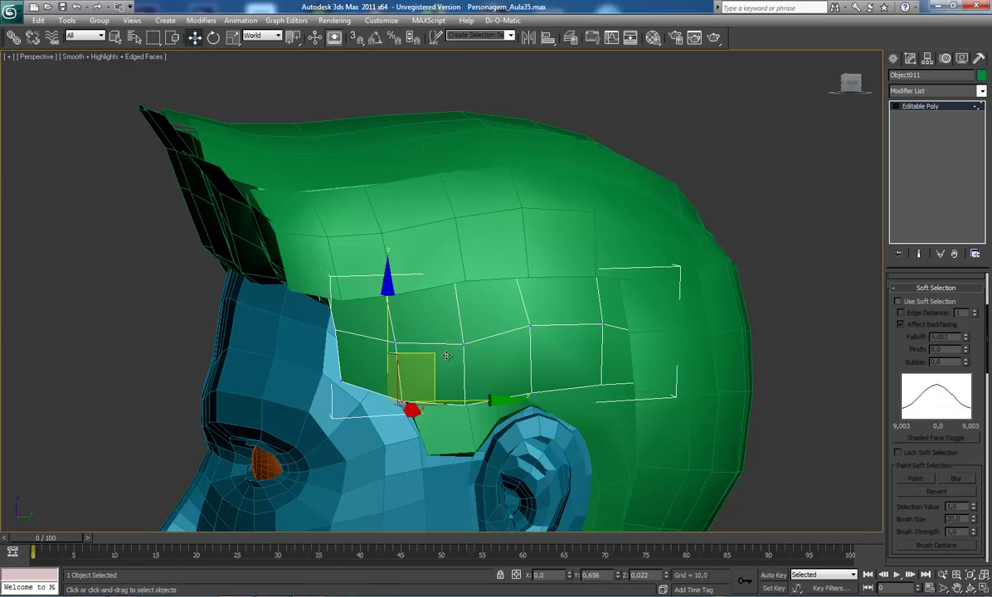
pyautogui.moveTo(444, 355)
pyautogui.keyDown('alt'); pyautogui.mouseDown(button='middle')
pyautogui.moveTo(488, 331)
pyautogui.moveTo(495, 314)
pyautogui.mouseUp(button='middle'); pyautogui.keyUp('alt')
pyautogui.scroll(-3, 497, 332)
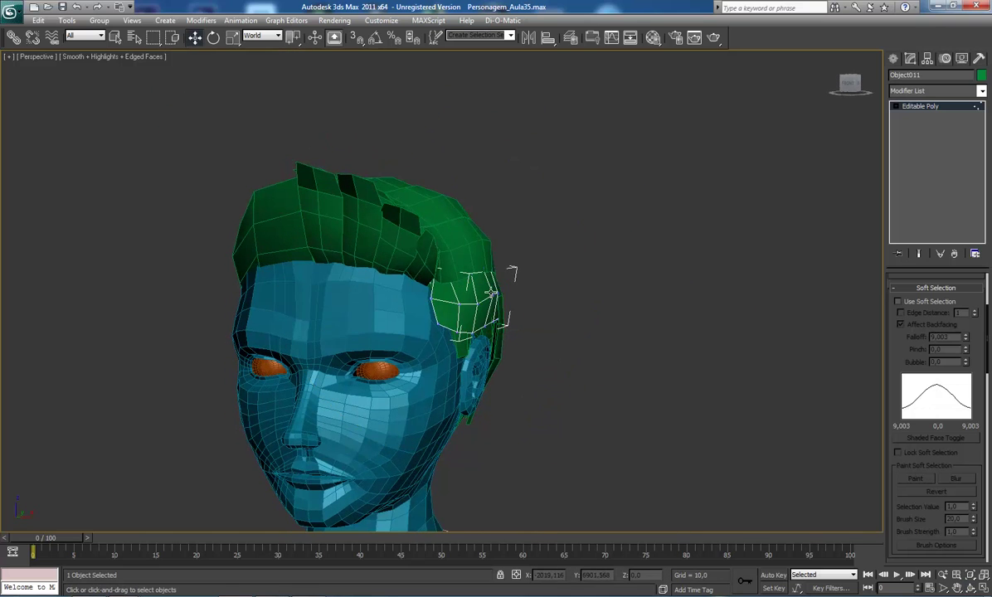
# - Pull the patch's outer-side vertex slightly in along X and recentre the view on the head
pyautogui.click(502, 292)
pyautogui.moveTo(571, 293); pyautogui.dragTo(570, 296)
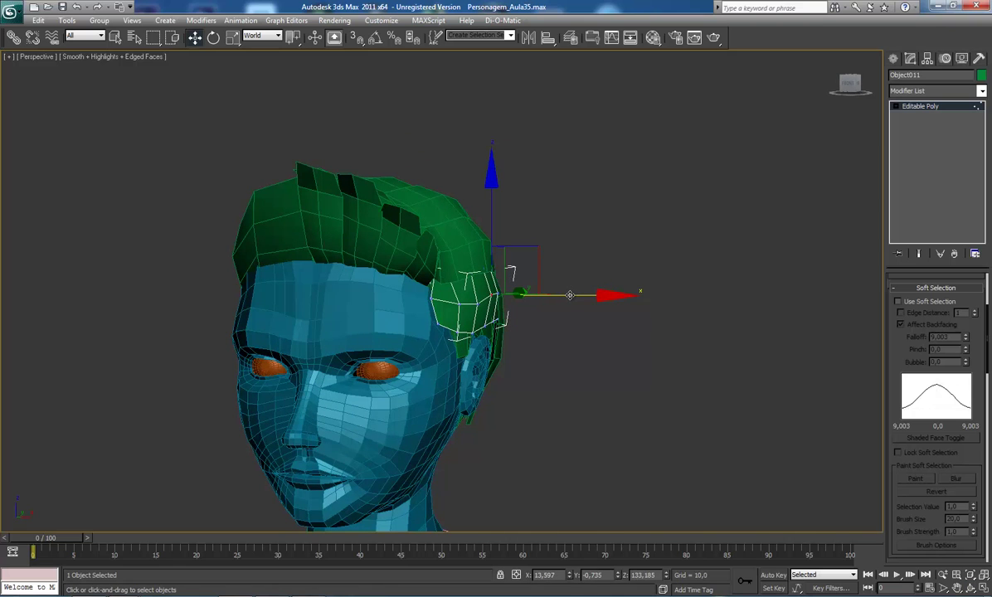
pyautogui.moveTo(563, 299)
pyautogui.keyDown('alt'); pyautogui.mouseDown(button='middle')
pyautogui.moveTo(430, 279)
pyautogui.moveTo(454, 317)
pyautogui.moveTo(441, 347)
pyautogui.moveTo(321, 291)
pyautogui.moveTo(428, 294)
pyautogui.moveTo(433, 313)
pyautogui.moveTo(358, 324)
pyautogui.moveTo(381, 338)
pyautogui.moveTo(413, 338)
pyautogui.moveTo(391, 335)
pyautogui.moveTo(384, 350)
pyautogui.moveTo(436, 324)
pyautogui.moveTo(515, 333)
pyautogui.mouseUp(button='middle'); pyautogui.keyUp('alt')
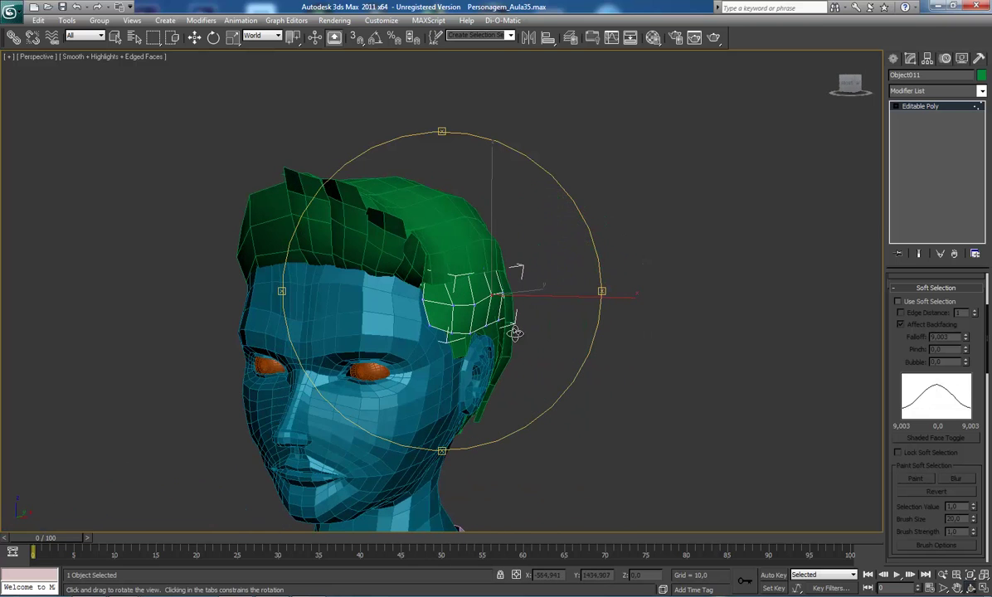
pyautogui.press('w')
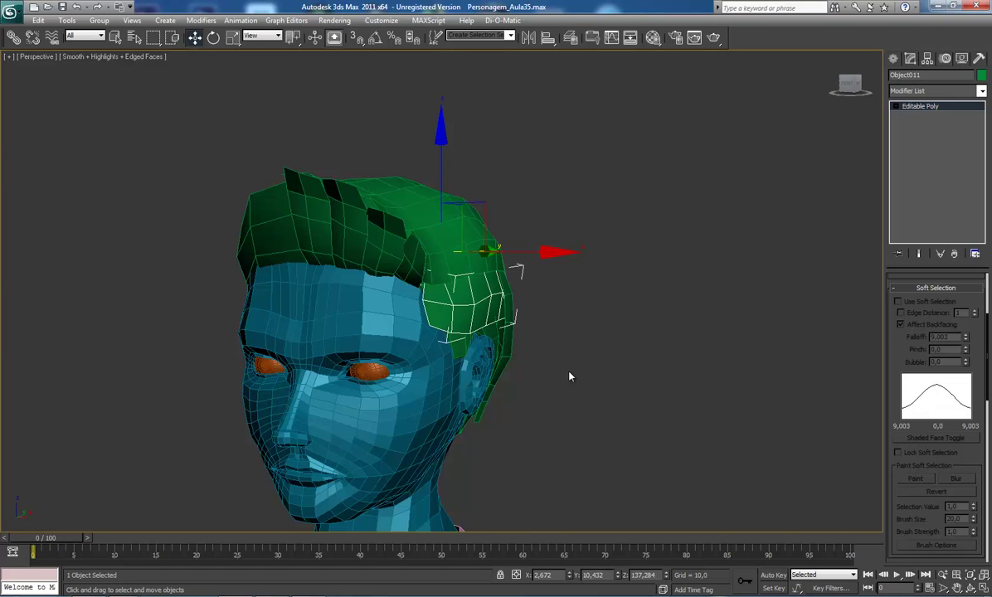
pyautogui.moveTo(532, 403); pyautogui.dragTo(572, 365, button='middle')
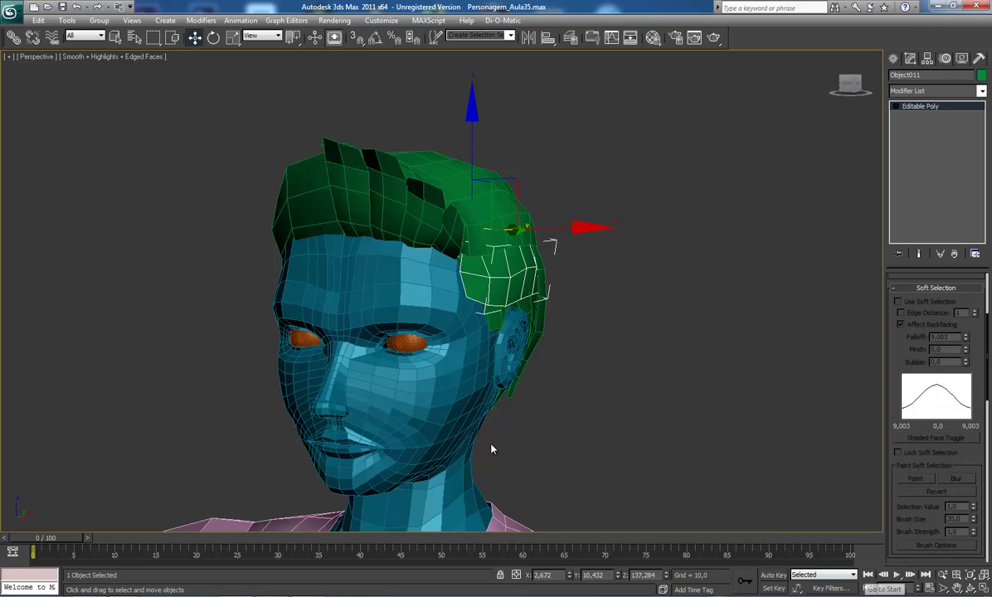
pyautogui.moveTo(254, 543); pyautogui.dragTo(308, 398, button='middle')
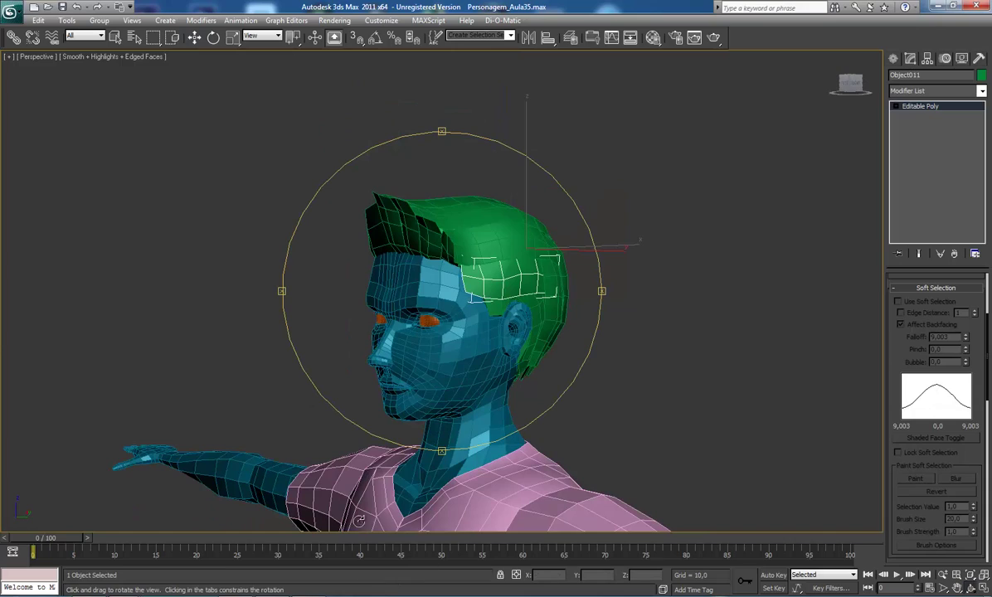
pyautogui.moveTo(358, 520)
pyautogui.keyDown('alt'); pyautogui.mouseDown(button='middle')
pyautogui.moveTo(402, 375)
pyautogui.moveTo(448, 328)
pyautogui.mouseUp(button='middle'); pyautogui.keyUp('alt')
pyautogui.scroll(3, 402, 376)
pyautogui.scroll(-4, 448, 328)
# - Orbit and zoom from the right side to the front to check the temple piece's fit
pyautogui.moveTo(498, 270)
pyautogui.keyDown('alt'); pyautogui.mouseDown(button='middle')
pyautogui.moveTo(361, 331)
pyautogui.moveTo(290, 337)
pyautogui.moveTo(436, 332)
pyautogui.moveTo(472, 317)
pyautogui.moveTo(345, 309)
pyautogui.moveTo(466, 312)
pyautogui.moveTo(446, 328)
pyautogui.moveTo(560, 329)
pyautogui.moveTo(363, 337)
pyautogui.moveTo(533, 337)
pyautogui.mouseUp(button='middle'); pyautogui.keyUp('alt')
pyautogui.scroll(3, 441, 328)
pyautogui.scroll(-5, 560, 329)
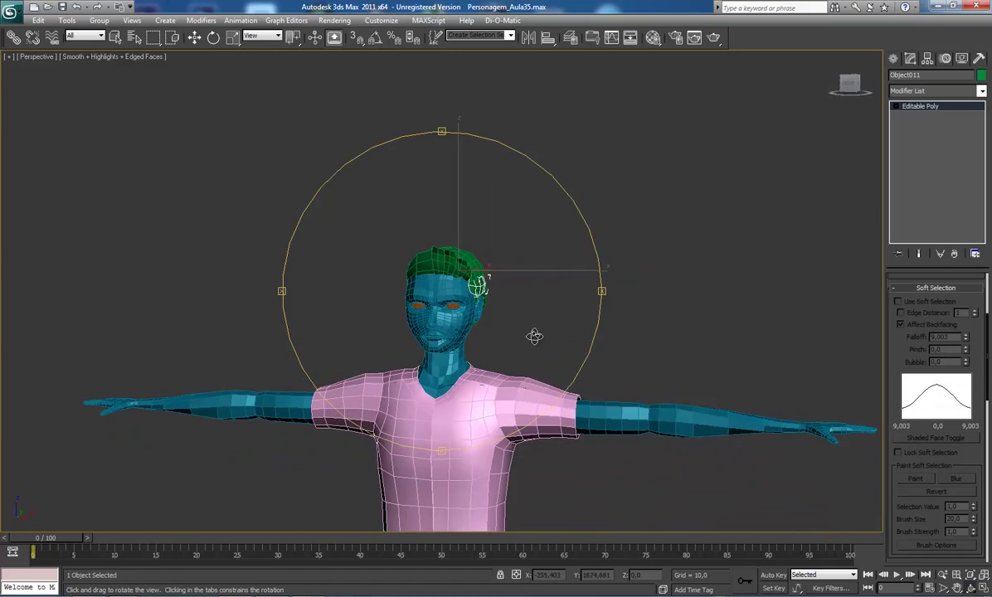
pyautogui.scroll(5, 410, 354)
pyautogui.moveTo(410, 355)
pyautogui.keyDown('alt'); pyautogui.mouseDown(button='middle')
pyautogui.moveTo(434, 333)
pyautogui.moveTo(437, 311)
pyautogui.moveTo(414, 320)
pyautogui.moveTo(452, 320)
pyautogui.moveTo(325, 324)
pyautogui.moveTo(449, 311)
pyautogui.moveTo(465, 328)
pyautogui.moveTo(433, 308)
pyautogui.mouseUp(button='middle'); pyautogui.keyUp('alt')
pyautogui.scroll(2, 433, 334)
pyautogui.scroll(-3, 436, 311)
pyautogui.scroll(2, 452, 321)
pyautogui.scroll(3, 443, 316)
pyautogui.scroll(-5, 443, 315)
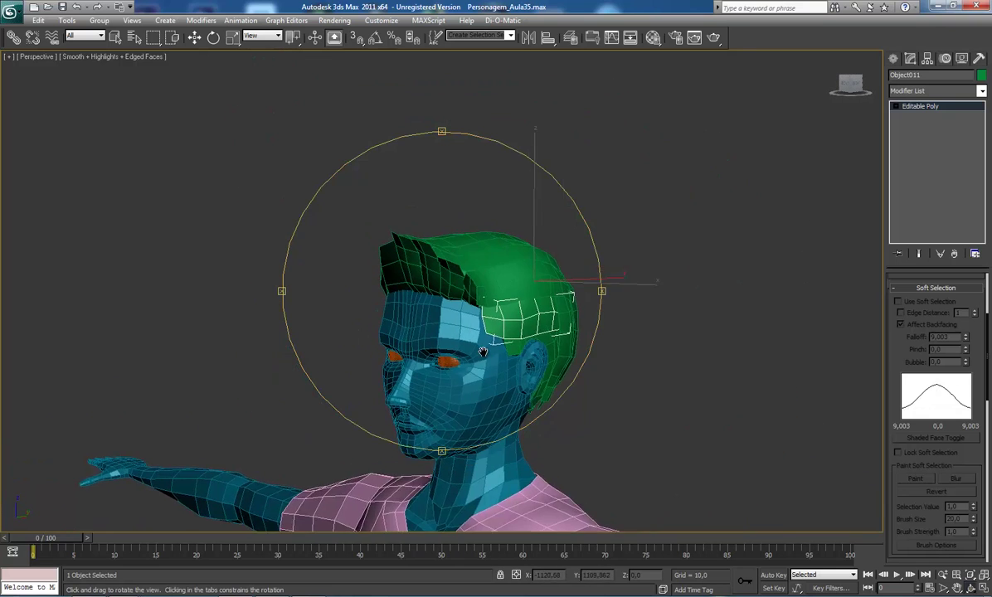
pyautogui.scroll(2, 433, 309)
pyautogui.scroll(3, 426, 297)
pyautogui.press('Escape')
# - Orbit from profile to front three-quarter to back views, selecting the main hair mesh Object003
pyautogui.click(386, 257)
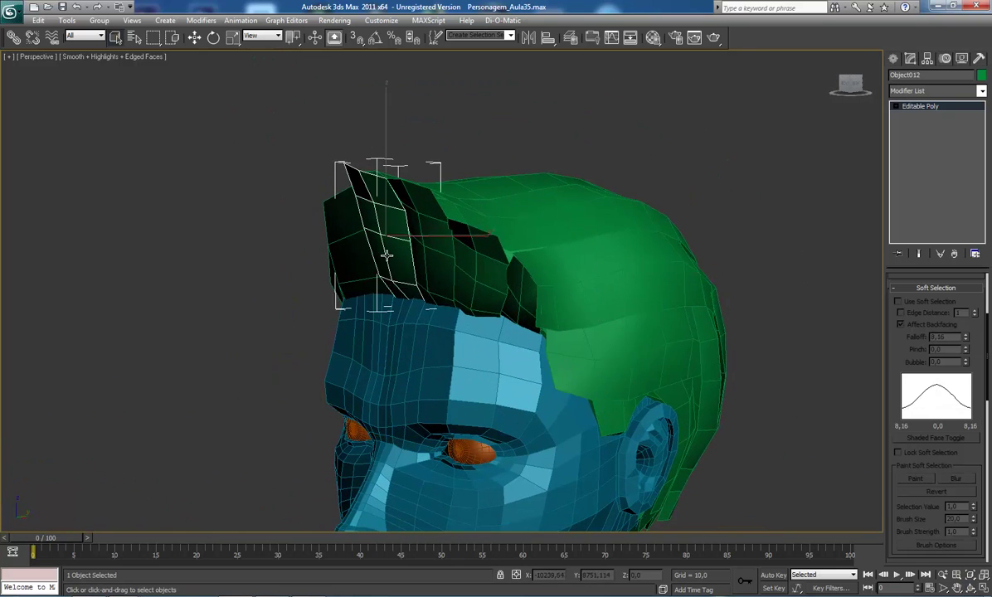
pyautogui.hotkey('ctrl', 'r')
pyautogui.moveTo(544, 284)
pyautogui.mouseDown()
pyautogui.moveTo(440, 276)
pyautogui.moveTo(453, 258)
pyautogui.mouseUp()
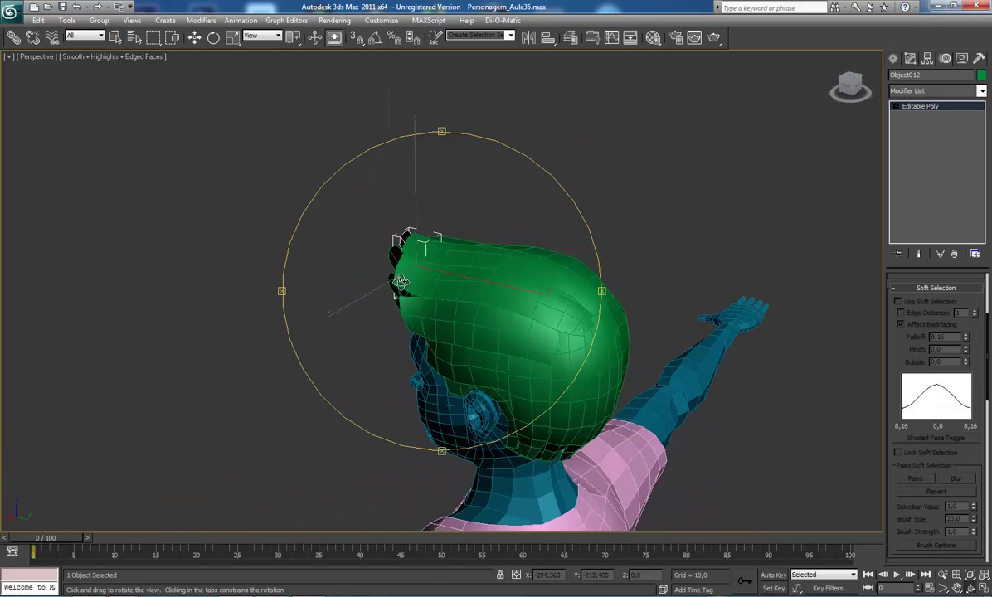
pyautogui.press('Escape')
pyautogui.click(458, 259)
pyautogui.hotkey('ctrl', 'r')
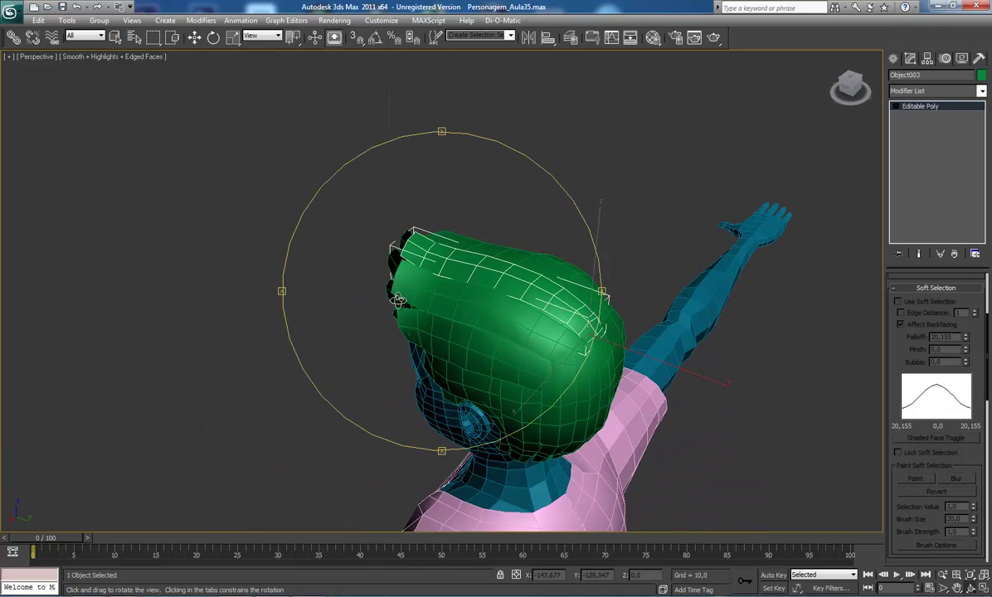
pyautogui.moveTo(476, 279)
pyautogui.mouseDown()
pyautogui.moveTo(419, 237)
pyautogui.moveTo(423, 316)
pyautogui.moveTo(409, 319)
pyautogui.mouseUp()
pyautogui.moveTo(520, 309)
pyautogui.mouseDown()
pyautogui.moveTo(459, 317)
pyautogui.moveTo(466, 308)
pyautogui.moveTo(376, 273)
pyautogui.moveTo(334, 297)
pyautogui.moveTo(454, 274)
pyautogui.moveTo(433, 305)
pyautogui.moveTo(490, 308)
pyautogui.moveTo(465, 320)
pyautogui.moveTo(487, 317)
pyautogui.moveTo(567, 387)
pyautogui.mouseUp()
pyautogui.scroll(-4, 433, 305)
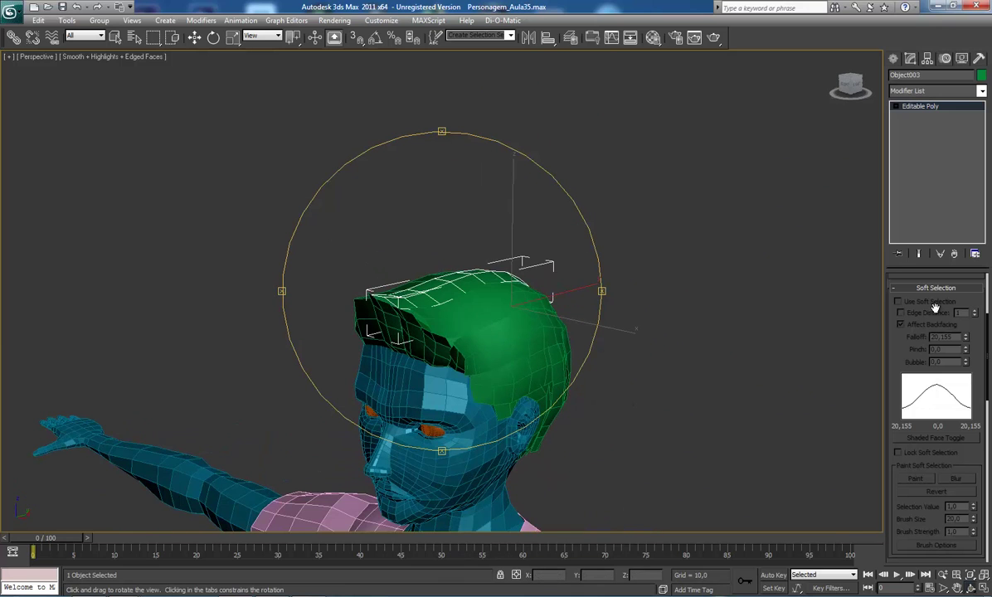
# - Attach the top hair piece, the sideburn piece and a back piece to the hair mesh
pyautogui.click(900, 290)
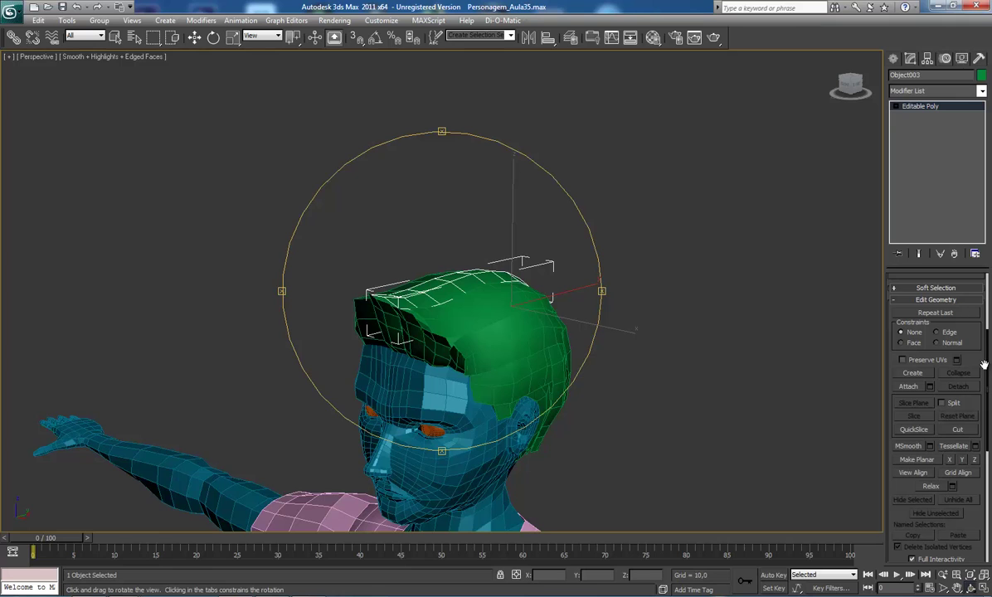
pyautogui.moveTo(989, 375)
pyautogui.mouseDown()
pyautogui.moveTo(988, 341)
pyautogui.moveTo(989, 378)
pyautogui.mouseUp()
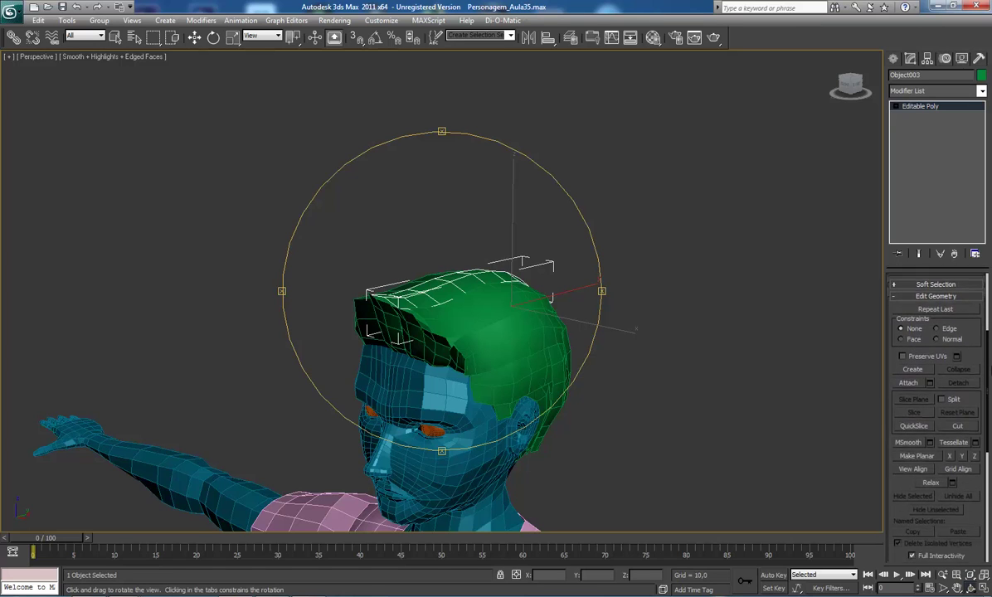
pyautogui.scroll(5, 936, 390)
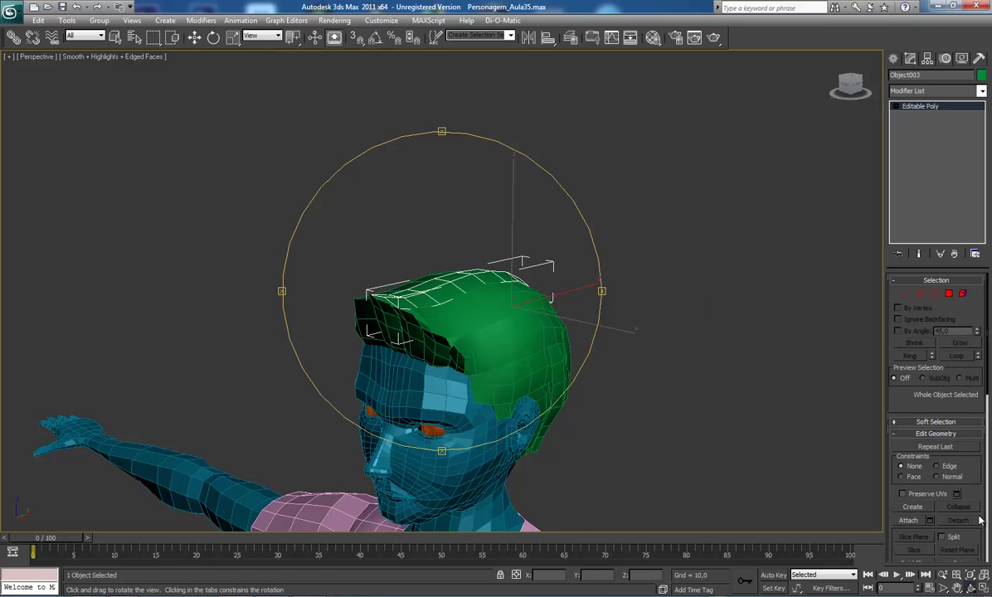
pyautogui.click(909, 520)
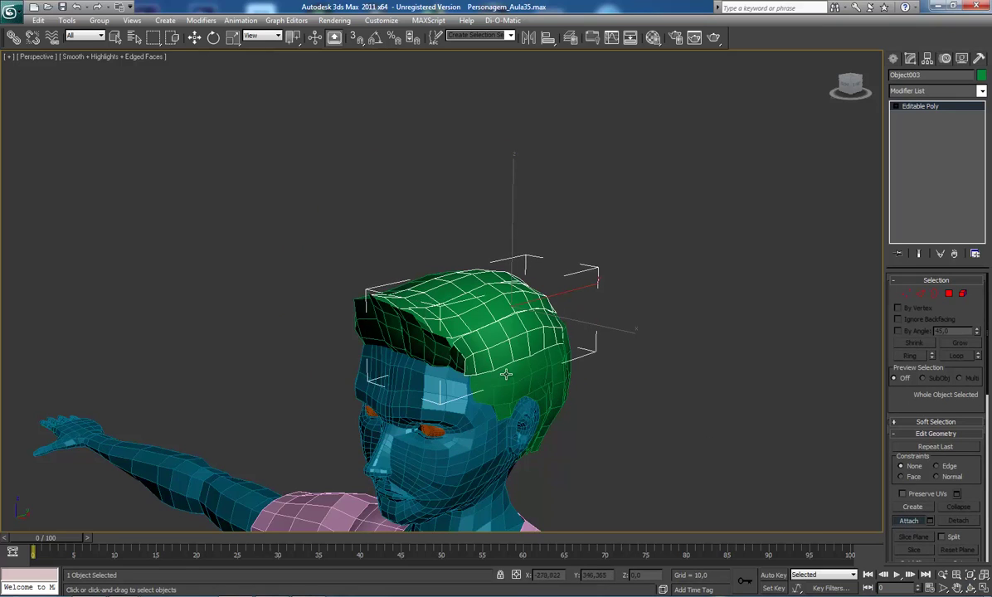
pyautogui.click(531, 381)
pyautogui.click(552, 381)
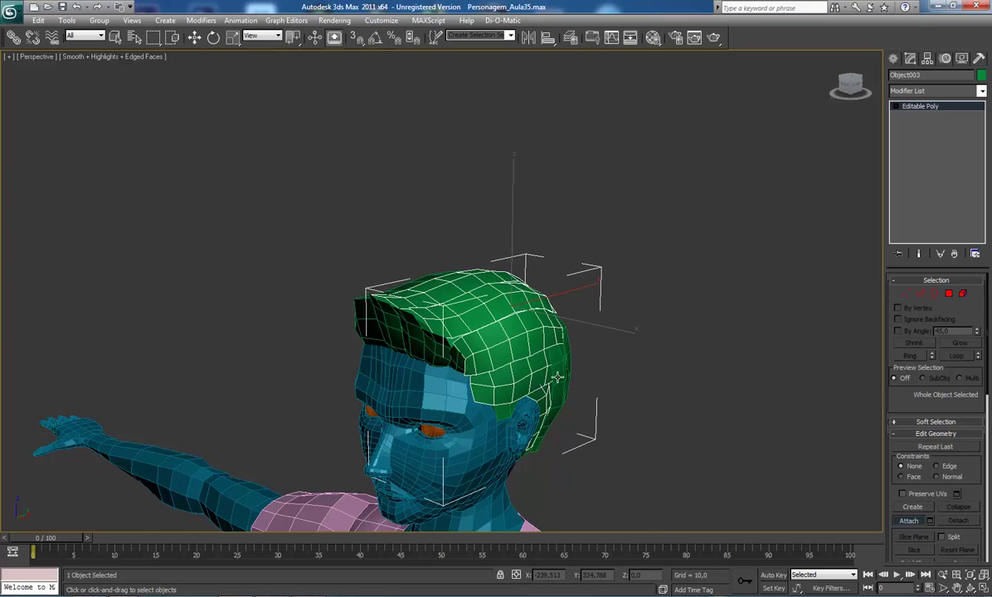
pyautogui.keyDown('alt'); pyautogui.moveTo(557, 377); pyautogui.dragTo(433, 325, button='middle'); pyautogui.keyUp('alt')
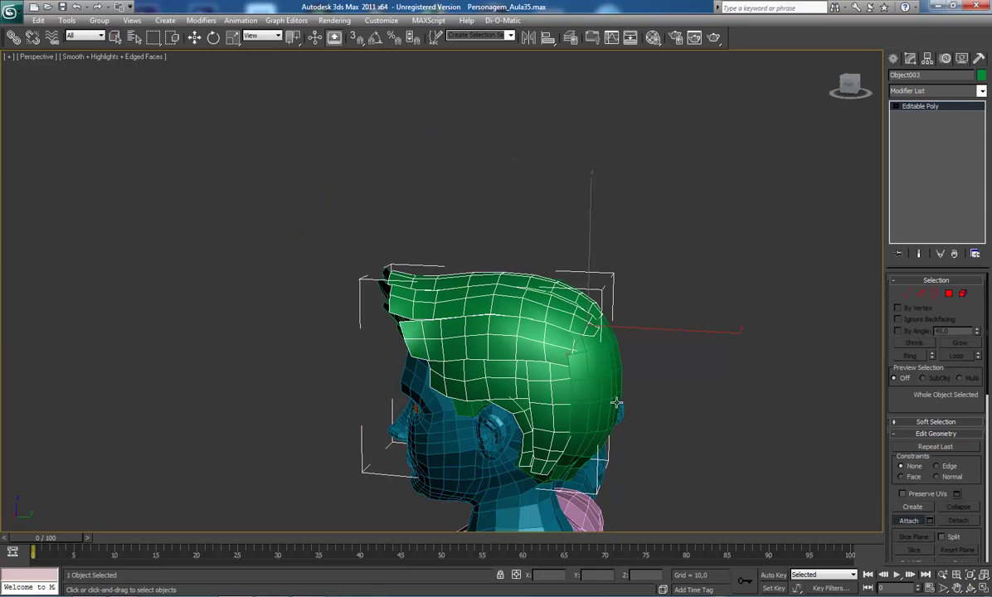
pyautogui.click(587, 376)
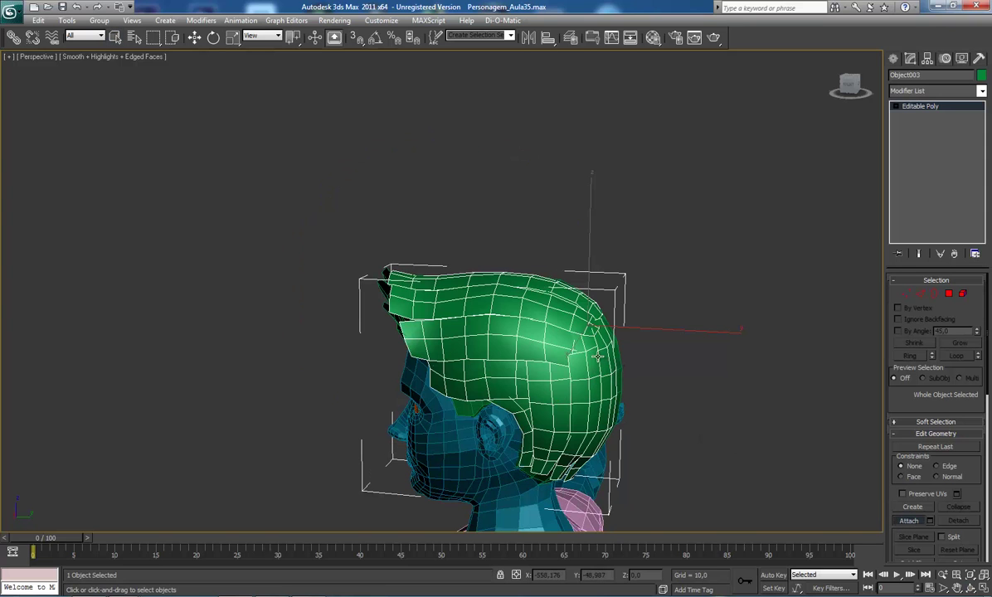
# - Attach the remaining back piece and the front hair strands, then select the combined hair object
pyautogui.keyDown('alt'); pyautogui.moveTo(597, 355); pyautogui.dragTo(661, 414, button='middle'); pyautogui.keyUp('alt')
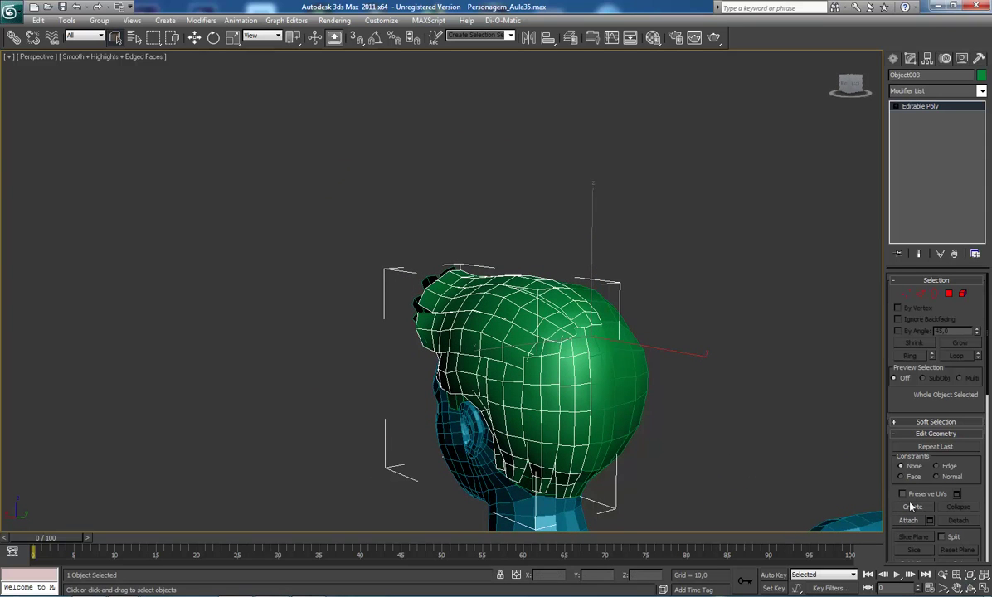
pyautogui.click(604, 378)
pyautogui.moveTo(614, 366)
pyautogui.keyDown('alt'); pyautogui.mouseDown(button='middle')
pyautogui.moveTo(479, 387)
pyautogui.moveTo(477, 366)
pyautogui.mouseUp(button='middle'); pyautogui.keyUp('alt')
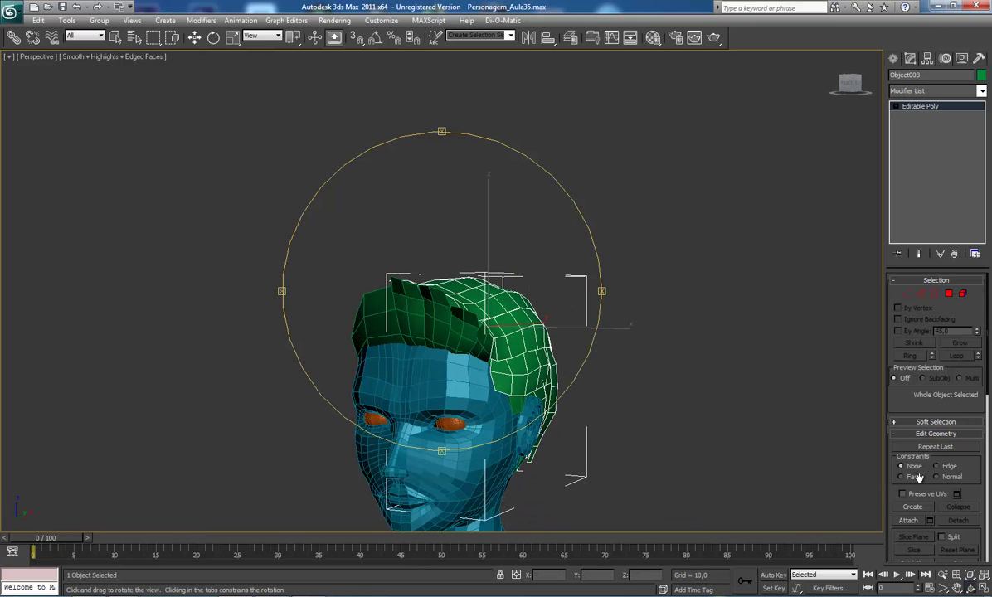
pyautogui.click(909, 521)
pyautogui.click(407, 317)
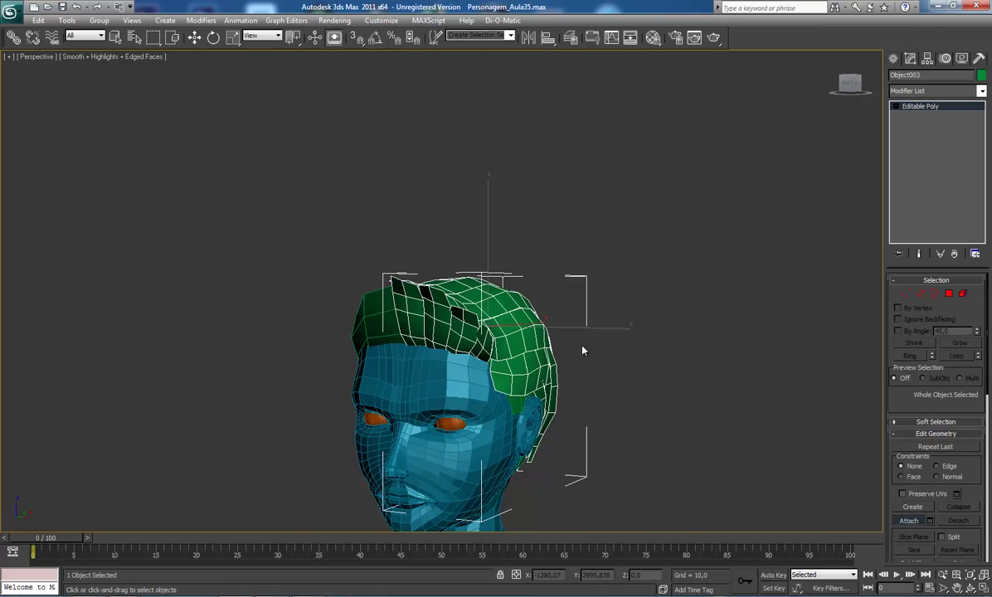
pyautogui.moveTo(412, 324)
pyautogui.keyDown('alt'); pyautogui.mouseDown(button='middle')
pyautogui.moveTo(378, 336)
pyautogui.moveTo(310, 324)
pyautogui.mouseUp(button='middle'); pyautogui.keyUp('alt')
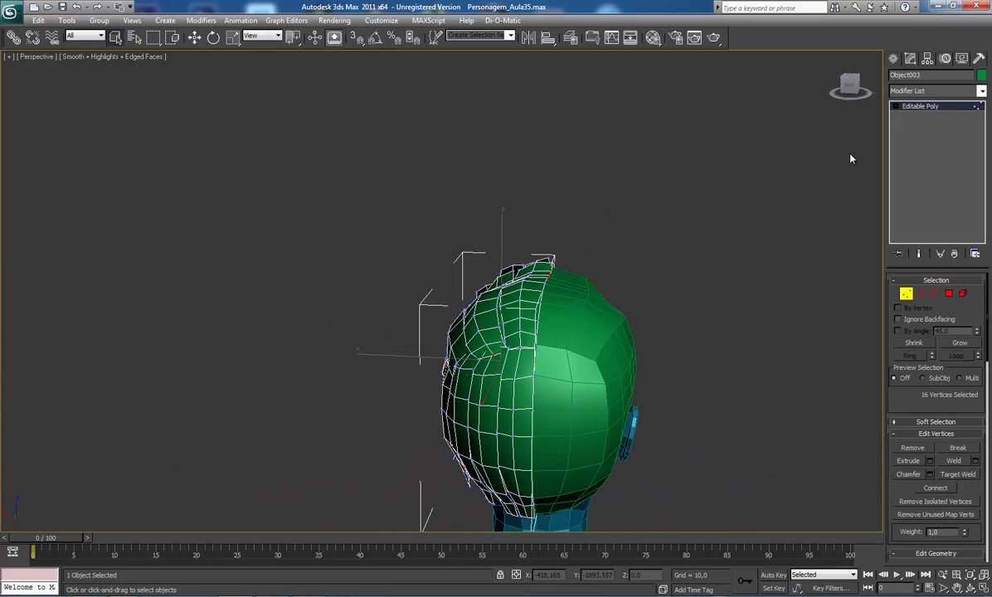
pyautogui.moveTo(535, 234)
pyautogui.keyDown('alt'); pyautogui.mouseDown(button='middle')
pyautogui.moveTo(490, 233)
pyautogui.moveTo(564, 224)
pyautogui.mouseUp(button='middle'); pyautogui.keyUp('alt')
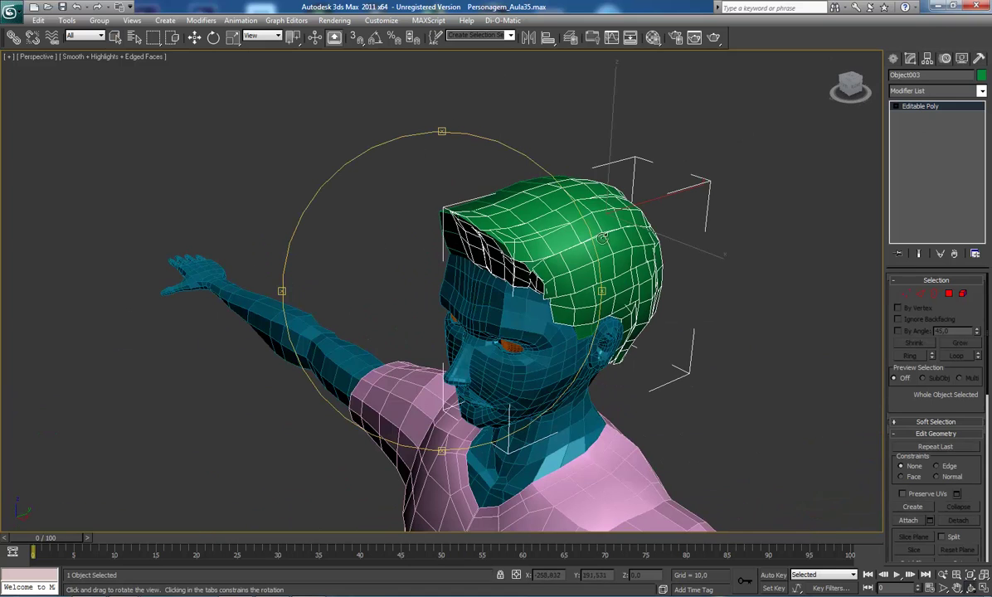
pyautogui.click(553, 210)
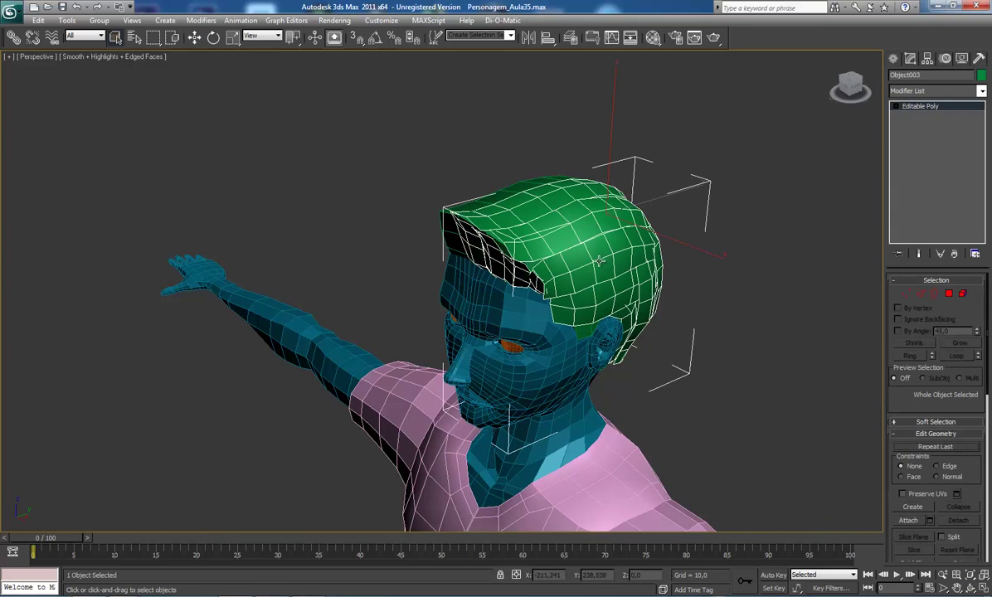
pyautogui.moveTo(480, 254)
pyautogui.keyDown('alt'); pyautogui.mouseDown(button='middle')
pyautogui.moveTo(514, 255)
pyautogui.moveTo(464, 254)
pyautogui.mouseUp(button='middle'); pyautogui.keyUp('alt')
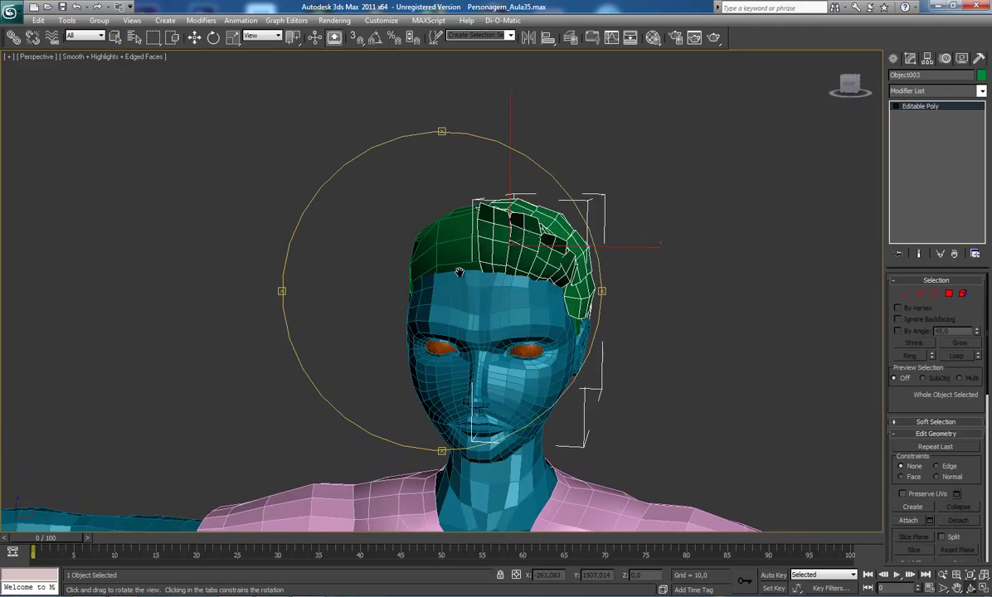
pyautogui.scroll(3, 465, 254)
# - Shift-drag an Instance copy of the hair along X, then mirror it on X with No Clone
pyautogui.press('w')
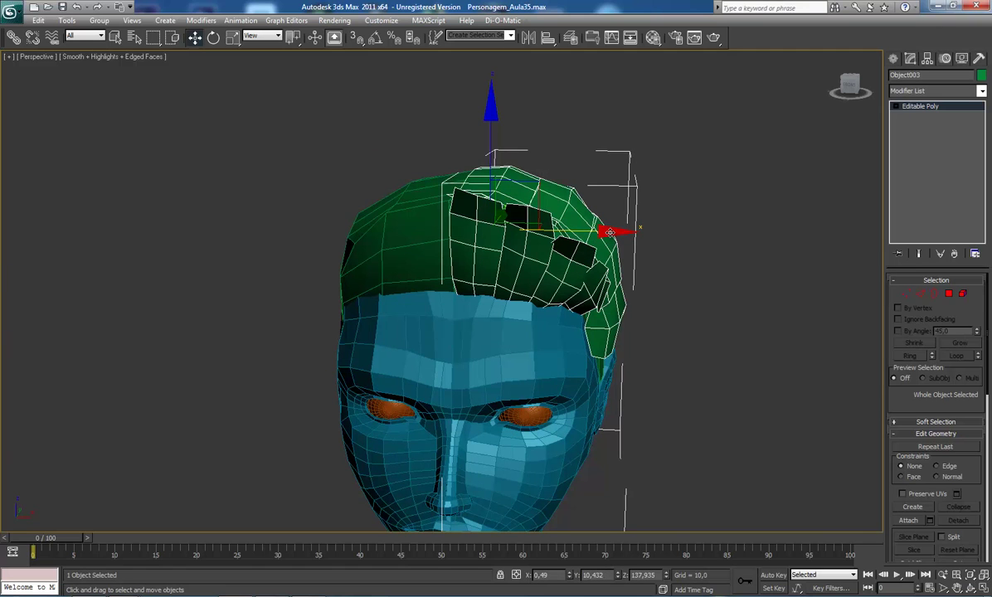
pyautogui.keyDown('shift'); pyautogui.moveTo(610, 232); pyautogui.dragTo(591, 232); pyautogui.keyUp('shift')
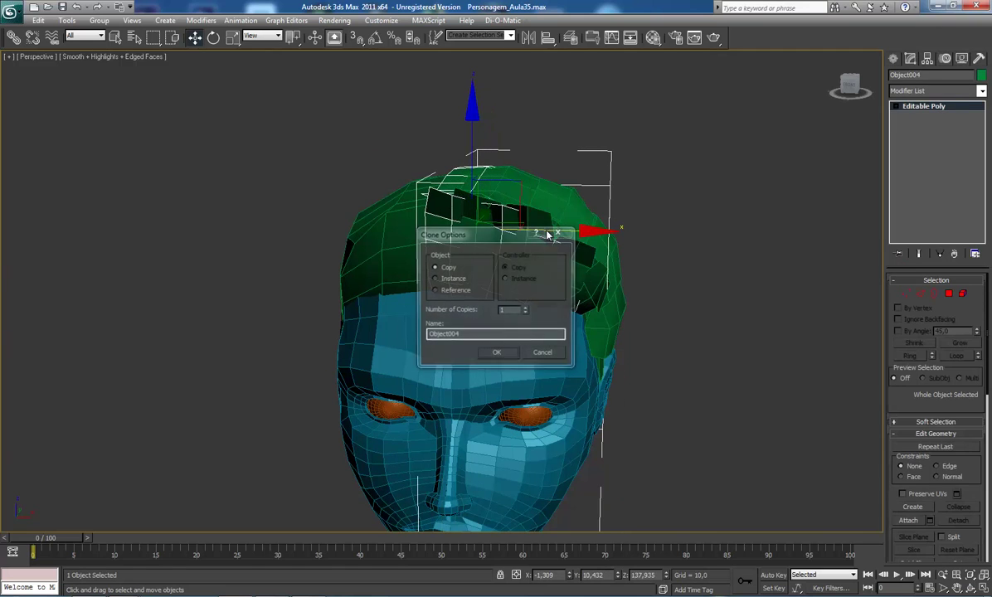
pyautogui.click(459, 281)
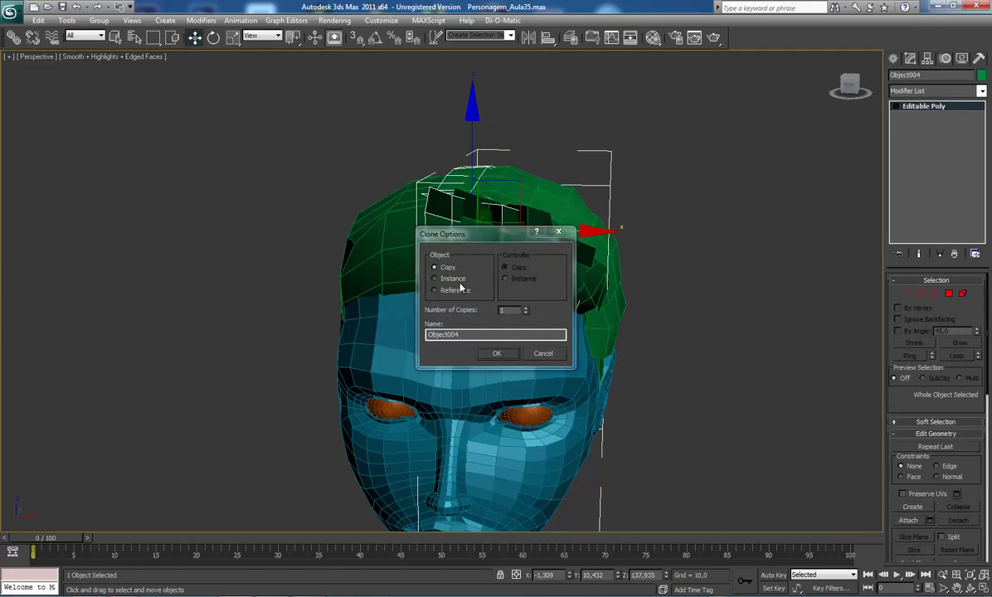
pyautogui.click(496, 355)
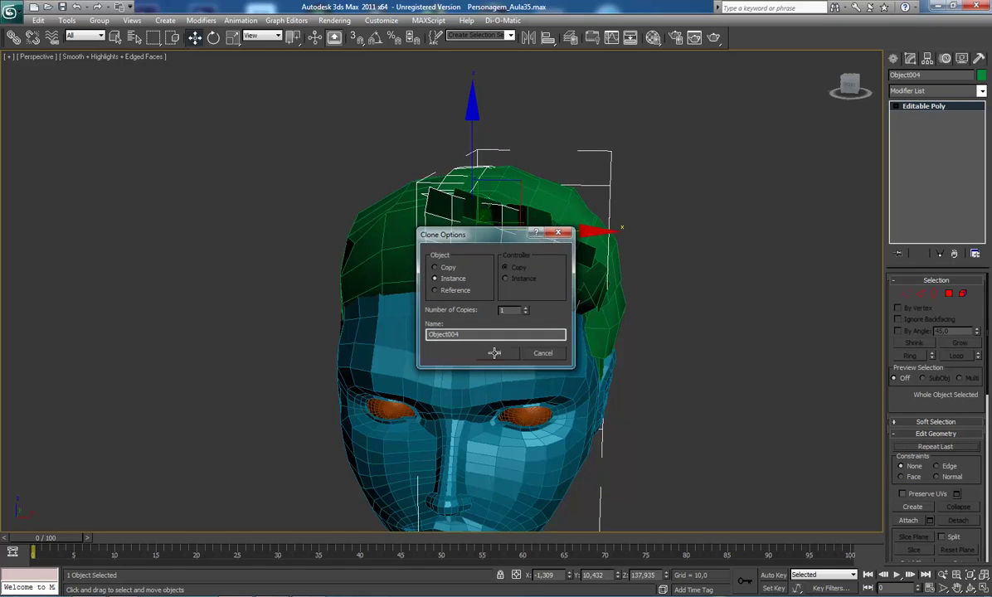
pyautogui.click(528, 37)
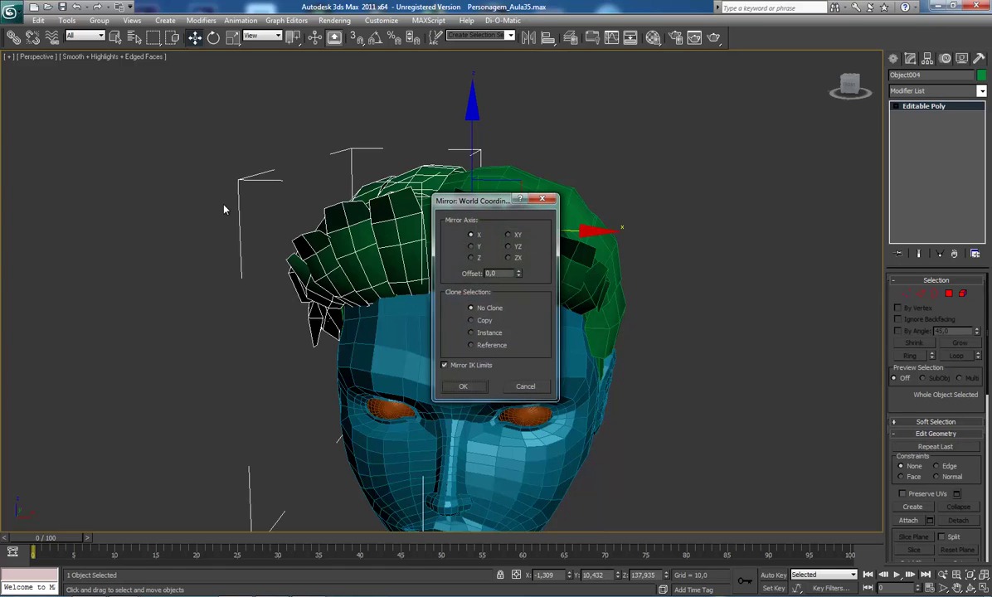
pyautogui.click(464, 387)
# - Slide the mirrored hair half along X and fine-tune its position toward the original
pyautogui.moveTo(572, 232); pyautogui.dragTo(598, 233)
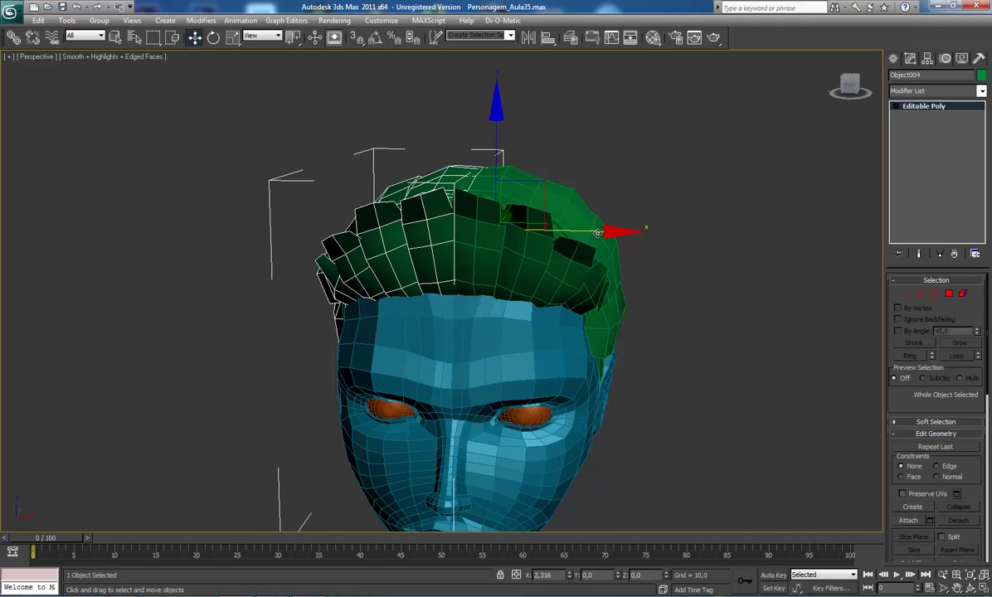
pyautogui.moveTo(459, 306)
pyautogui.keyDown('alt'); pyautogui.mouseDown(button='middle')
pyautogui.moveTo(486, 280)
pyautogui.moveTo(513, 308)
pyautogui.moveTo(523, 264)
pyautogui.mouseUp(button='middle'); pyautogui.keyUp('alt')
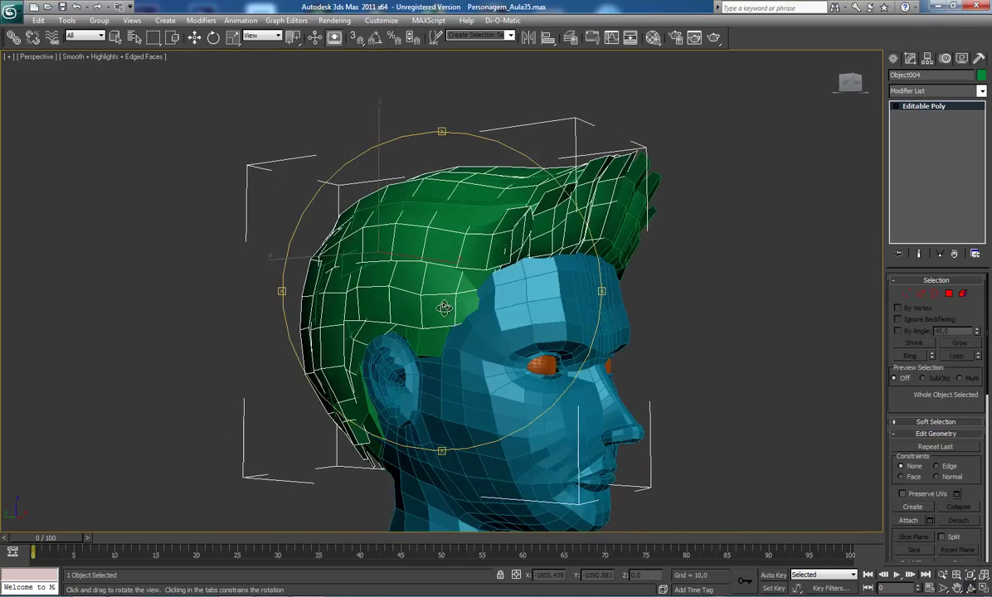
pyautogui.moveTo(572, 251); pyautogui.dragTo(565, 252)
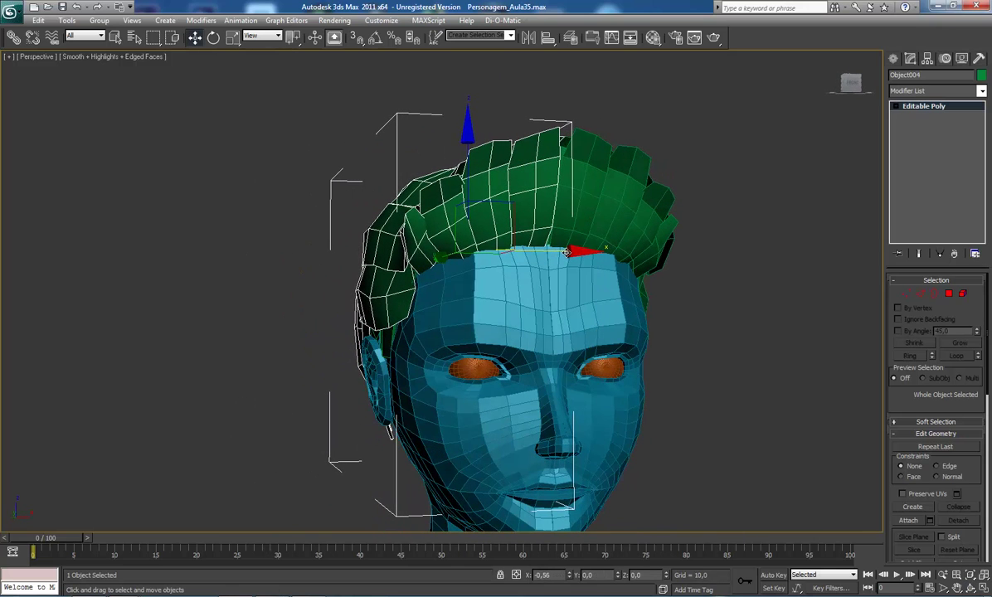
pyautogui.moveTo(567, 252); pyautogui.dragTo(565, 252)
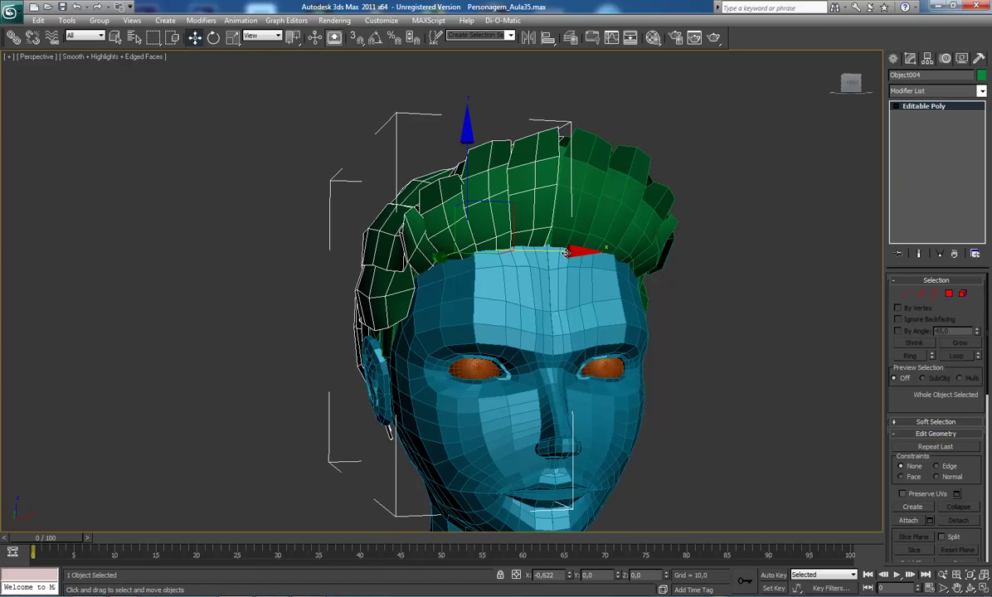
pyautogui.keyDown('alt'); pyautogui.moveTo(564, 280); pyautogui.dragTo(496, 256, button='middle'); pyautogui.keyUp('alt')
pyautogui.scroll(-1, 525, 267)
pyautogui.scroll(-3, 506, 270)
# - Reselect the mirrored half and nudge it right so it meets the head's centre
pyautogui.press('w')
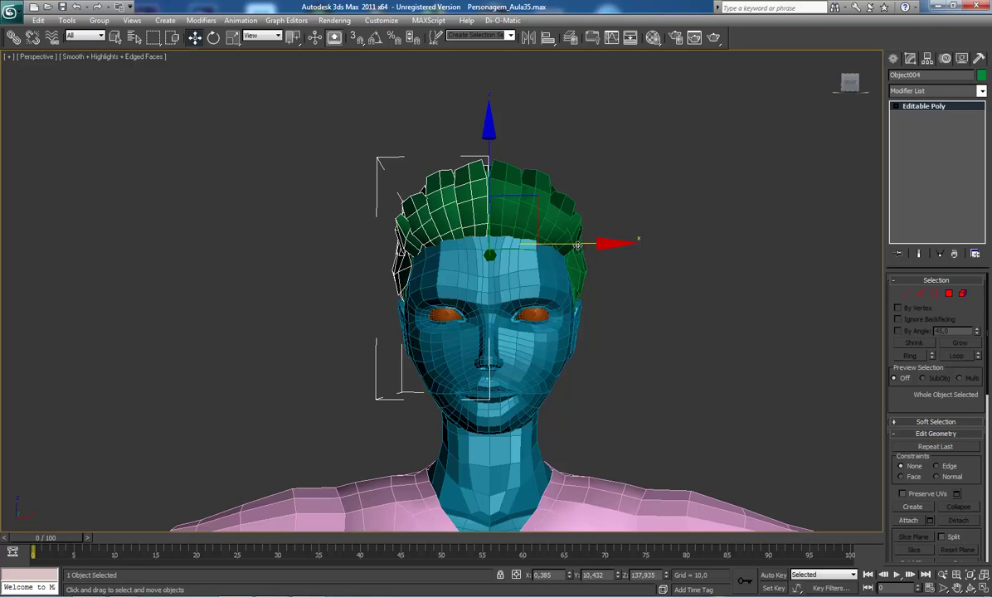
pyautogui.click(500, 272)
pyautogui.click(498, 270)
pyautogui.scroll(1, 485, 267)
pyautogui.scroll(4, 518, 355)
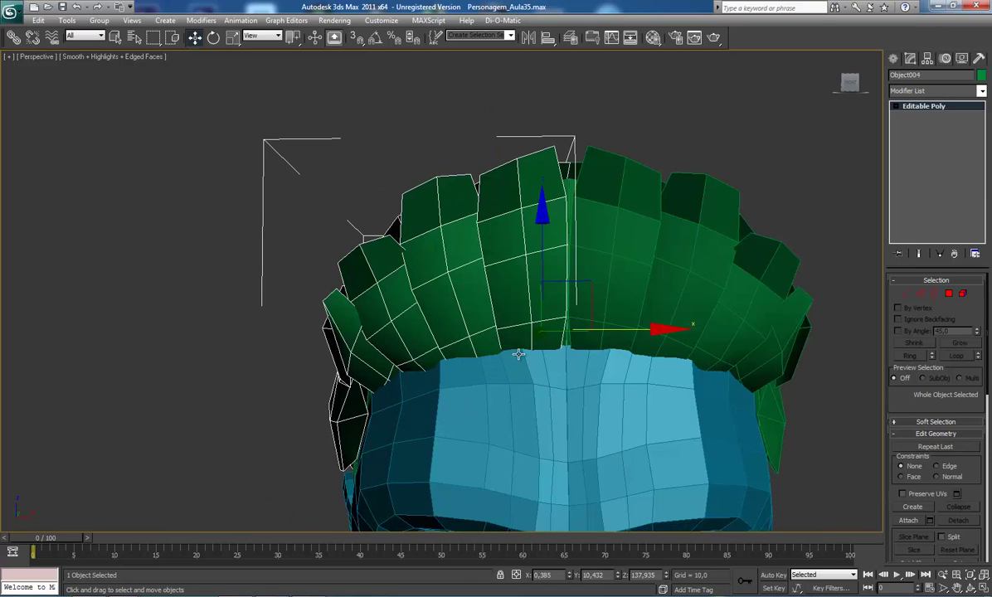
pyautogui.moveTo(518, 355); pyautogui.dragTo(510, 268, button='middle')
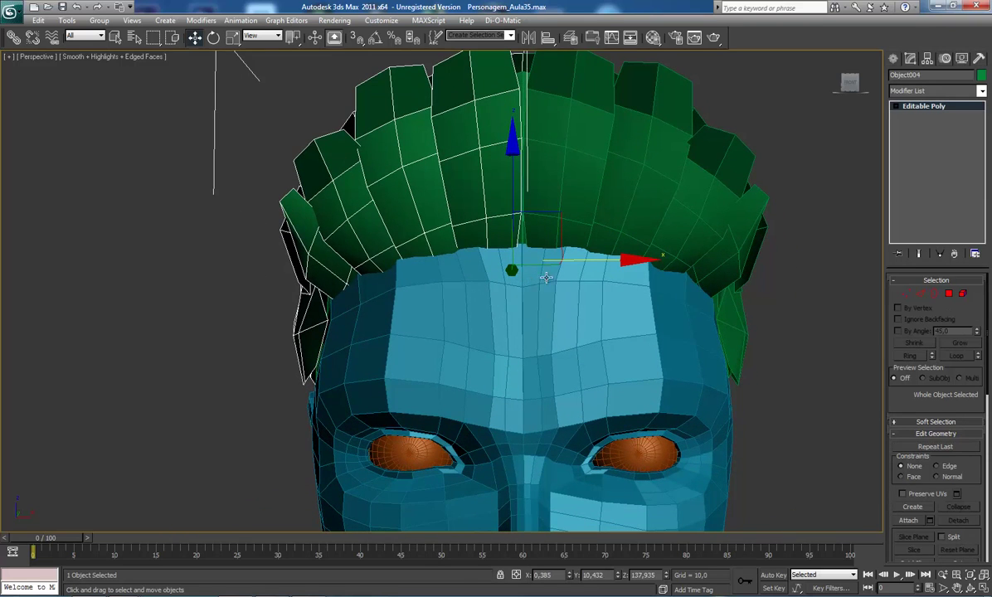
pyautogui.moveTo(588, 262); pyautogui.dragTo(589, 263)
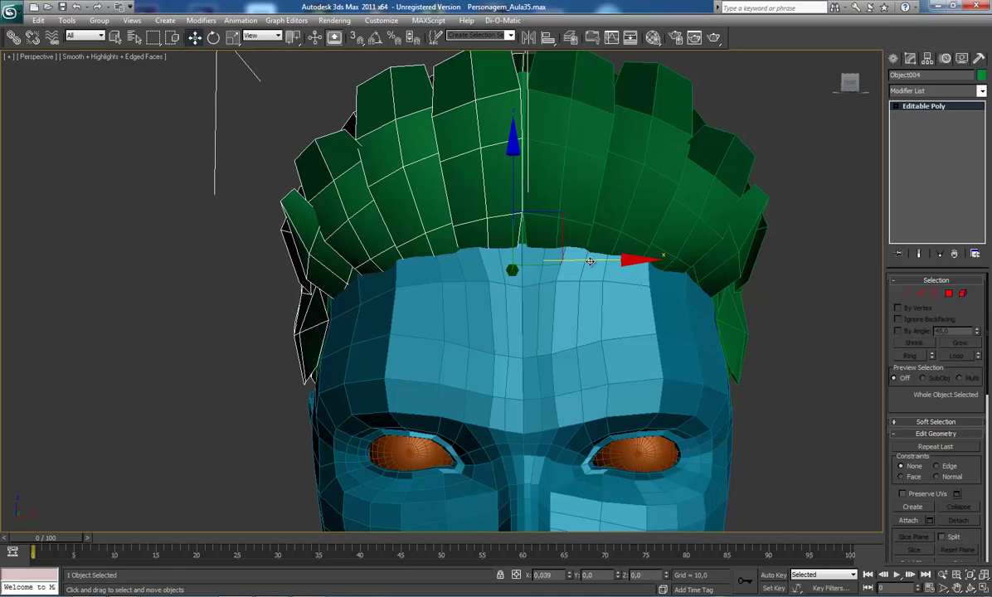
pyautogui.scroll(-5, 528, 327)
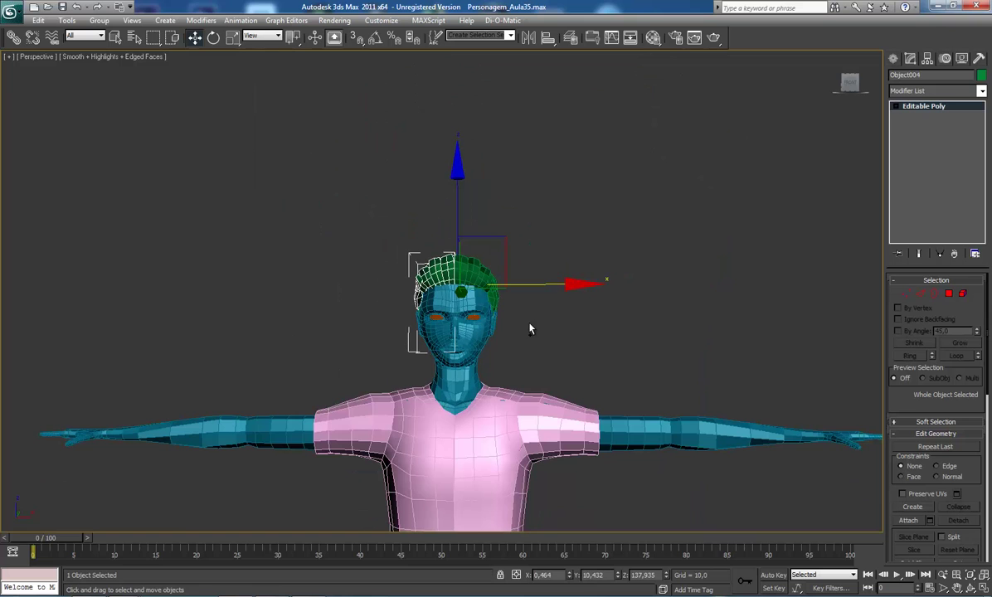
# - Orbit to side and front views to check the seam, staying at object level
pyautogui.hotkey('ctrl', 'r')
pyautogui.moveTo(531, 330)
pyautogui.mouseDown()
pyautogui.moveTo(465, 315)
pyautogui.moveTo(506, 307)
pyautogui.mouseUp()
pyautogui.scroll(3, 446, 305)
pyautogui.scroll(3, 446, 305)
pyautogui.press('Escape')
pyautogui.press('1')
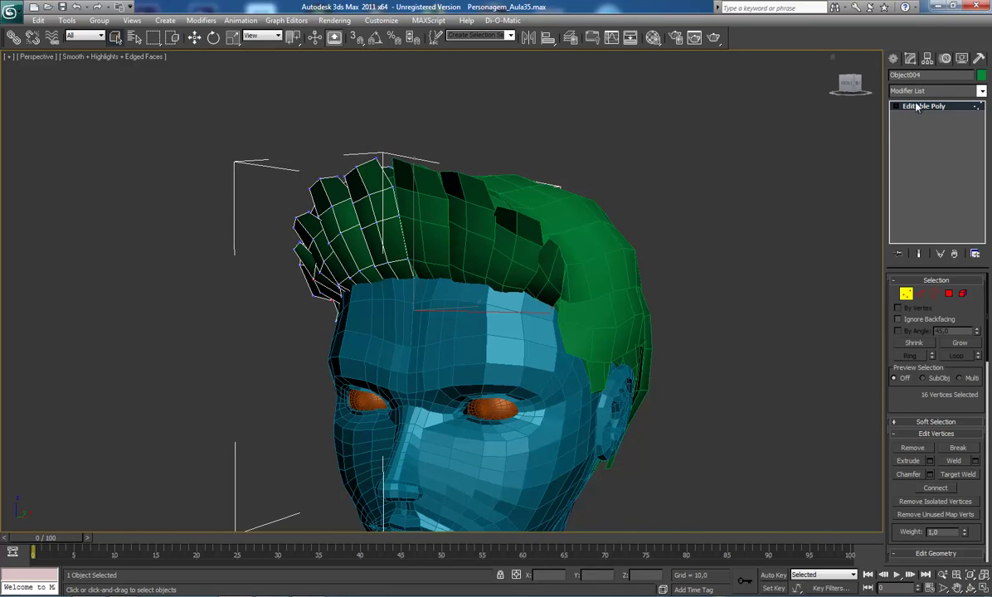
pyautogui.click(917, 107)
pyautogui.keyDown('alt'); pyautogui.moveTo(675, 208); pyautogui.dragTo(655, 159, button='middle'); pyautogui.keyUp('alt')
pyautogui.hotkey('ctrl', 'r')
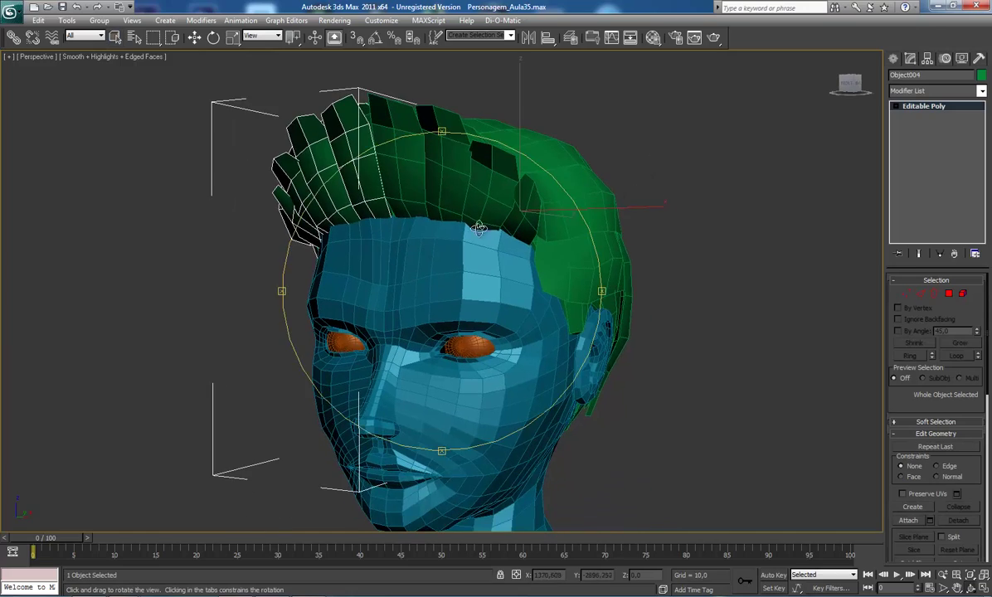
pyautogui.moveTo(478, 228)
pyautogui.mouseDown()
pyautogui.moveTo(405, 249)
pyautogui.moveTo(491, 267)
pyautogui.mouseUp()
pyautogui.scroll(-5, 414, 255)
# - From a three-quarter view, select the original right hair half
pyautogui.moveTo(416, 290)
pyautogui.mouseDown()
pyautogui.moveTo(463, 310)
pyautogui.moveTo(369, 290)
pyautogui.moveTo(489, 299)
pyautogui.moveTo(500, 309)
pyautogui.moveTo(428, 291)
pyautogui.moveTo(412, 300)
pyautogui.moveTo(385, 278)
pyautogui.moveTo(409, 294)
pyautogui.moveTo(404, 287)
pyautogui.moveTo(480, 307)
pyautogui.moveTo(407, 291)
pyautogui.moveTo(439, 271)
pyautogui.mouseUp()
pyautogui.scroll(3, 415, 290)
pyautogui.scroll(4, 446, 318)
pyautogui.scroll(-4, 411, 294)
pyautogui.rightClick(502, 285)
pyautogui.hotkey('ctrl', 'r')
pyautogui.rightClick(544, 230)
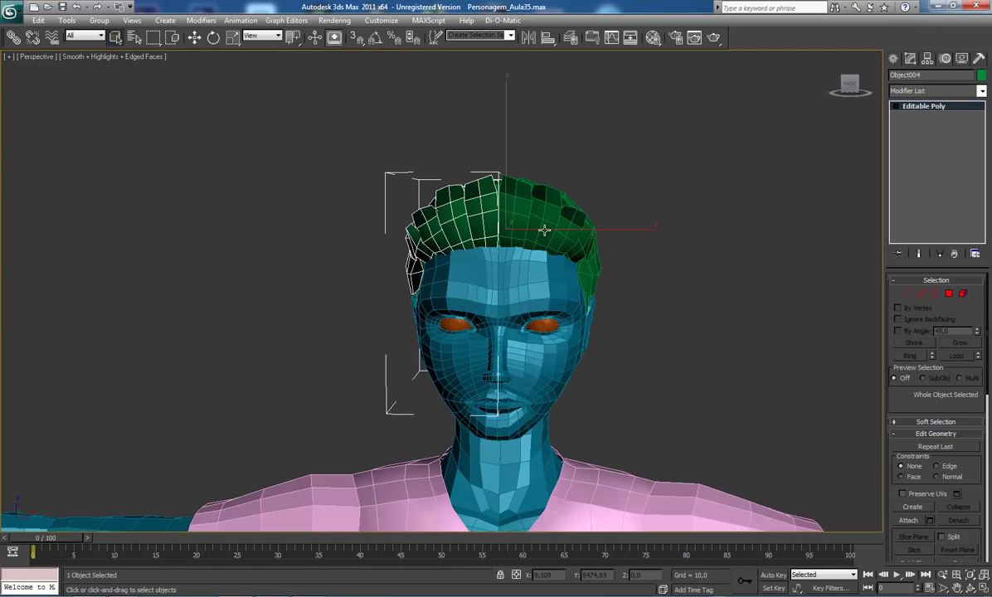
pyautogui.click(545, 230)
pyautogui.moveTo(606, 325); pyautogui.dragTo(602, 297, button='middle')
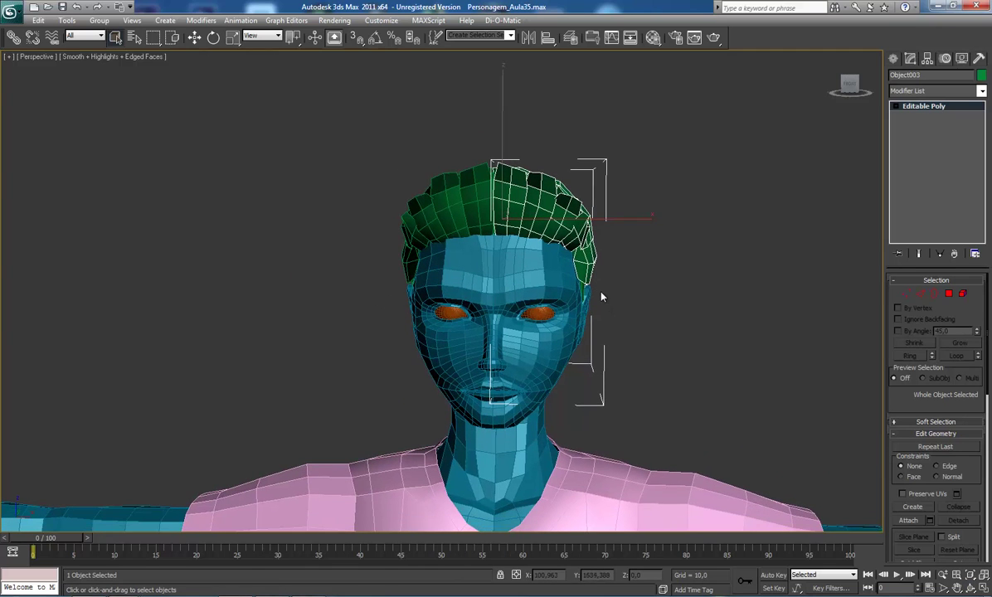